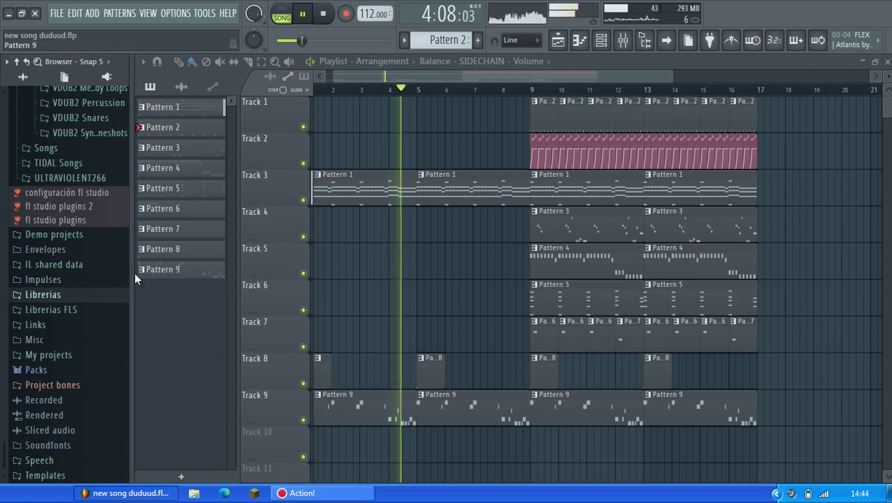
Step: Collapse the VDUB2 Cymbals, Vengeance Vol.2 and Librerias folders in the browser
{"action": "scroll", "coordinate": [87, 283], "scroll_direction": "up", "scroll_amount": 3}
{"action": "scroll", "coordinate": [88, 282], "scroll_direction": "down", "scroll_amount": 3}
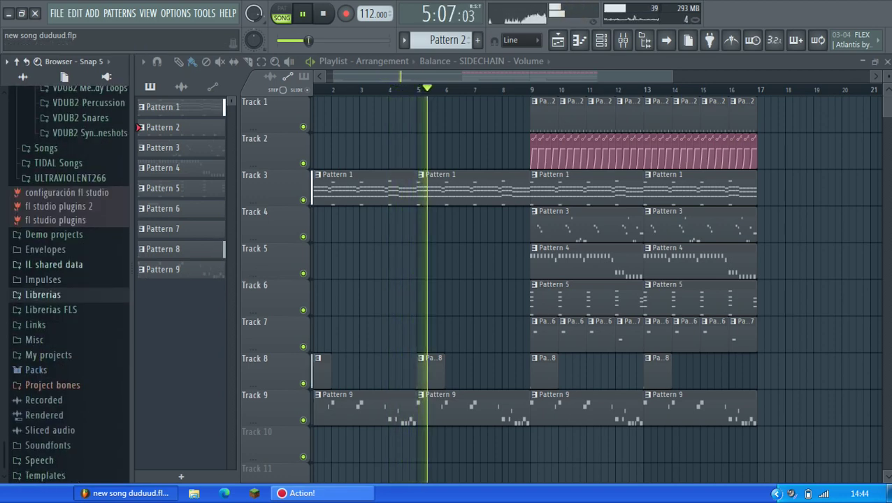
{"action": "scroll", "coordinate": [97, 280], "scroll_direction": "up", "scroll_amount": 15}
{"action": "scroll", "coordinate": [40, 253], "scroll_direction": "down", "scroll_amount": 4}
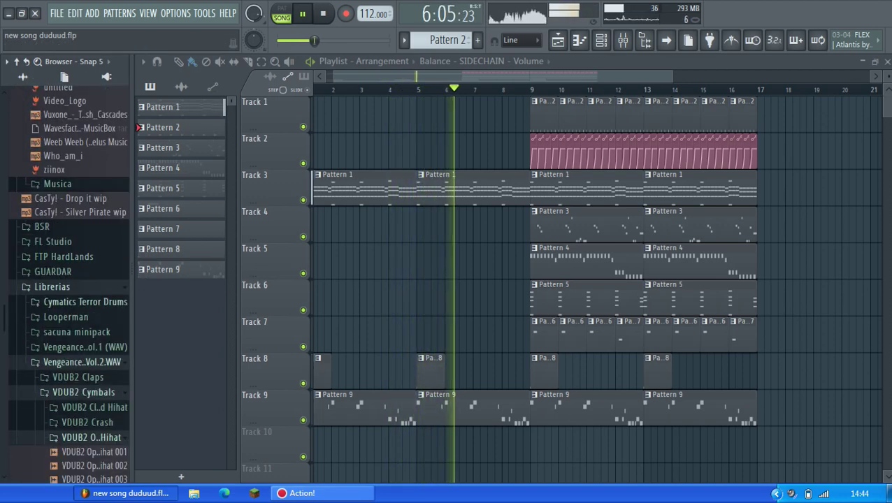
{"action": "left_click", "coordinate": [61, 392]}
{"action": "left_click", "coordinate": [61, 362]}
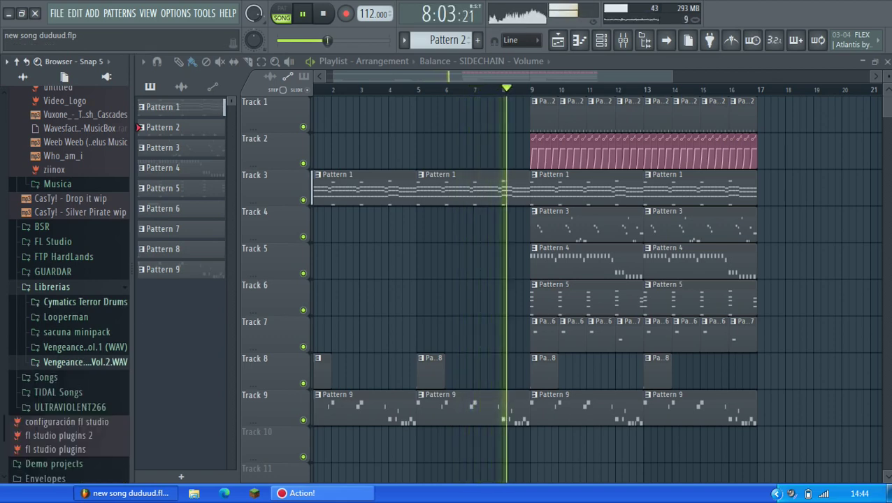
{"action": "left_click", "coordinate": [72, 287]}
{"action": "scroll", "coordinate": [75, 289], "scroll_direction": "up", "scroll_amount": 5}
{"action": "scroll", "coordinate": [76, 288], "scroll_direction": "up", "scroll_amount": 20}
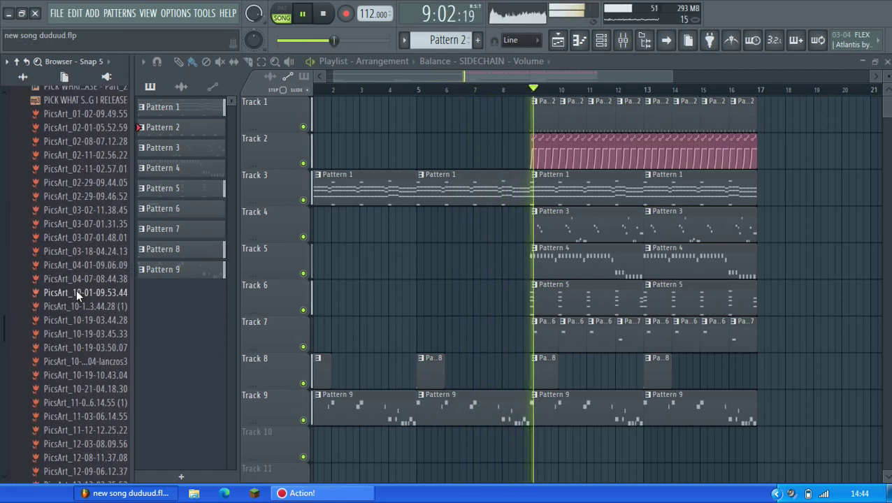
Step: Collapse the Sample folder and both nested Samplar FREE Pack folders inside Descargas
{"action": "scroll", "coordinate": [76, 289], "scroll_direction": "down", "scroll_amount": 5}
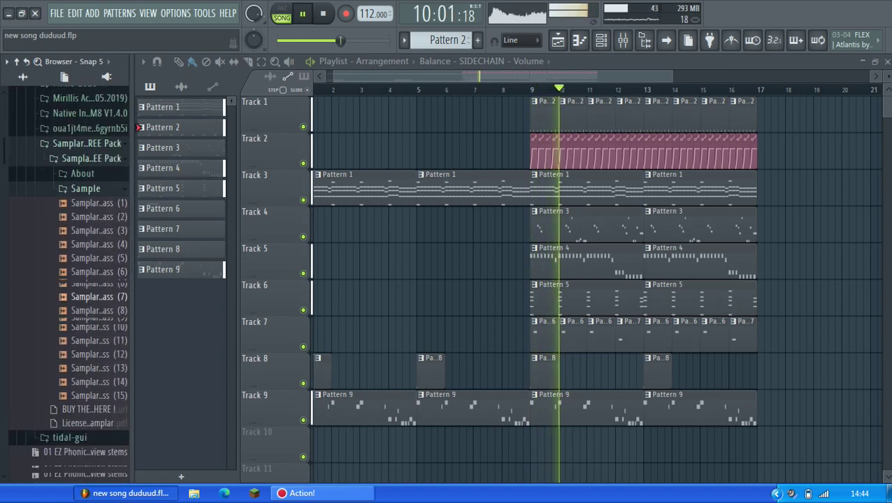
{"action": "left_click", "coordinate": [85, 182]}
{"action": "left_click", "coordinate": [89, 152]}
{"action": "left_click", "coordinate": [88, 137]}
{"action": "scroll", "coordinate": [87, 136], "scroll_direction": "up", "scroll_amount": 2}
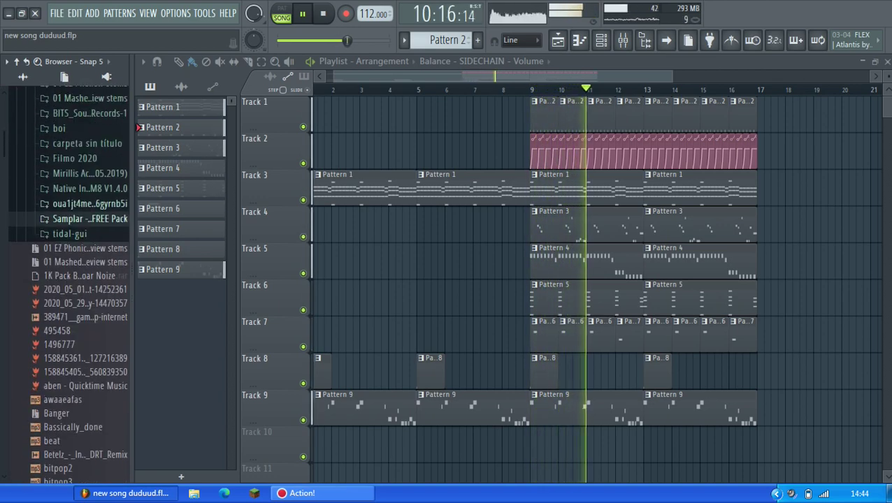
Step: Inspect the audio folder inside the folder above the Samplar pack, and collapse the Descargas folder
{"action": "left_click", "coordinate": [87, 204]}
{"action": "left_click", "coordinate": [75, 219]}
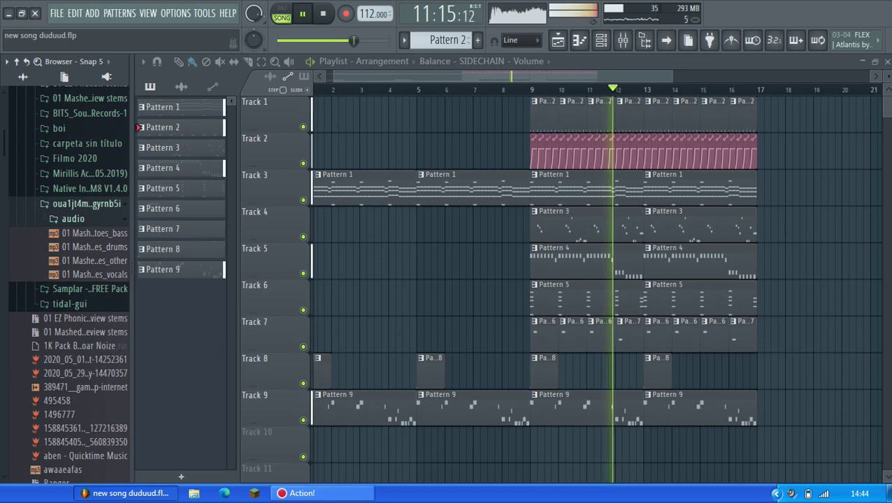
{"action": "left_click", "coordinate": [87, 204]}
{"action": "scroll", "coordinate": [87, 204], "scroll_direction": "up", "scroll_amount": 5}
{"action": "left_click", "coordinate": [64, 292]}
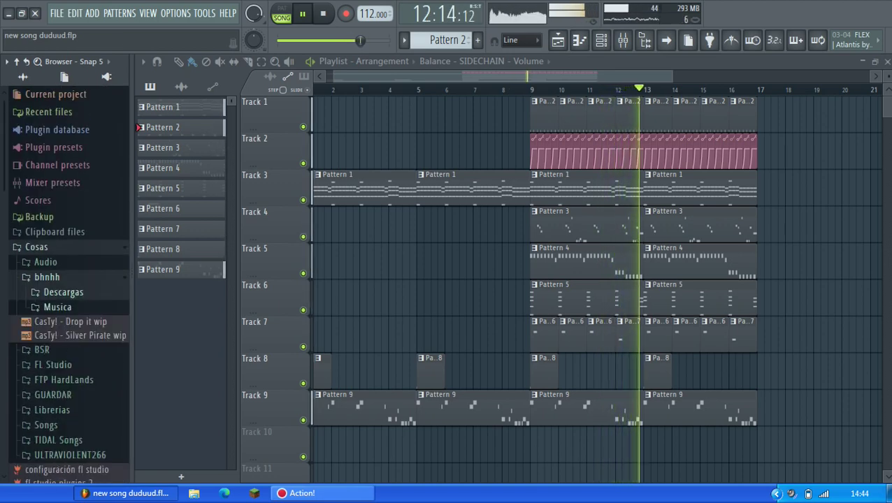
Step: Stop the song playback, check the Descargas folder's contents and collapse its parent folder bhnhh
{"action": "scroll", "coordinate": [94, 355], "scroll_direction": "down", "scroll_amount": 3}
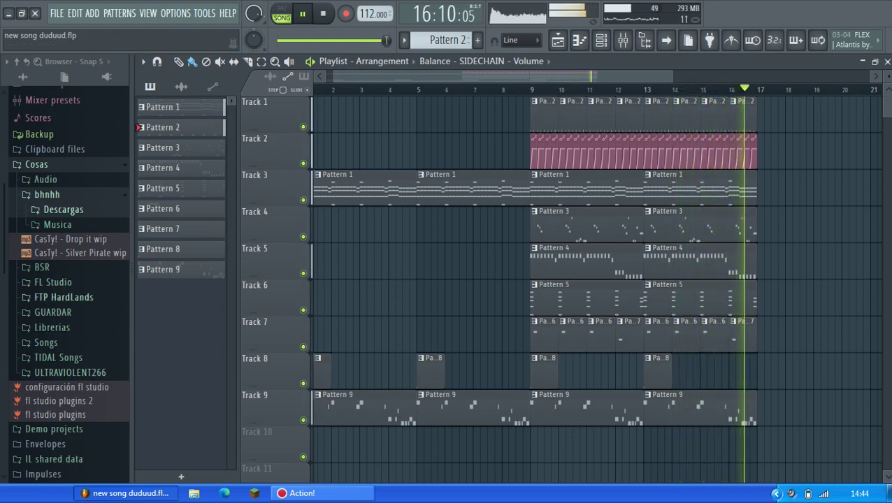
{"action": "key", "text": "space"}
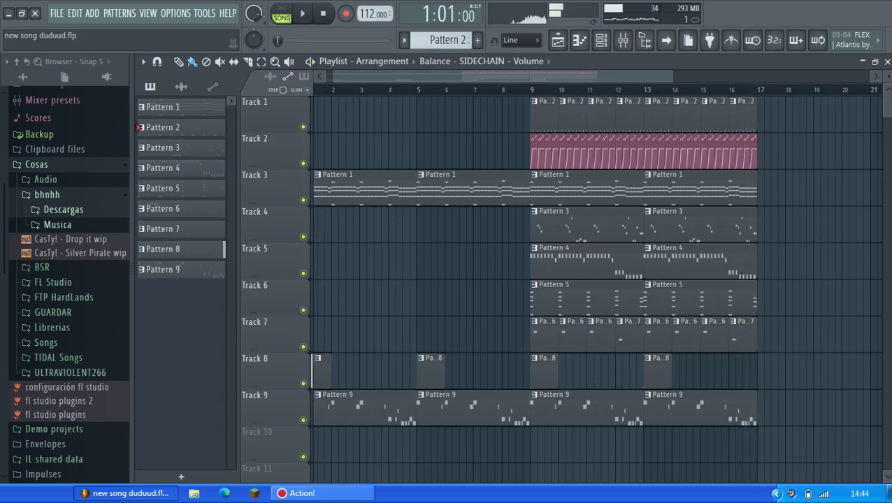
{"action": "left_click", "coordinate": [64, 210]}
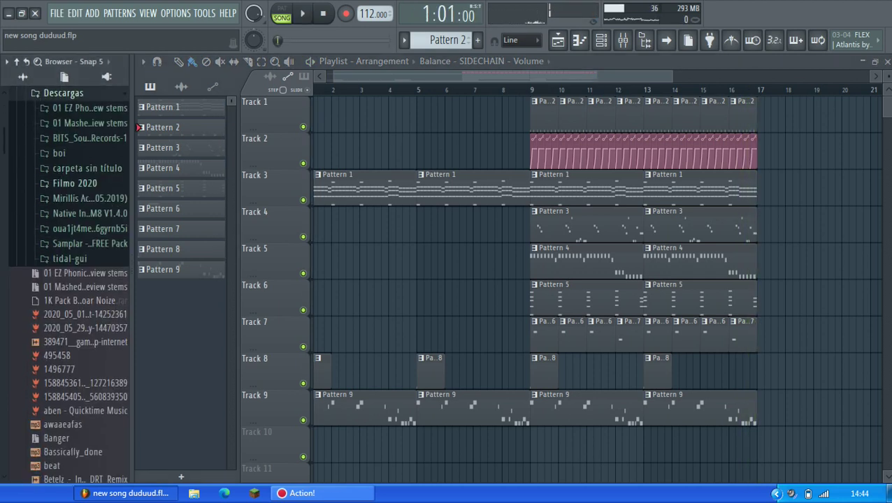
{"action": "scroll", "coordinate": [77, 217], "scroll_direction": "up", "scroll_amount": 2}
{"action": "left_click", "coordinate": [64, 175]}
{"action": "left_click", "coordinate": [47, 161]}
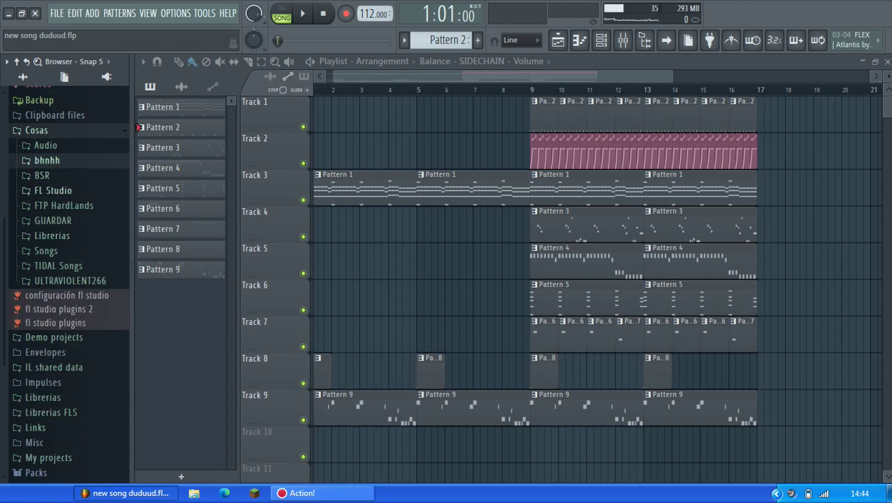
Step: Expand FL Studio and its FLPS folder, and check the dt and proyectos sueltos subfolders
{"action": "left_click", "coordinate": [53, 190]}
{"action": "left_click", "coordinate": [53, 205]}
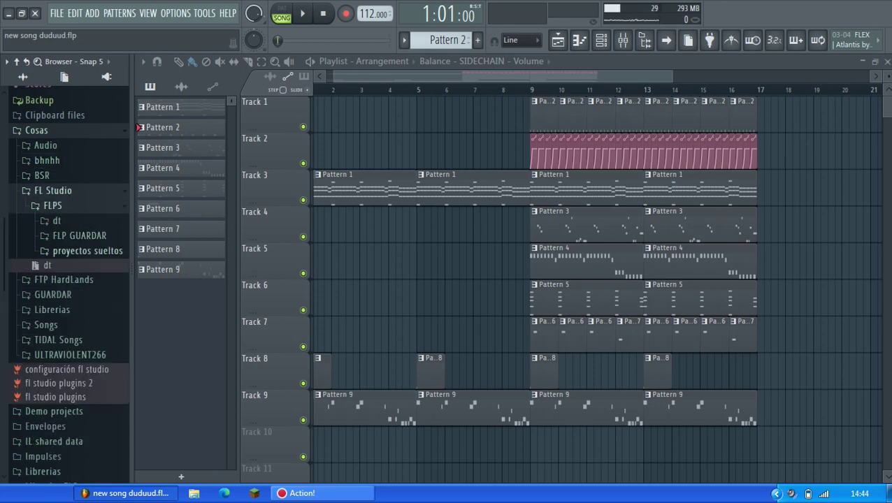
{"action": "left_click", "coordinate": [57, 221]}
{"action": "left_click", "coordinate": [57, 221]}
{"action": "left_click", "coordinate": [88, 251]}
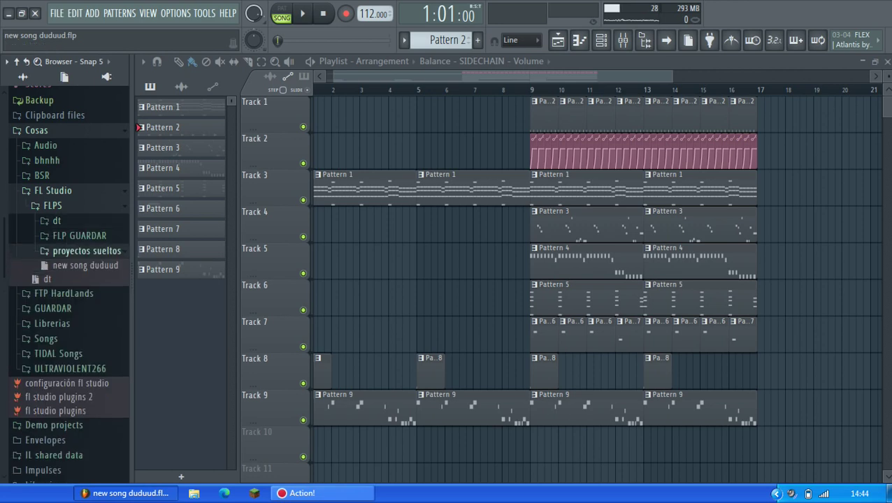
{"action": "left_click", "coordinate": [87, 251]}
Step: Look through the project and audio files in FLP GUARDAR, and collapse it together with FLPS
{"action": "left_click", "coordinate": [88, 236]}
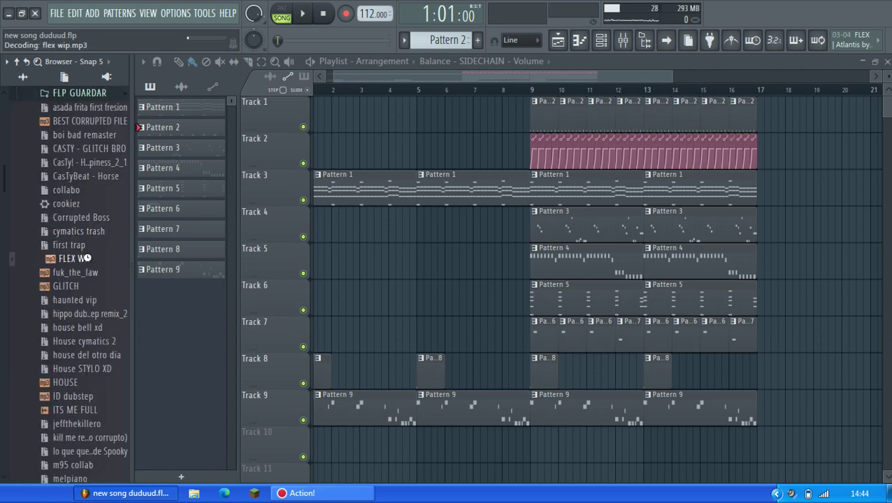
{"action": "scroll", "coordinate": [103, 237], "scroll_direction": "down", "scroll_amount": 5}
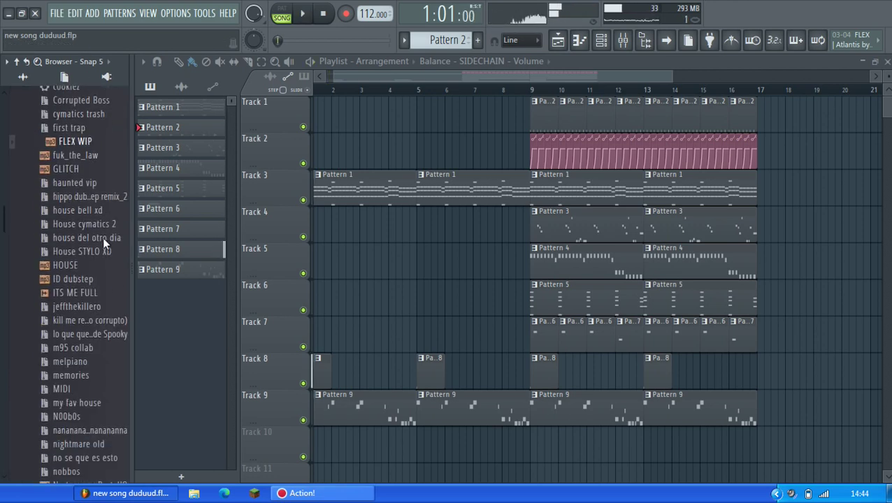
{"action": "scroll", "coordinate": [102, 238], "scroll_direction": "down", "scroll_amount": 5}
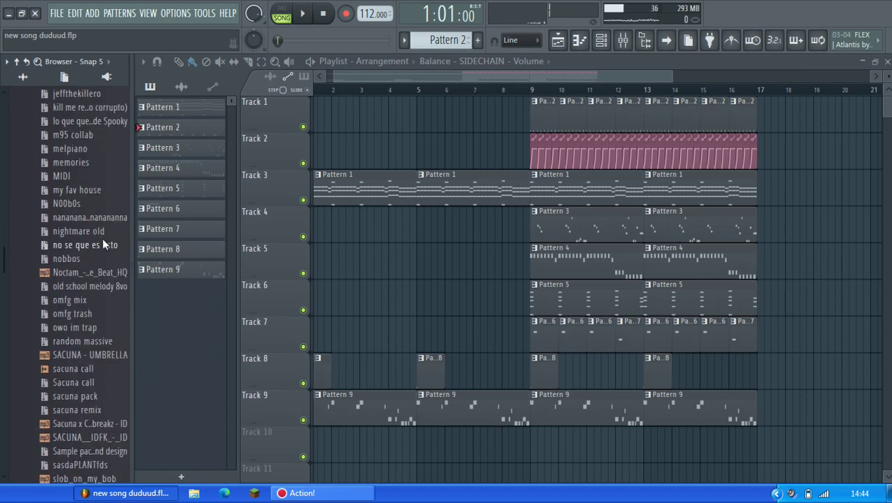
{"action": "scroll", "coordinate": [102, 238], "scroll_direction": "up", "scroll_amount": 10}
{"action": "left_click", "coordinate": [87, 176]}
{"action": "left_click", "coordinate": [56, 145]}
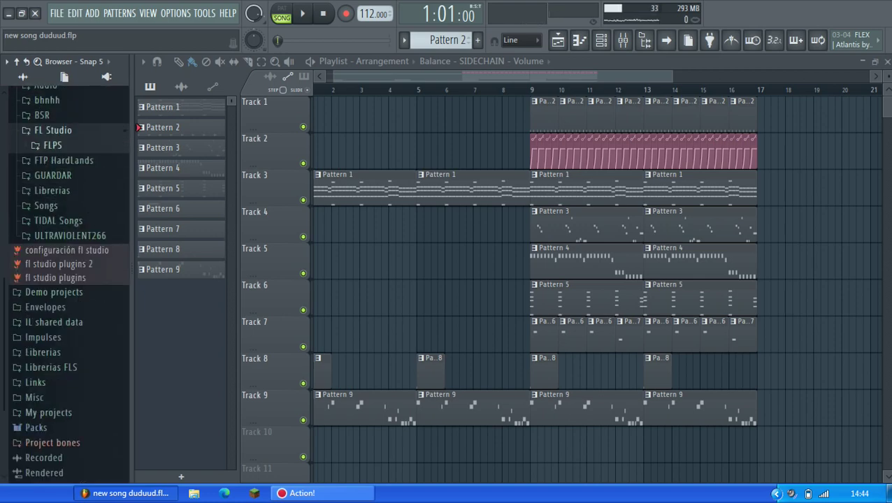
Step: Look through the Librerias and Songs folders under Cosas, and collapse both
{"action": "left_click", "coordinate": [53, 191]}
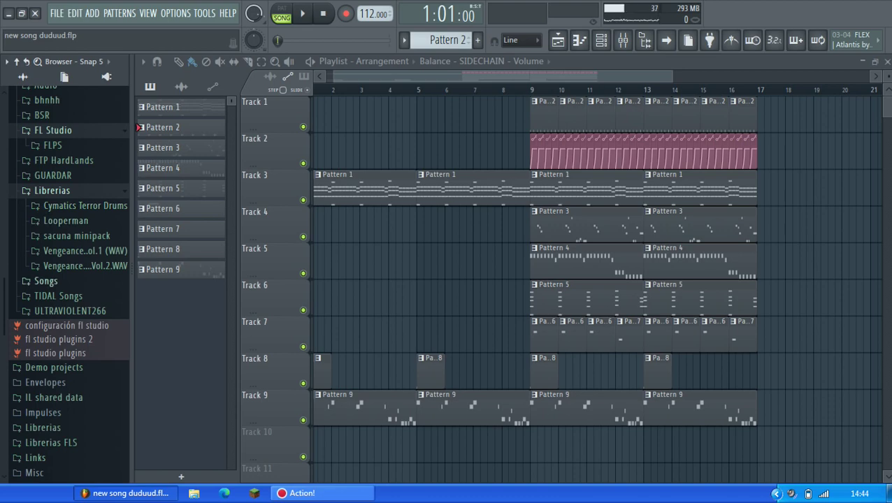
{"action": "left_click", "coordinate": [95, 280]}
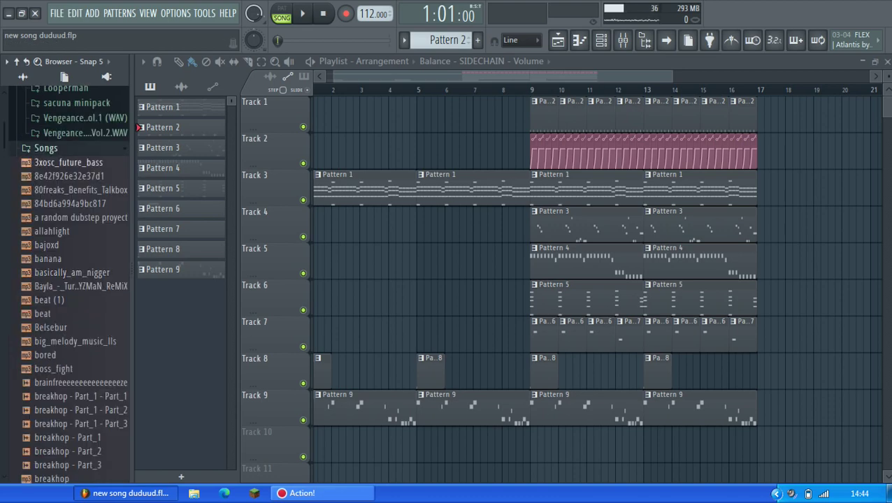
{"action": "scroll", "coordinate": [69, 280], "scroll_direction": "down", "scroll_amount": 8}
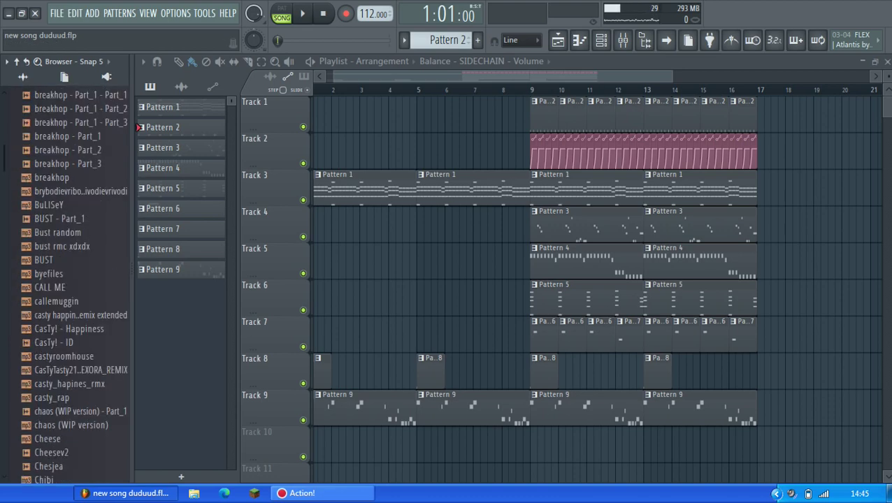
{"action": "scroll", "coordinate": [70, 279], "scroll_direction": "up", "scroll_amount": 12}
{"action": "left_click", "coordinate": [70, 313]}
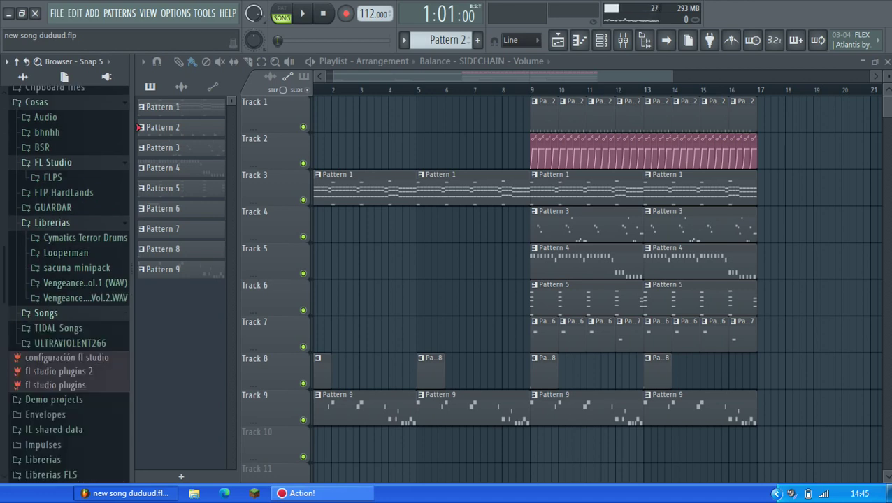
{"action": "left_click", "coordinate": [52, 224]}
{"action": "scroll", "coordinate": [54, 227], "scroll_direction": "up", "scroll_amount": 4}
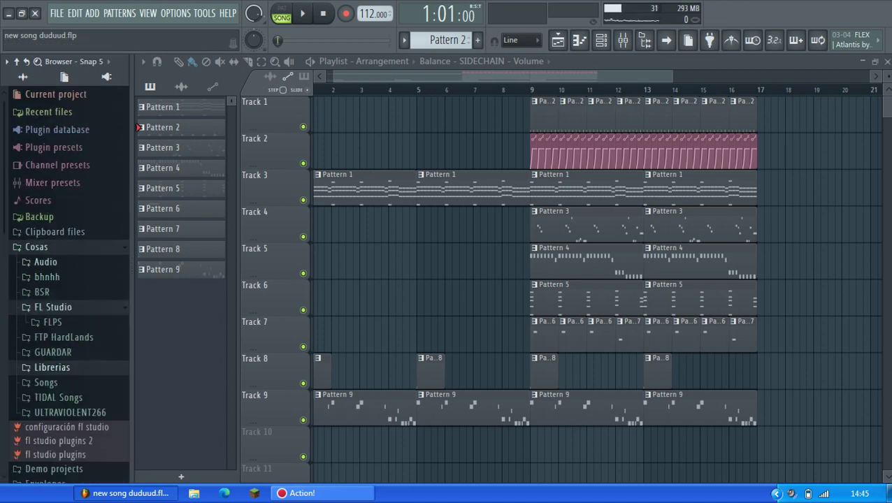
Step: Open the Sliced audio folder inside Audio and locate the New Gkltich samples
{"action": "left_click", "coordinate": [45, 262]}
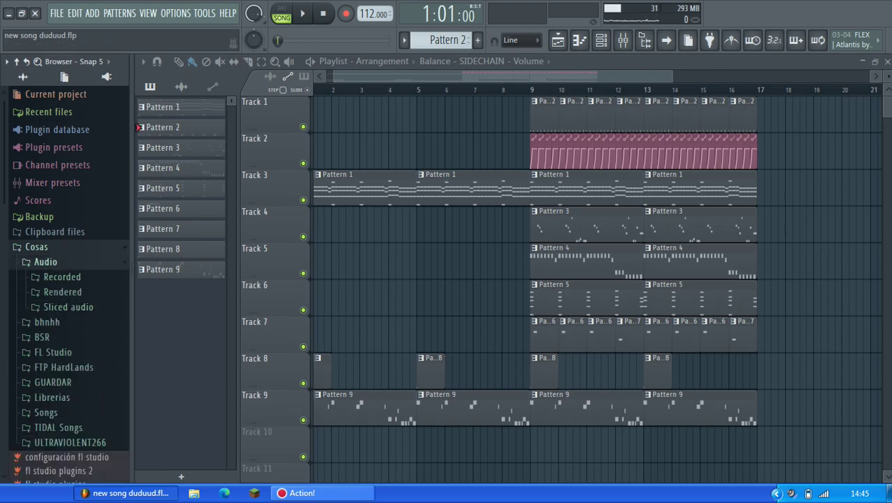
{"action": "left_click", "coordinate": [68, 307]}
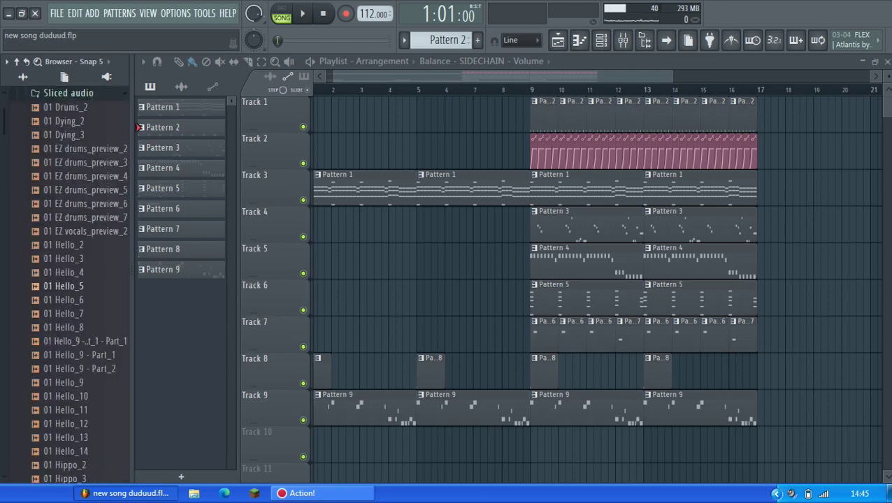
{"action": "left_click_drag", "start_coordinate": [4, 239], "coordinate": [12, 140]}
{"action": "scroll", "coordinate": [77, 279], "scroll_direction": "up", "scroll_amount": 4}
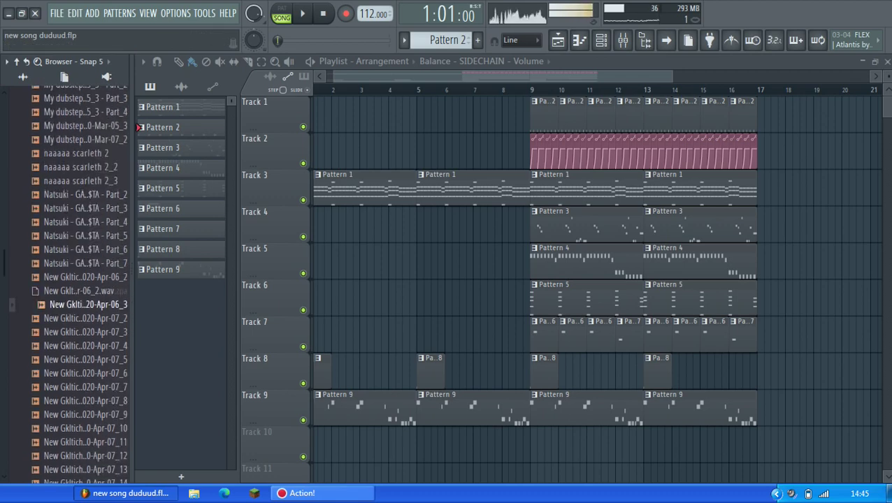
Step: Audition the New Gkltich samples around 2020-Apr-07_2 in the Sliced audio folder
{"action": "key", "text": "Down"}
{"action": "key", "text": "Down"}
{"action": "key", "text": "space"}
{"action": "key", "text": "Up"}
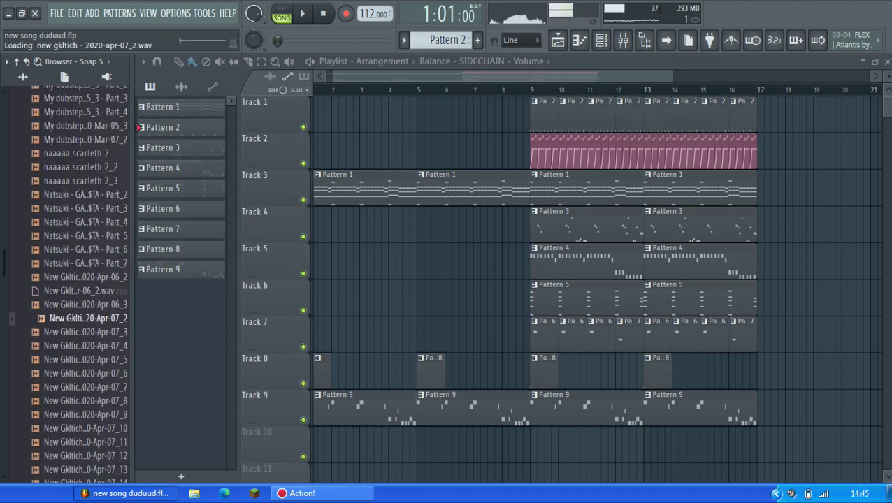
Step: Show the channel rack and play Pattern 2 in pattern mode
{"action": "left_click", "coordinate": [601, 40]}
{"action": "key", "text": "space"}
{"action": "left_click", "coordinate": [282, 13]}
{"action": "key", "text": "space"}
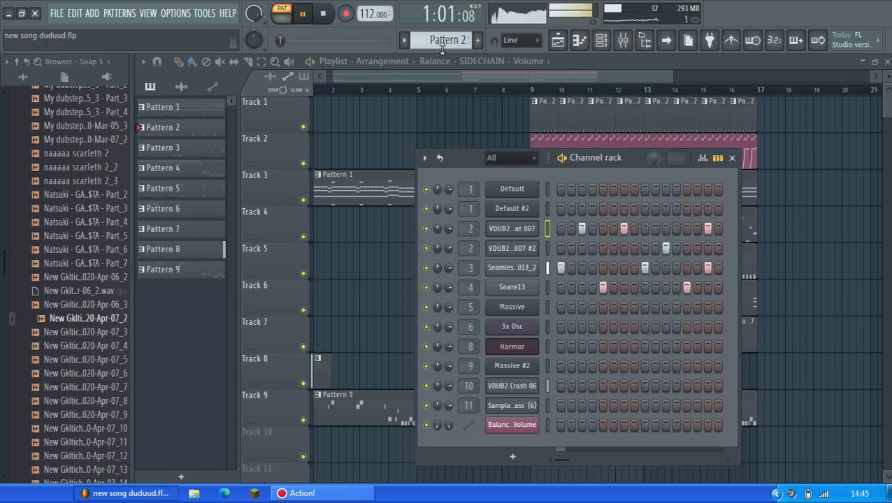
Step: Select the empty Pattern 10 and stop the playback
{"action": "scroll", "coordinate": [458, 44], "scroll_direction": "down", "scroll_amount": 1}
{"action": "scroll", "coordinate": [458, 43], "scroll_direction": "down", "scroll_amount": 7}
{"action": "key", "text": "space"}
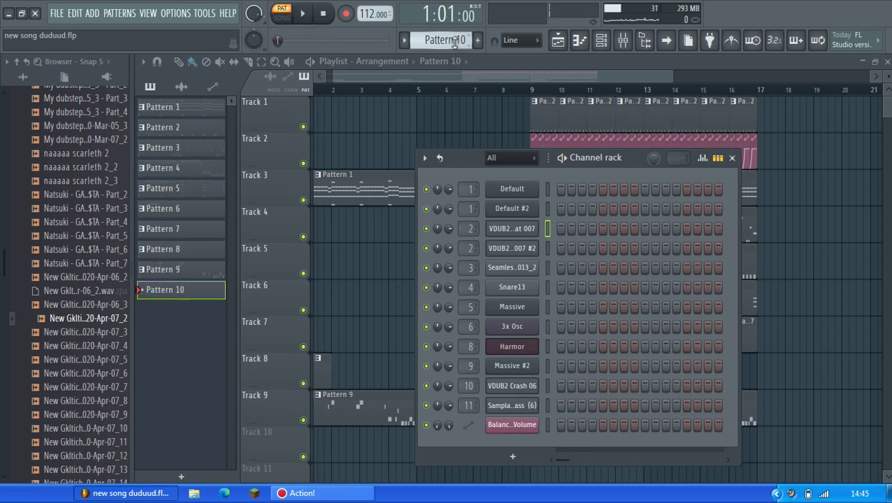
Step: Preview the New Gkltich 2020-Apr-07_2 sample and create a channel rack filter group named Claps
{"action": "left_click", "coordinate": [88, 318]}
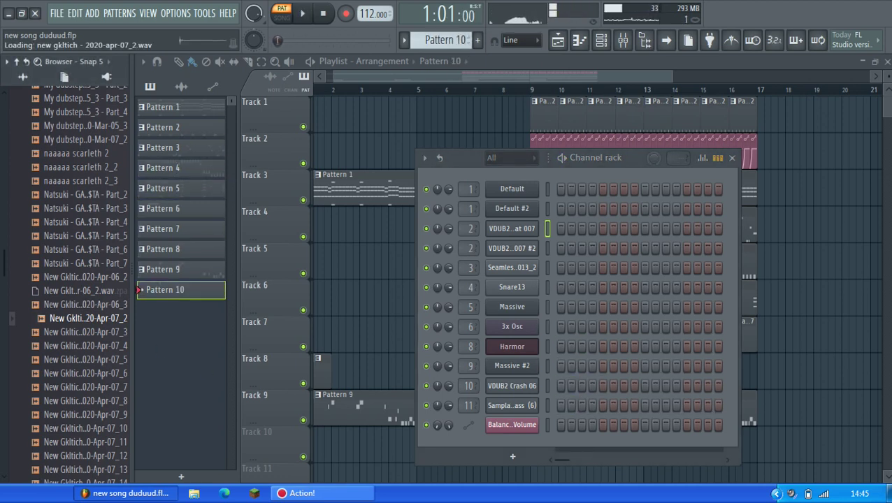
{"action": "right_click", "coordinate": [525, 163]}
{"action": "left_click", "coordinate": [541, 170]}
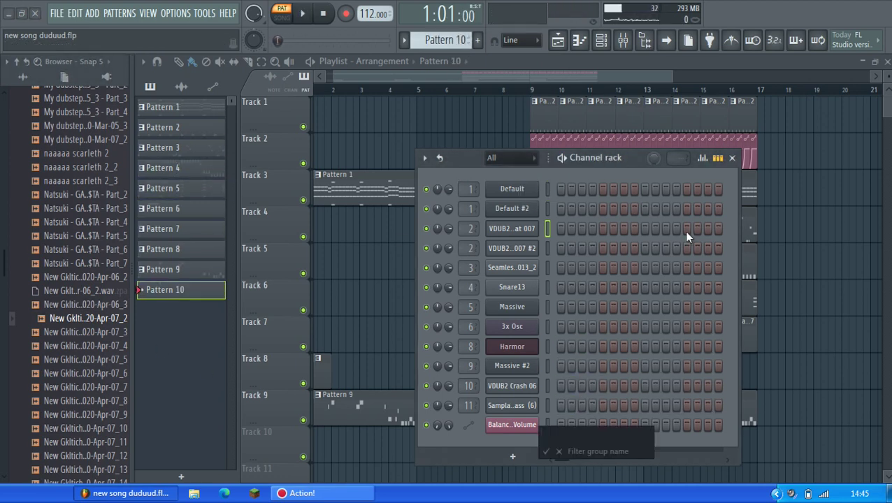
{"action": "type", "text": "Claps"}
{"action": "key", "text": "Return"}
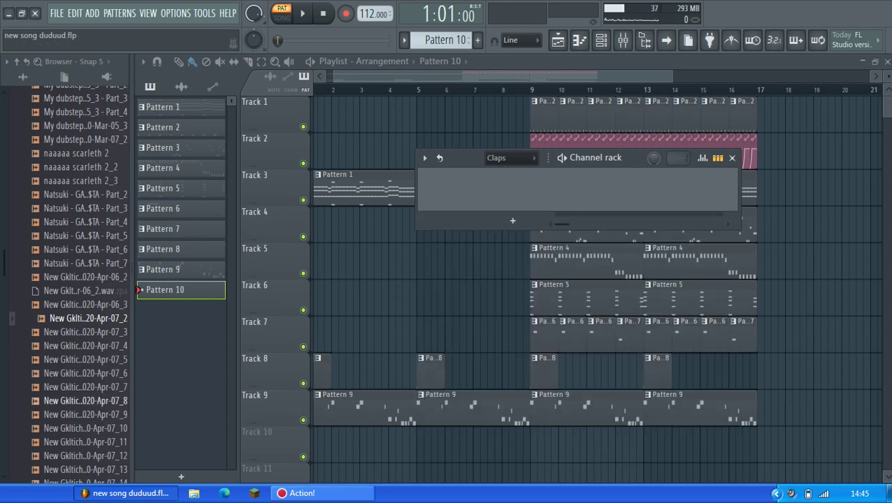
Step: Add the samples New Gkltich - 2020-Apr-07_2 through 07_5 as channels in the Claps group
{"action": "left_click_drag", "start_coordinate": [88, 318], "coordinate": [482, 202]}
{"action": "left_click_drag", "start_coordinate": [105, 332], "coordinate": [464, 213]}
{"action": "left_click_drag", "start_coordinate": [102, 346], "coordinate": [511, 234]}
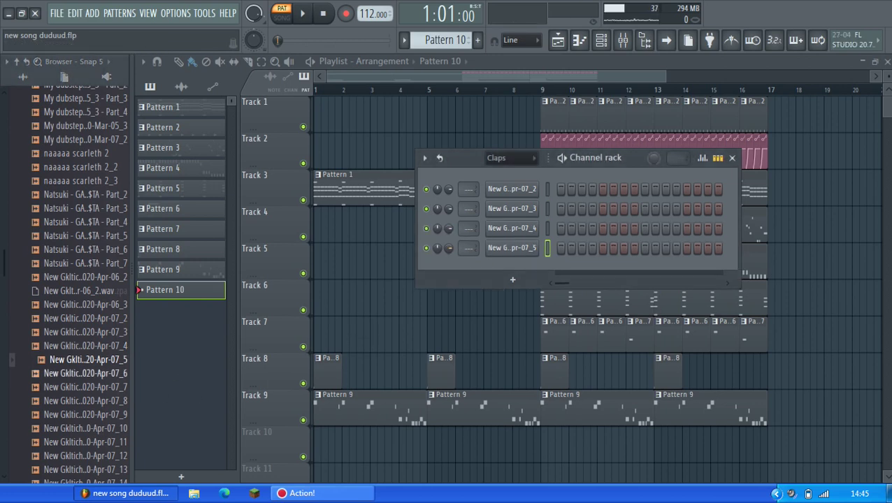
Step: Add the samples New Gkltich - 2020-Apr-07_6 through 07_10 as channels in the Claps group
{"action": "left_click_drag", "start_coordinate": [88, 373], "coordinate": [503, 280]}
{"action": "mouse_move", "coordinate": [88, 387]}
{"action": "left_mouse_down"}
{"action": "mouse_move", "coordinate": [483, 321]}
{"action": "mouse_move", "coordinate": [524, 290]}
{"action": "mouse_move", "coordinate": [91, 401]}
{"action": "left_mouse_up"}
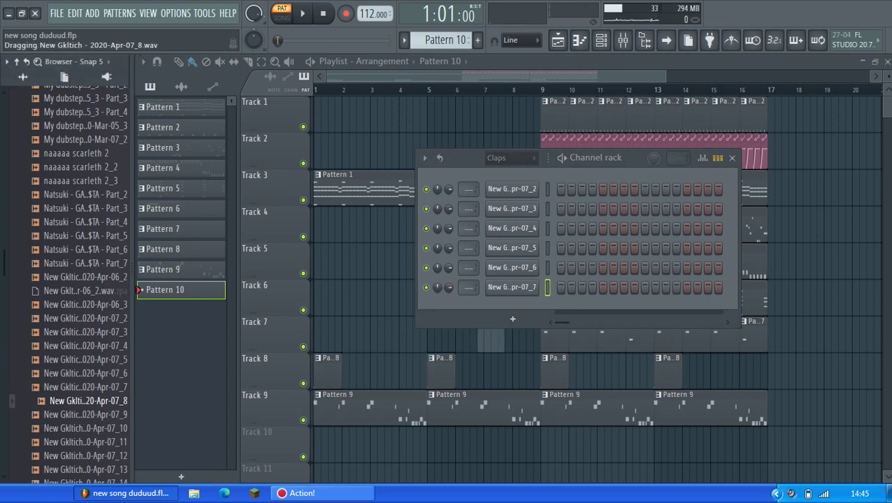
{"action": "left_click_drag", "start_coordinate": [489, 335], "coordinate": [514, 307]}
{"action": "left_click_drag", "start_coordinate": [88, 415], "coordinate": [419, 370]}
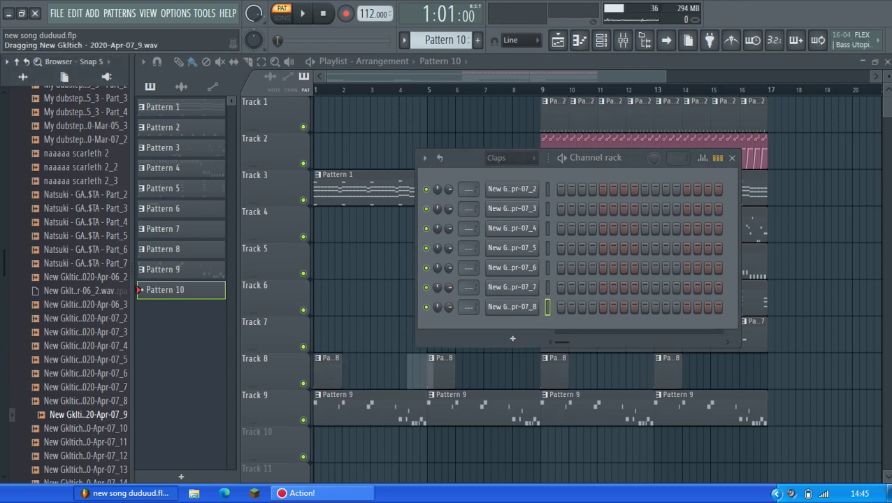
{"action": "left_click_drag", "start_coordinate": [500, 326], "coordinate": [510, 327]}
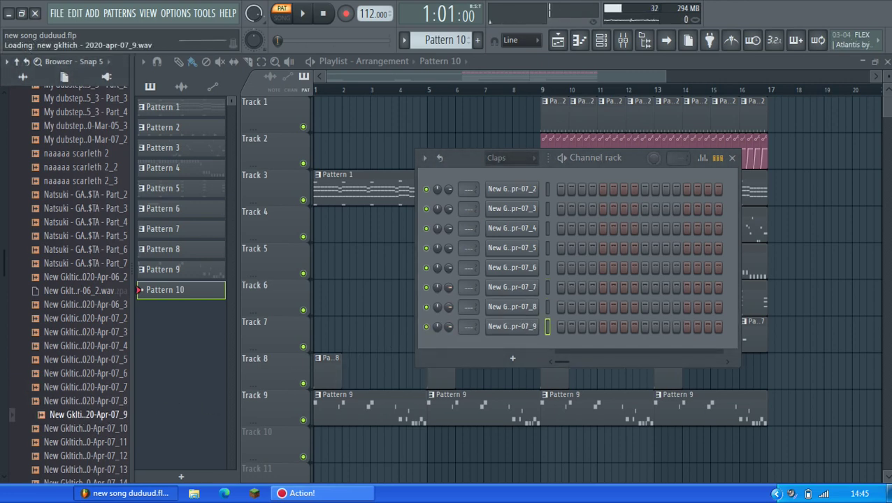
{"action": "scroll", "coordinate": [88, 346], "scroll_direction": "down", "scroll_amount": 2}
{"action": "left_click", "coordinate": [88, 346]}
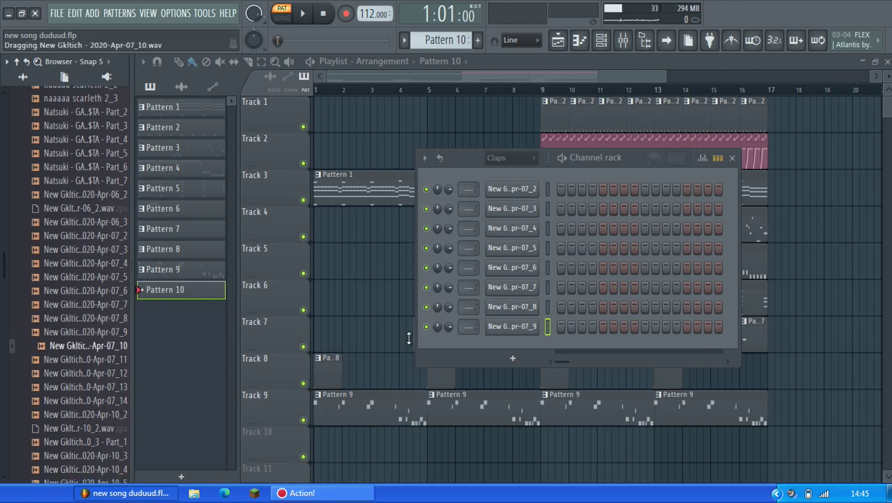
{"action": "left_click_drag", "start_coordinate": [409, 338], "coordinate": [420, 343]}
Step: Preview the samples New Gkltich - 2020-Apr-07_11 through 07_14 and 2020-Apr-10_2
{"action": "left_click", "coordinate": [88, 360]}
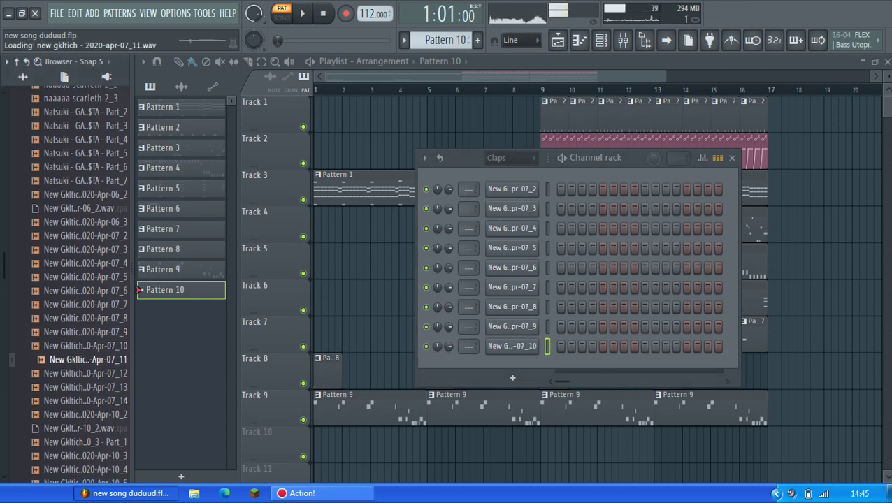
{"action": "left_click", "coordinate": [88, 373]}
{"action": "left_click", "coordinate": [88, 387]}
{"action": "left_click", "coordinate": [88, 401]}
{"action": "left_click", "coordinate": [88, 415]}
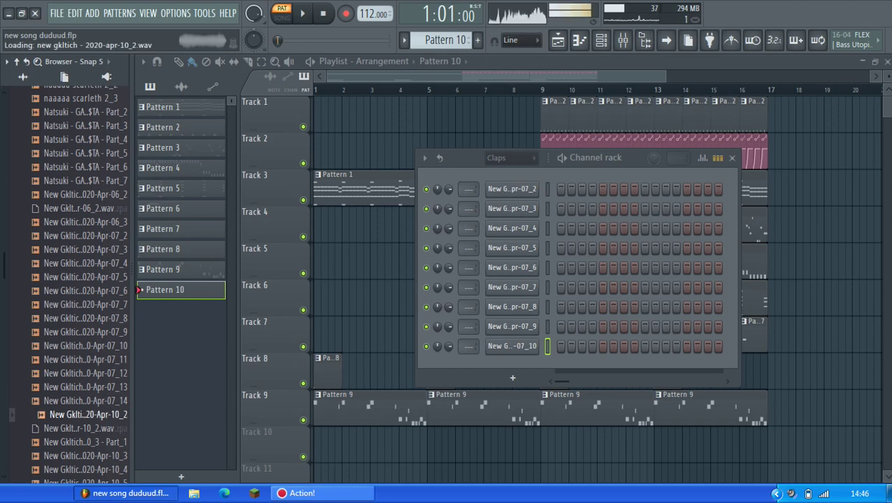
Step: Add the samples New Gkltich - 2020-Apr-07_14, 07_13, 07_12 and 07_11 as channels in the Claps group
{"action": "left_click_drag", "start_coordinate": [88, 401], "coordinate": [139, 397]}
{"action": "left_click_drag", "start_coordinate": [369, 372], "coordinate": [427, 366]}
{"action": "left_click_drag", "start_coordinate": [88, 387], "coordinate": [429, 395]}
{"action": "left_click_drag", "start_coordinate": [88, 373], "coordinate": [425, 405]}
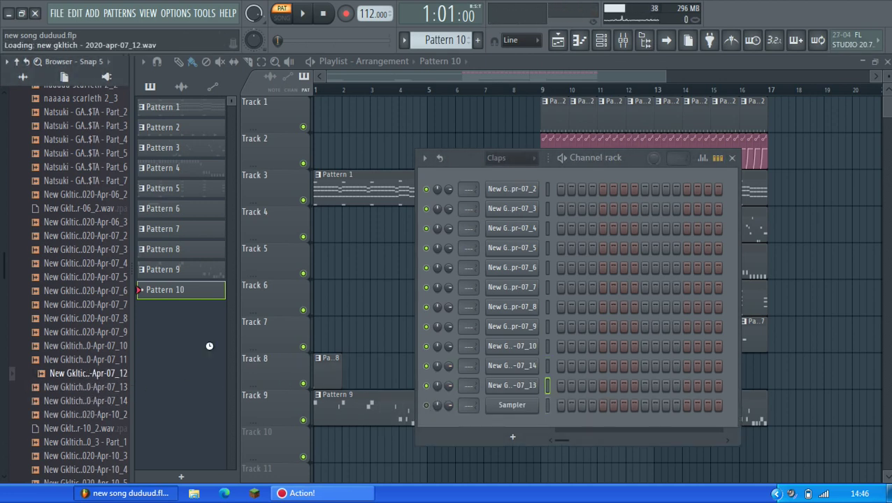
{"action": "left_click", "coordinate": [88, 360]}
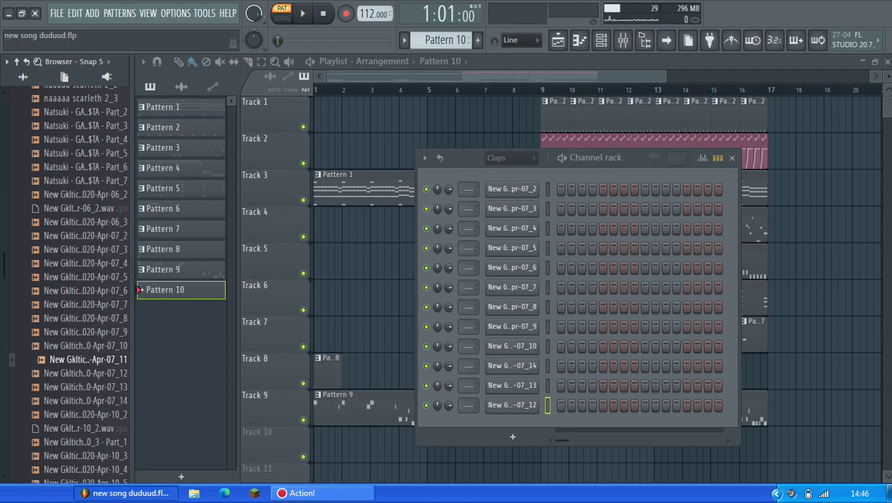
{"action": "left_click", "coordinate": [540, 348]}
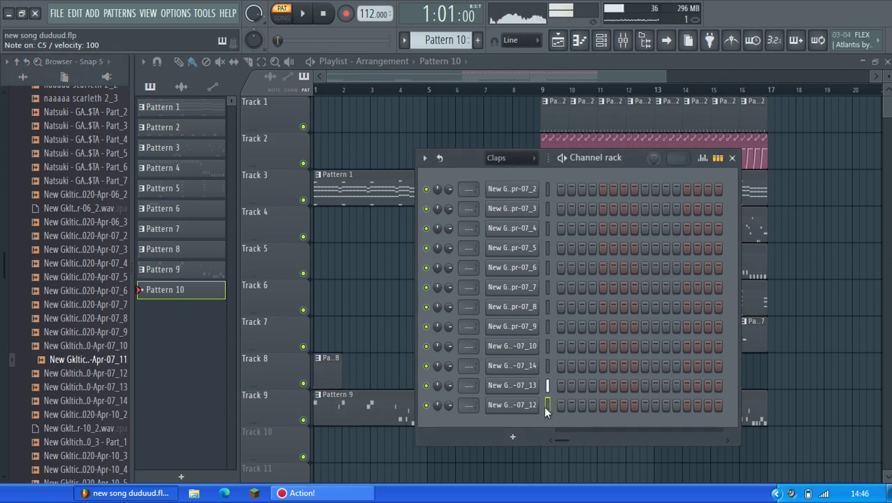
{"action": "left_click_drag", "start_coordinate": [130, 362], "coordinate": [514, 409]}
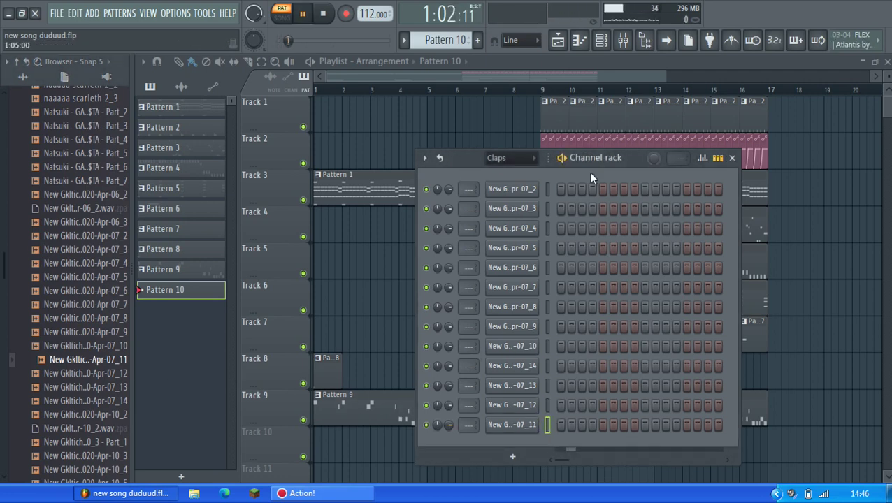
Step: Reposition the channel rack and place hits on steps 1, 5, 9, 11 and 13 of the 07_2 channel
{"action": "left_click_drag", "start_coordinate": [580, 159], "coordinate": [501, 137]}
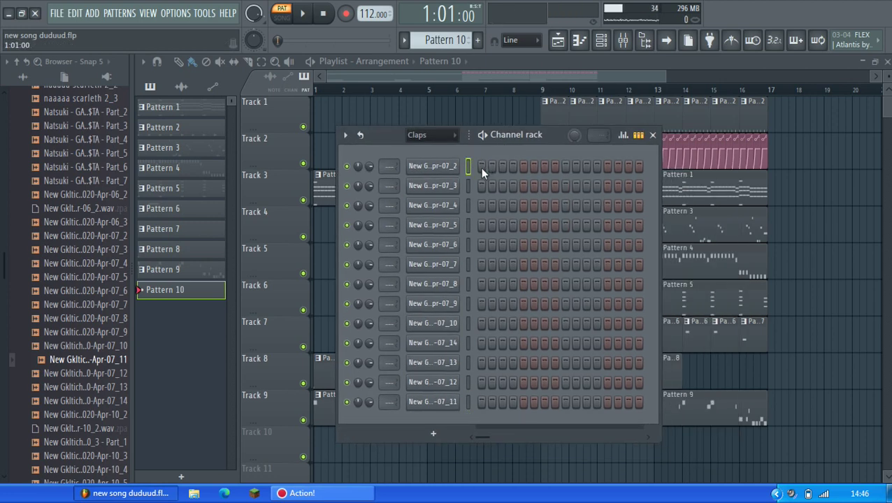
{"action": "left_click", "coordinate": [481, 166]}
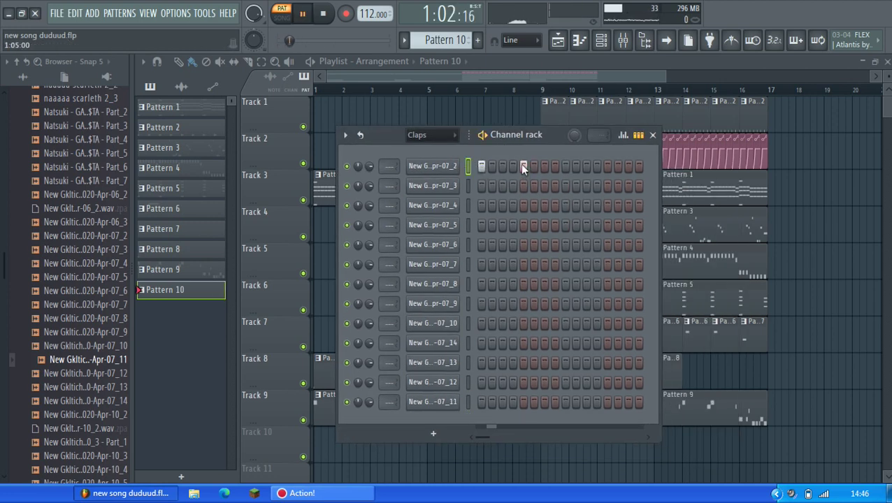
{"action": "left_click", "coordinate": [563, 166]}
{"action": "left_click", "coordinate": [585, 166]}
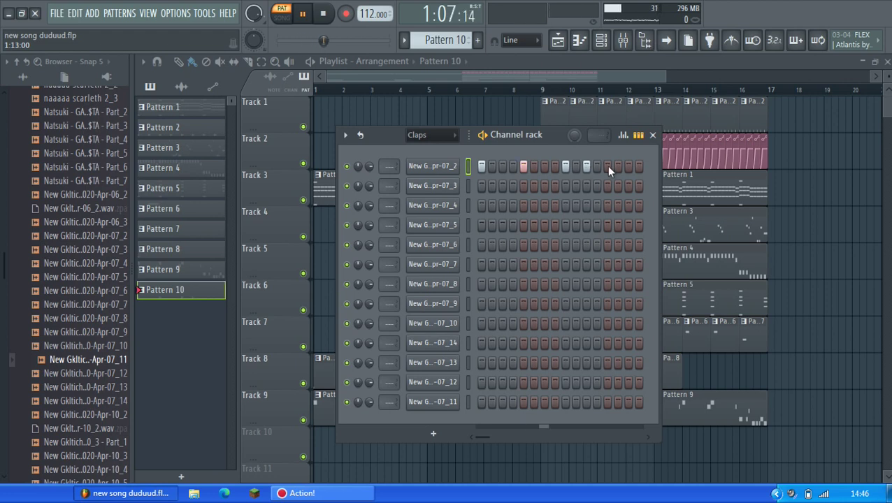
{"action": "left_click", "coordinate": [607, 167]}
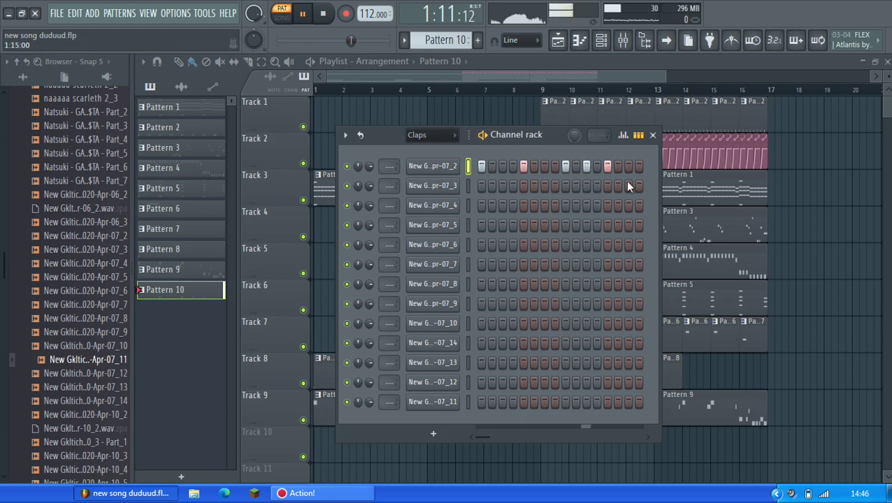
Step: Place hits on steps 2 and 4 of the 07_3 channel and try another on step 6 during playback
{"action": "left_click", "coordinate": [492, 186]}
{"action": "key", "text": "space"}
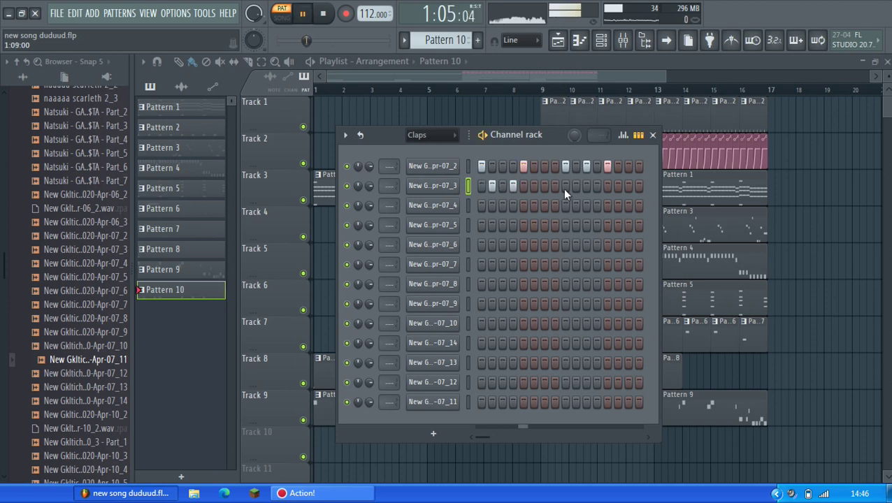
{"action": "left_click", "coordinate": [534, 186]}
{"action": "left_click", "coordinate": [554, 186]}
{"action": "key", "text": "space"}
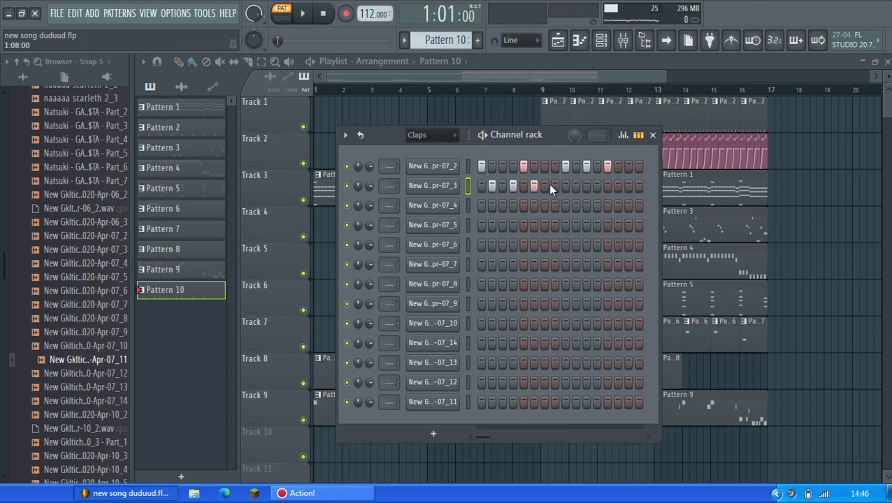
{"action": "key", "text": "space"}
Step: In the 07_3 piano roll, shift both C5 notes about a third of a step later using 1/6 step snap, and restore Line snap
{"action": "key", "text": "F7"}
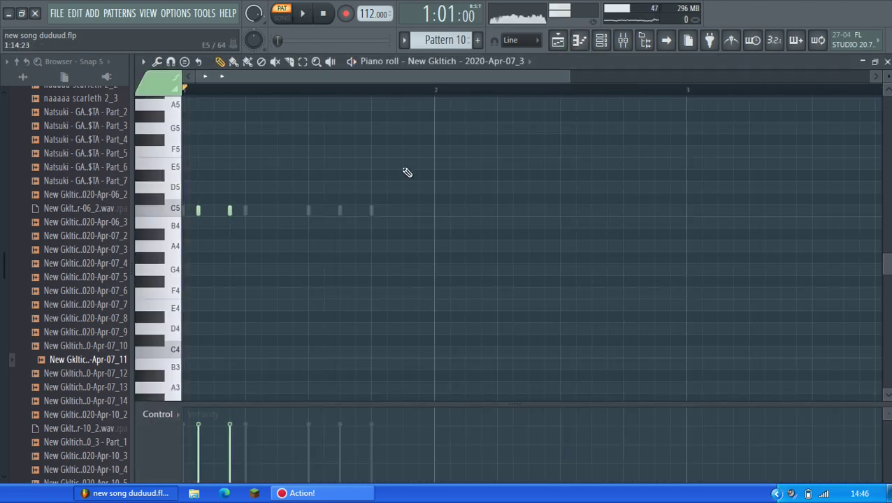
{"action": "scroll", "coordinate": [179, 237], "scroll_direction": "up", "scroll_amount": 3}
{"action": "left_click_drag", "start_coordinate": [184, 244], "coordinate": [492, 140]}
{"action": "scroll", "coordinate": [162, 176], "scroll_direction": "up", "scroll_amount": 3}
{"action": "left_click", "coordinate": [561, 41]}
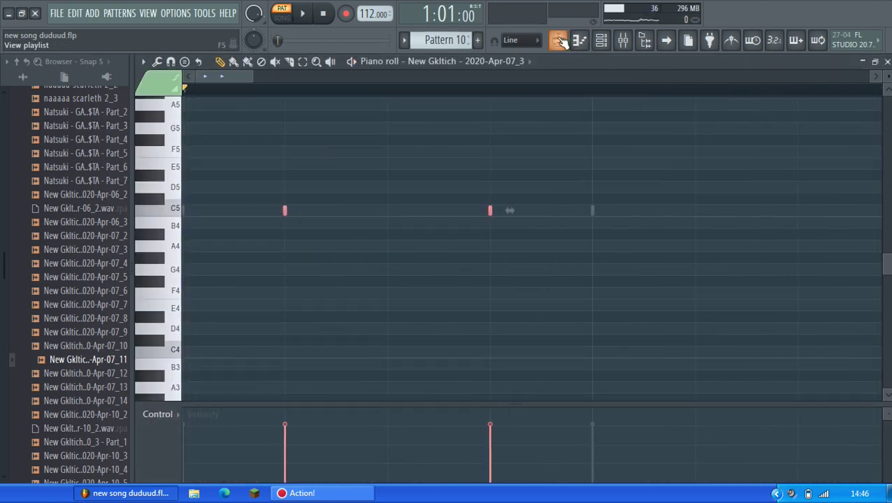
{"action": "left_click", "coordinate": [521, 39]}
{"action": "left_click", "coordinate": [532, 120]}
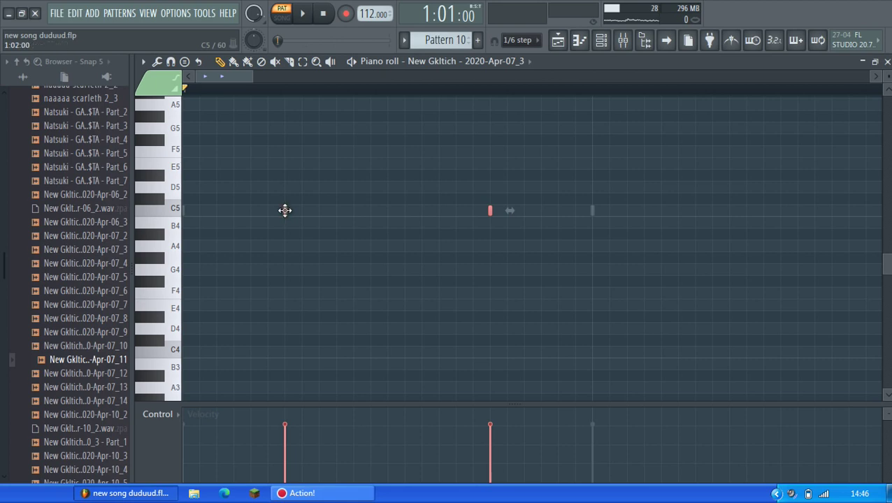
{"action": "left_click_drag", "start_coordinate": [284, 210], "coordinate": [319, 210]}
{"action": "key", "text": "space"}
{"action": "left_click", "coordinate": [520, 39]}
{"action": "left_click", "coordinate": [531, 122]}
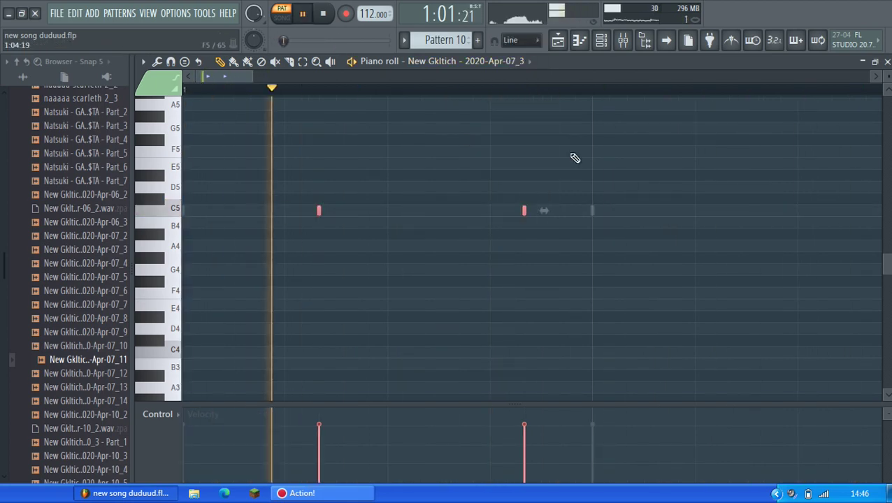
{"action": "left_click", "coordinate": [574, 156]}
{"action": "key", "text": "space"}
{"action": "key", "text": "space"}
{"action": "scroll", "coordinate": [559, 175], "scroll_direction": "down", "scroll_amount": 2}
{"action": "key", "text": "space"}
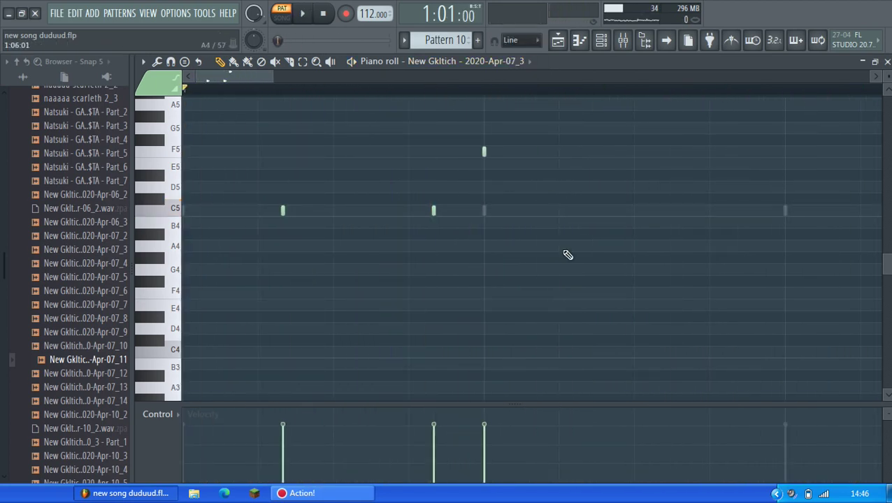
{"action": "scroll", "coordinate": [527, 199], "scroll_direction": "down", "scroll_amount": 1}
{"action": "key", "text": "space"}
{"action": "right_click", "coordinate": [414, 152]}
{"action": "key", "text": "space"}
{"action": "key", "text": "space"}
Step: Duplicate the pair of C5 notes once, directly after the original pair in the first bar
{"action": "left_click_drag", "start_coordinate": [466, 222], "coordinate": [227, 210]}
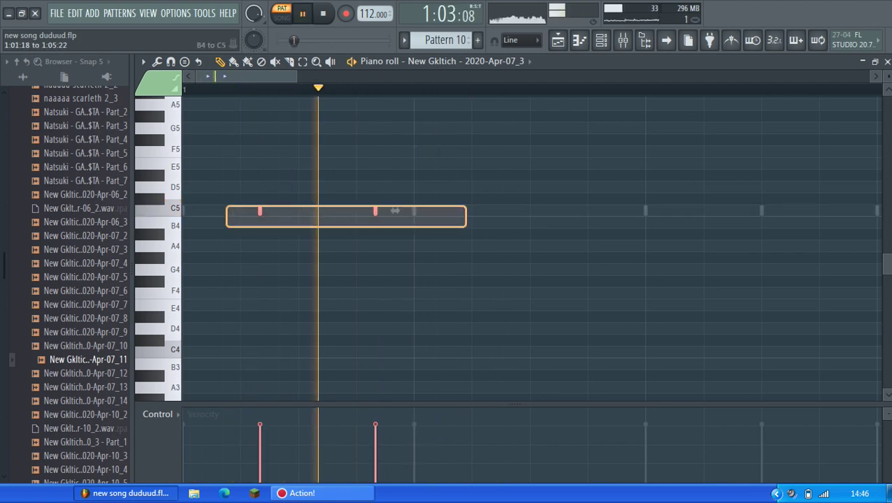
{"action": "key", "text": "space"}
{"action": "key", "text": "space"}
{"action": "scroll", "coordinate": [472, 207], "scroll_direction": "down", "scroll_amount": 1}
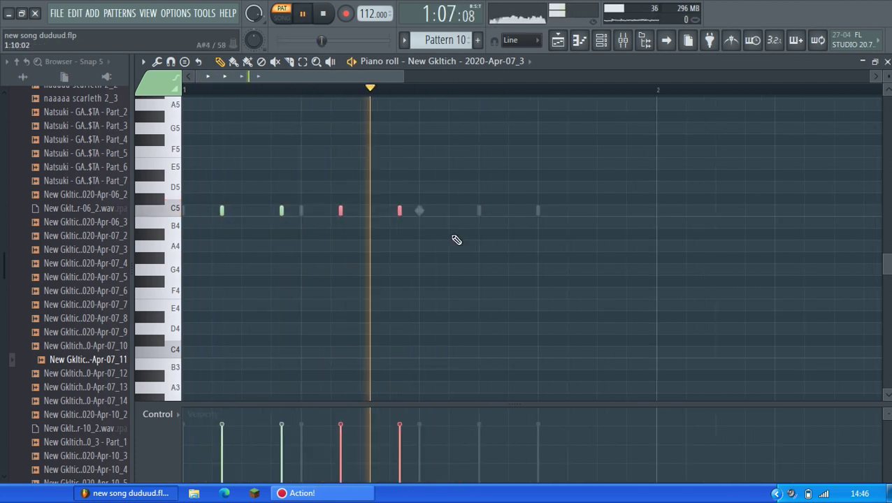
{"action": "key", "text": "space"}
Step: Copy the C5 note pair twice more to fill the rest of the first bar, and reopen the channel rack
{"action": "left_click_drag", "start_coordinate": [333, 211], "coordinate": [446, 207]}
{"action": "key", "text": "space"}
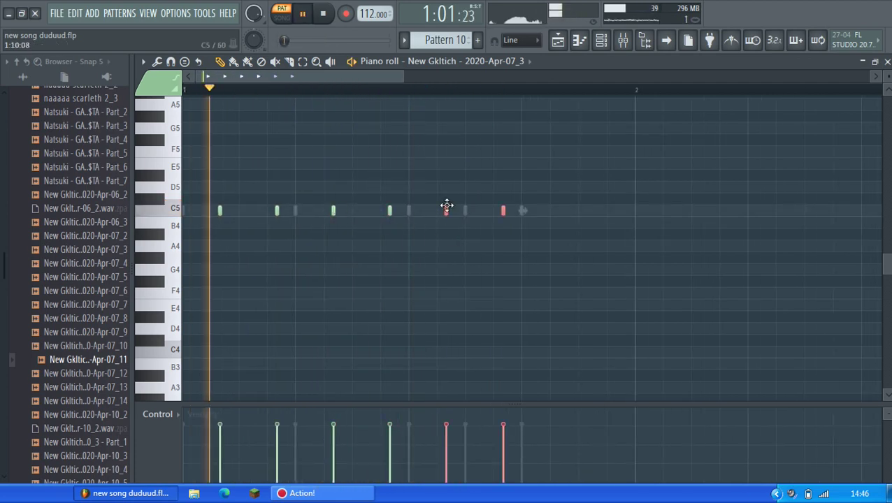
{"action": "left_click", "coordinate": [499, 242], "text": "ctrl"}
{"action": "key", "text": "space"}
{"action": "left_click_drag", "start_coordinate": [537, 225], "coordinate": [569, 212]}
{"action": "key", "text": "space"}
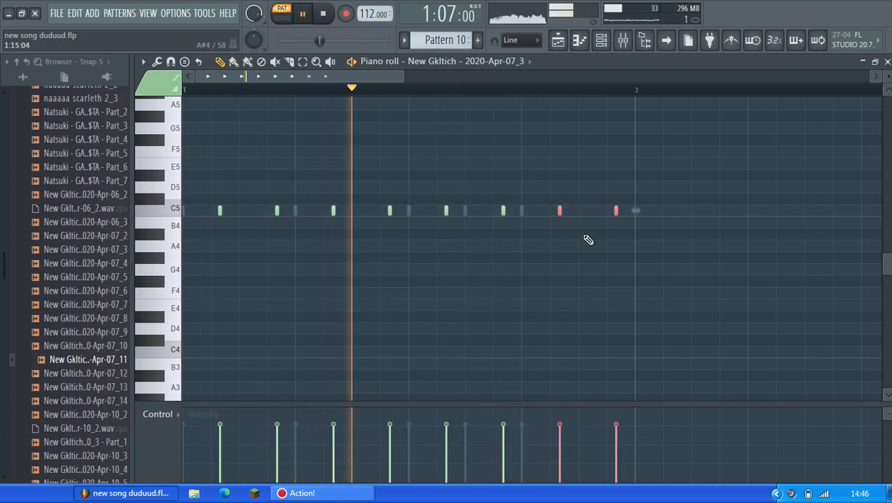
{"action": "left_click", "coordinate": [587, 241]}
{"action": "left_click", "coordinate": [600, 40]}
{"action": "key", "text": "space"}
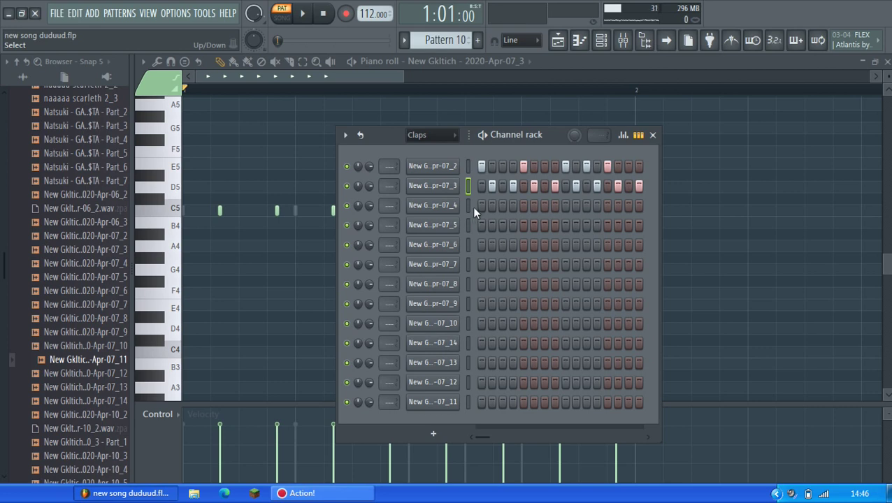
Step: Try hits on steps 3, 7, 11 and 15 of the 07_4 channel during playback, and clear them again
{"action": "key", "text": "space"}
{"action": "left_click", "coordinate": [500, 205]}
{"action": "left_click", "coordinate": [543, 205]}
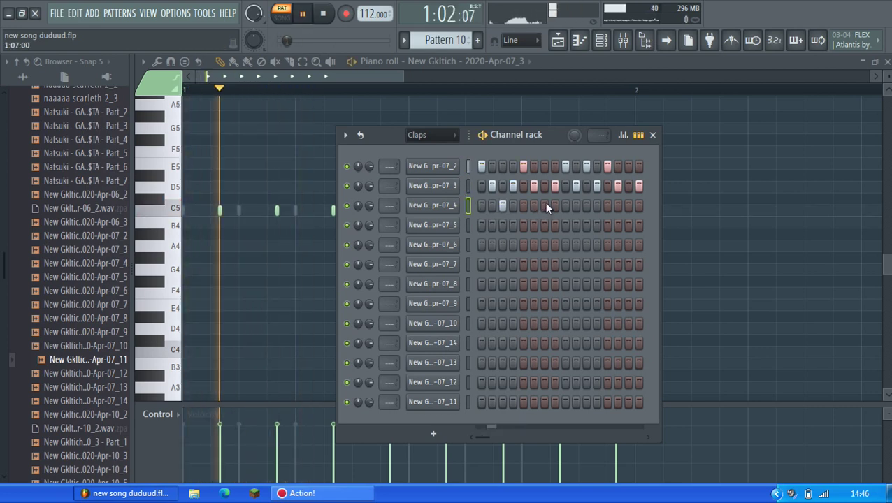
{"action": "key", "text": "space"}
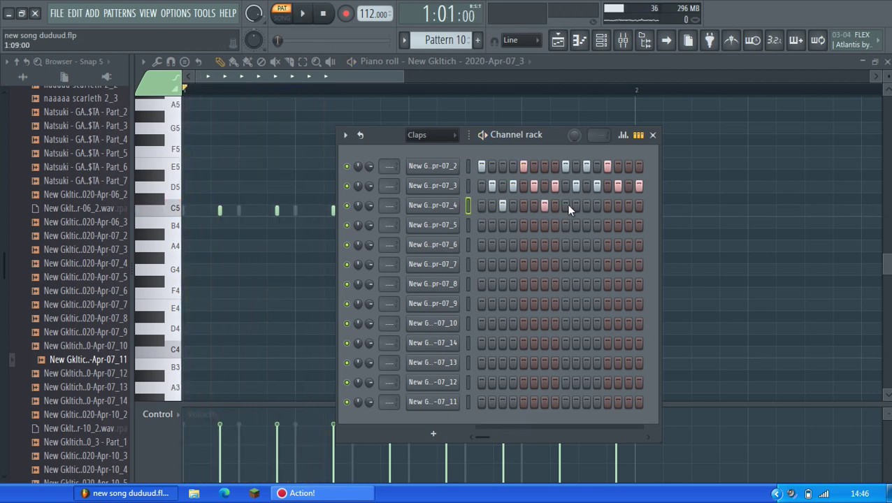
{"action": "key", "text": "space"}
{"action": "left_click", "coordinate": [586, 206]}
{"action": "left_click", "coordinate": [628, 206]}
{"action": "key", "text": "space"}
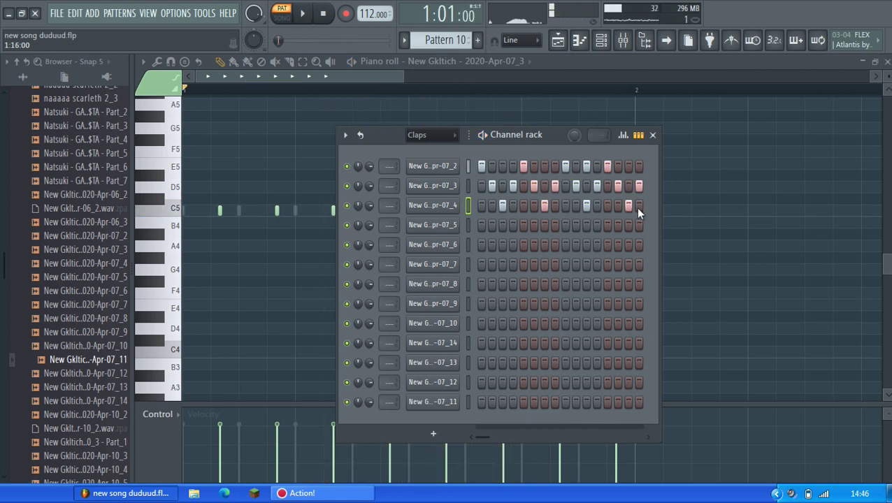
{"action": "left_click_drag", "start_coordinate": [636, 207], "coordinate": [500, 206]}
{"action": "key", "text": "space"}
{"action": "key", "text": "space"}
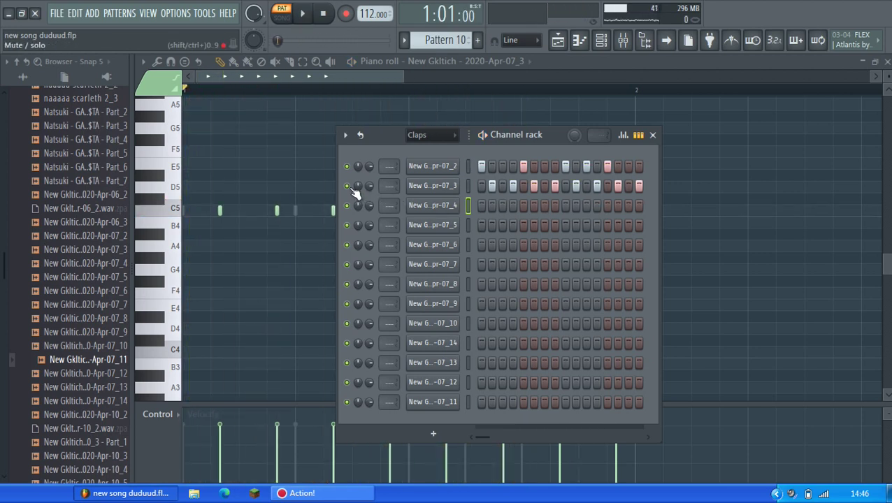
Step: Mute the 07_3 channel and place hits on steps 3 and 7 of the 07_4 channel
{"action": "left_click", "coordinate": [502, 206]}
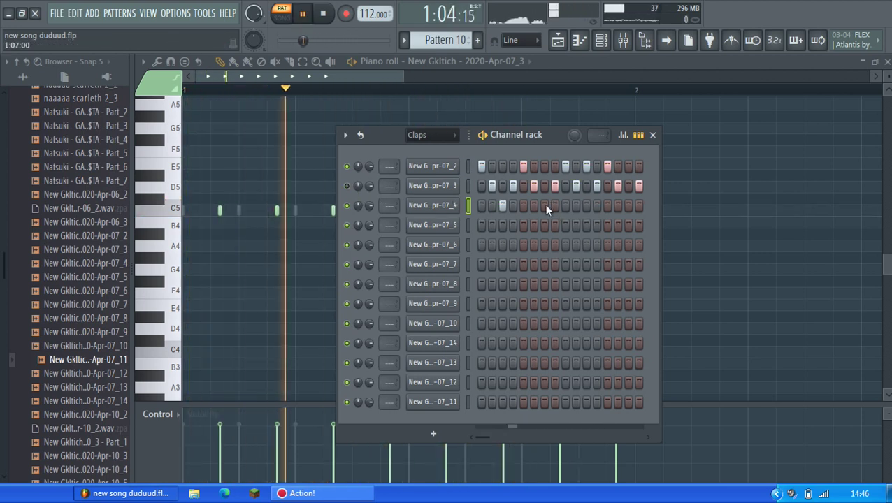
{"action": "left_click", "coordinate": [544, 206]}
{"action": "key", "text": "space"}
Step: Raise the sample Trim of the 07_4, 07_3 and 07_2 channels, with 07_2 set to 100%
{"action": "left_click", "coordinate": [437, 207]}
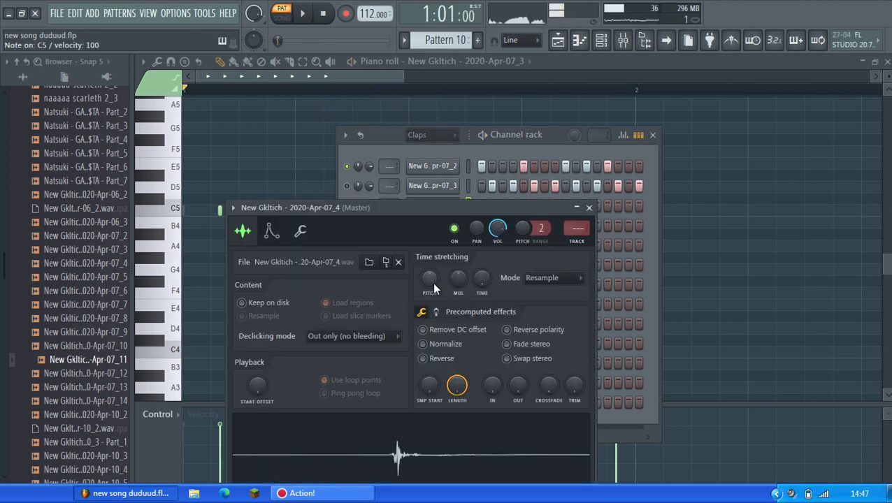
{"action": "left_click_drag", "start_coordinate": [574, 385], "coordinate": [574, 374]}
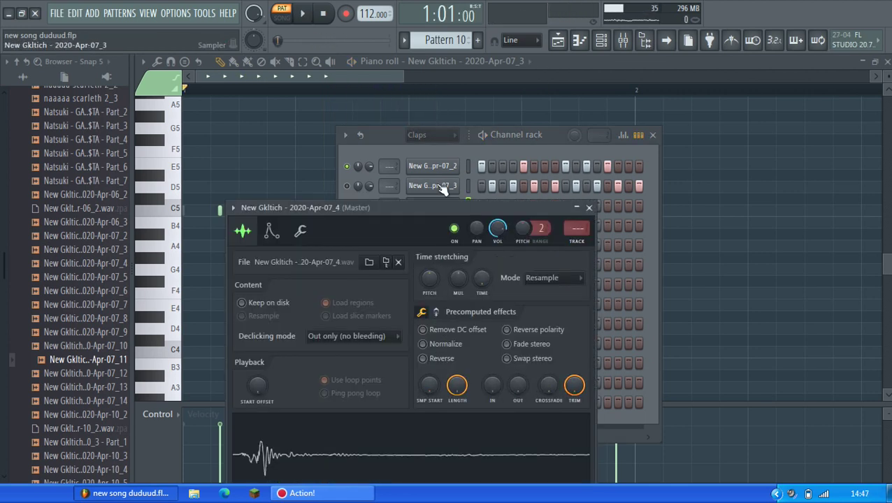
{"action": "left_click", "coordinate": [439, 186]}
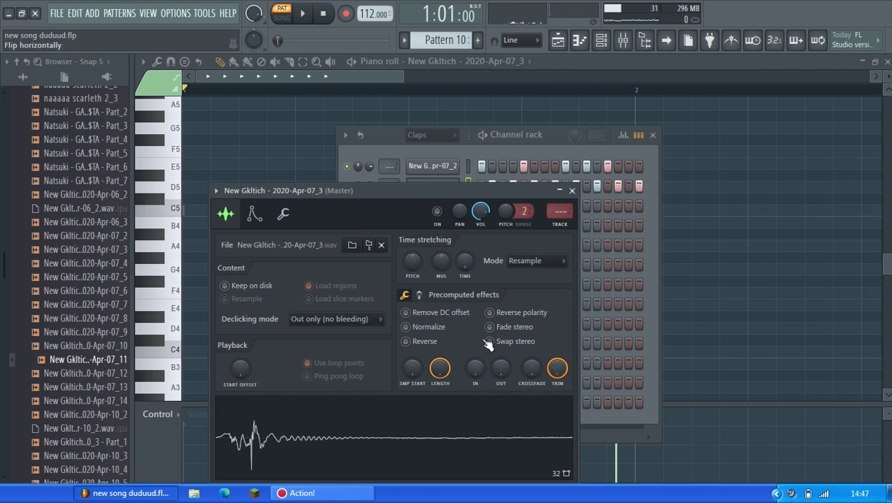
{"action": "left_click", "coordinate": [445, 170]}
{"action": "left_click_drag", "start_coordinate": [539, 351], "coordinate": [540, 338]}
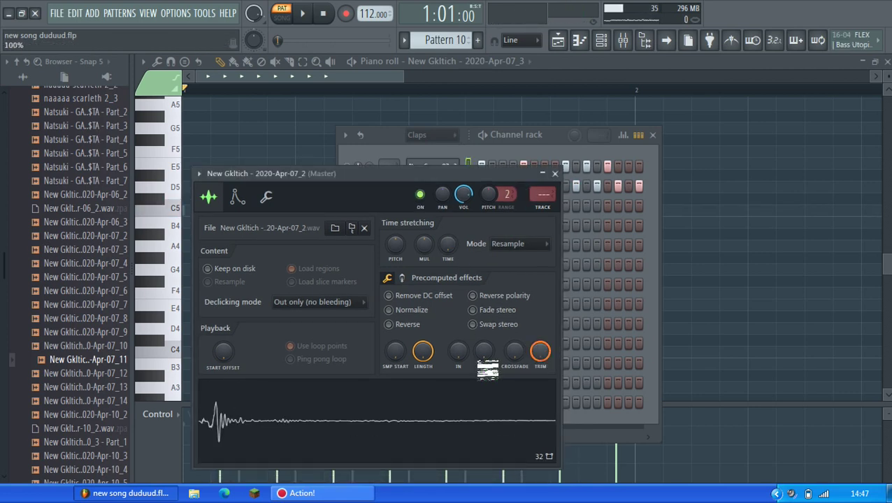
Step: Add a hit on step 15 of the 07_4 channel during playback and unmute the 07_3 channel
{"action": "key", "text": "space"}
{"action": "left_click", "coordinate": [463, 134]}
{"action": "key", "text": "space"}
{"action": "key", "text": "space"}
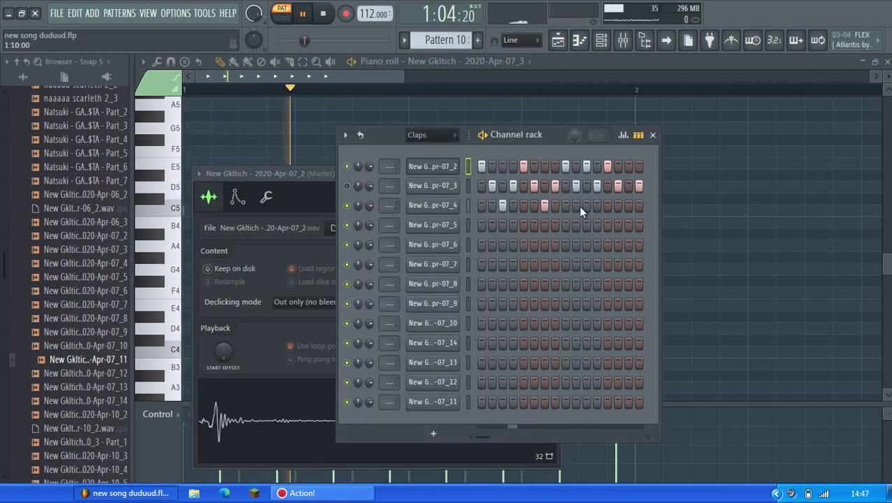
{"action": "key", "text": "space"}
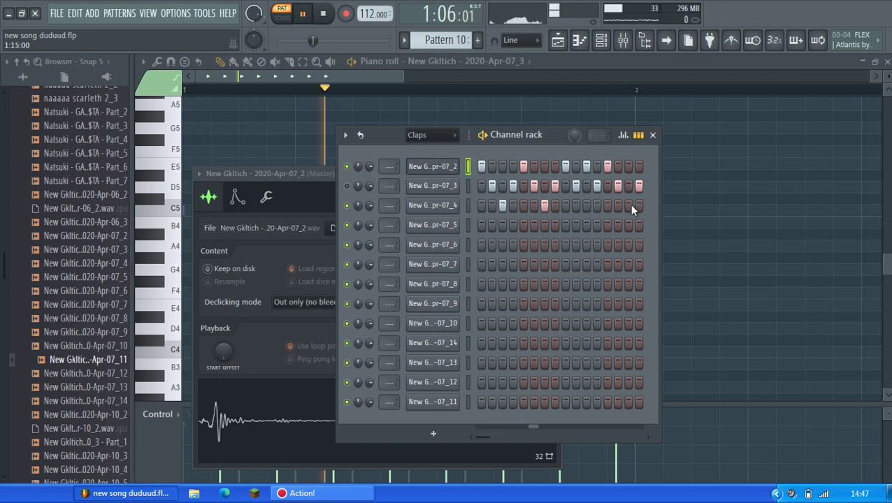
{"action": "left_click", "coordinate": [628, 205]}
{"action": "left_click", "coordinate": [347, 186]}
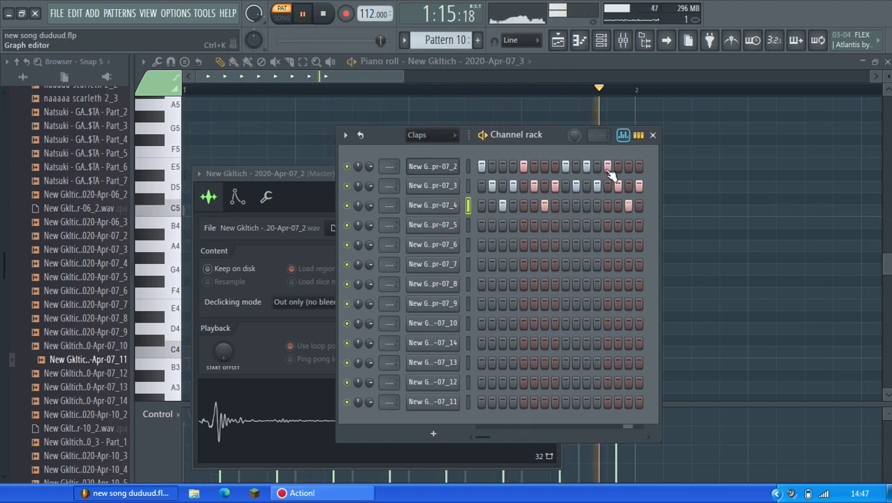
Step: Lower the velocity of all 07_3 hits to about 45% in the graph editor
{"action": "left_click", "coordinate": [622, 135]}
{"action": "key", "text": "space"}
{"action": "left_click", "coordinate": [468, 186]}
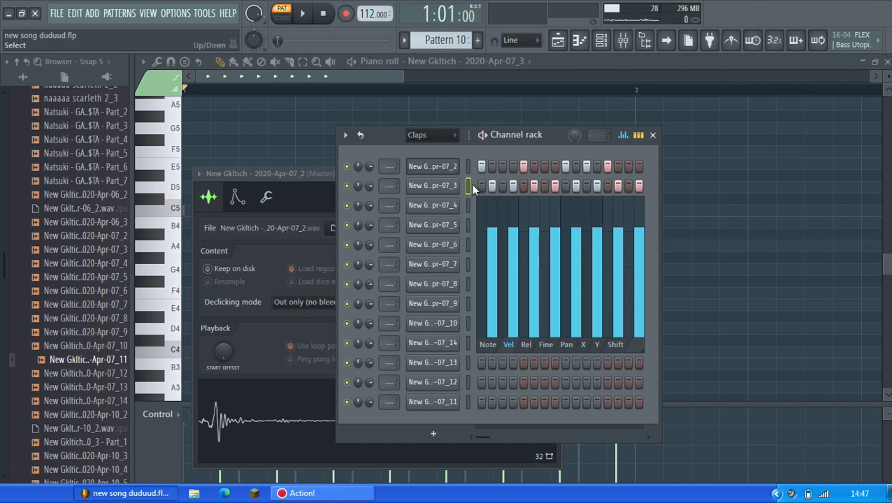
{"action": "key", "text": "space"}
{"action": "left_click_drag", "start_coordinate": [498, 279], "coordinate": [624, 281]}
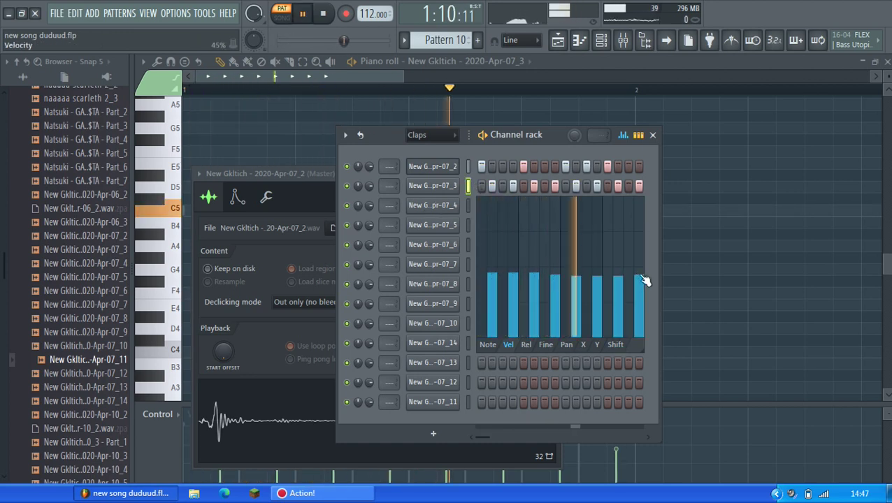
{"action": "left_click", "coordinate": [622, 135]}
{"action": "key", "text": "space"}
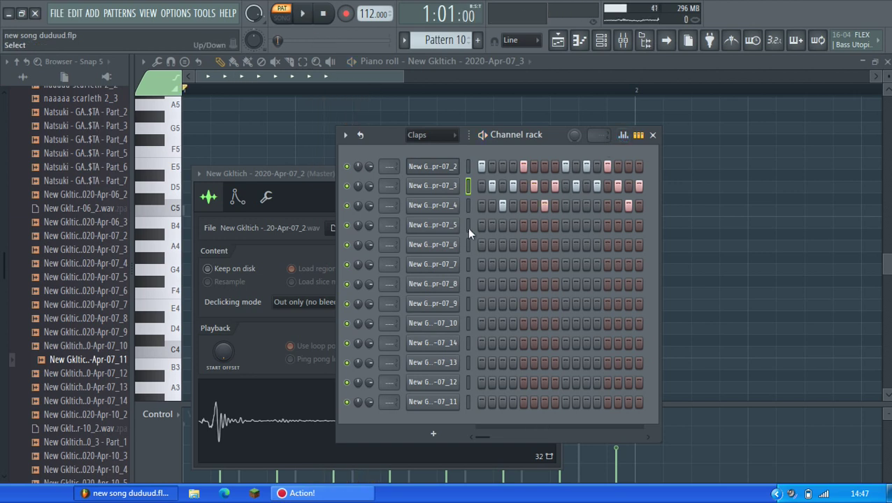
Step: Fill each 4 steps of the 07_8 channel and play the pattern
{"action": "left_click", "coordinate": [465, 285]}
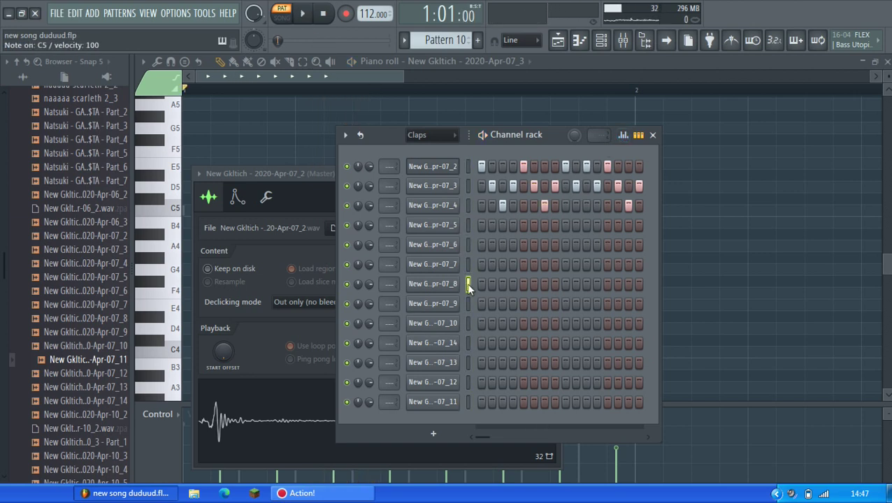
{"action": "right_click", "coordinate": [464, 282]}
{"action": "left_click", "coordinate": [624, 339]}
{"action": "key", "text": "space"}
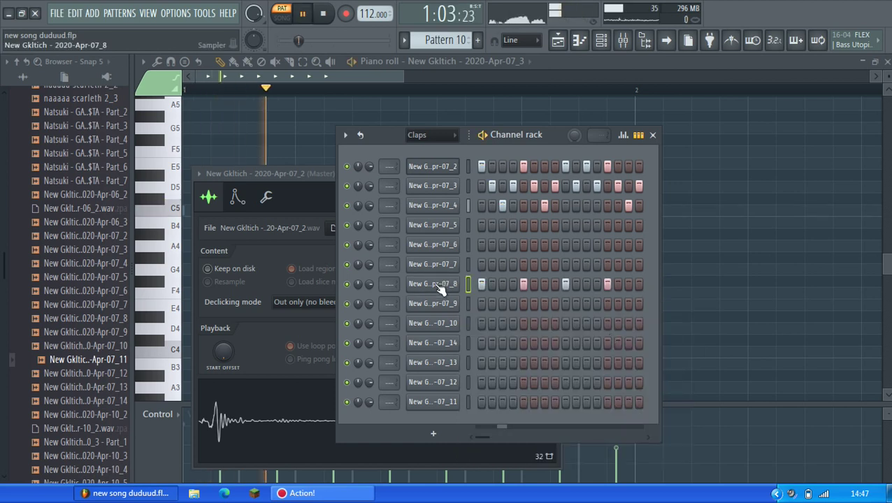
Step: Raise the Smp Start of the 07_8 sample and add a hit on step 11 of its channel
{"action": "left_click", "coordinate": [438, 285]}
{"action": "key", "text": "space"}
{"action": "key", "text": "q"}
{"action": "left_click_drag", "start_coordinate": [369, 276], "coordinate": [402, 74]}
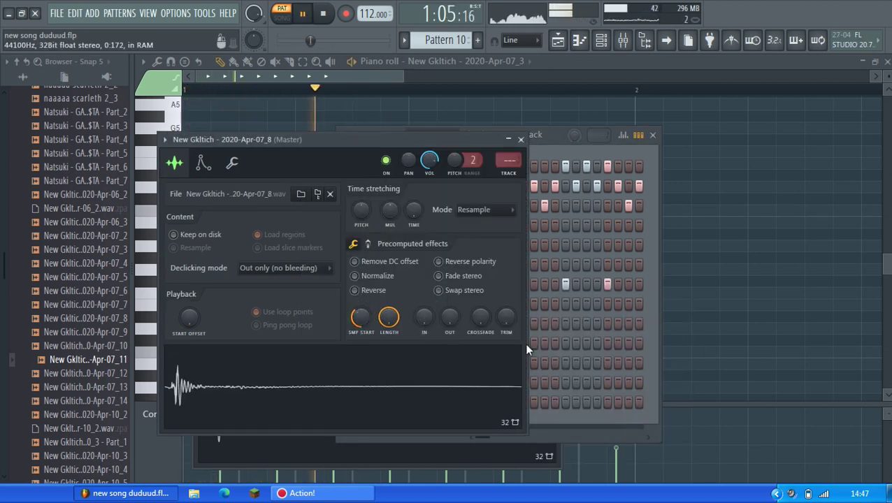
{"action": "left_click", "coordinate": [544, 139]}
{"action": "key", "text": "space"}
{"action": "key", "text": "space"}
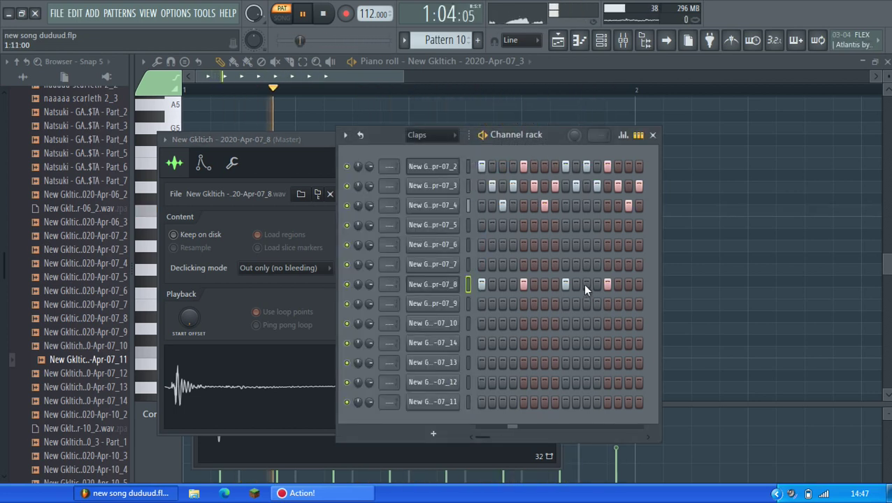
{"action": "left_click", "coordinate": [586, 284]}
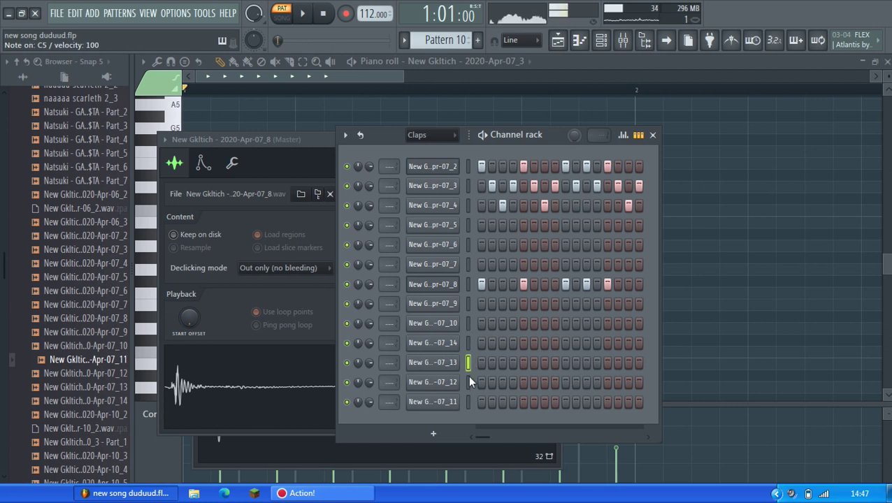
Step: Audition the 07_11 channel and more New Gkltich samples in the browser, including 07_12, 07_14 and 10_3, and play the pattern
{"action": "left_click", "coordinate": [469, 402]}
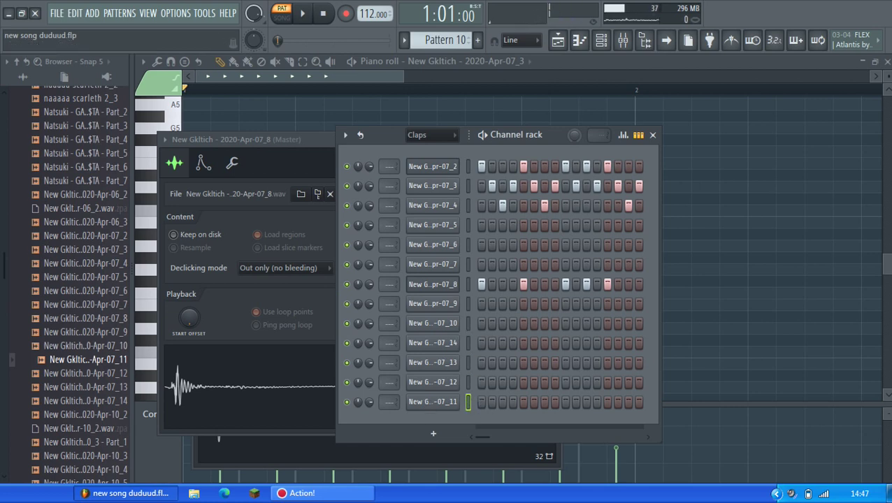
{"action": "left_click", "coordinate": [88, 373]}
{"action": "left_click", "coordinate": [87, 414]}
{"action": "left_click", "coordinate": [87, 401]}
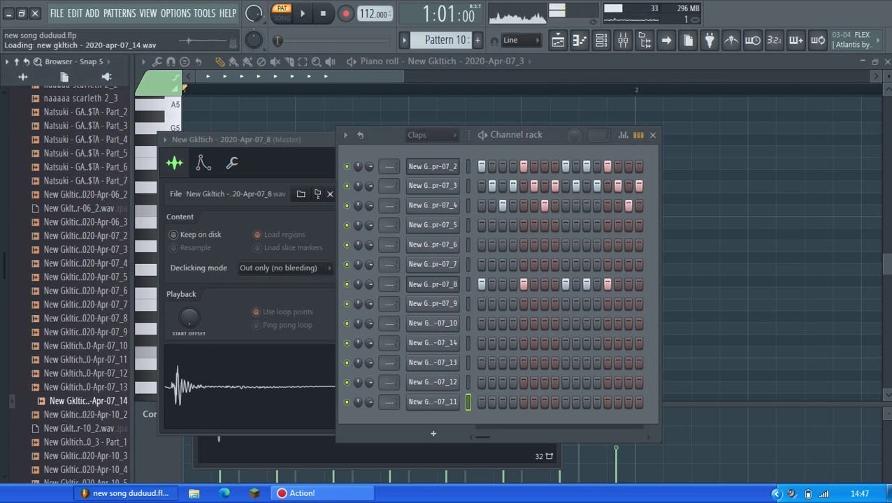
{"action": "left_click", "coordinate": [87, 442]}
{"action": "left_click", "coordinate": [87, 456]}
{"action": "key", "text": "space"}
{"action": "key", "text": "space"}
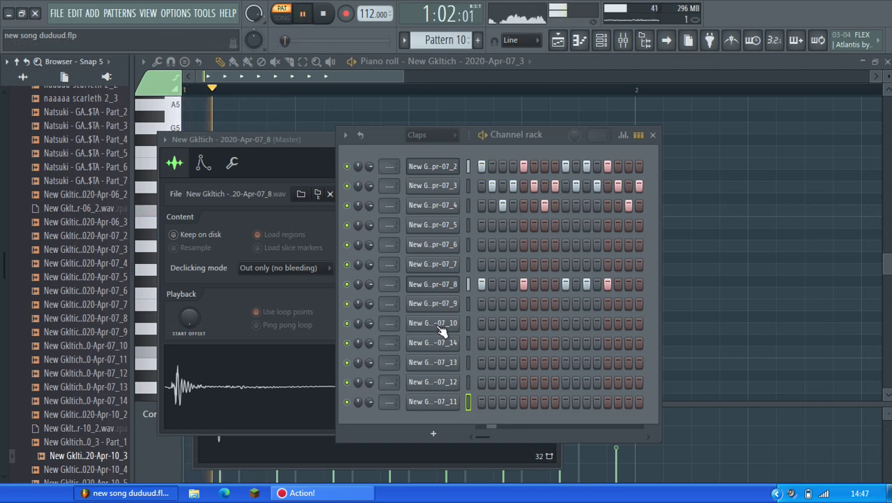
Step: Delete the 07_9, 07_10 and 07_14 channels from the Claps group and stop playback
{"action": "right_click", "coordinate": [439, 309]}
{"action": "left_click", "coordinate": [493, 436]}
{"action": "right_click", "coordinate": [443, 307]}
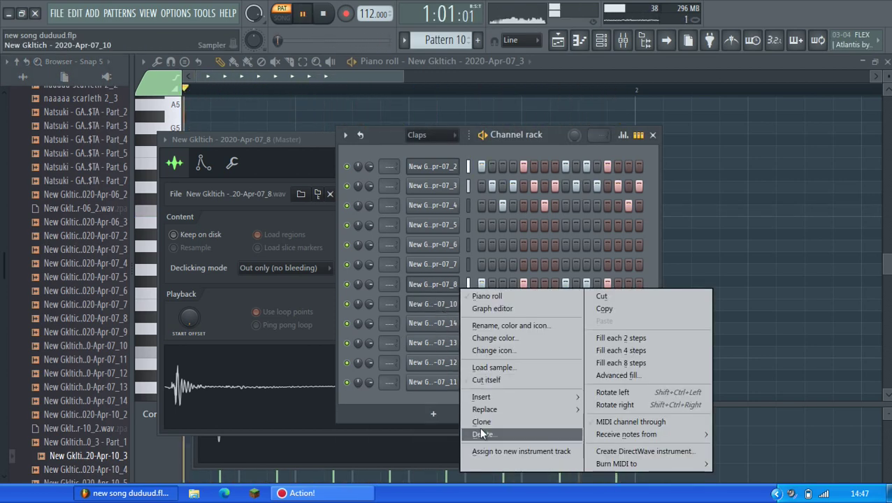
{"action": "left_click", "coordinate": [482, 434]}
{"action": "right_click", "coordinate": [434, 303]}
{"action": "left_click", "coordinate": [483, 434]}
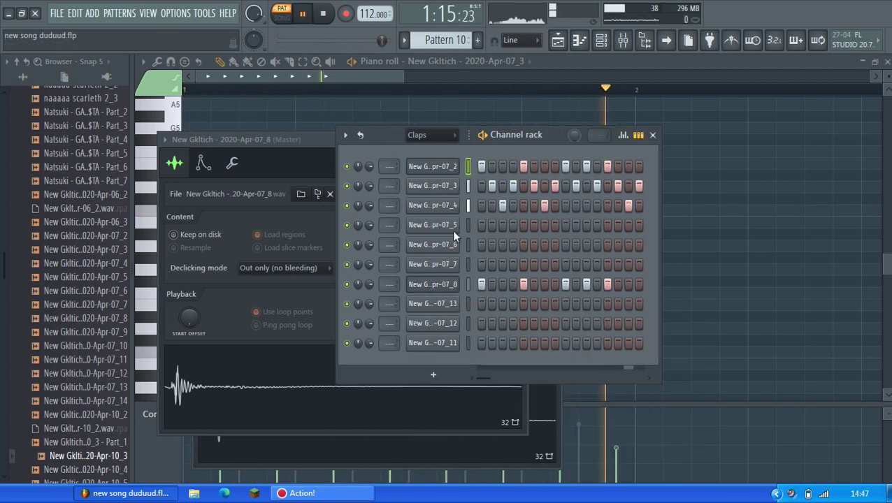
{"action": "key", "text": "space"}
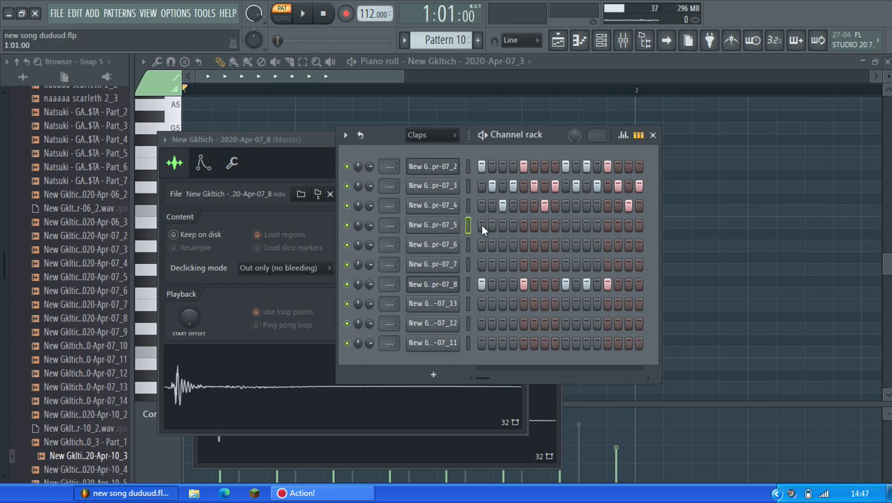
Step: Delete the 07_5 and 07_6 channels from the Claps group
{"action": "right_click", "coordinate": [449, 226]}
{"action": "left_click", "coordinate": [502, 364]}
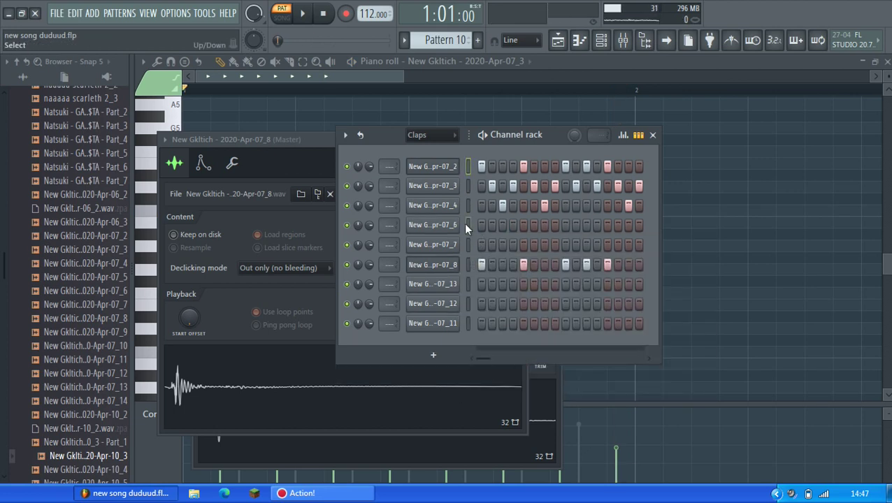
{"action": "right_click", "coordinate": [444, 226]}
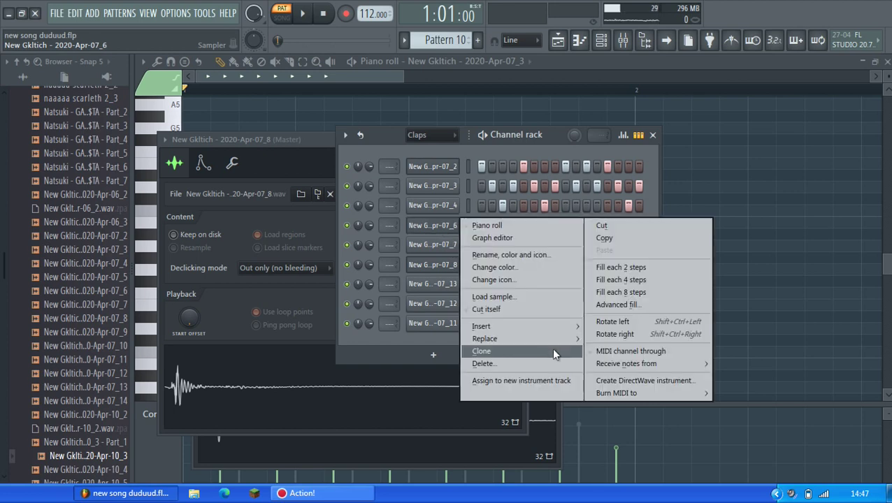
{"action": "left_click", "coordinate": [538, 365]}
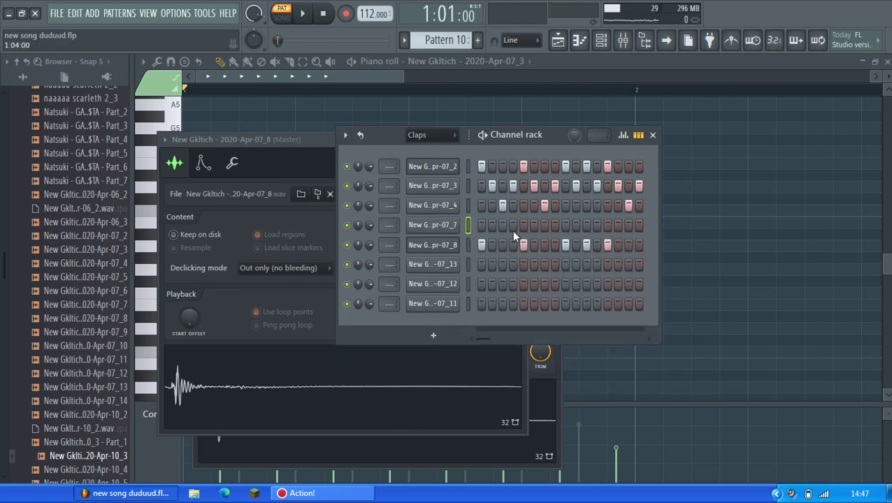
Step: Place a hit on step 3 of the 07_7 channel and raise its sample Trim
{"action": "left_click", "coordinate": [512, 225]}
{"action": "left_click", "coordinate": [501, 225]}
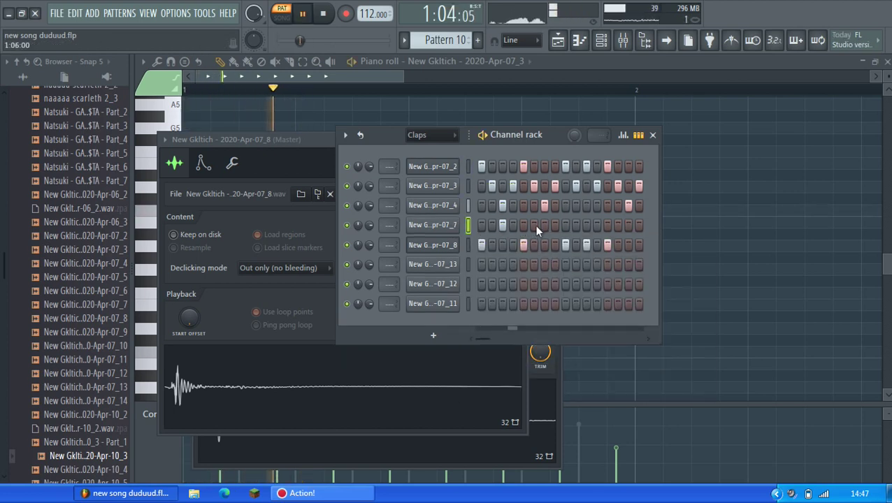
{"action": "left_click", "coordinate": [445, 226]}
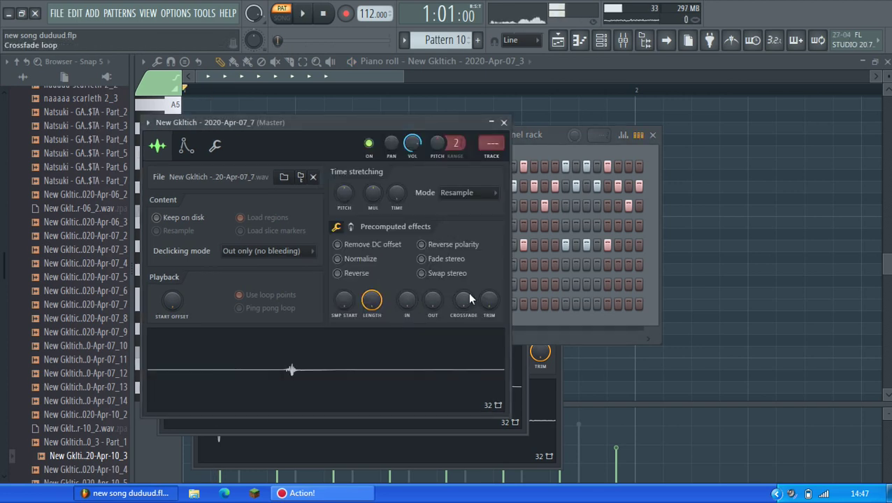
{"action": "left_click_drag", "start_coordinate": [489, 300], "coordinate": [634, 210]}
{"action": "left_click", "coordinate": [537, 141]}
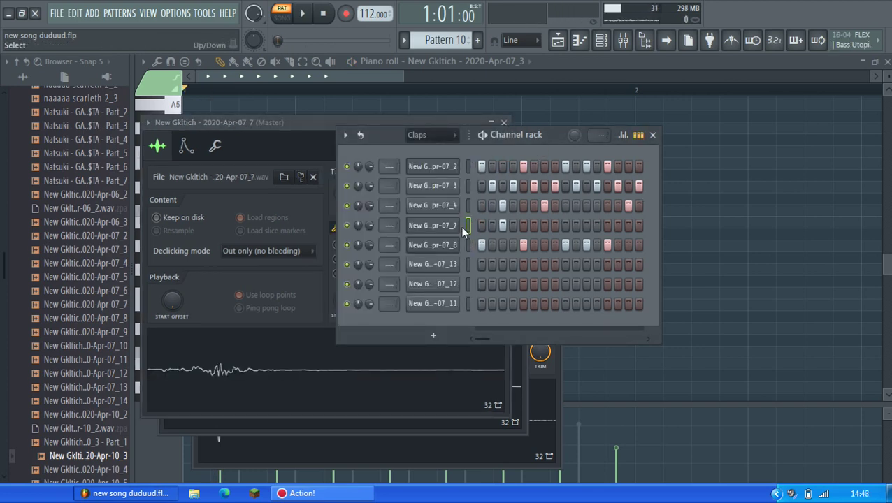
Step: Fill each 2 steps of the 07_7 channel, and undo the trial hits painted on the steps in between
{"action": "right_click", "coordinate": [457, 219]}
{"action": "left_click", "coordinate": [603, 266]}
{"action": "key", "text": "space"}
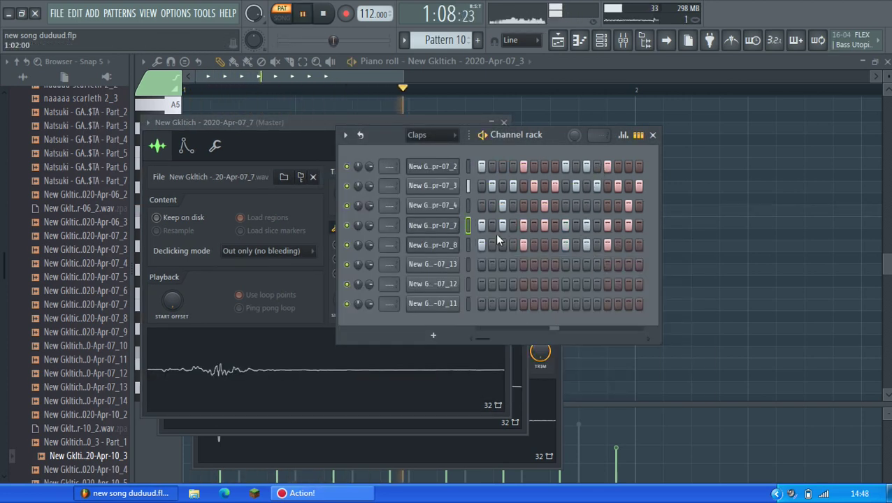
{"action": "left_click_drag", "start_coordinate": [492, 225], "coordinate": [625, 227]}
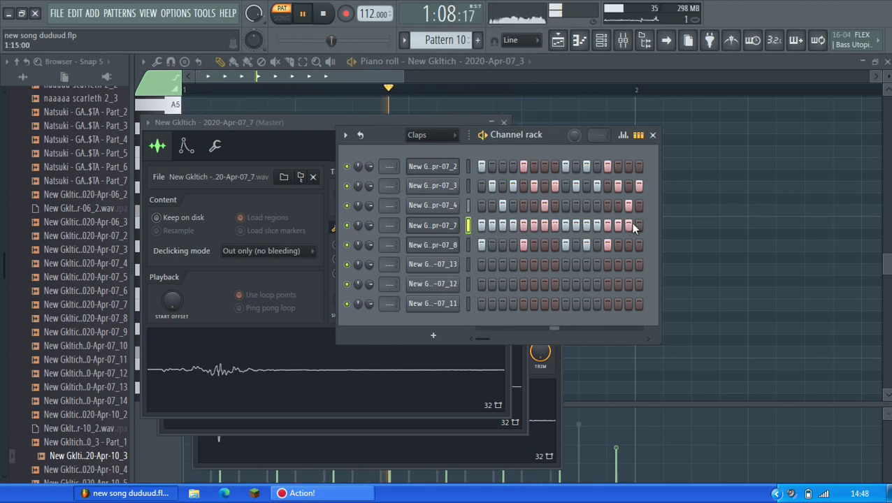
{"action": "key", "text": "ctrl+z"}
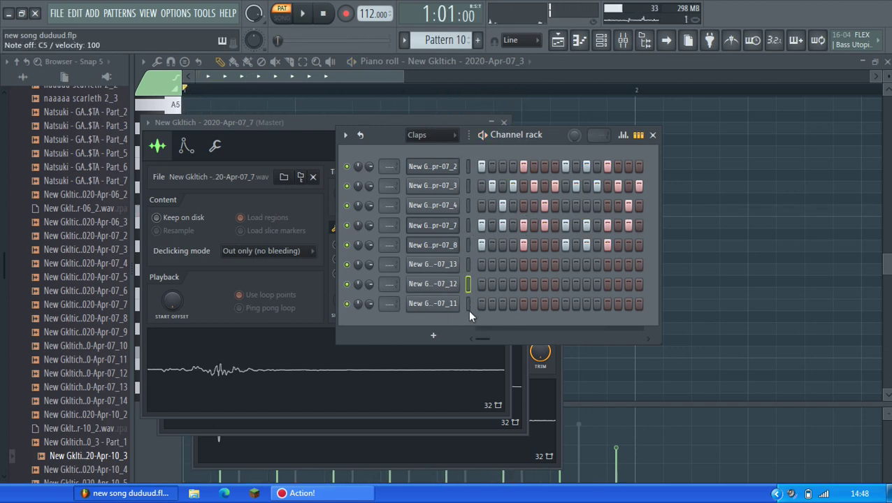
Step: Try hits on steps 4 and 7 of the 07_11 channel during playback
{"action": "left_click", "coordinate": [513, 303]}
{"action": "key", "text": "space"}
{"action": "left_click", "coordinate": [544, 303]}
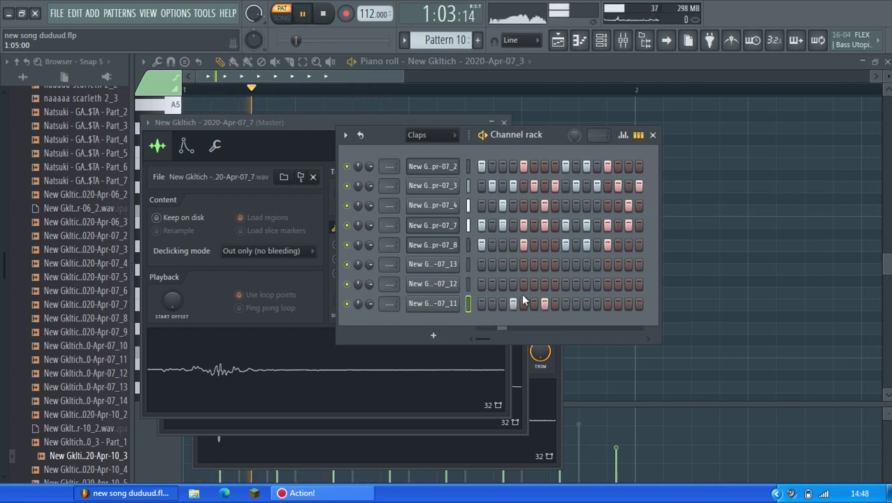
Step: Raise the Trim and adjust the Smp Start of the 07_11 sample
{"action": "key", "text": "space"}
{"action": "left_click", "coordinate": [432, 303]}
{"action": "left_click_drag", "start_coordinate": [434, 246], "coordinate": [396, 110]}
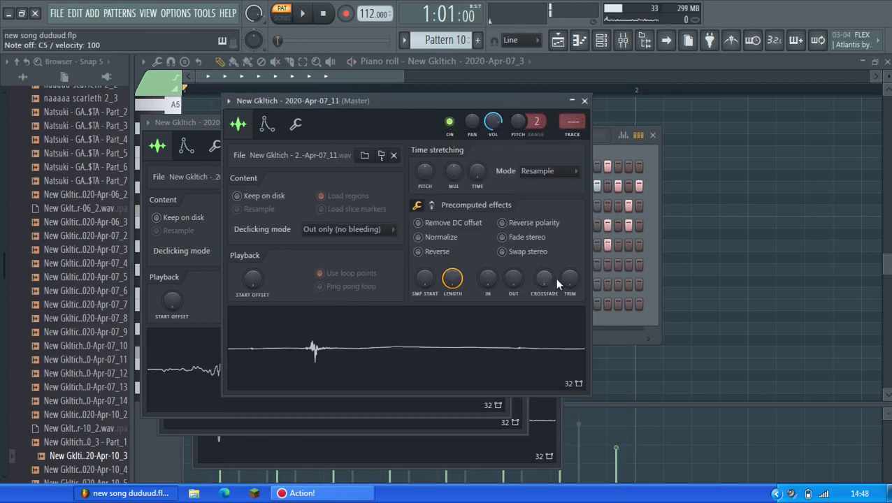
{"action": "left_click_drag", "start_coordinate": [430, 286], "coordinate": [398, 209]}
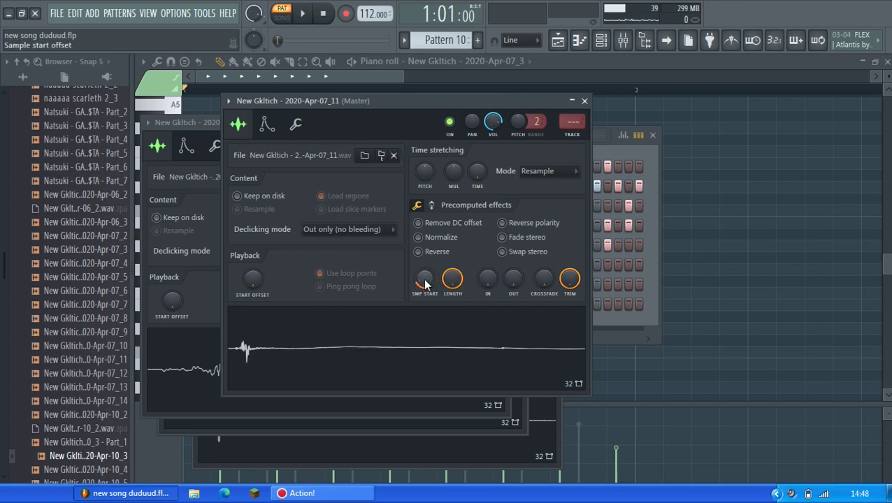
{"action": "left_click", "coordinate": [603, 148]}
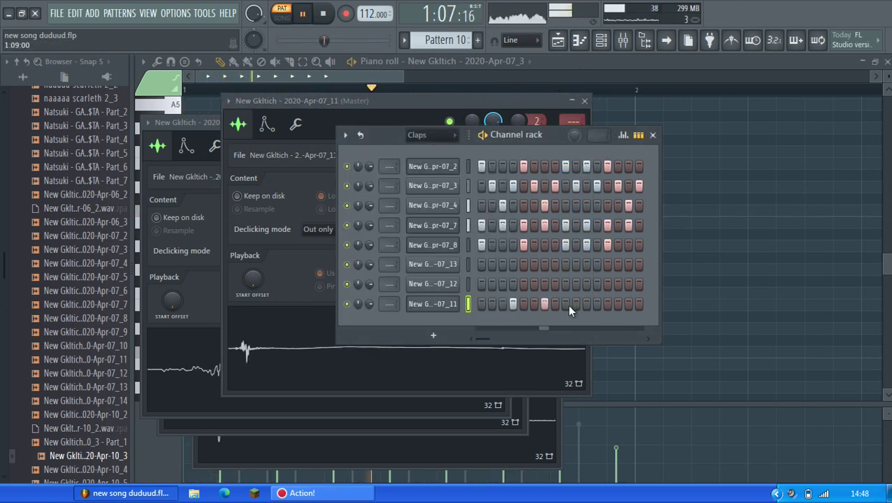
Step: Replace the 07_11 hits with a single one on step 3 and show that channel in the piano roll
{"action": "key", "text": "space"}
{"action": "left_click", "coordinate": [512, 304]}
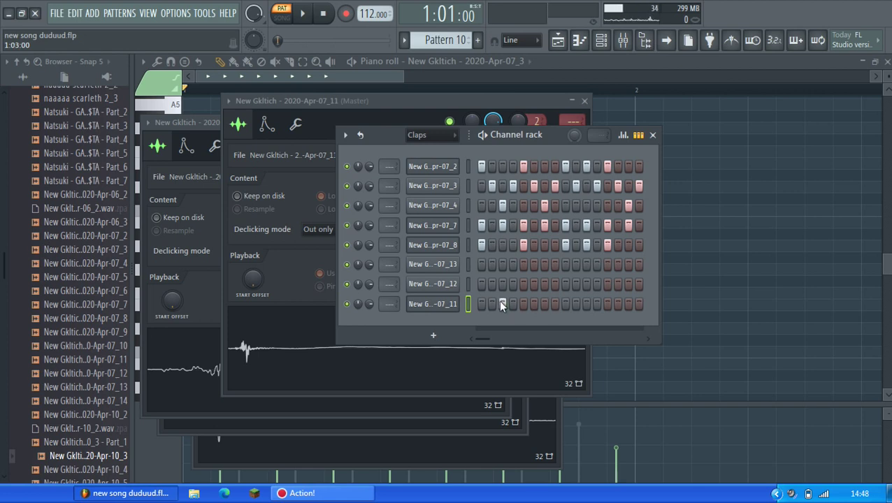
{"action": "left_click", "coordinate": [549, 61]}
{"action": "left_click", "coordinate": [508, 62]}
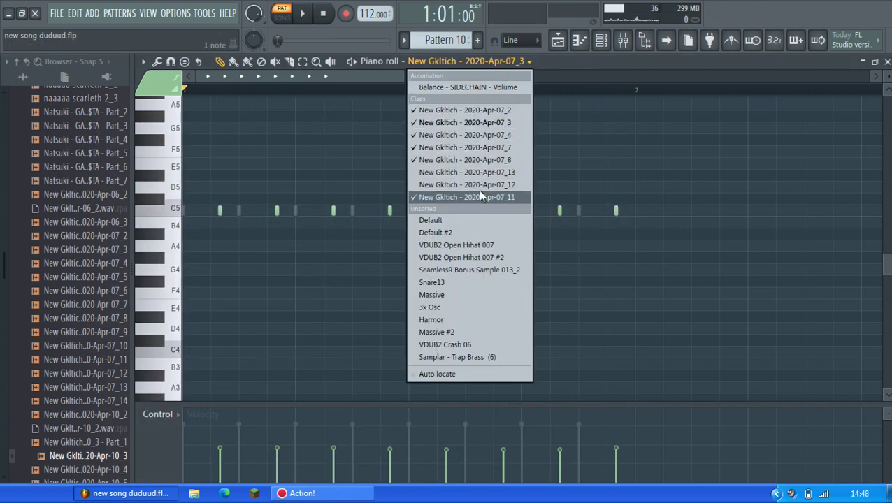
{"action": "left_click", "coordinate": [475, 195]}
Step: Move the 07_11 channel's C5 note off the grid to about 1:04:07, and reopen the channel rack
{"action": "key", "text": "space"}
{"action": "key", "text": "space"}
{"action": "scroll", "coordinate": [204, 246], "scroll_direction": "up", "scroll_amount": 3}
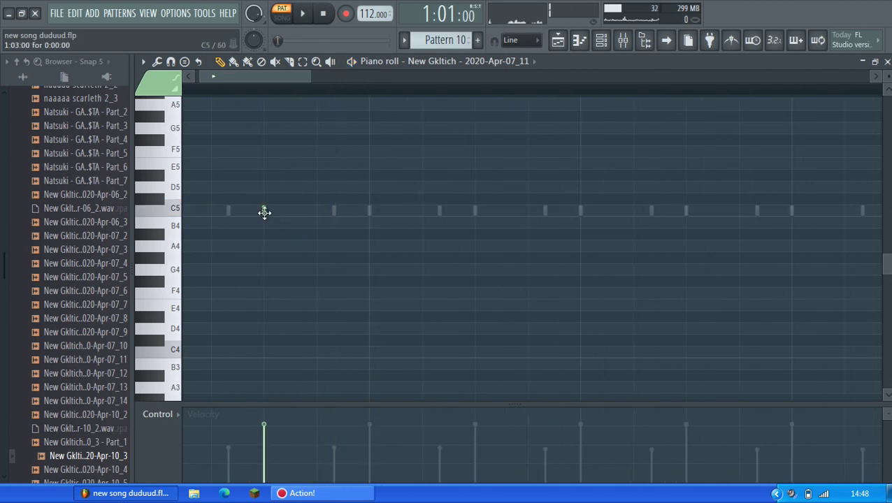
{"action": "scroll", "coordinate": [326, 213], "scroll_direction": "up", "scroll_amount": 3}
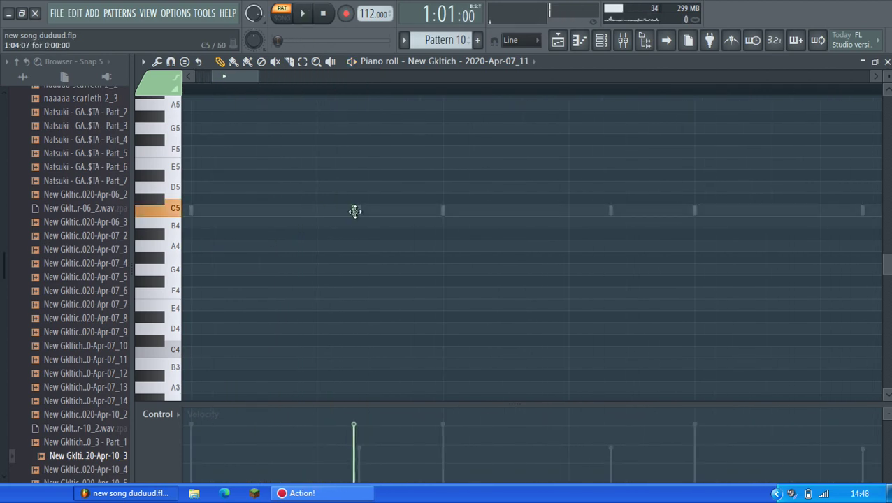
{"action": "scroll", "coordinate": [358, 211], "scroll_direction": "down", "scroll_amount": 3}
{"action": "key", "text": "space"}
{"action": "key", "text": "F6"}
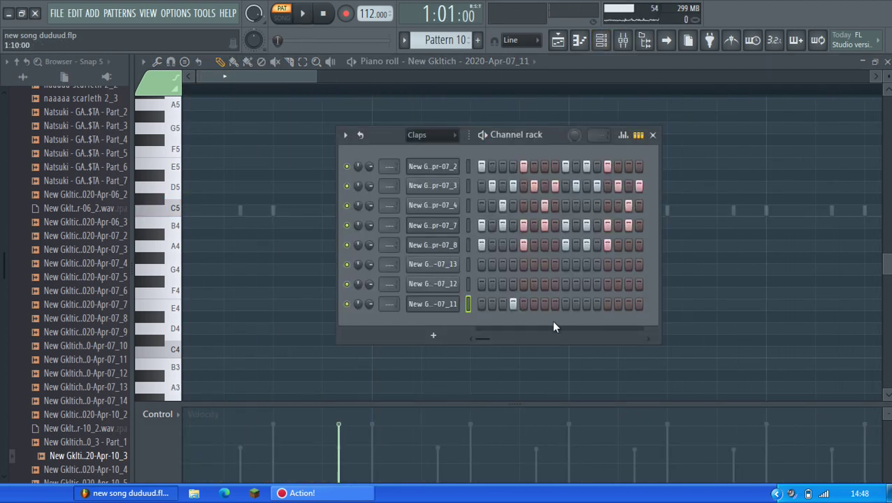
Step: Add a hit on step 7 of the 07_11 channel and return to its notes in the piano roll
{"action": "left_click", "coordinate": [545, 304]}
{"action": "key", "text": "F6"}
{"action": "scroll", "coordinate": [657, 265], "scroll_direction": "down", "scroll_amount": 2}
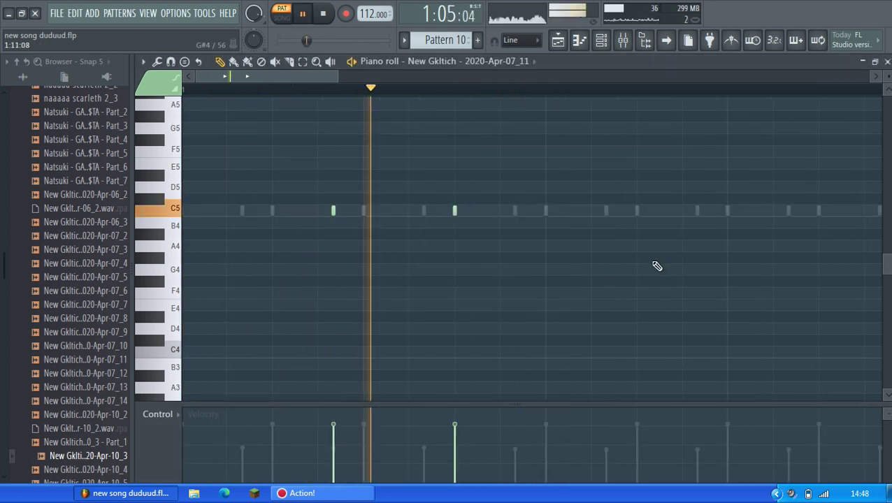
Step: Copy the 07_11 channel's two C5 notes half a bar later, onto steps 12 and 15, and deselect them
{"action": "left_click_drag", "start_coordinate": [455, 239], "coordinate": [238, 168]}
{"action": "key", "text": "space"}
{"action": "key", "text": "space"}
{"action": "left_click_drag", "start_coordinate": [307, 212], "coordinate": [574, 210]}
{"action": "key", "text": "space"}
{"action": "key", "text": "space"}
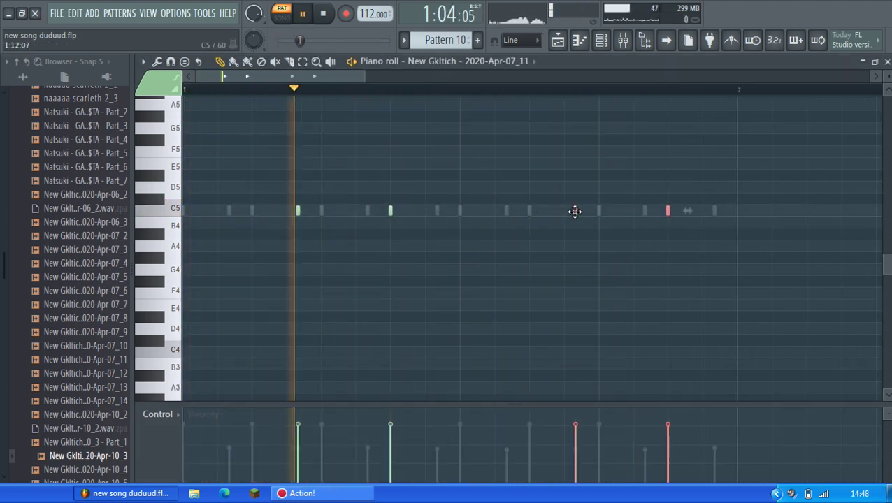
{"action": "left_click", "coordinate": [620, 263]}
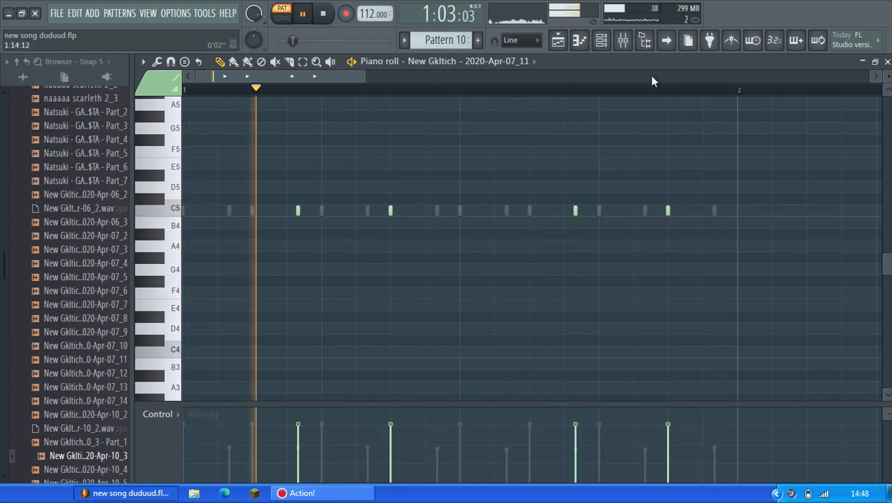
Step: Lower the 07_7 channel's velocity to about 50% on step 3 and about 43% on steps 7, 11 and 15
{"action": "left_click", "coordinate": [600, 40]}
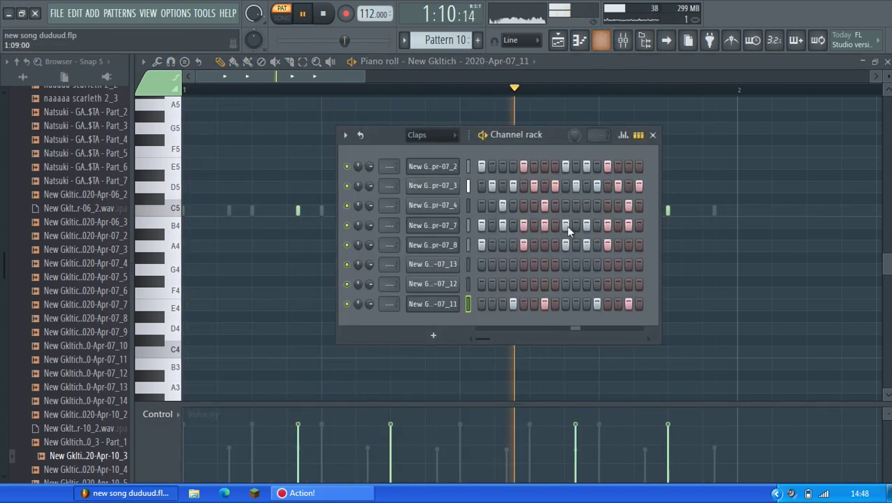
{"action": "left_click", "coordinate": [622, 135]}
{"action": "key", "text": "space"}
{"action": "left_click", "coordinate": [467, 241]}
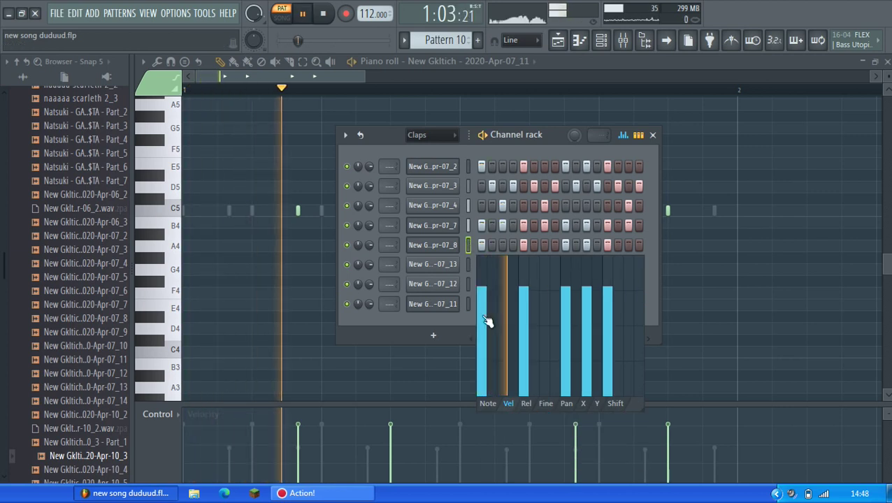
{"action": "left_click", "coordinate": [467, 223]}
{"action": "left_click", "coordinate": [503, 312]}
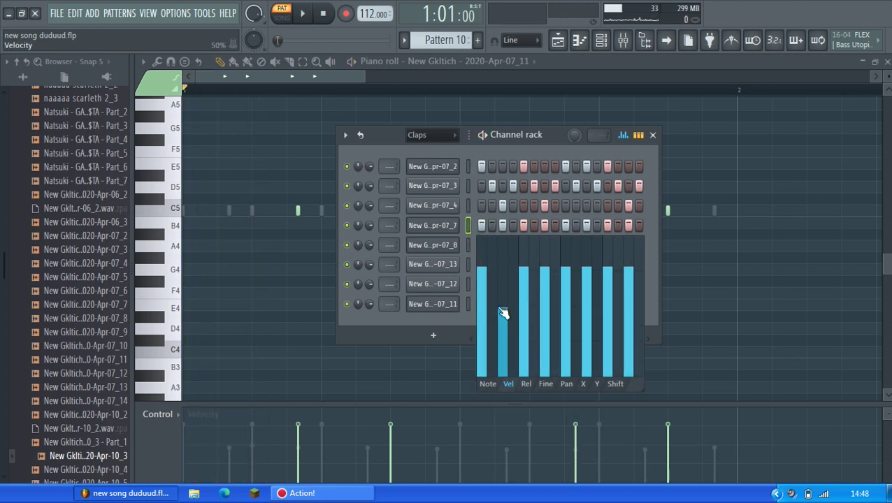
{"action": "left_click", "coordinate": [549, 318]}
{"action": "key", "text": "space"}
{"action": "left_click", "coordinate": [584, 318]}
{"action": "left_click", "coordinate": [629, 318]}
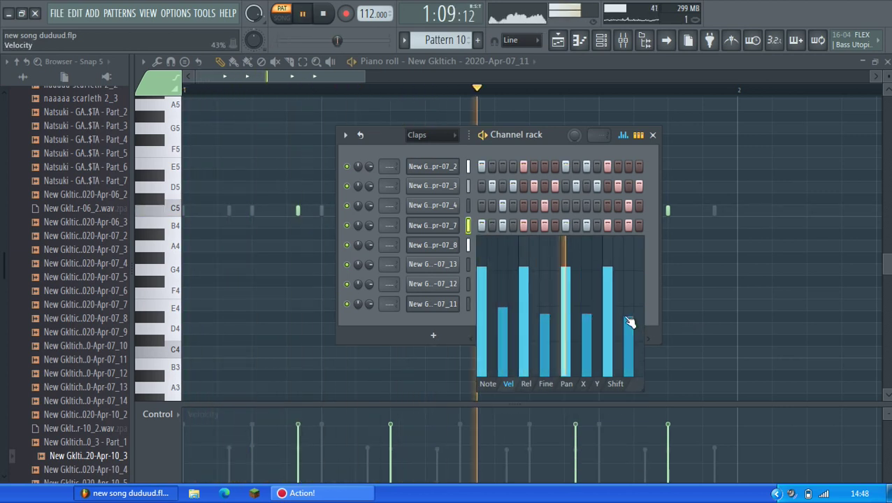
{"action": "key", "text": "space"}
{"action": "key", "text": "space"}
Step: Lower the 07_4 channel's velocities on steps 3, 7 and 15 to about 60%
{"action": "left_click", "coordinate": [468, 205]}
{"action": "left_click", "coordinate": [502, 277]}
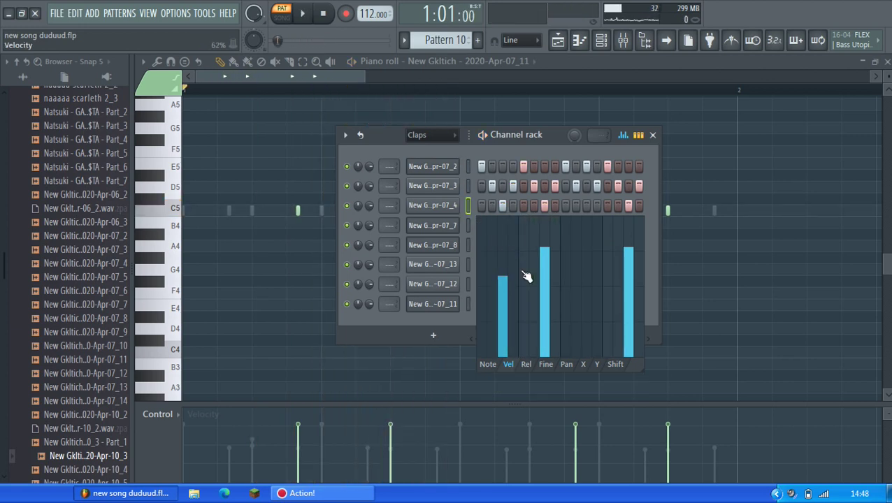
{"action": "left_click", "coordinate": [545, 275]}
{"action": "left_click", "coordinate": [628, 280]}
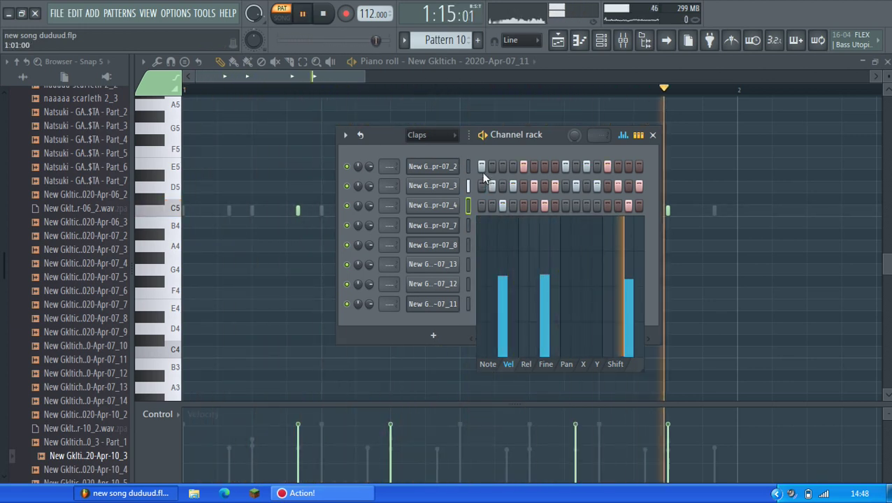
Step: Lower the velocities of the 07_11 channel's four hits to a similar, softer level and stop playback
{"action": "left_click", "coordinate": [619, 137]}
{"action": "left_click", "coordinate": [468, 303]}
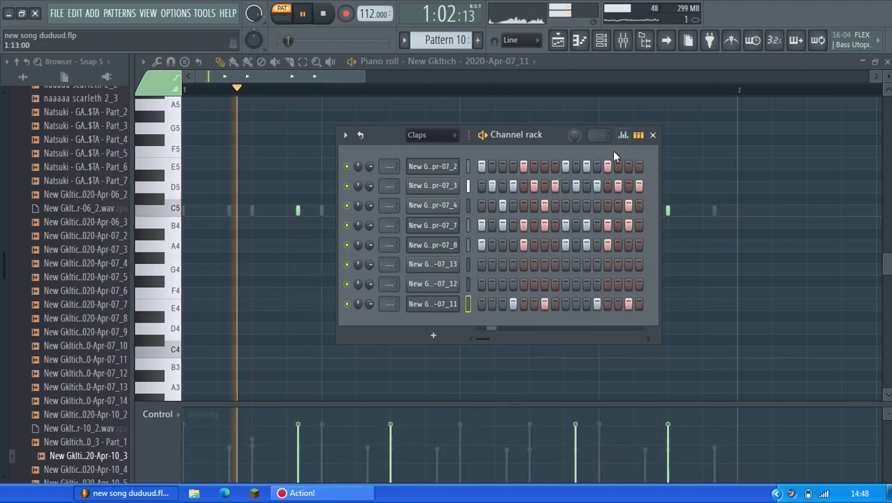
{"action": "left_click", "coordinate": [621, 136]}
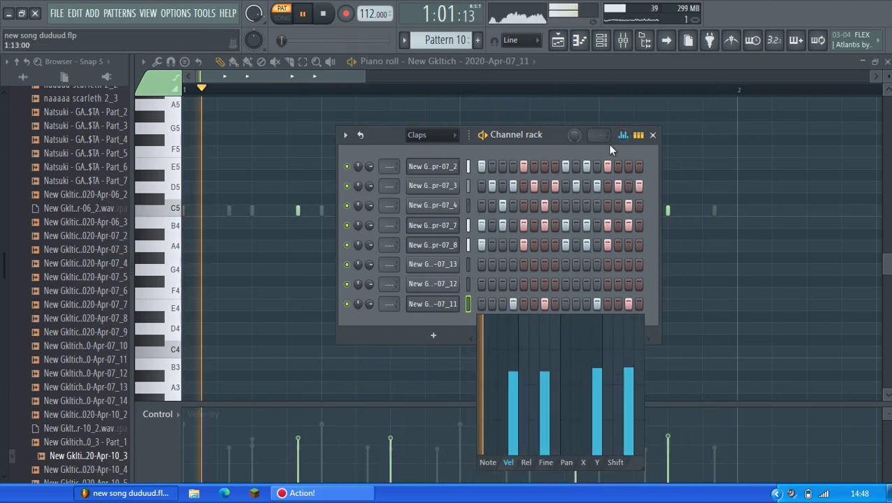
{"action": "left_click", "coordinate": [624, 136]}
{"action": "key", "text": "space"}
Step: Delete the unused 07_12 channel from the Claps group
{"action": "right_click", "coordinate": [467, 267]}
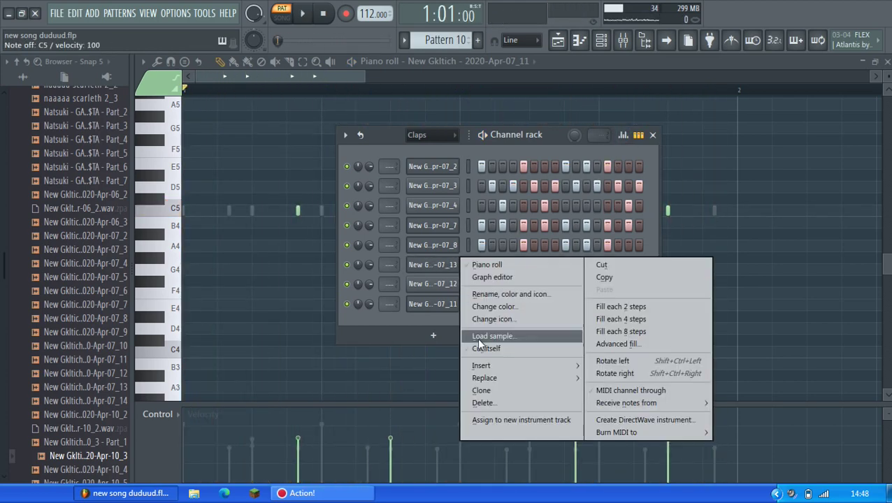
{"action": "key", "text": "Escape"}
{"action": "right_click", "coordinate": [446, 287]}
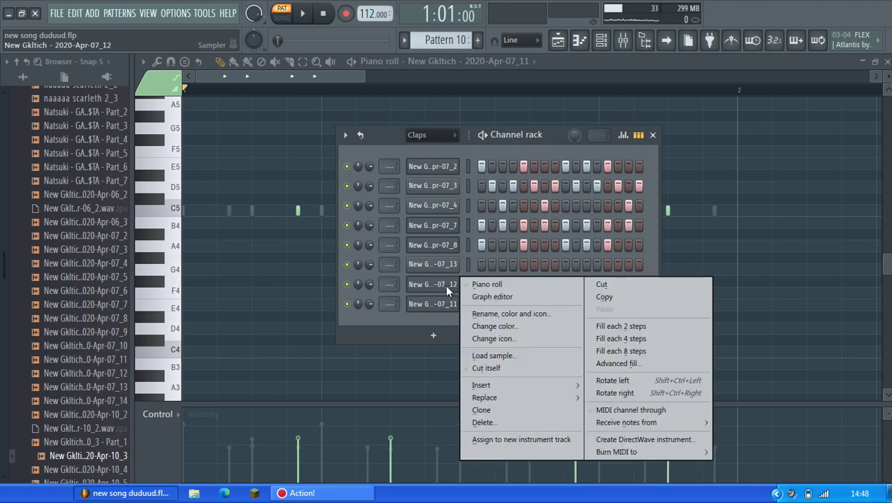
{"action": "left_click", "coordinate": [530, 423]}
Step: Add hits on steps 3 and 15 of the 07_13 channel during playback
{"action": "key", "text": "space"}
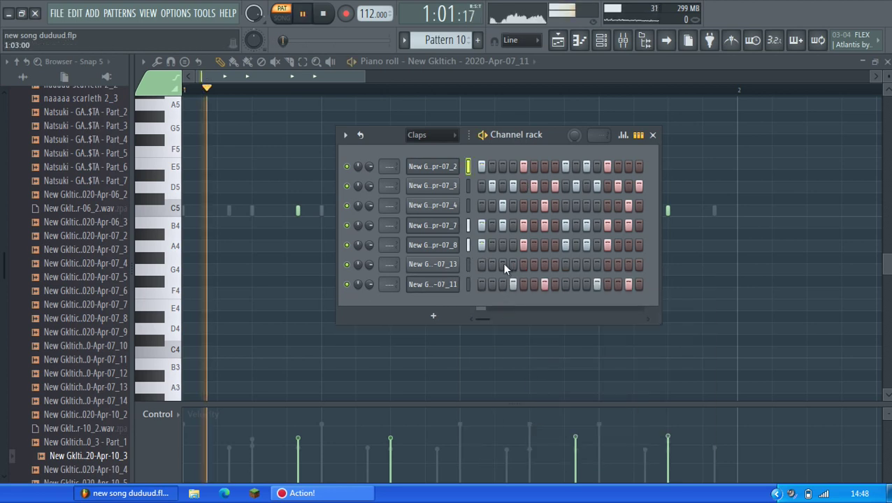
{"action": "left_click", "coordinate": [628, 265]}
{"action": "right_click", "coordinate": [727, 224]}
Step: Switch to song mode and place four consecutive Pattern 10 clips on Track 10 from bar 5 through bar 8
{"action": "left_click", "coordinate": [562, 40]}
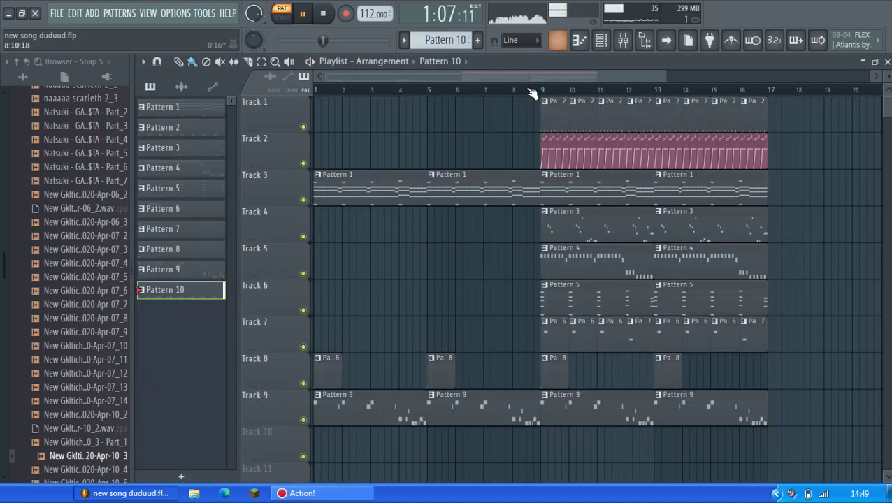
{"action": "key", "text": "l"}
{"action": "key", "text": "space"}
{"action": "scroll", "coordinate": [422, 262], "scroll_direction": "down", "scroll_amount": 5}
{"action": "left_click", "coordinate": [434, 254]}
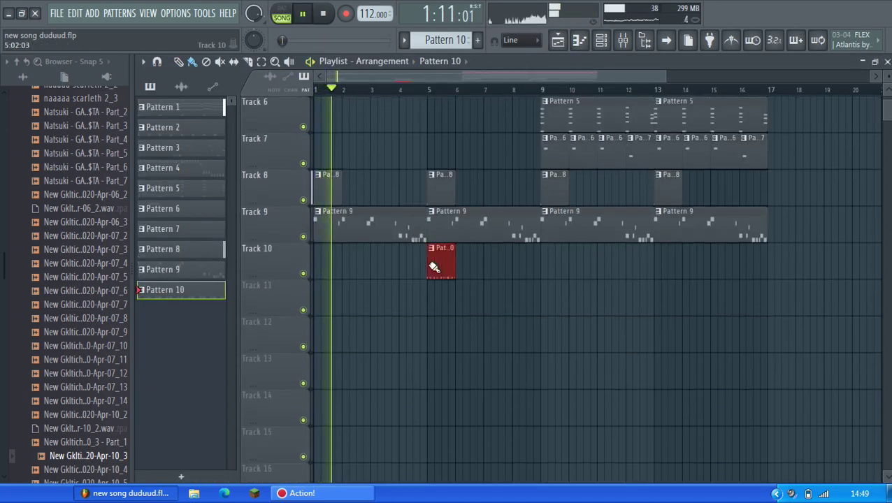
{"action": "left_click_drag", "start_coordinate": [445, 277], "coordinate": [528, 273]}
{"action": "scroll", "coordinate": [423, 323], "scroll_direction": "up", "scroll_amount": 4}
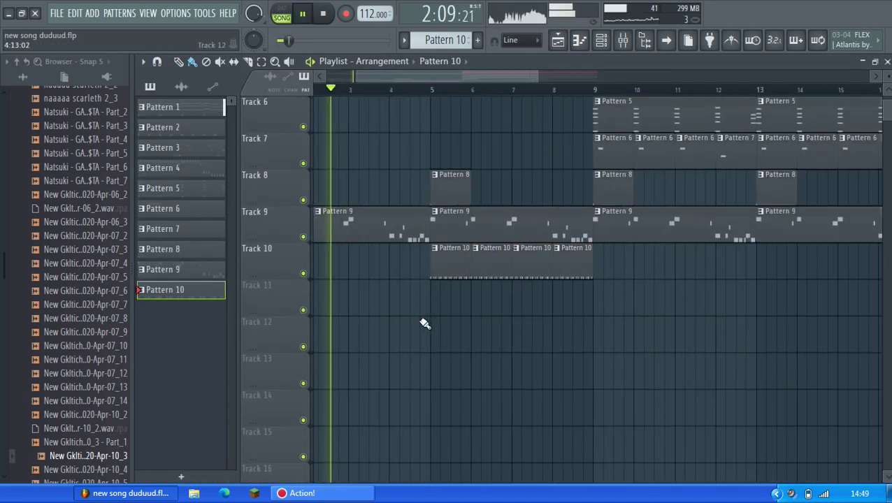
Step: Route the 07_2 channel to mixer track 12 and select the remaining Claps channels, keeping the mixer tracks uncovered
{"action": "left_click", "coordinate": [601, 40]}
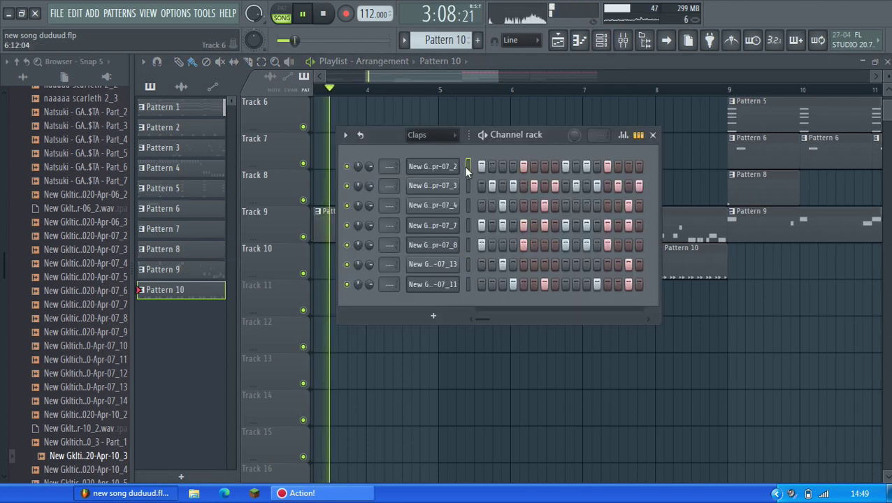
{"action": "left_click", "coordinate": [467, 167]}
{"action": "key", "text": "ctrl+l"}
{"action": "left_click", "coordinate": [466, 187]}
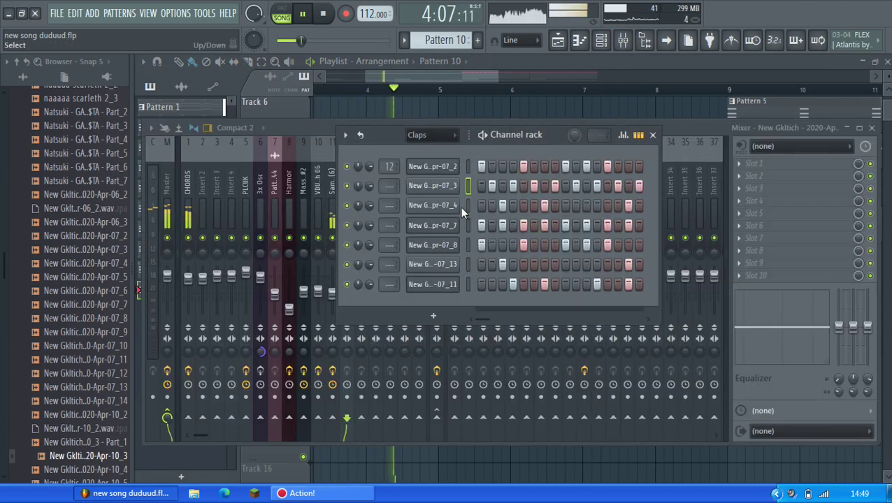
{"action": "left_click_drag", "start_coordinate": [393, 137], "coordinate": [562, 190]}
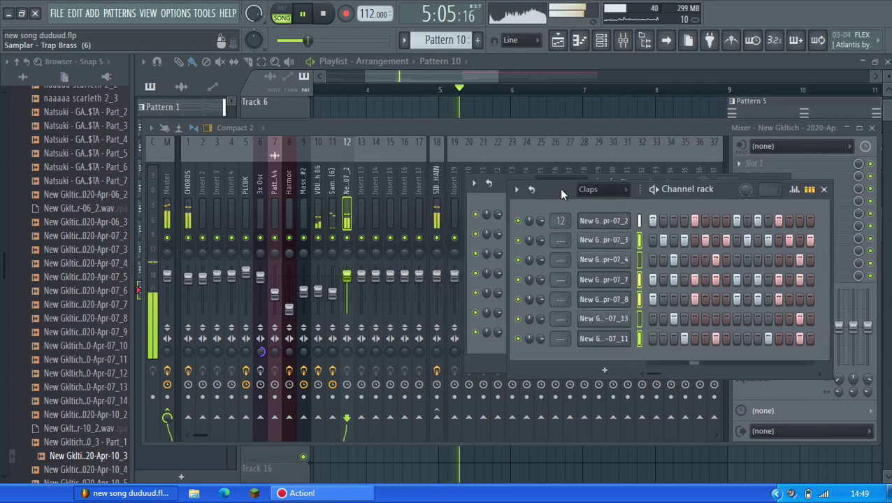
Step: Try to route the selected Claps channels to consecutive mixer tracks starting from track 12
{"action": "right_click", "coordinate": [347, 204]}
{"action": "mouse_move", "coordinate": [432, 210]}
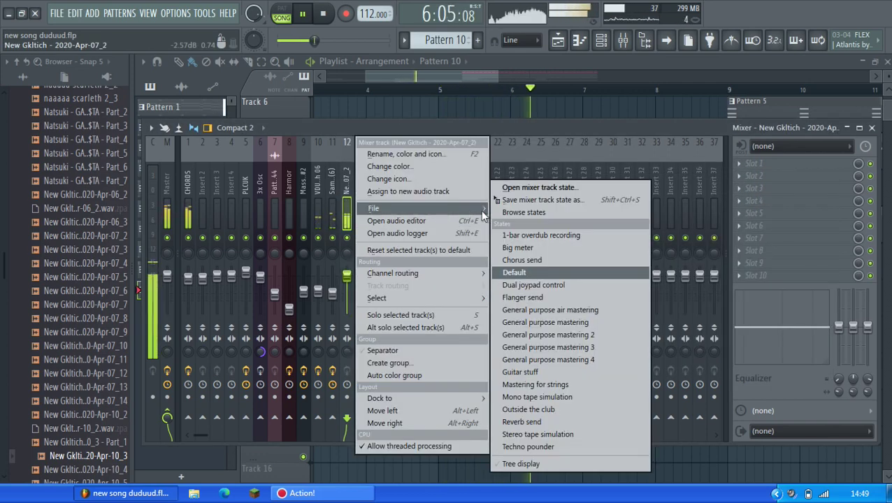
{"action": "mouse_move", "coordinate": [428, 274]}
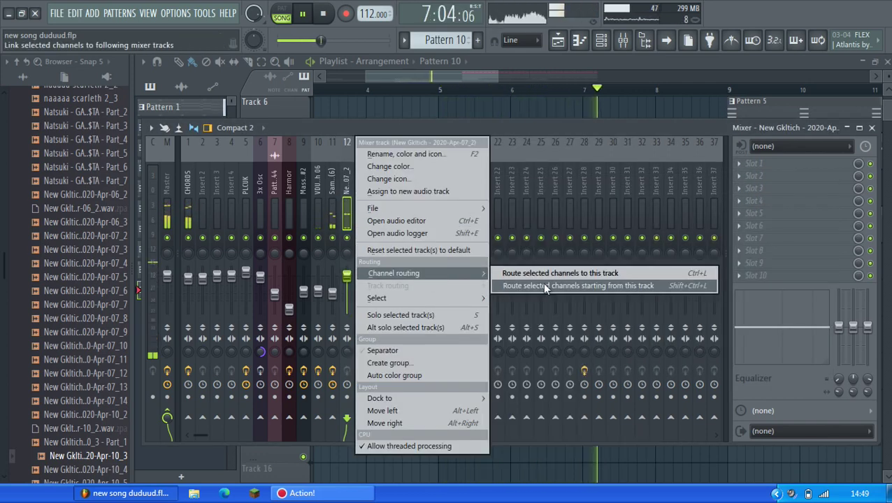
{"action": "left_click", "coordinate": [543, 283]}
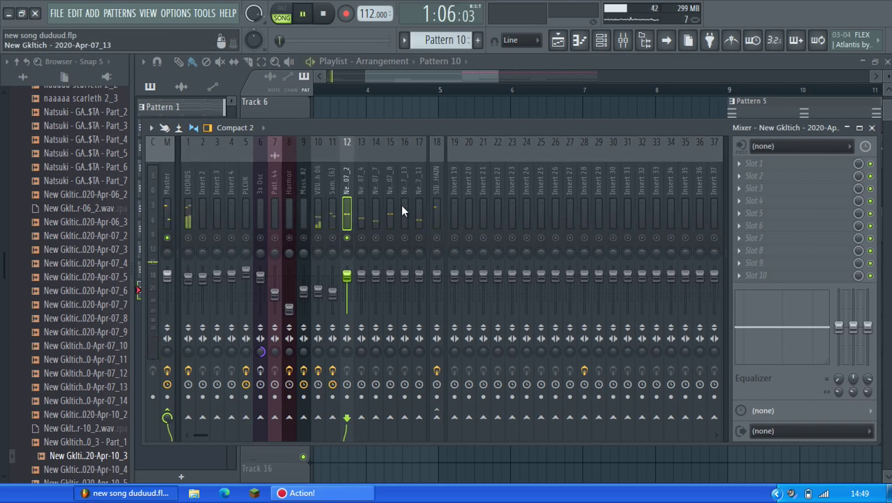
Step: Route all the selected Claps channels to mixer track 12
{"action": "left_click", "coordinate": [602, 38]}
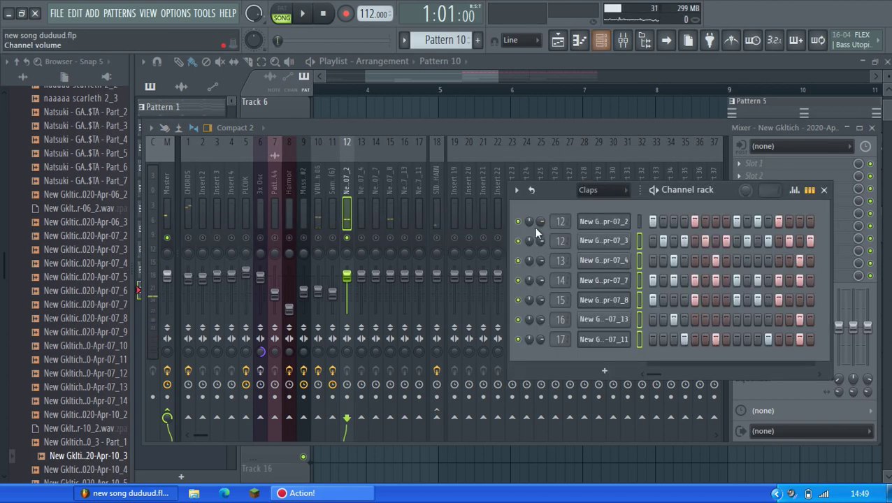
{"action": "right_click", "coordinate": [351, 140]}
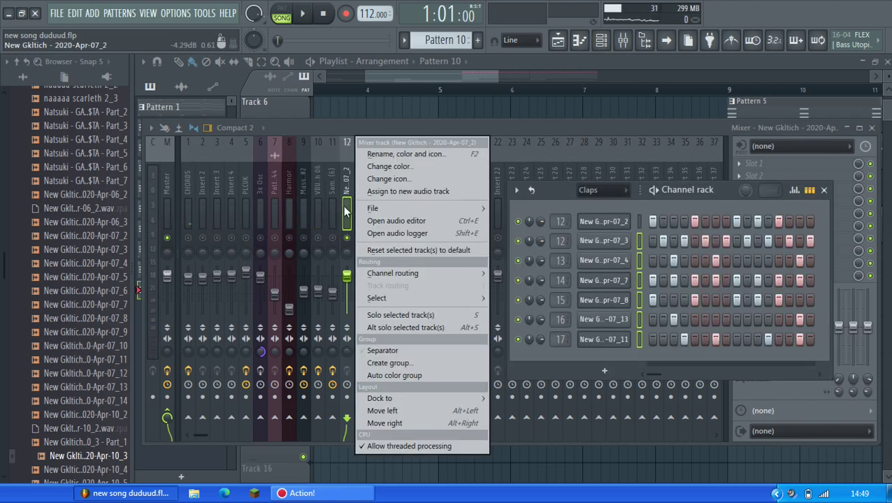
{"action": "mouse_move", "coordinate": [467, 276]}
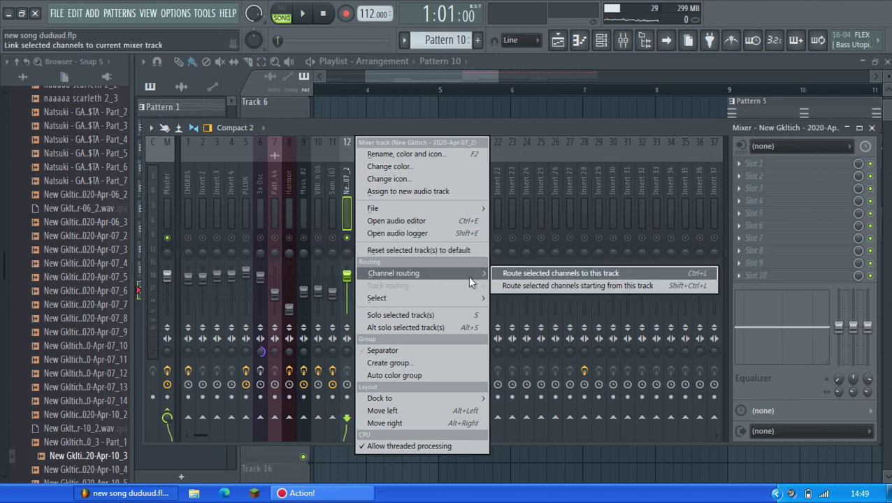
{"action": "left_click", "coordinate": [546, 275]}
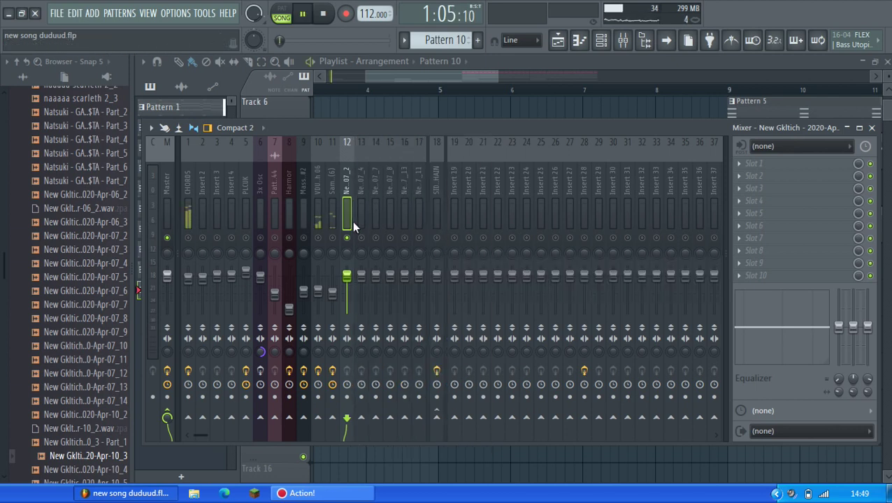
Step: Reset mixer tracks 13 to 17 to their default state
{"action": "left_click_drag", "start_coordinate": [361, 220], "coordinate": [422, 217]}
{"action": "right_click", "coordinate": [422, 217]}
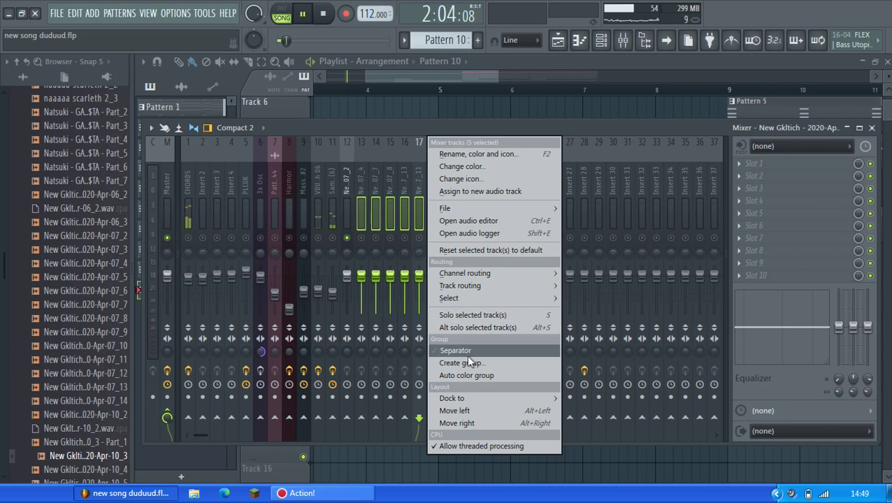
{"action": "left_click", "coordinate": [467, 250]}
{"action": "key", "text": "Return"}
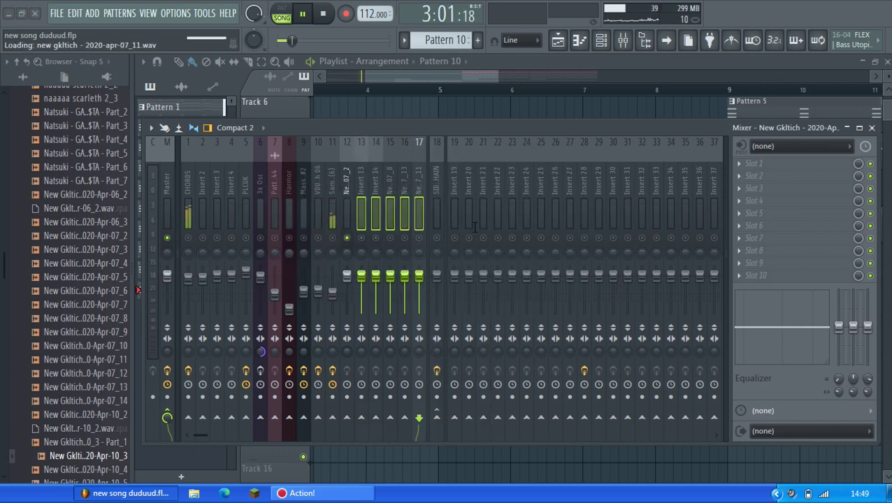
Step: Play the song from bar 5 and set the playlist's loop range to bars 5 through 8
{"action": "left_click", "coordinate": [460, 81]}
{"action": "left_click", "coordinate": [459, 88]}
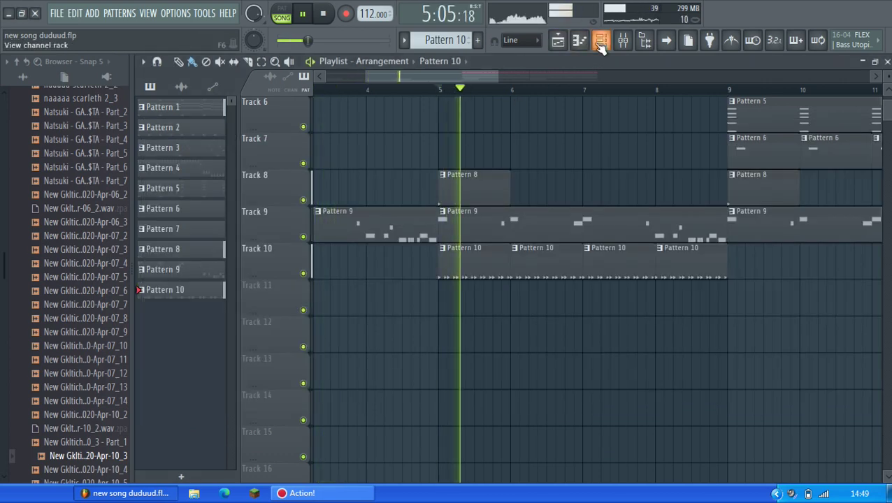
{"action": "left_click", "coordinate": [599, 43]}
{"action": "left_click", "coordinate": [623, 40]}
{"action": "left_click", "coordinate": [348, 199]}
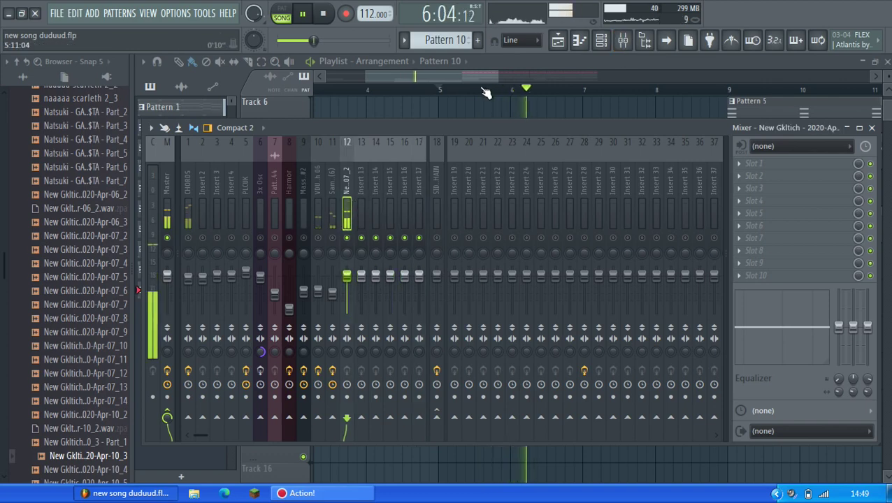
{"action": "left_click_drag", "start_coordinate": [440, 90], "coordinate": [725, 90]}
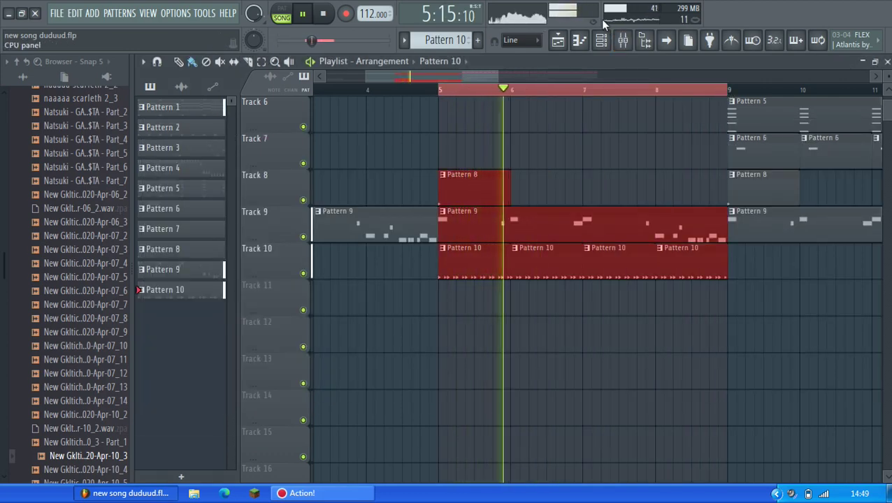
Step: Load the Dimension Expander effect into slot 5 of mixer track 12
{"action": "left_click", "coordinate": [601, 41]}
{"action": "left_click", "coordinate": [623, 42]}
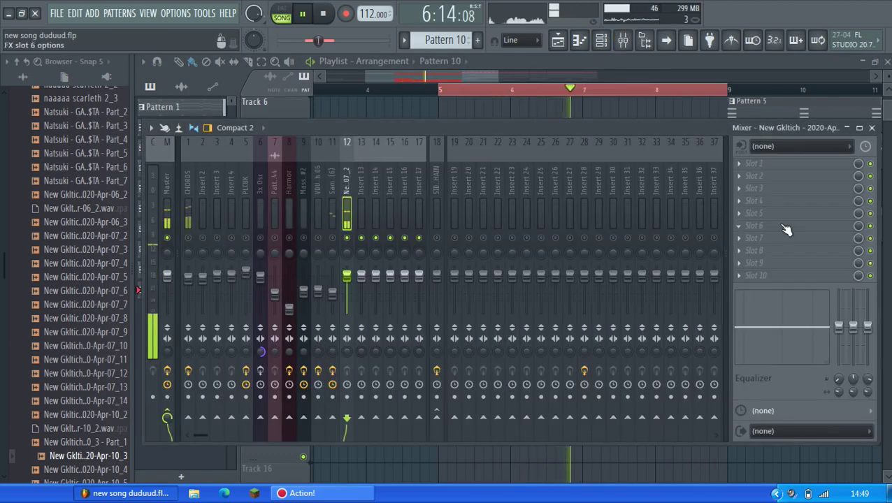
{"action": "left_click", "coordinate": [785, 231]}
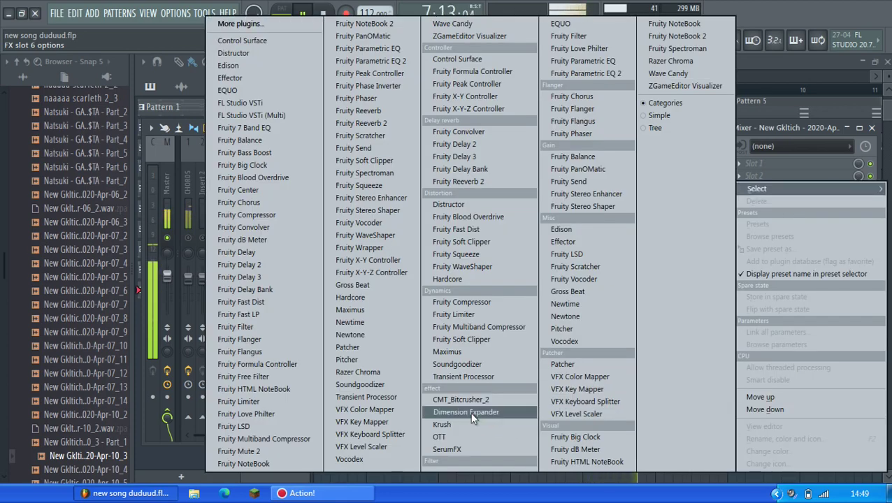
{"action": "left_click", "coordinate": [470, 412]}
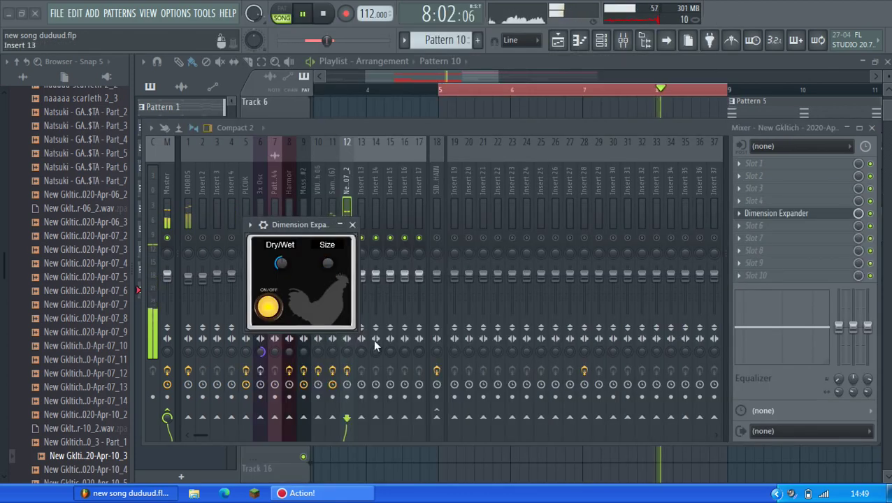
Step: Set the Dimension Expander's Dry/Wet amount to 33.50 while checking the sound in playback
{"action": "key", "text": "space"}
{"action": "left_click_drag", "start_coordinate": [286, 229], "coordinate": [470, 255]}
{"action": "key", "text": "space"}
{"action": "left_click_drag", "start_coordinate": [470, 289], "coordinate": [467, 332]}
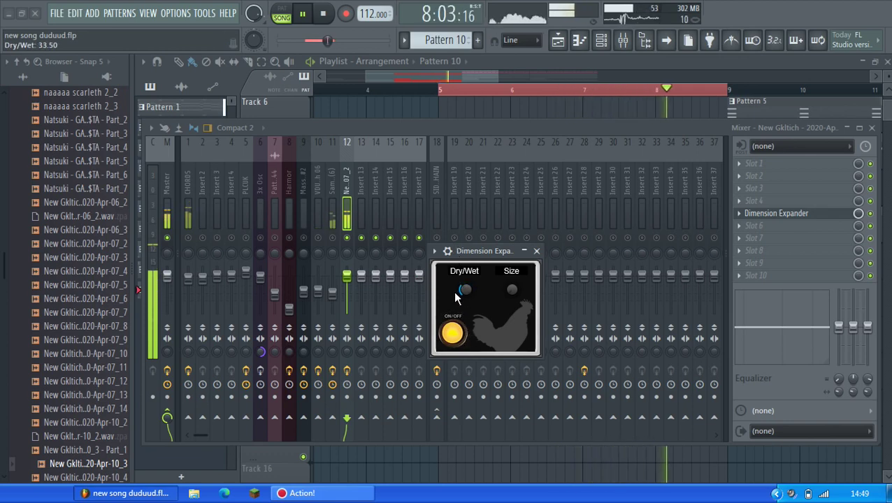
Step: Load Fruity Parametric EQ 2 into slot 3 of mixer track 12 and cut the low frequencies with band 1
{"action": "left_click", "coordinate": [755, 188]}
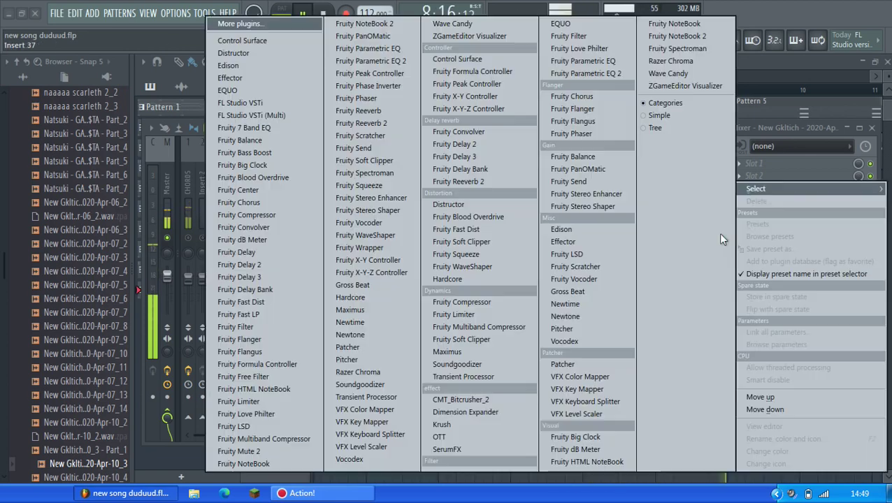
{"action": "left_click", "coordinate": [392, 61]}
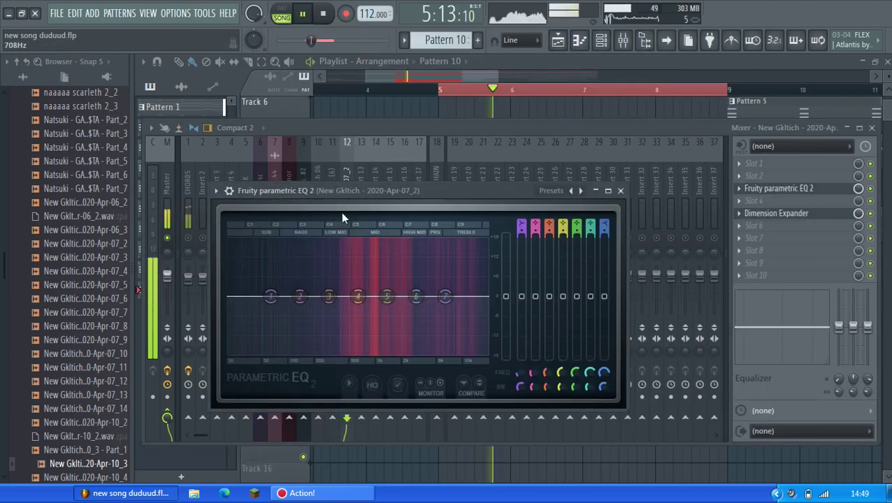
{"action": "left_click_drag", "start_coordinate": [711, 218], "coordinate": [711, 231]}
{"action": "left_click_drag", "start_coordinate": [461, 286], "coordinate": [561, 295]}
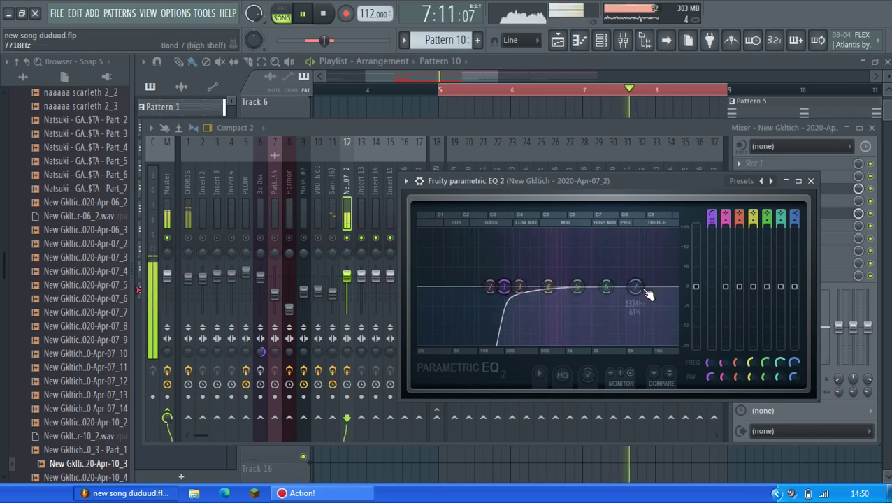
Step: Shape the EQ with slight boosts on bands 4 and 7 and a dip of about 3 dB near 1680 Hz on band 5
{"action": "left_click_drag", "start_coordinate": [634, 286], "coordinate": [613, 264]}
{"action": "left_click_drag", "start_coordinate": [548, 286], "coordinate": [587, 302]}
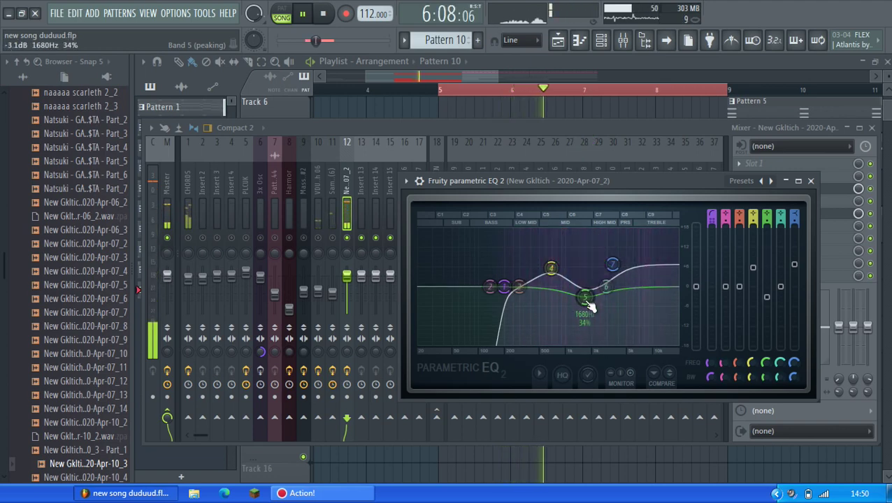
{"action": "left_click_drag", "start_coordinate": [550, 268], "coordinate": [555, 282]}
{"action": "left_click_drag", "start_coordinate": [613, 264], "coordinate": [617, 283]}
{"action": "left_click", "coordinate": [769, 164]}
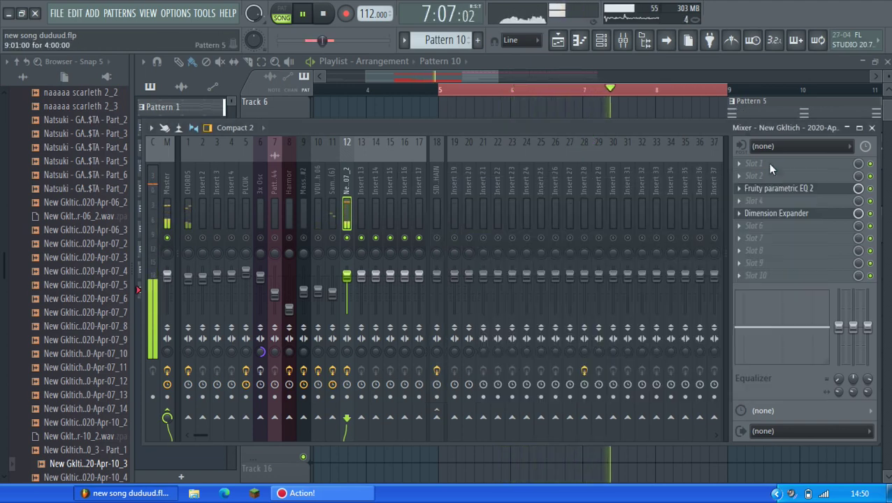
{"action": "left_click", "coordinate": [772, 202]}
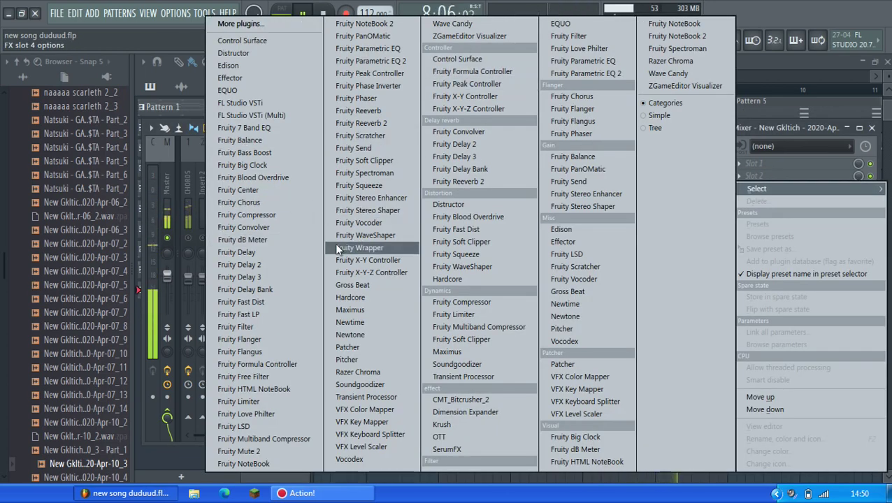
{"action": "left_click", "coordinate": [283, 203]}
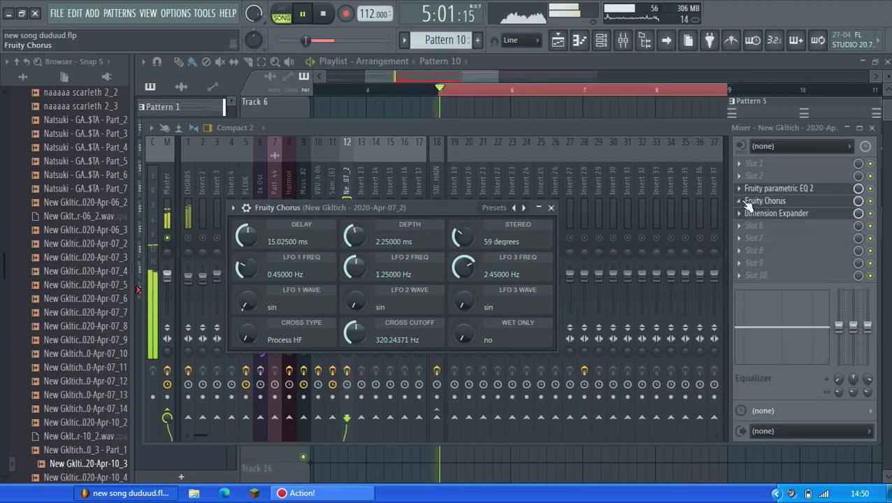
{"action": "left_click", "coordinate": [753, 201]}
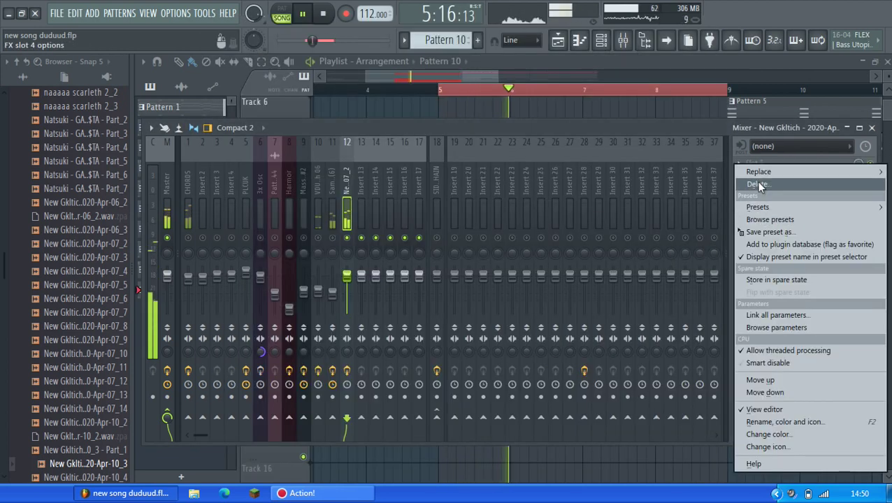
{"action": "left_click", "coordinate": [757, 181]}
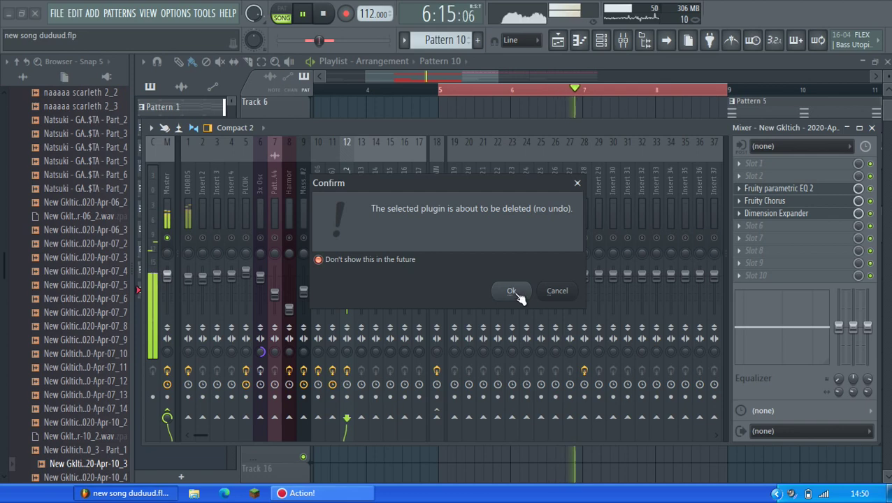
{"action": "left_click", "coordinate": [514, 293]}
Step: Load Fruity Delay 2 into slot 4 of mixer track 12 and set its feedback mode to ping-pong
{"action": "left_click", "coordinate": [772, 188]}
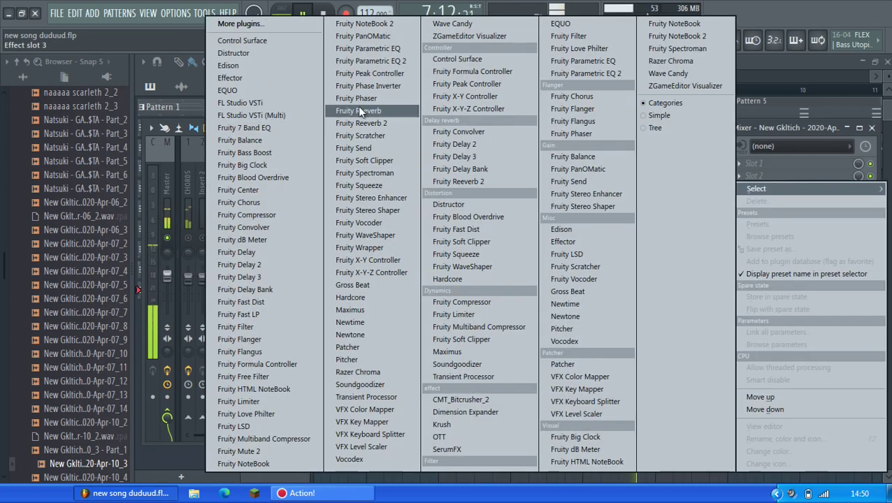
{"action": "left_click", "coordinate": [461, 144]}
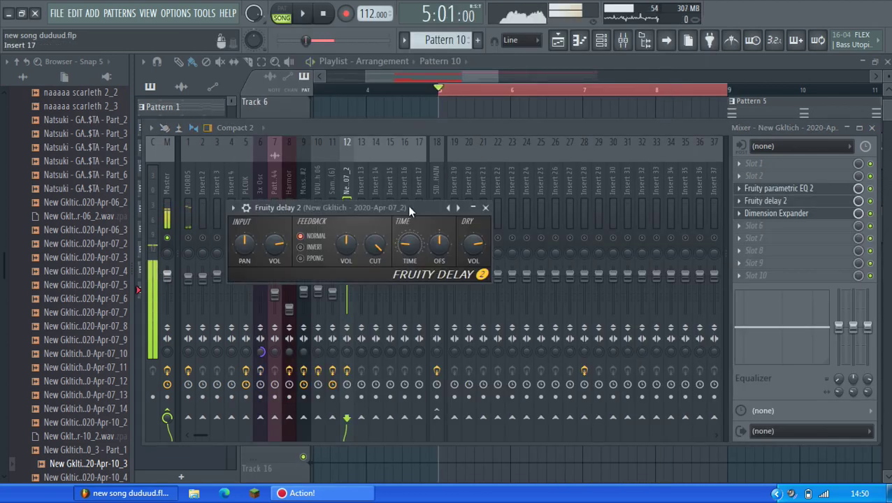
{"action": "key", "text": "F6"}
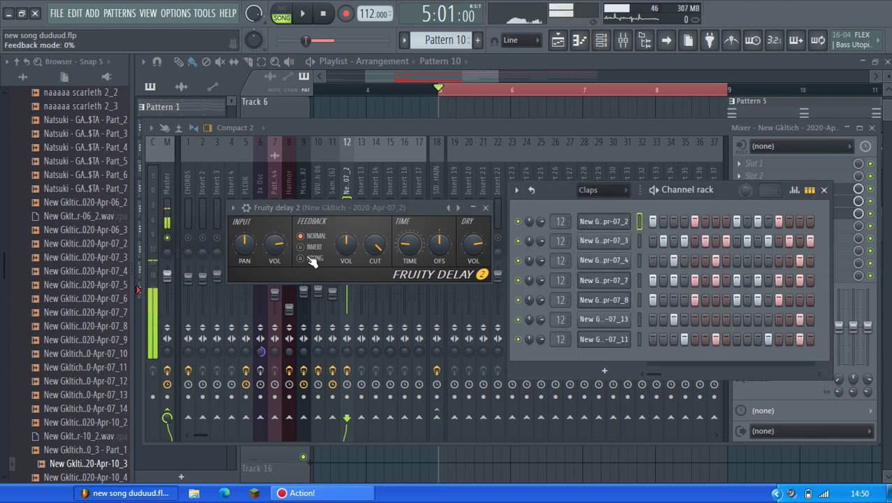
{"action": "left_click", "coordinate": [312, 260]}
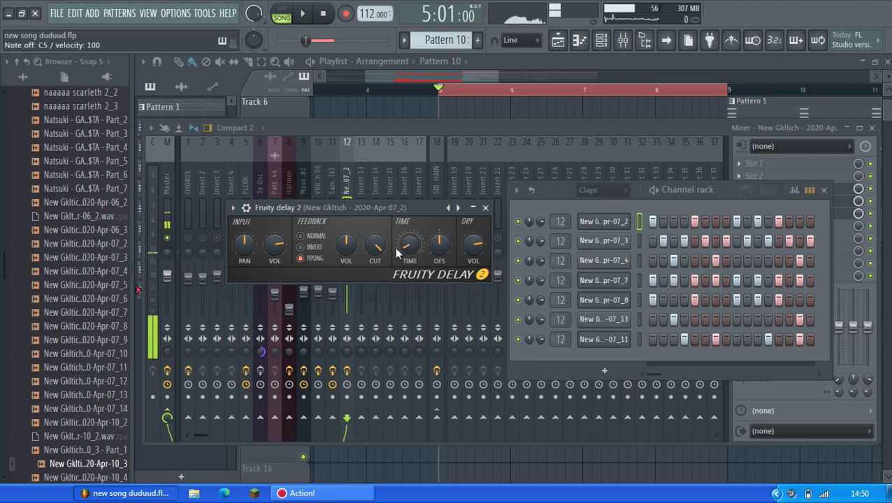
Step: Pan the delay's input hard left, lower its input volume and shorten its delay time while auditioning the clap sample
{"action": "key", "text": "space"}
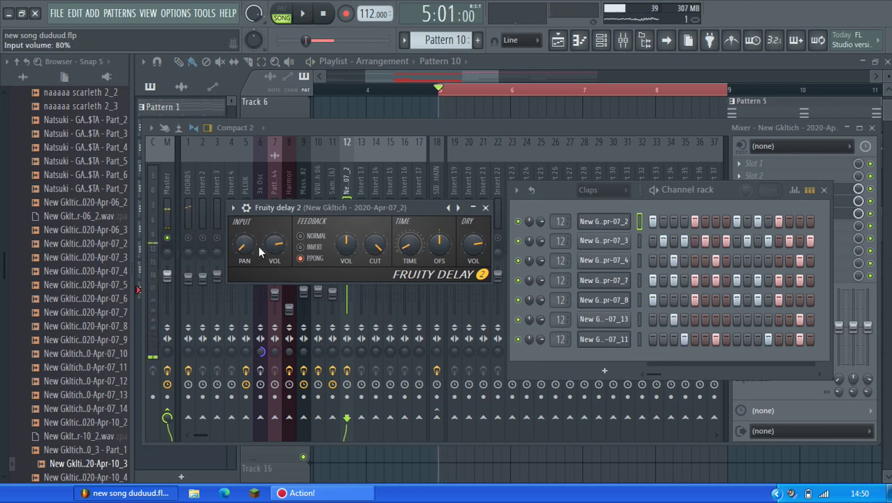
{"action": "left_click_drag", "start_coordinate": [288, 304], "coordinate": [289, 306]}
{"action": "key", "text": "q"}
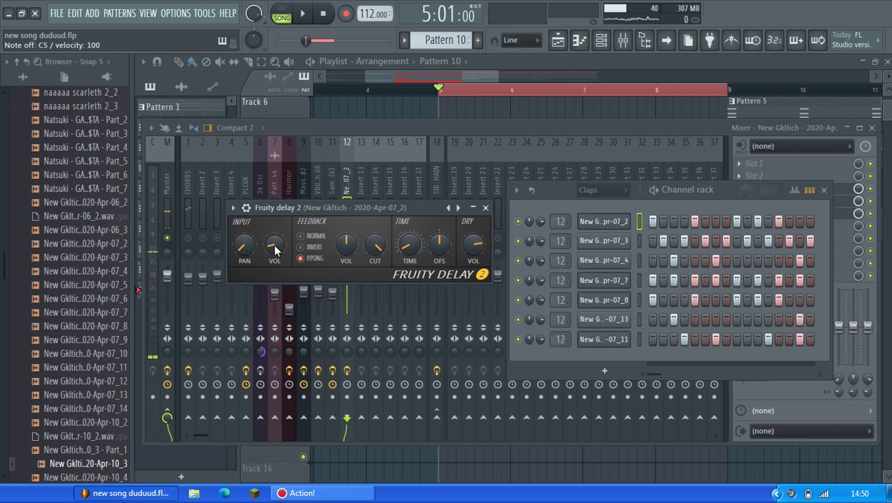
{"action": "key", "text": "space"}
{"action": "left_click_drag", "start_coordinate": [275, 250], "coordinate": [278, 239]}
{"action": "key", "text": "space"}
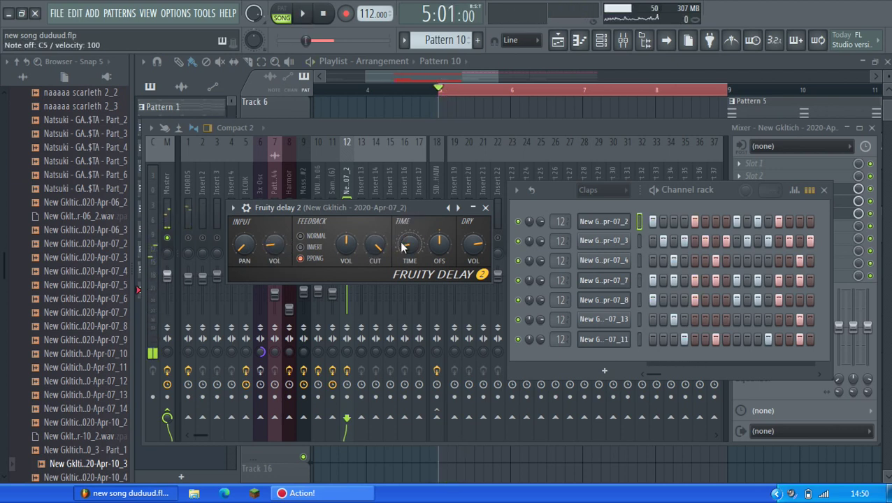
{"action": "key", "text": "space"}
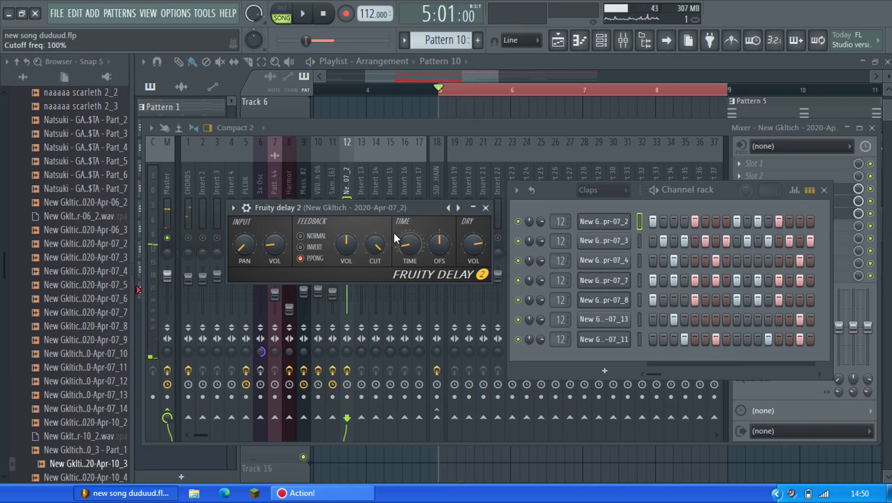
{"action": "key", "text": "space"}
Step: Close the delay's settings and save the project
{"action": "left_click", "coordinate": [464, 130]}
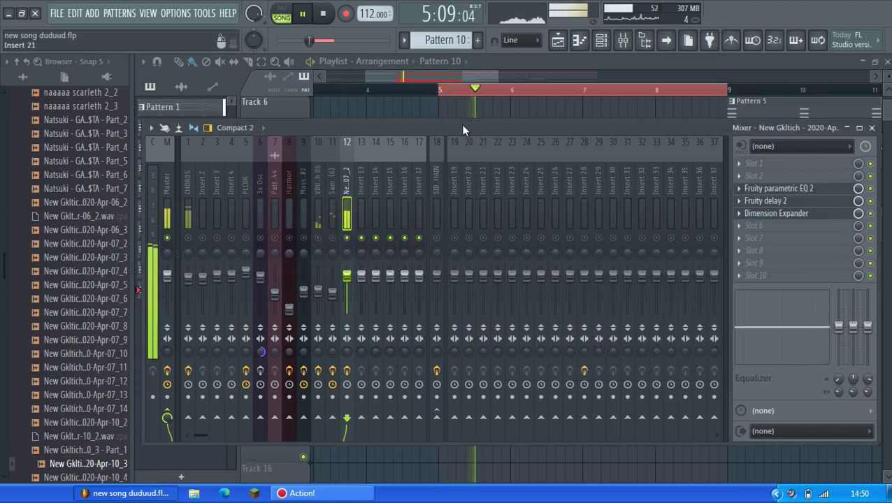
{"action": "left_click", "coordinate": [56, 13]}
{"action": "left_click", "coordinate": [89, 98]}
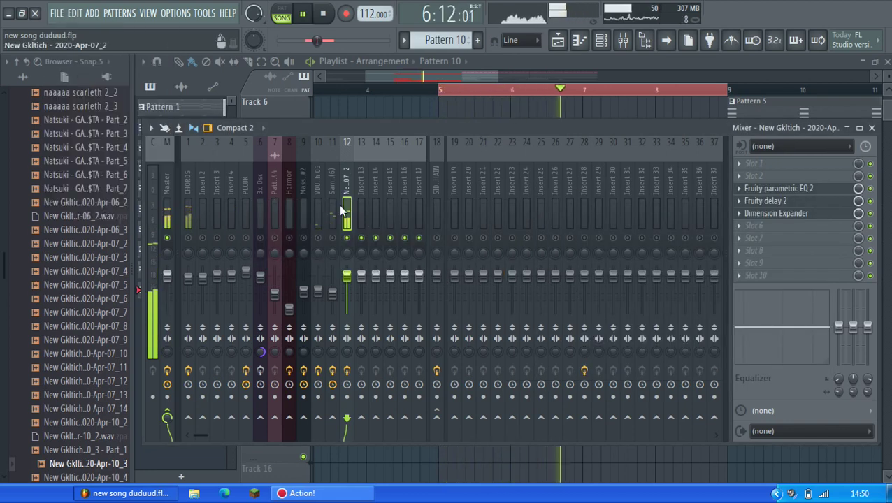
Step: Lower mixer track 12's volume slightly and take it out of solo so all tracks play again
{"action": "left_click_drag", "start_coordinate": [347, 276], "coordinate": [347, 285]}
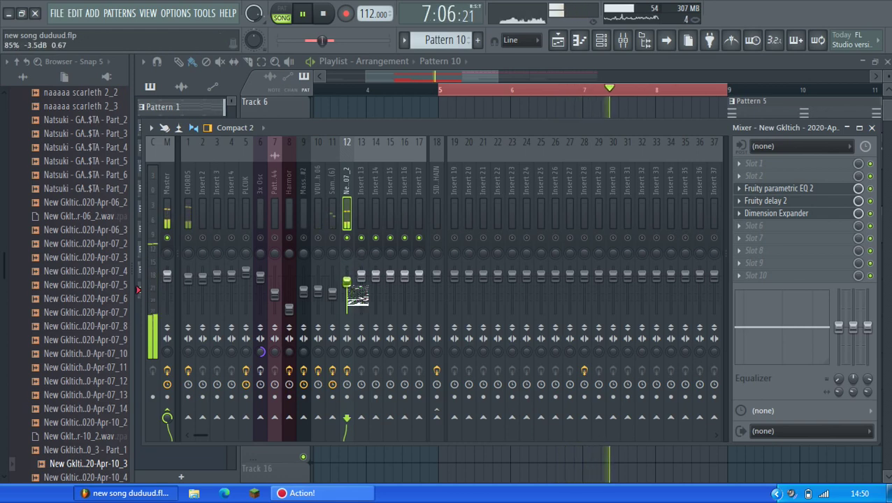
{"action": "right_click", "coordinate": [347, 239]}
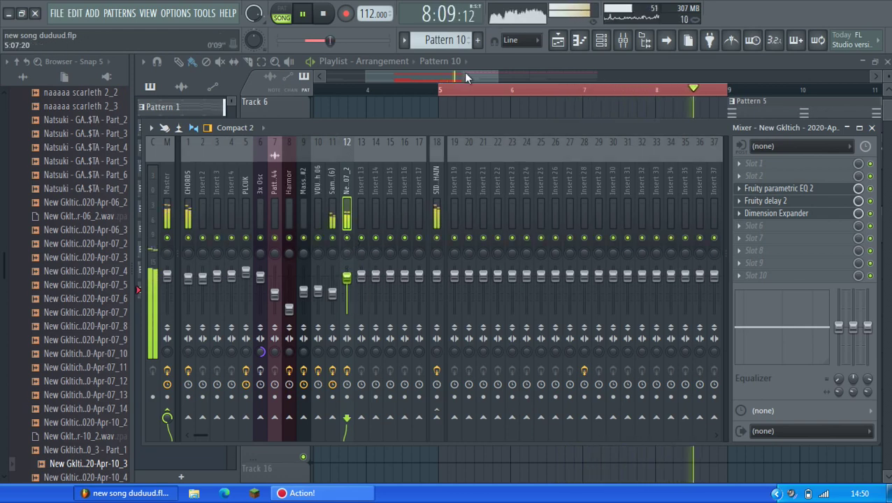
{"action": "key", "text": "F9"}
{"action": "scroll", "coordinate": [647, 283], "scroll_direction": "down", "scroll_amount": 2}
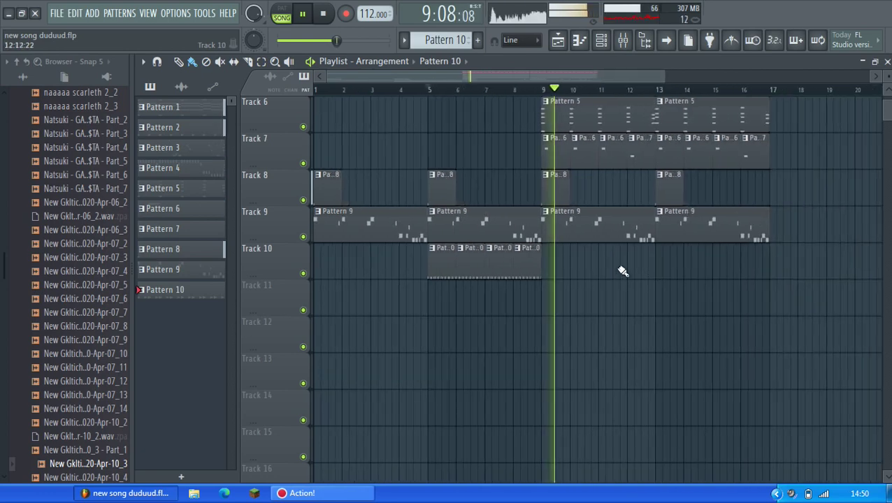
{"action": "left_click_drag", "start_coordinate": [620, 269], "coordinate": [378, 241]}
{"action": "key", "text": "ctrl+b"}
{"action": "key", "text": "ctrl+z"}
Step: Duplicate the four Pattern 10 clips on Track 10 to fill bars 9 through 16, and delete the extra copies from bar 17 on
{"action": "scroll", "coordinate": [540, 271], "scroll_direction": "down", "scroll_amount": 2}
{"action": "left_click_drag", "start_coordinate": [540, 272], "coordinate": [377, 265]}
{"action": "key", "text": "ctrl+b"}
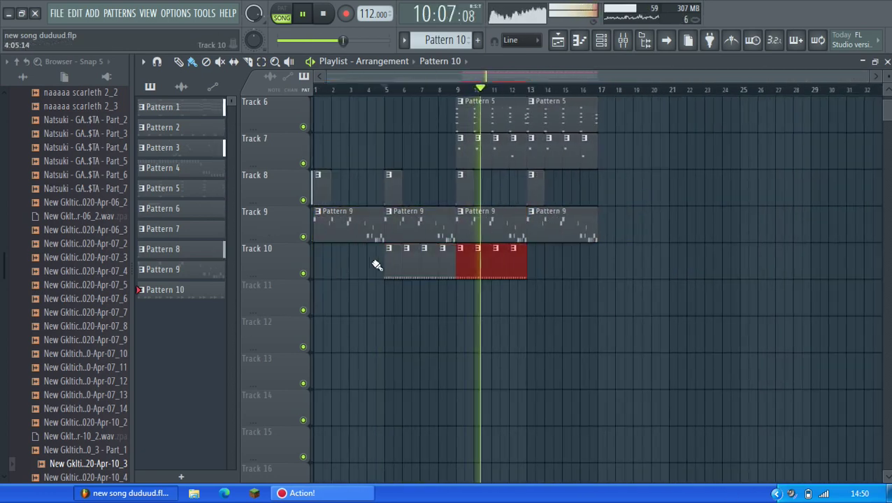
{"action": "left_click_drag", "start_coordinate": [545, 271], "coordinate": [373, 247]}
{"action": "key", "text": "ctrl+b"}
{"action": "left_click", "coordinate": [577, 327], "text": "ctrl"}
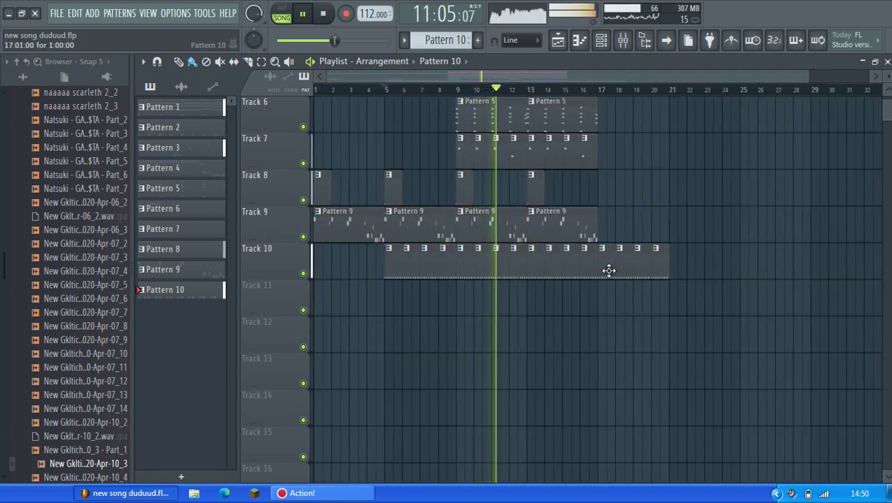
{"action": "right_click", "coordinate": [608, 271]}
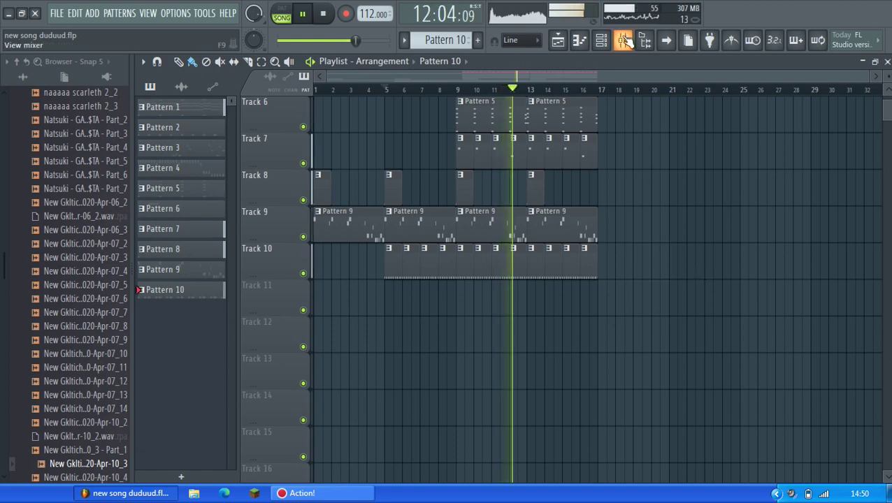
Step: Route mixer track 12 only to the SIDECHAIN track and return to the playlist
{"action": "left_click", "coordinate": [624, 40]}
{"action": "right_click", "coordinate": [440, 418]}
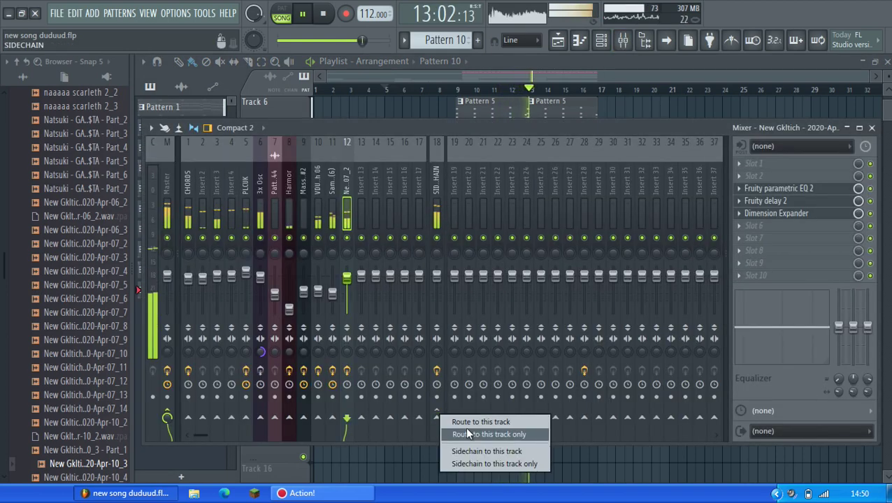
{"action": "left_click", "coordinate": [465, 428]}
{"action": "left_click", "coordinate": [529, 472]}
Step: Switch the song position display to minutes and seconds and save the project
{"action": "scroll", "coordinate": [584, 375], "scroll_direction": "up", "scroll_amount": 4}
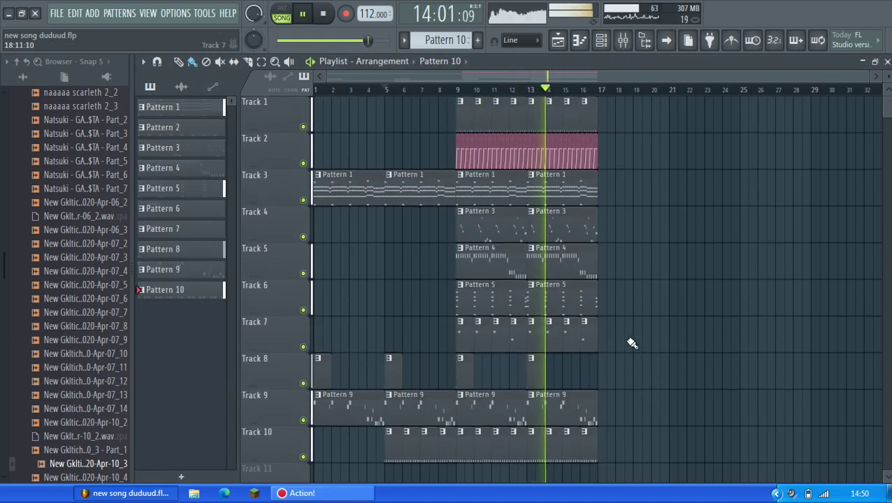
{"action": "scroll", "coordinate": [480, 379], "scroll_direction": "up", "scroll_amount": 3}
{"action": "scroll", "coordinate": [479, 378], "scroll_direction": "down", "scroll_amount": 4}
{"action": "scroll", "coordinate": [490, 378], "scroll_direction": "up", "scroll_amount": 3}
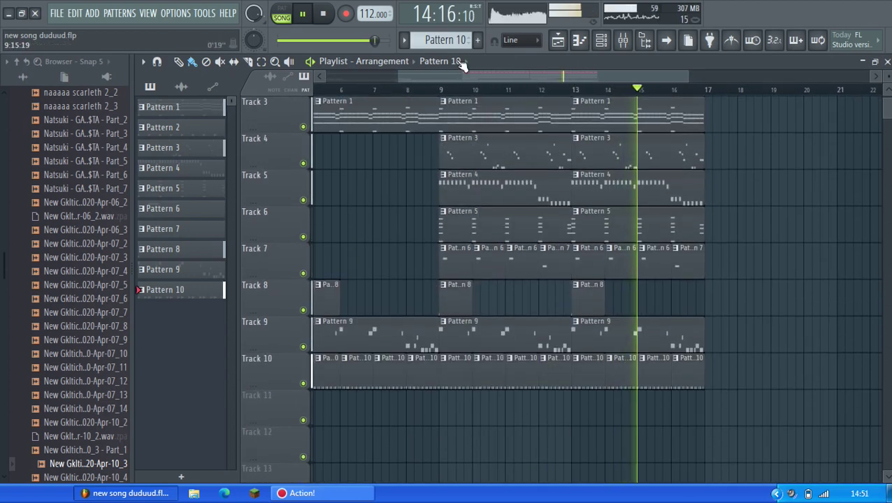
{"action": "left_click", "coordinate": [447, 13]}
{"action": "scroll", "coordinate": [736, 259], "scroll_direction": "down", "scroll_amount": 2, "text": "ctrl"}
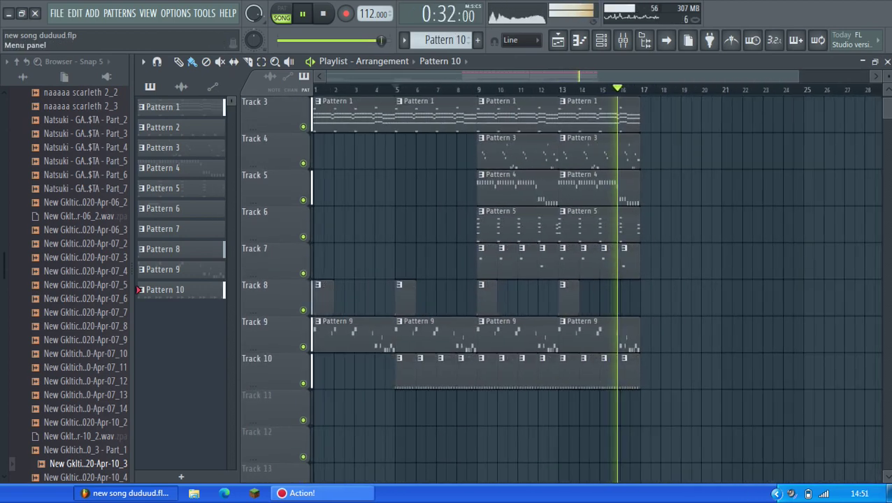
{"action": "left_click", "coordinate": [55, 13]}
{"action": "left_click", "coordinate": [74, 74]}
Step: Copy the Pattern 2 clip from bar 9 to bar 1 on Track 1
{"action": "scroll", "coordinate": [391, 254], "scroll_direction": "up", "scroll_amount": 2}
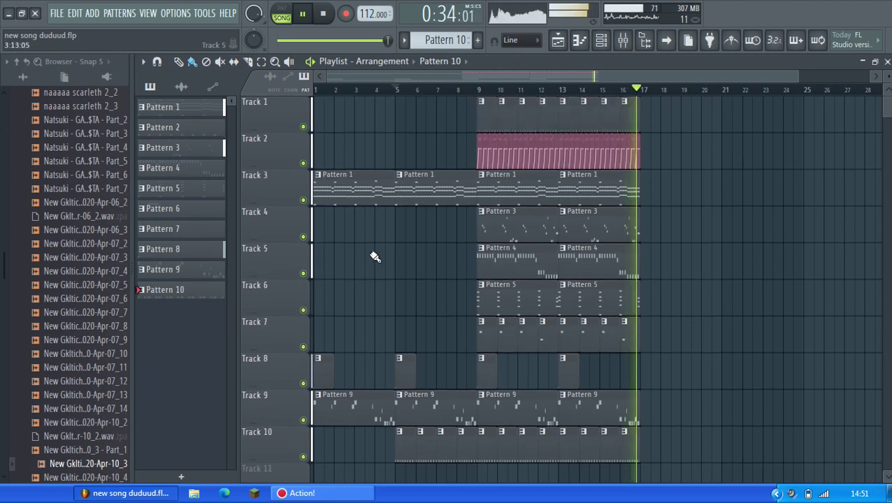
{"action": "scroll", "coordinate": [374, 254], "scroll_direction": "down", "scroll_amount": 3}
{"action": "scroll", "coordinate": [375, 256], "scroll_direction": "up", "scroll_amount": 3}
{"action": "key", "text": "space"}
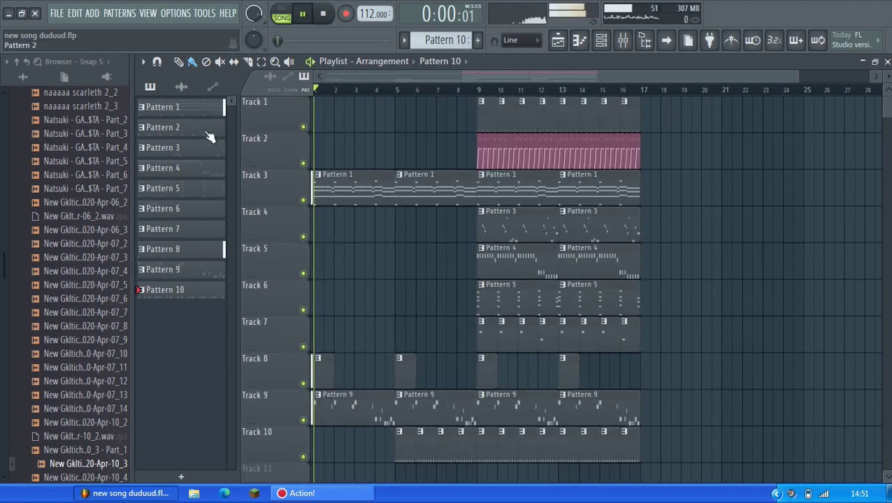
{"action": "scroll", "coordinate": [291, 252], "scroll_direction": "up", "scroll_amount": 2, "text": "ctrl"}
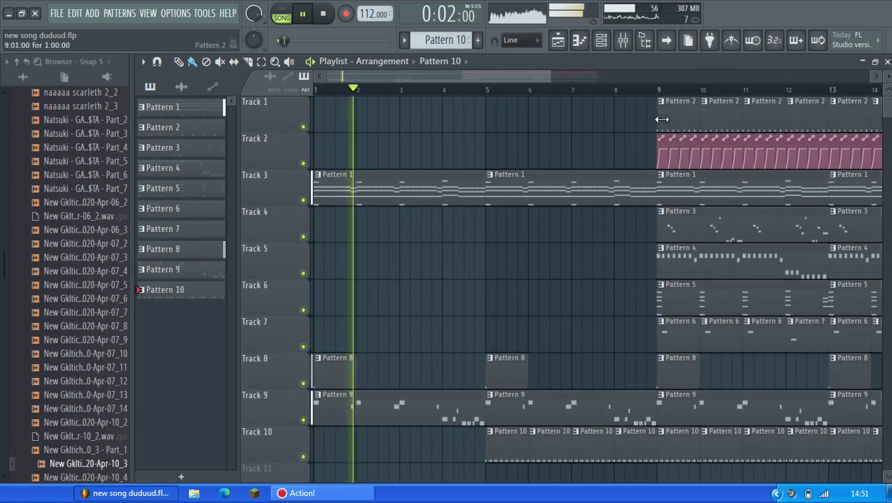
{"action": "left_click_drag", "start_coordinate": [662, 120], "coordinate": [320, 125], "text": "shift"}
{"action": "key", "text": "space"}
Step: Shorten the Pattern 2 copy at bar 1 on Track 1 to a single step
{"action": "scroll", "coordinate": [251, 159], "scroll_direction": "up", "scroll_amount": 2, "text": "ctrl"}
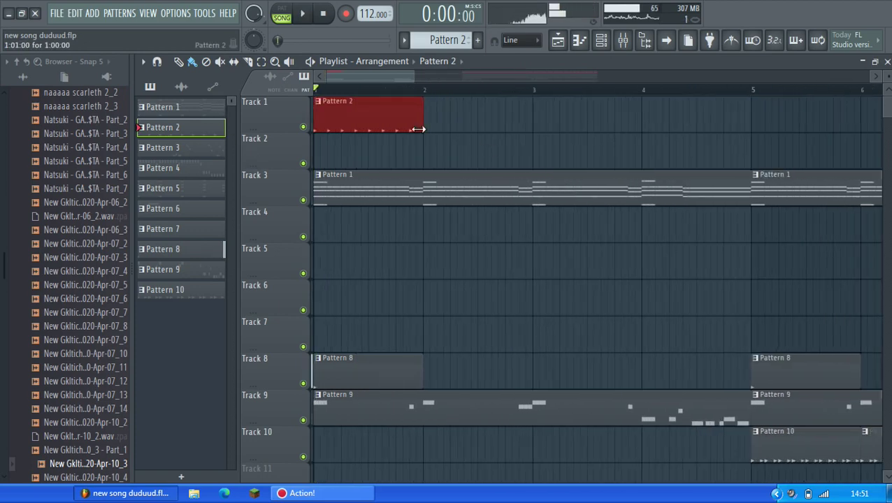
{"action": "key", "text": "space"}
{"action": "scroll", "coordinate": [359, 131], "scroll_direction": "down", "scroll_amount": 2, "text": "ctrl"}
{"action": "right_click", "coordinate": [314, 123]}
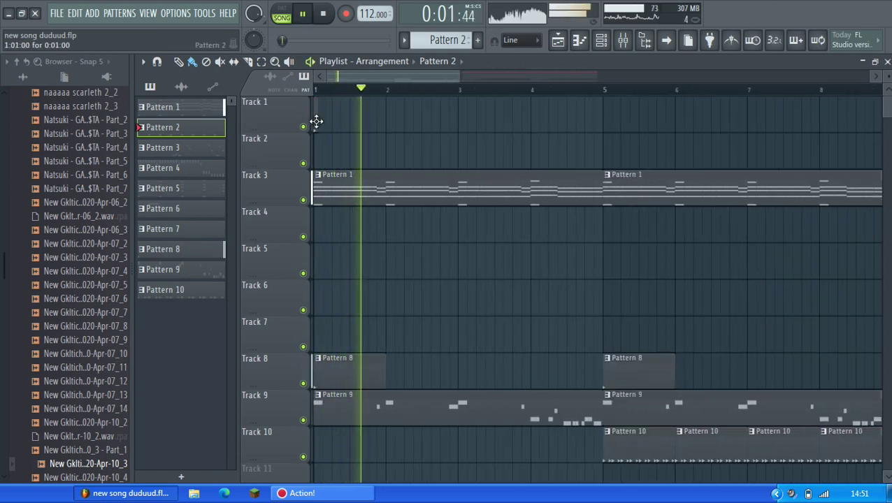
Step: Copy the single-step Pattern 2 clip to bar 5 on Track 1 and place SIDECHAIN volume automation clips at bars 1 and 5 on Track 4
{"action": "scroll", "coordinate": [494, 136], "scroll_direction": "down", "scroll_amount": 2, "text": "ctrl"}
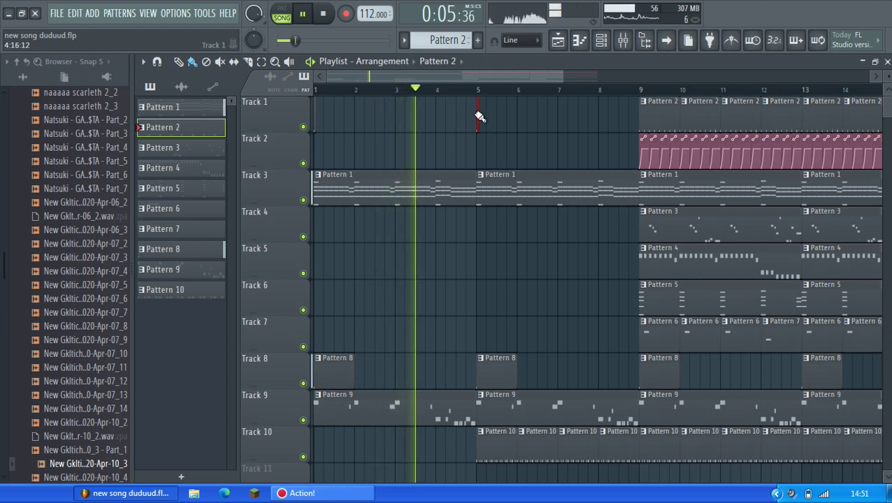
{"action": "key", "text": "space"}
{"action": "scroll", "coordinate": [578, 148], "scroll_direction": "up", "scroll_amount": 2, "text": "ctrl"}
{"action": "left_click", "coordinate": [683, 137]}
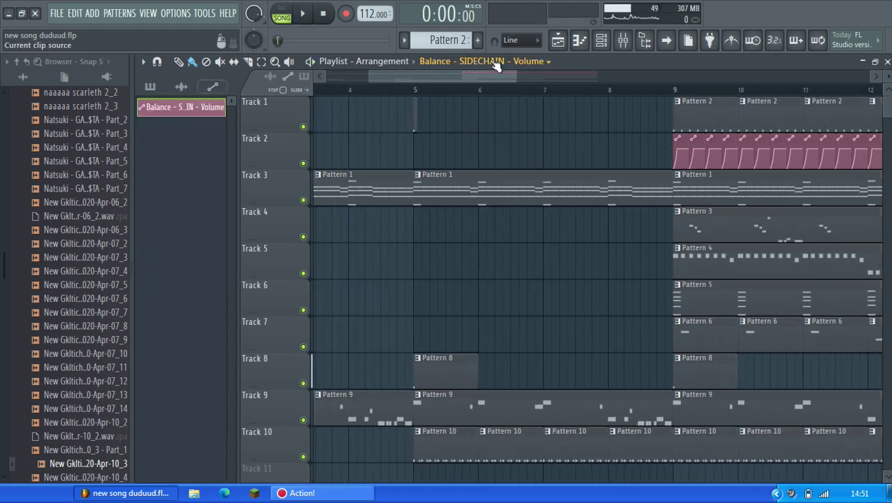
{"action": "left_click_drag", "start_coordinate": [494, 76], "coordinate": [450, 76]}
{"action": "left_click", "coordinate": [462, 243]}
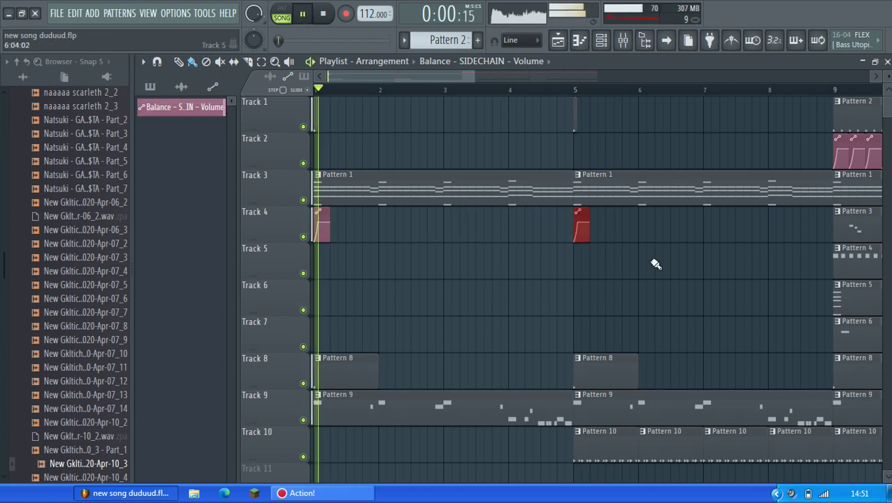
Step: Play the intro from the start to hear the added Pattern 2 and sidechain automation clips
{"action": "scroll", "coordinate": [636, 283], "scroll_direction": "down", "scroll_amount": 5}
{"action": "scroll", "coordinate": [597, 290], "scroll_direction": "down", "scroll_amount": 1, "text": "ctrl"}
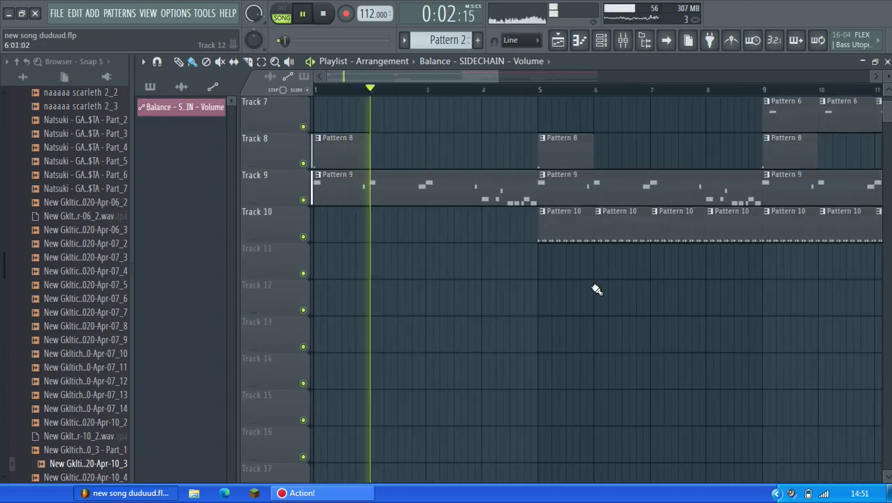
{"action": "key", "text": "space"}
{"action": "scroll", "coordinate": [594, 290], "scroll_direction": "up", "scroll_amount": 5}
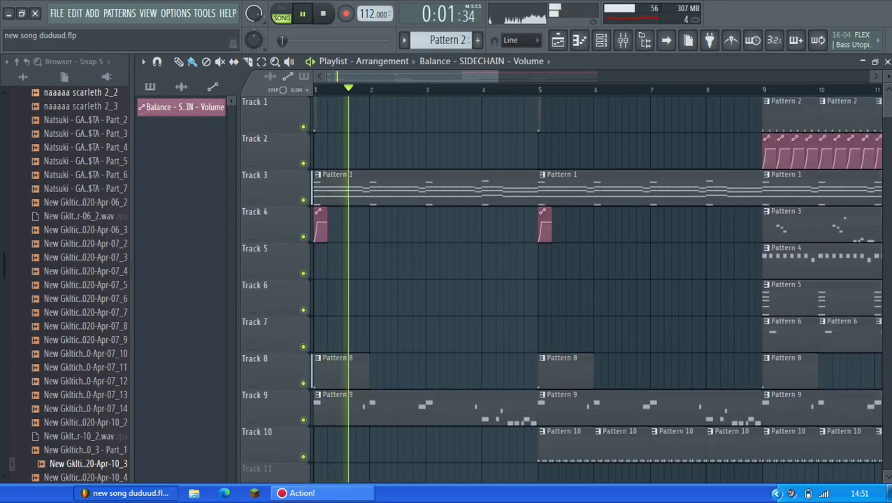
Step: Collapse the Sliced audio folder in the file browser
{"action": "left_click", "coordinate": [56, 13]}
{"action": "left_click", "coordinate": [70, 76]}
{"action": "scroll", "coordinate": [107, 191], "scroll_direction": "up", "scroll_amount": 10}
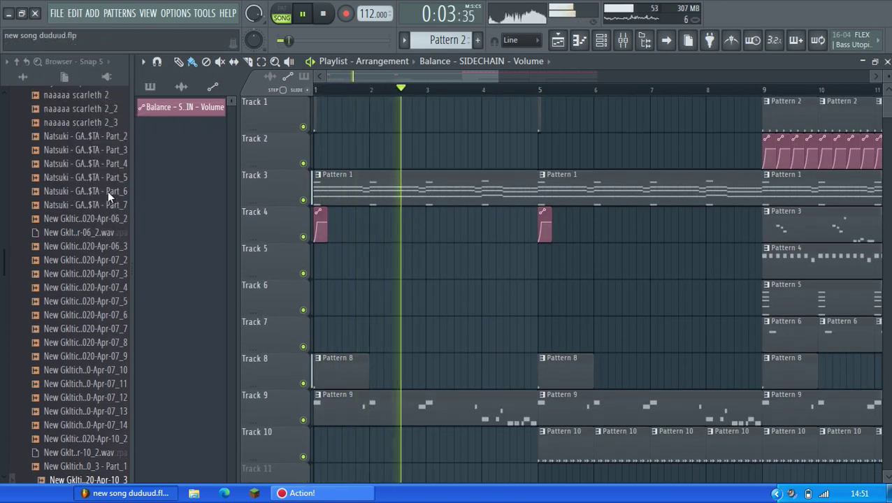
{"action": "scroll", "coordinate": [108, 190], "scroll_direction": "up", "scroll_amount": 15}
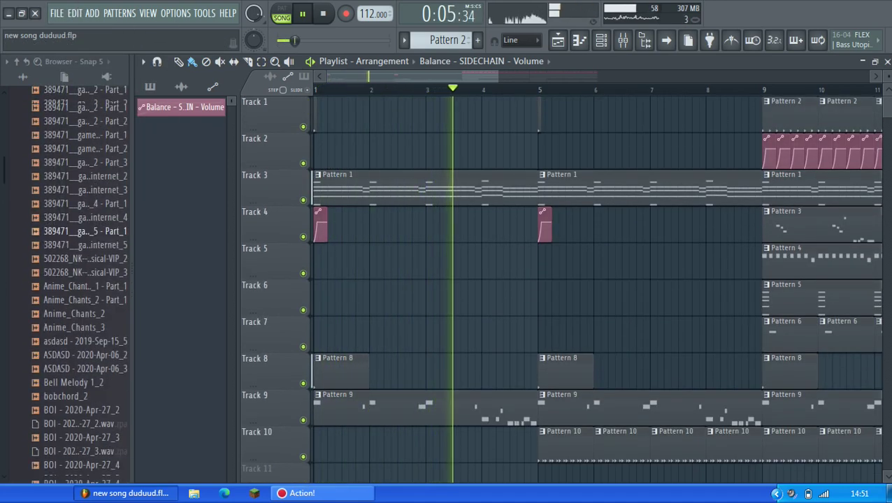
{"action": "scroll", "coordinate": [112, 216], "scroll_direction": "up", "scroll_amount": 15}
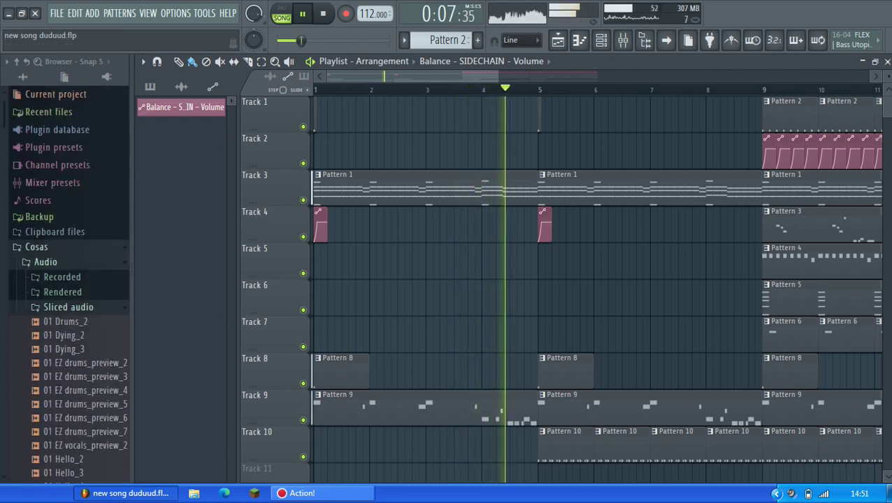
{"action": "left_click", "coordinate": [77, 307]}
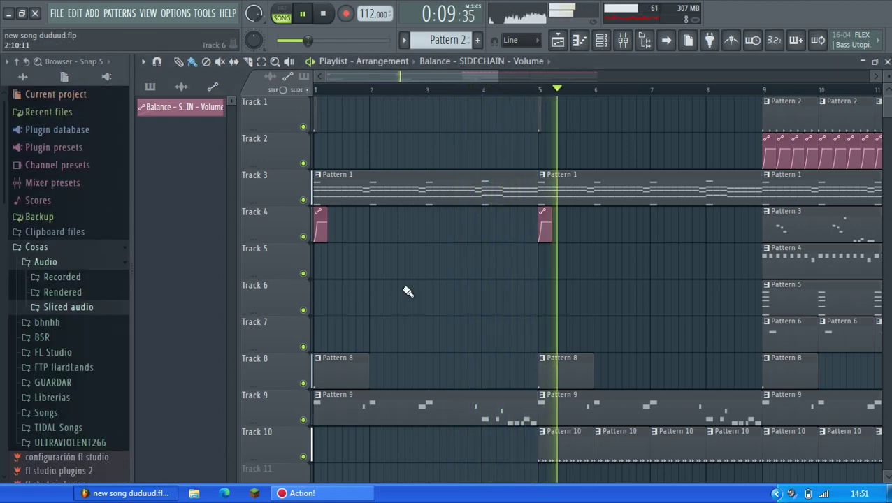
Step: Replay the section from bar 5 and move both intro sidechain automation clips from Track 4 to Track 2
{"action": "scroll", "coordinate": [410, 297], "scroll_direction": "down", "scroll_amount": 3}
{"action": "scroll", "coordinate": [419, 296], "scroll_direction": "up", "scroll_amount": 6}
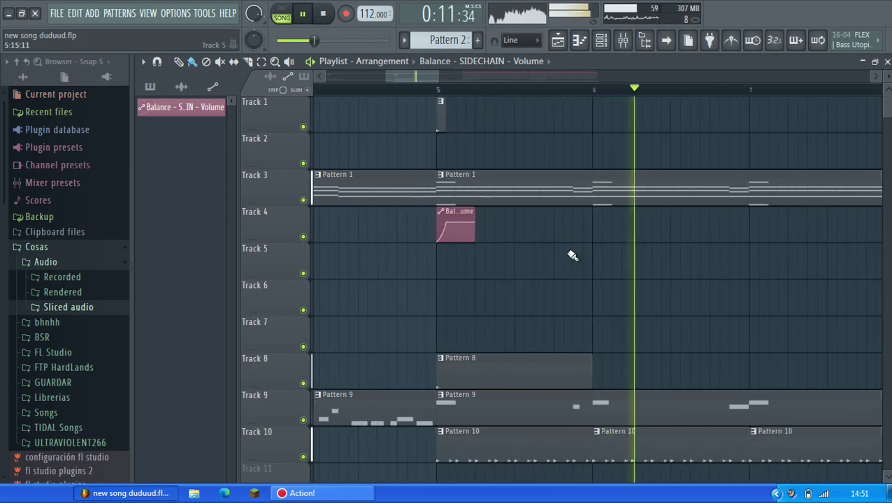
{"action": "key", "text": "space"}
{"action": "left_click", "coordinate": [410, 90]}
{"action": "key", "text": "space"}
{"action": "scroll", "coordinate": [489, 232], "scroll_direction": "down", "scroll_amount": 8}
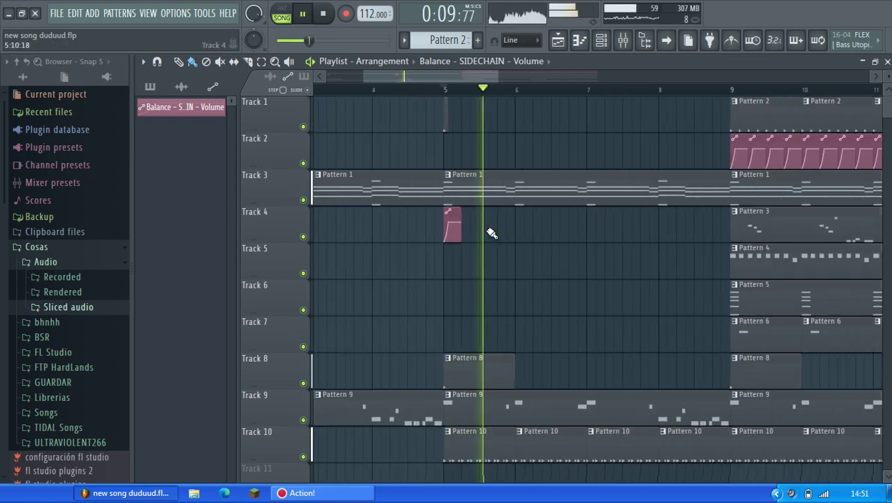
{"action": "key", "text": "space"}
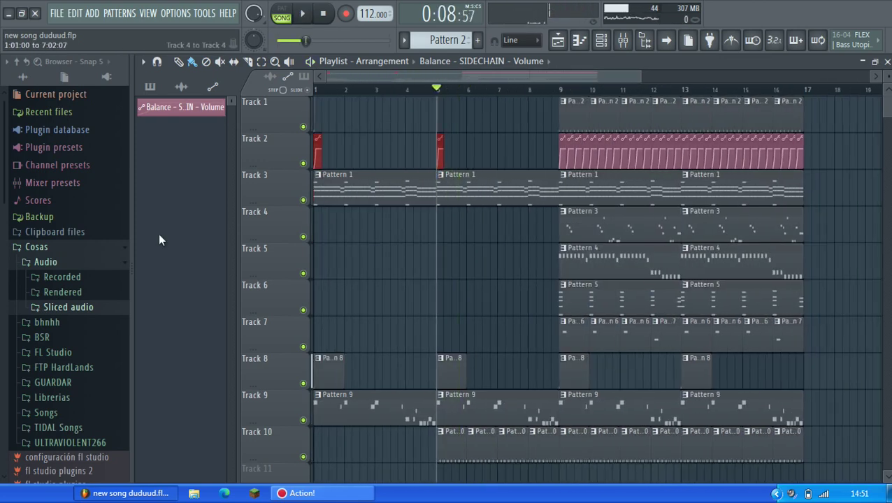
Step: Copy the Pattern 2 and automation clips from bar 5 to step 13 of that bar, and shorten the copied automation to two steps
{"action": "scroll", "coordinate": [436, 139], "scroll_direction": "up", "scroll_amount": 5}
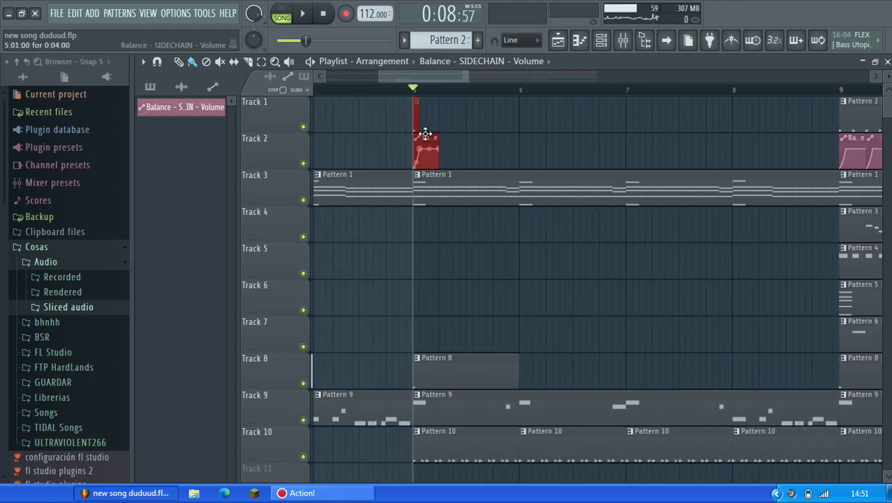
{"action": "left_click", "coordinate": [497, 91]}
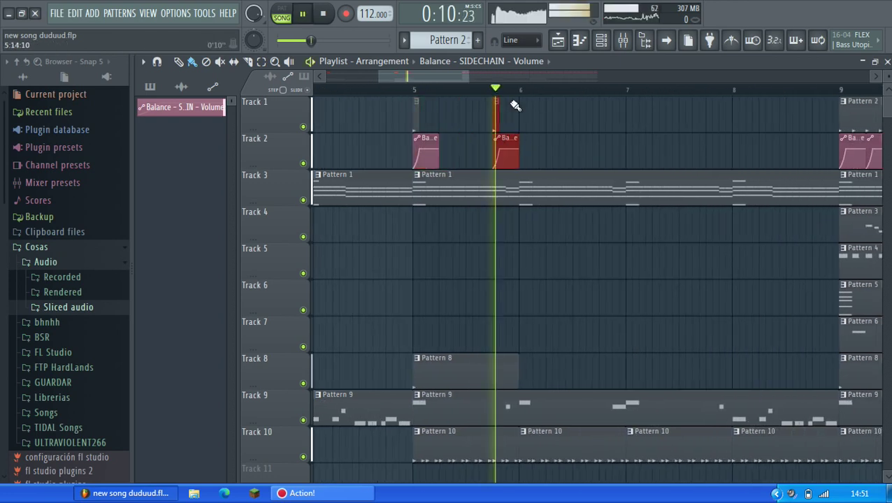
{"action": "scroll", "coordinate": [520, 143], "scroll_direction": "up", "scroll_amount": 5}
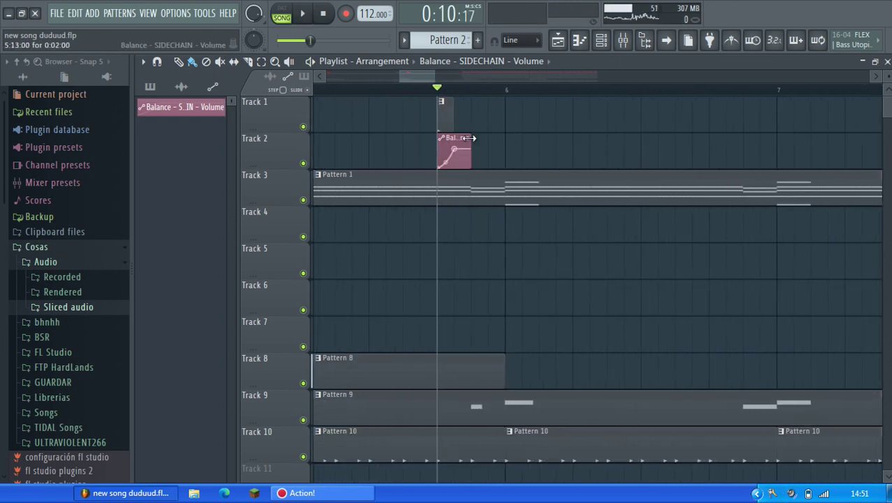
Step: Shift the copied Pattern 2 and automation pair to step 15 of bar 5 and duplicate it at bar 6
{"action": "left_click_drag", "start_coordinate": [502, 169], "coordinate": [423, 97]}
{"action": "left_click_drag", "start_coordinate": [480, 117], "coordinate": [513, 99]}
{"action": "key", "text": "space"}
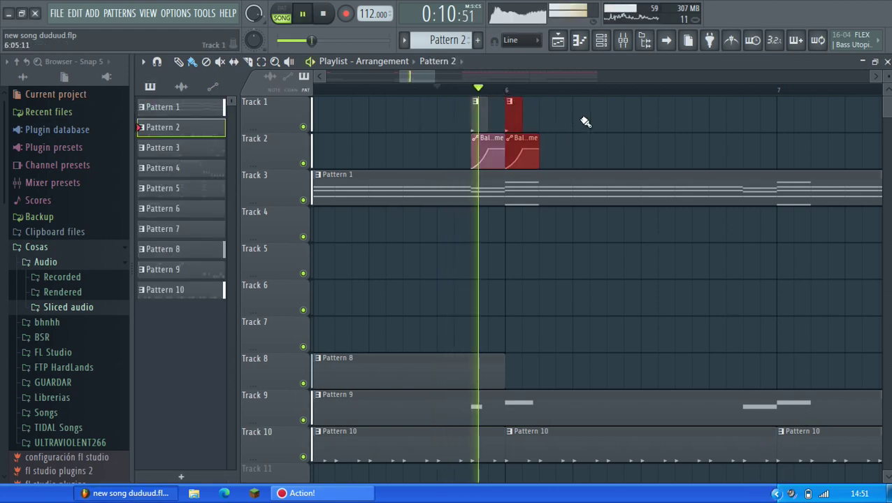
{"action": "scroll", "coordinate": [577, 142], "scroll_direction": "down", "scroll_amount": 4}
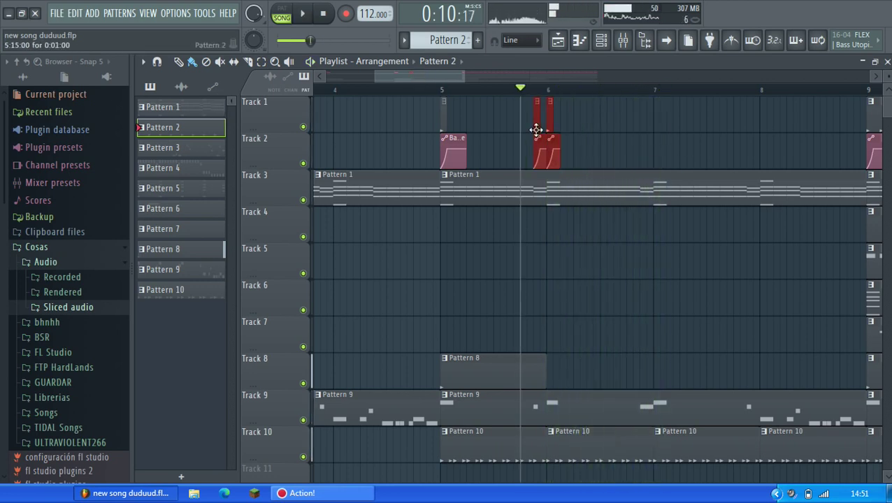
Step: Duplicate the double Pattern 2 and automation hits from the start of bar 6 to the starts of bars 7 and 8
{"action": "left_click_drag", "start_coordinate": [537, 130], "coordinate": [645, 133]}
{"action": "scroll", "coordinate": [649, 136], "scroll_direction": "down", "scroll_amount": 3}
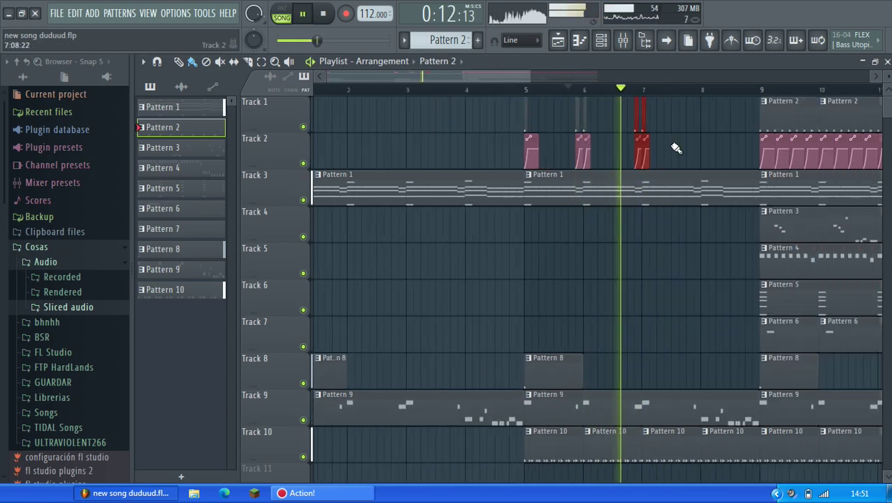
{"action": "scroll", "coordinate": [668, 155], "scroll_direction": "up", "scroll_amount": 4}
{"action": "left_click_drag", "start_coordinate": [436, 123], "coordinate": [575, 123]}
{"action": "scroll", "coordinate": [595, 125], "scroll_direction": "down", "scroll_amount": 3}
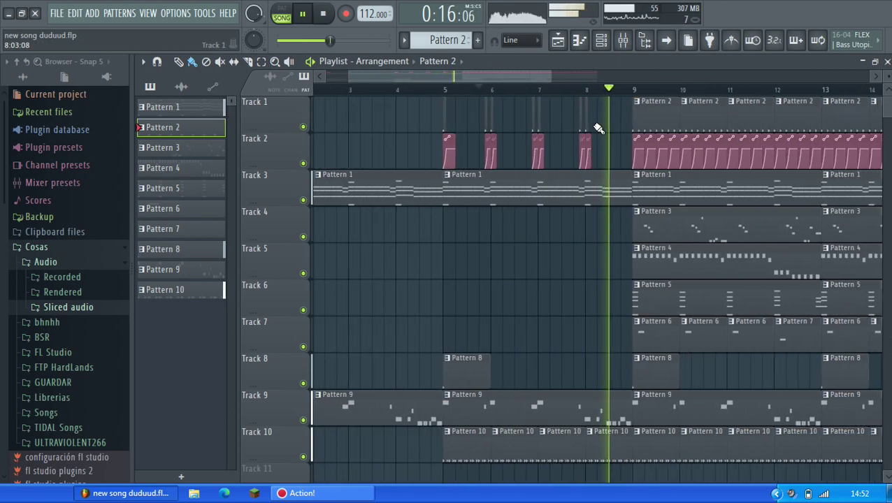
Step: Delete the copied Pattern 2 and automation clips around bars 6, 7 and 8, and listen to the result
{"action": "right_click", "coordinate": [490, 150]}
{"action": "right_click", "coordinate": [537, 150]}
{"action": "right_click", "coordinate": [585, 150]}
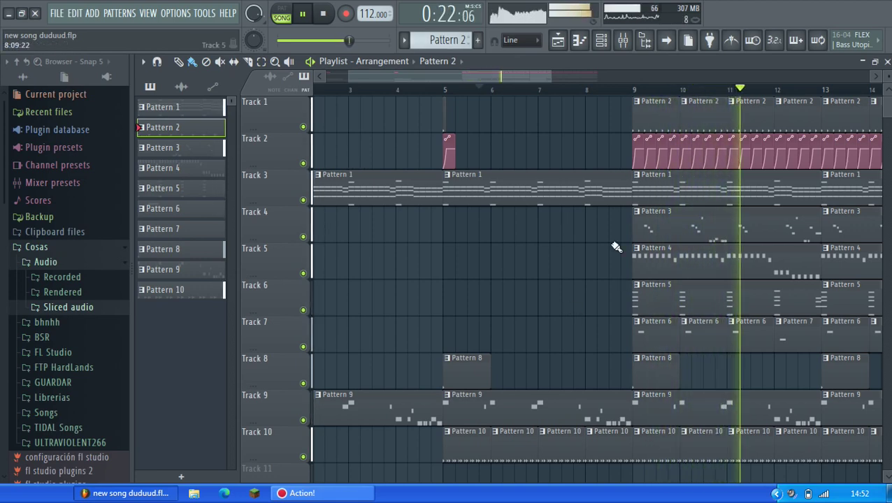
{"action": "scroll", "coordinate": [600, 281], "scroll_direction": "down", "scroll_amount": 3}
{"action": "scroll", "coordinate": [512, 299], "scroll_direction": "up", "scroll_amount": 2}
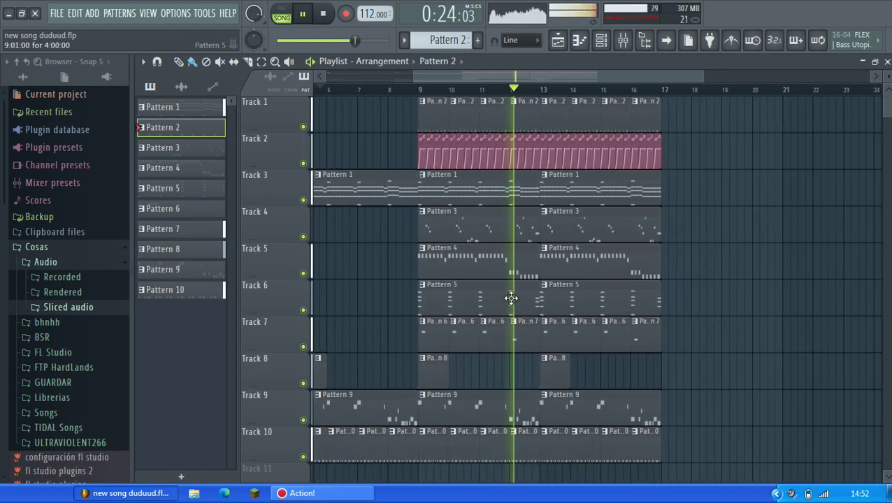
{"action": "scroll", "coordinate": [552, 315], "scroll_direction": "down", "scroll_amount": 1}
{"action": "key", "text": "space"}
Step: Check the audio input options of mixer track Insert 34 and the Windows recording devices
{"action": "left_click", "coordinate": [623, 39]}
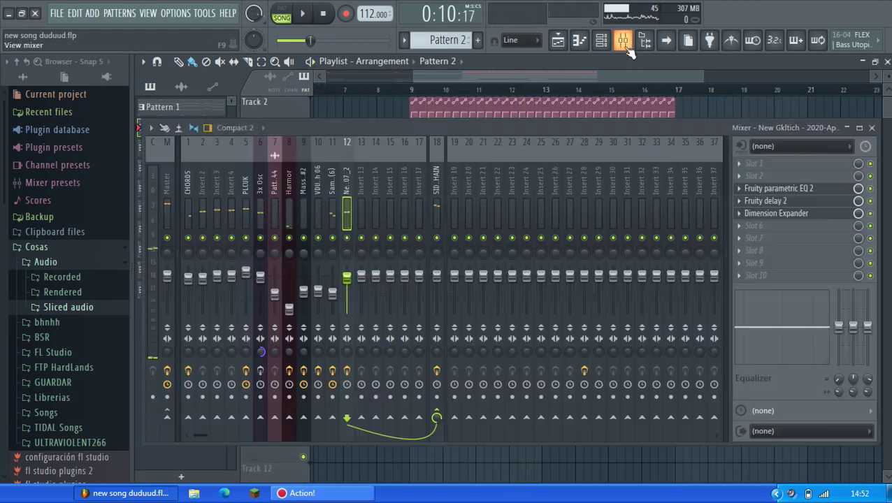
{"action": "left_click", "coordinate": [674, 188]}
{"action": "left_click", "coordinate": [823, 146]}
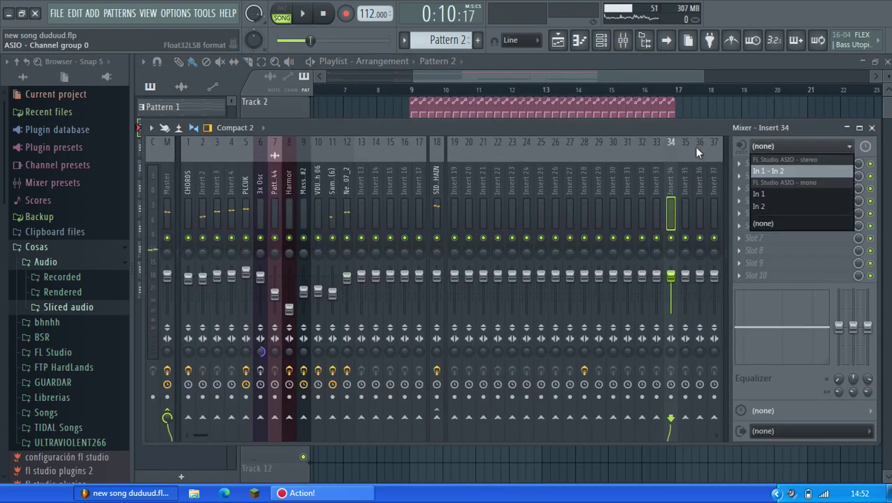
{"action": "left_click", "coordinate": [623, 129]}
{"action": "right_click", "coordinate": [791, 495]}
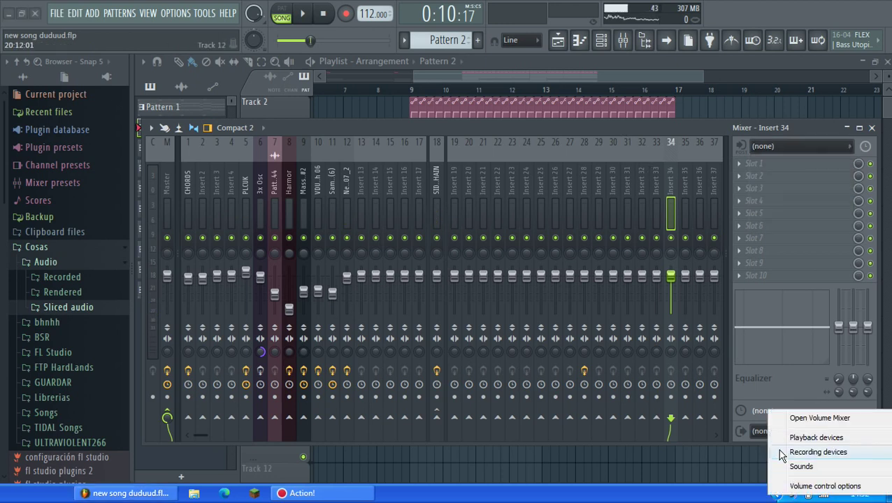
{"action": "left_click", "coordinate": [782, 455]}
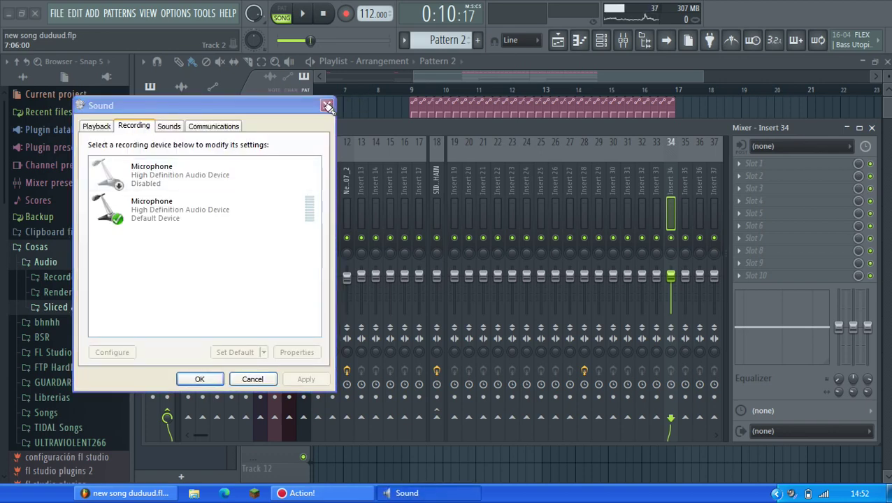
{"action": "left_click", "coordinate": [326, 105]}
Step: Solo Track 9, Track 10 and finally Track 3 in the playlist while playing from bar 5
{"action": "key", "text": "space"}
{"action": "left_click", "coordinate": [570, 77]}
{"action": "left_click_drag", "start_coordinate": [505, 79], "coordinate": [423, 94]}
{"action": "scroll", "coordinate": [490, 219], "scroll_direction": "up", "scroll_amount": 2}
{"action": "scroll", "coordinate": [493, 221], "scroll_direction": "down", "scroll_amount": 5}
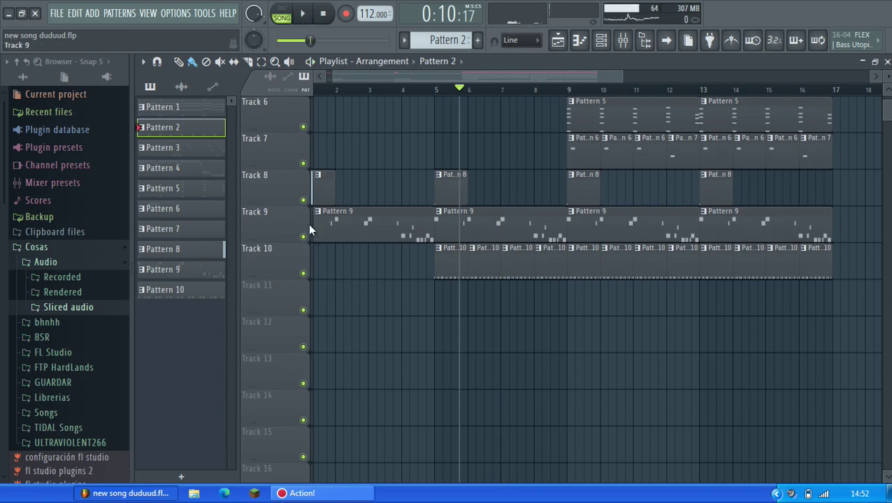
{"action": "right_click", "coordinate": [303, 236]}
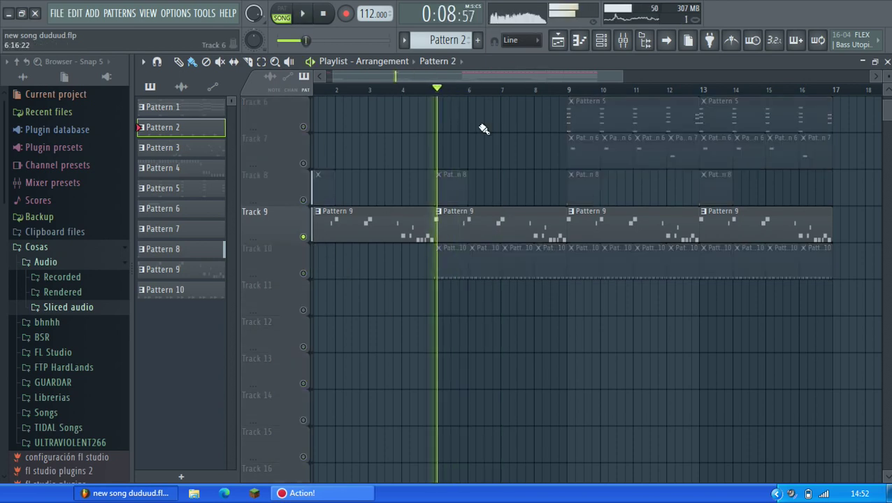
{"action": "right_click", "coordinate": [303, 274]}
{"action": "scroll", "coordinate": [304, 238], "scroll_direction": "up", "scroll_amount": 5}
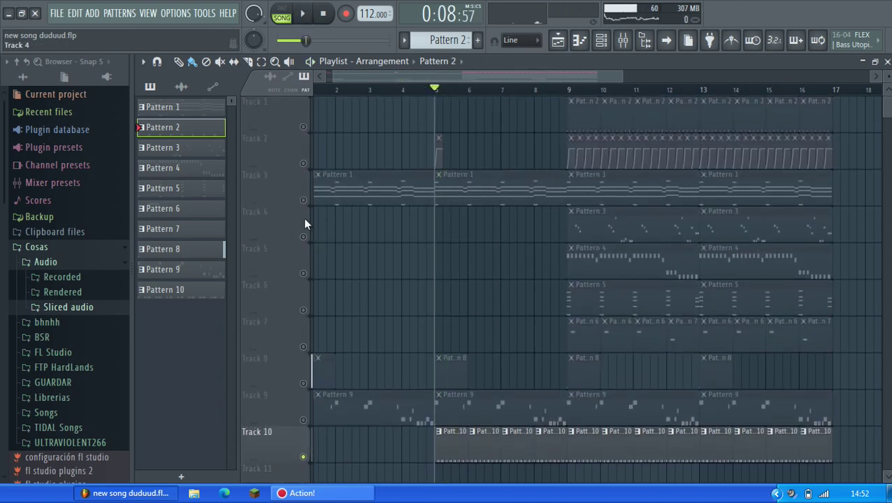
{"action": "right_click", "coordinate": [303, 200]}
Step: Load Fruity parametric EQ 2 into slot 2 of the CHORDS mixer track
{"action": "left_click", "coordinate": [622, 40]}
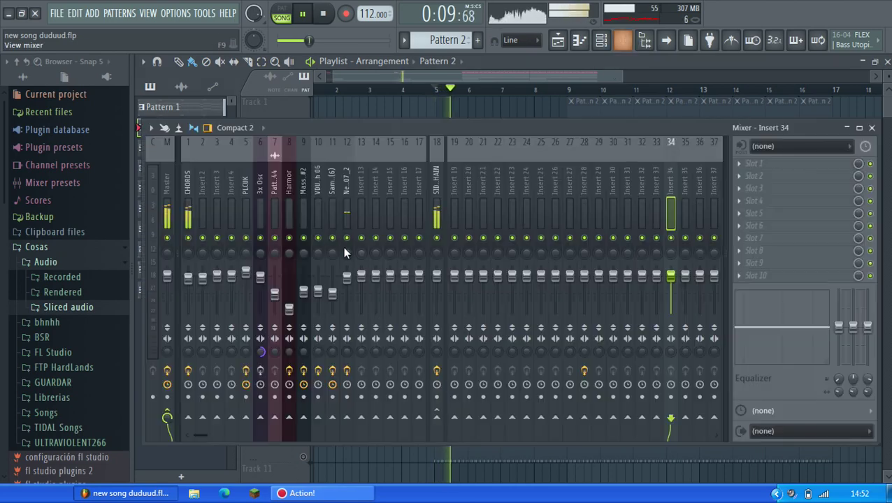
{"action": "left_click", "coordinate": [197, 213]}
{"action": "left_click", "coordinate": [755, 183]}
{"action": "left_click", "coordinate": [371, 60]}
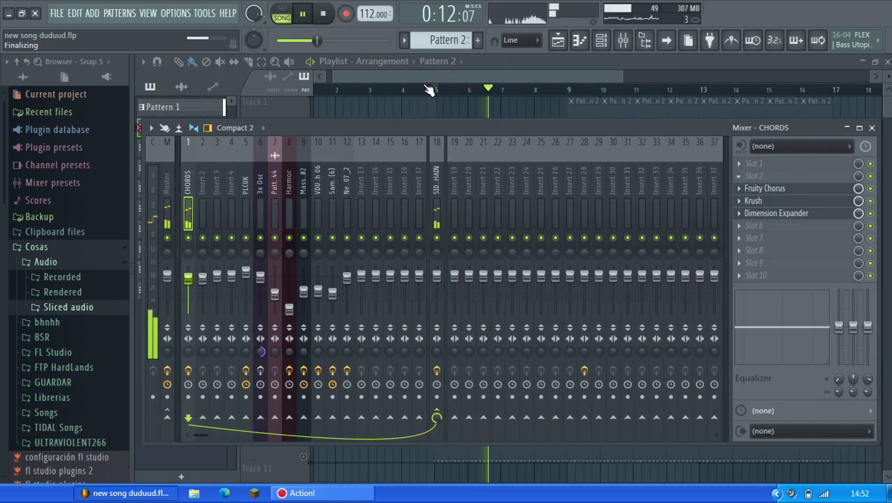
Step: Set the CHORDS EQ's band 1 to a steep high pass at about 206 Hz, slightly cut band 4 and raise band 7
{"action": "left_click_drag", "start_coordinate": [542, 246], "coordinate": [544, 267]}
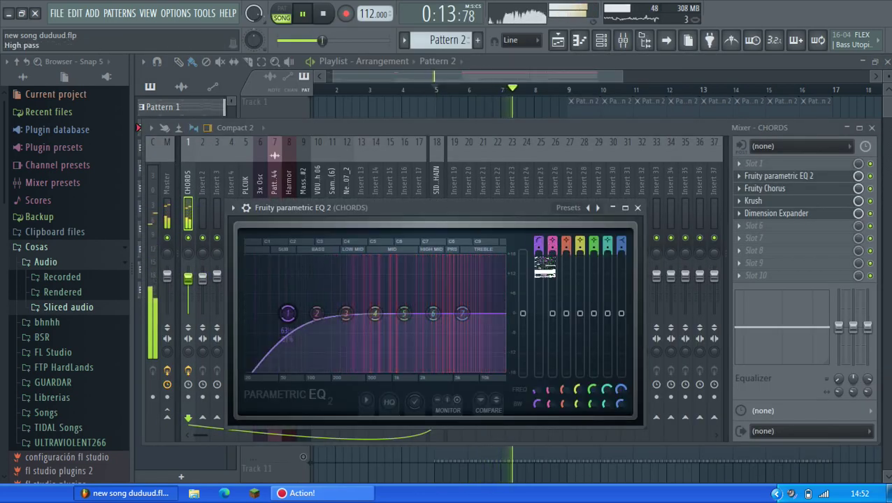
{"action": "left_click_drag", "start_coordinate": [283, 329], "coordinate": [329, 312]}
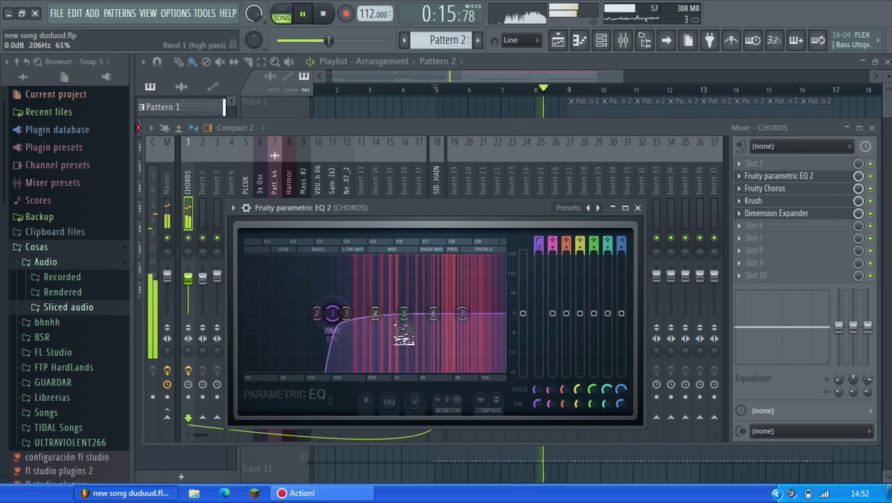
{"action": "mouse_move", "coordinate": [462, 313]}
{"action": "left_mouse_down"}
{"action": "mouse_move", "coordinate": [483, 305]}
{"action": "mouse_move", "coordinate": [459, 287]}
{"action": "mouse_move", "coordinate": [441, 308]}
{"action": "mouse_move", "coordinate": [453, 314]}
{"action": "left_mouse_up"}
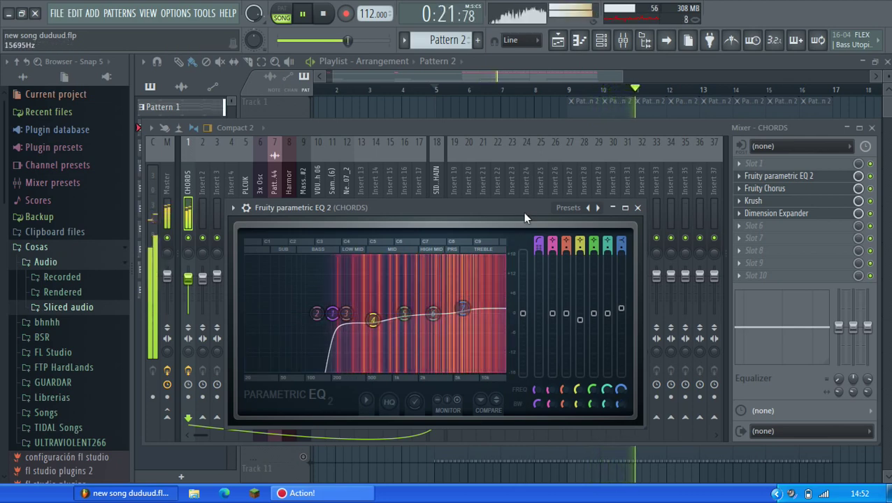
Step: Load Fruity parametric EQ 2 into slot 2 of the Master mixer track
{"action": "left_click", "coordinate": [166, 205]}
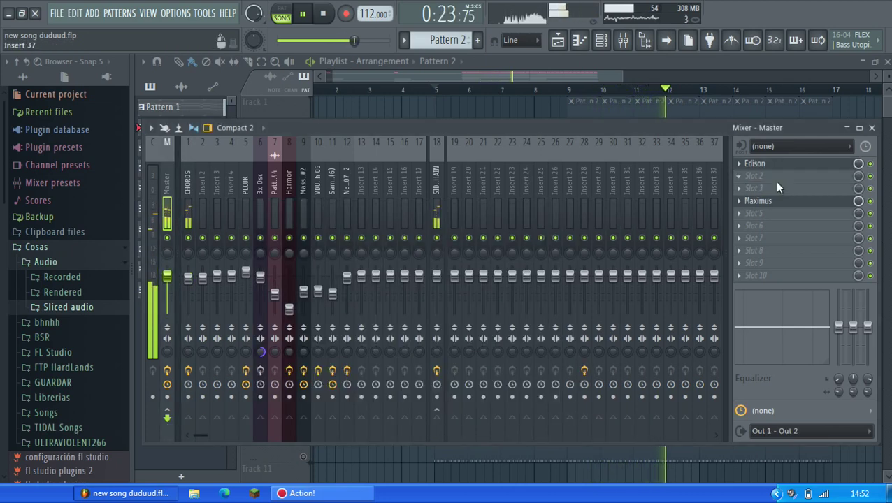
{"action": "left_click", "coordinate": [776, 184]}
{"action": "left_click", "coordinate": [369, 61]}
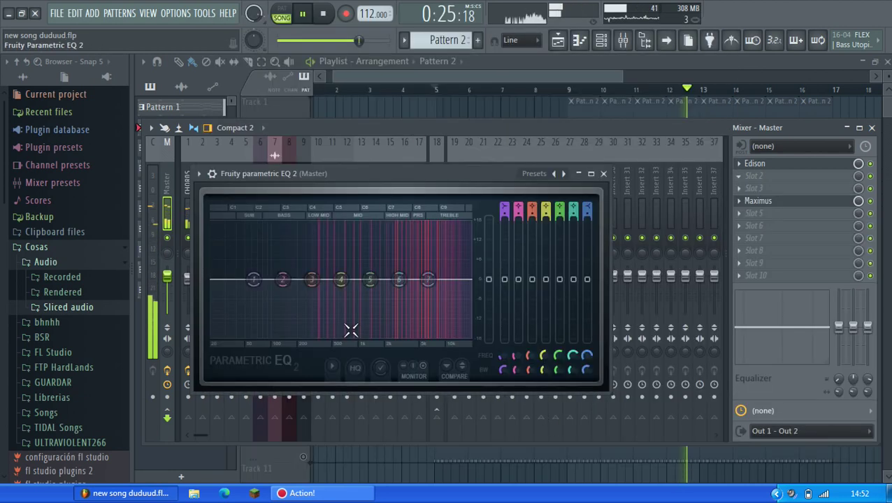
Step: Widen bands 4 and 5 of the Master EQ and cut both bands slightly
{"action": "scroll", "coordinate": [249, 292], "scroll_direction": "down", "scroll_amount": 2}
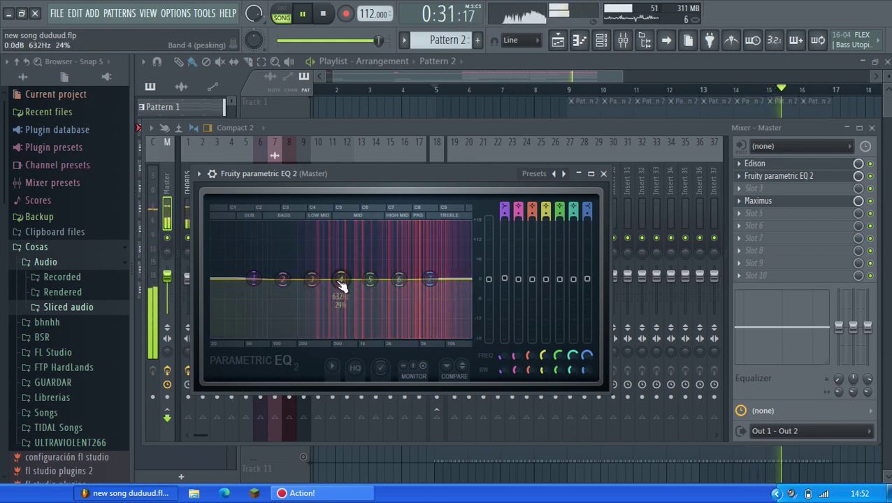
{"action": "scroll", "coordinate": [346, 286], "scroll_direction": "down", "scroll_amount": 4}
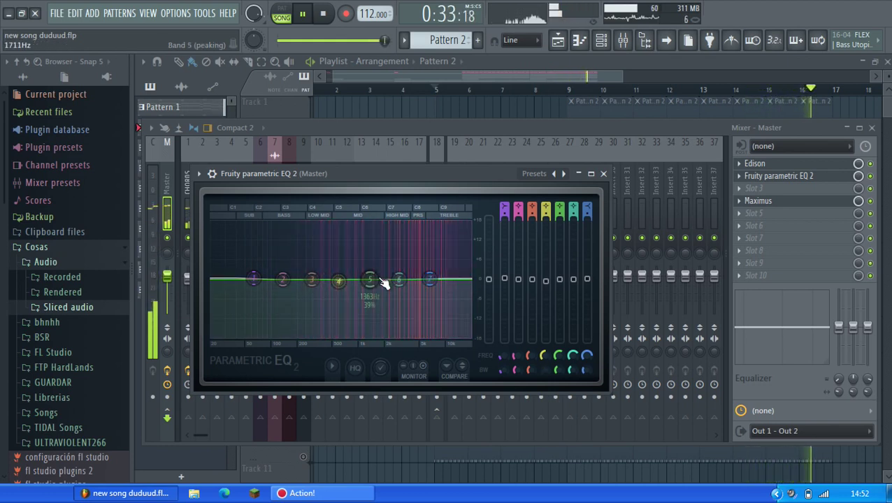
{"action": "key", "text": "space"}
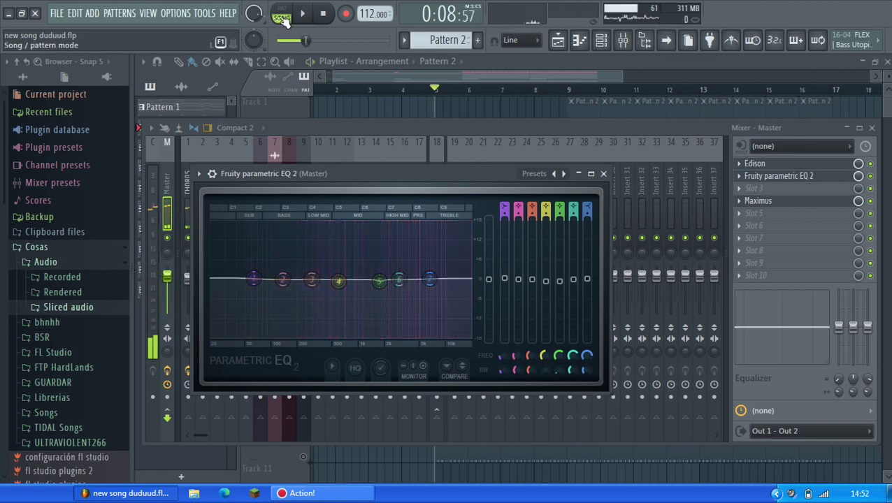
Step: Enable Tracks 1 and 2 alongside Track 3 and play the section from bar 9
{"action": "left_click", "coordinate": [566, 94]}
{"action": "key", "text": "space"}
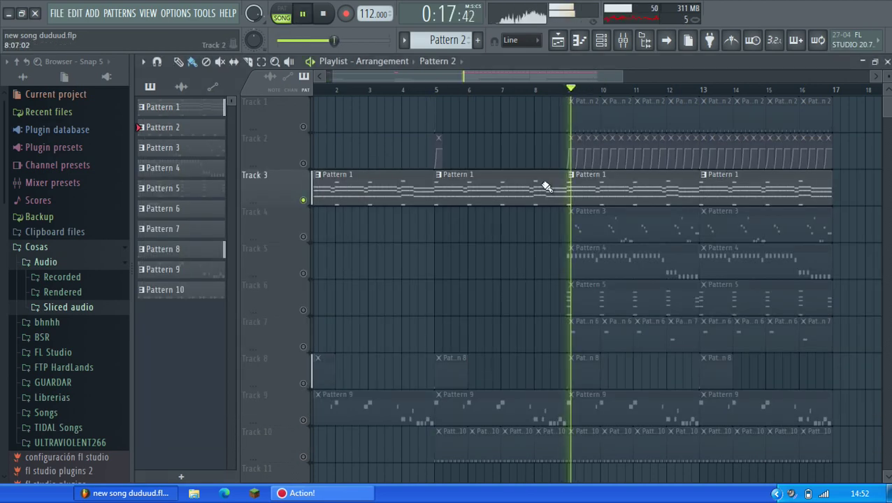
{"action": "scroll", "coordinate": [360, 197], "scroll_direction": "down", "scroll_amount": 3}
{"action": "scroll", "coordinate": [462, 251], "scroll_direction": "up", "scroll_amount": 5}
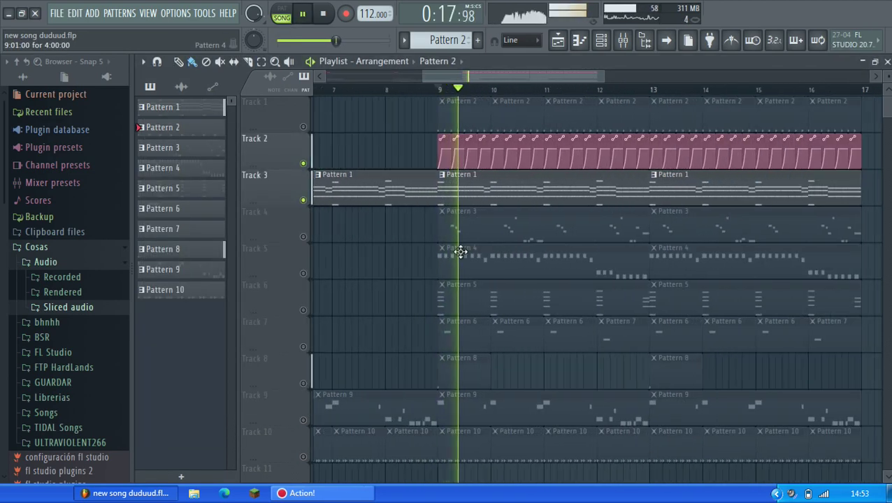
{"action": "key", "text": "space"}
{"action": "left_click", "coordinate": [303, 127]}
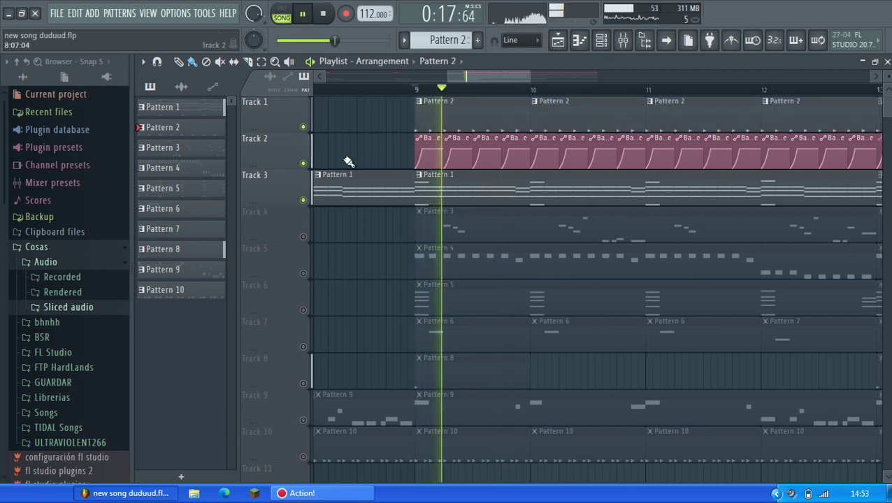
{"action": "scroll", "coordinate": [559, 139], "scroll_direction": "down", "scroll_amount": 1}
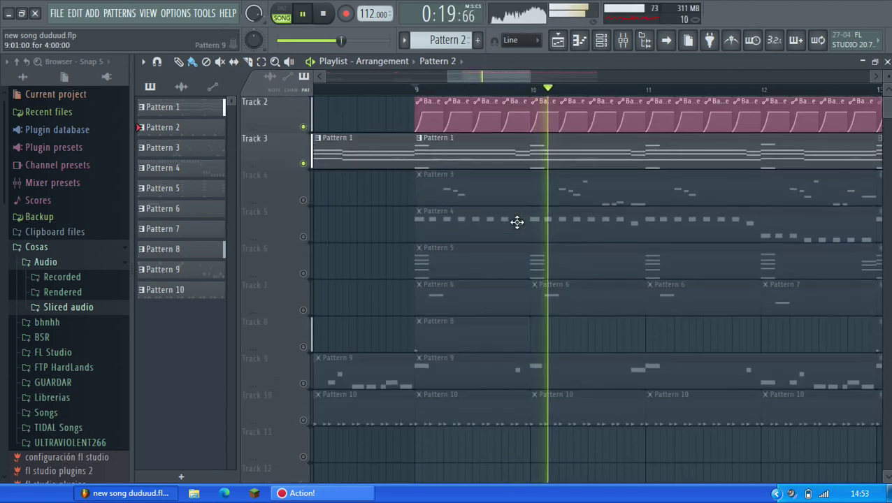
Step: Enable Track 5 as well and replay the section from bar 9
{"action": "key", "text": "space"}
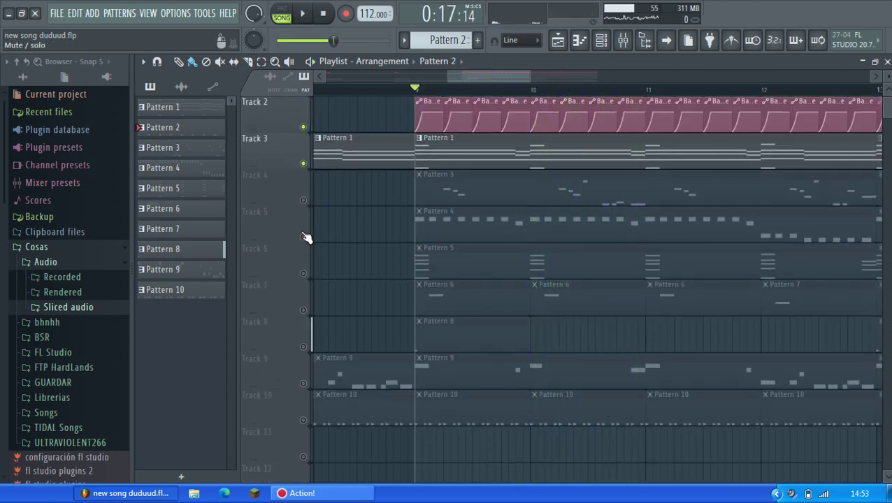
{"action": "left_click", "coordinate": [303, 236]}
{"action": "key", "text": "space"}
{"action": "scroll", "coordinate": [677, 400], "scroll_direction": "down", "scroll_amount": 1}
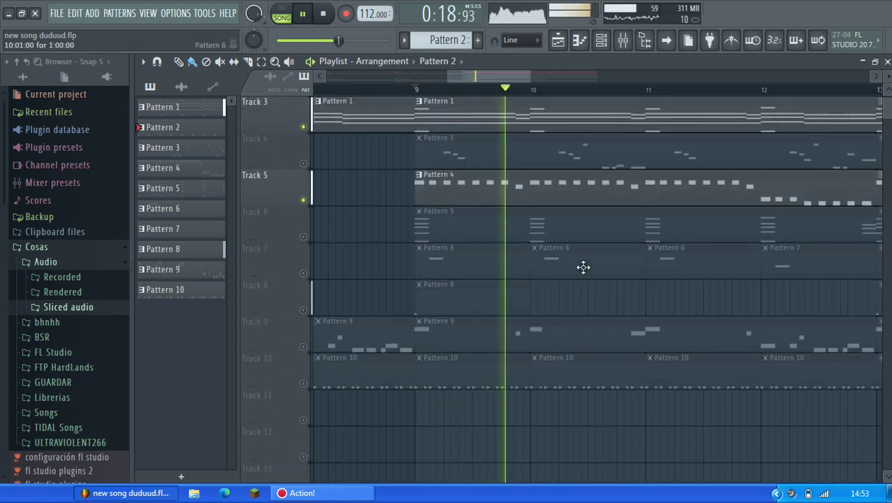
{"action": "scroll", "coordinate": [463, 282], "scroll_direction": "down", "scroll_amount": 3}
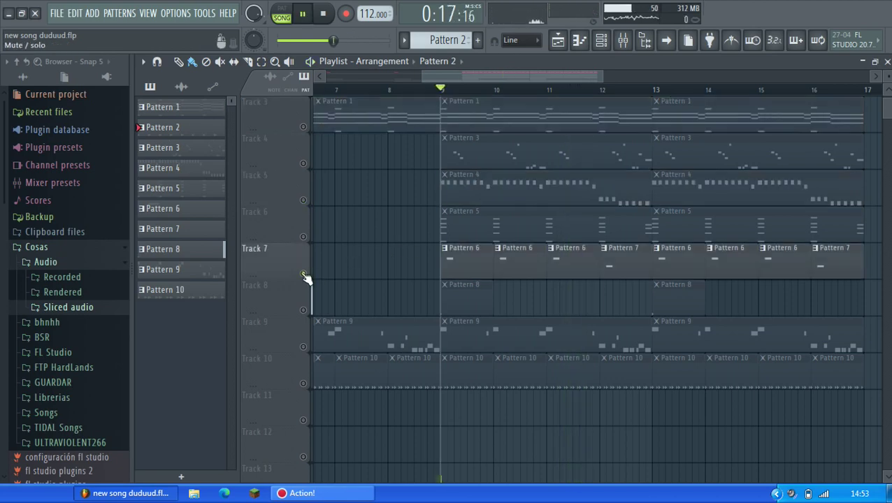
Step: Cancel the solo on Track 7 to enable every playlist track, and play from bar 9
{"action": "key", "text": "space"}
{"action": "right_click", "coordinate": [303, 273]}
{"action": "key", "text": "space"}
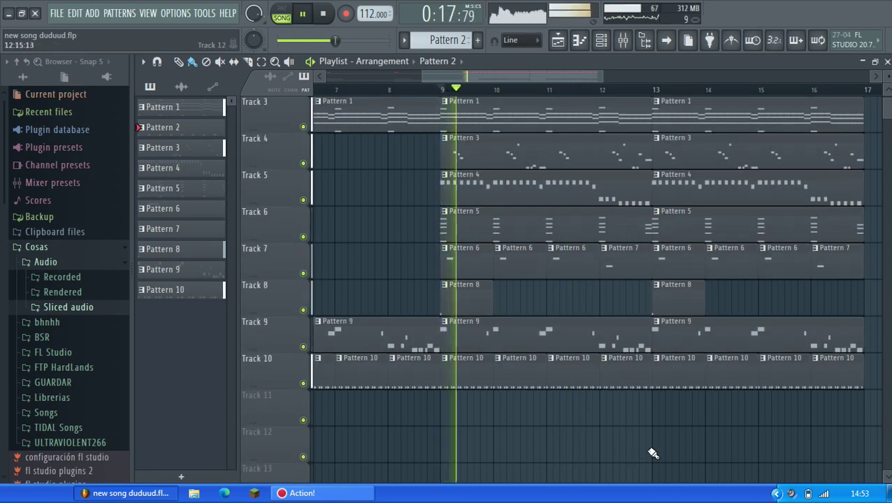
{"action": "scroll", "coordinate": [653, 454], "scroll_direction": "up", "scroll_amount": 2}
{"action": "scroll", "coordinate": [601, 412], "scroll_direction": "down", "scroll_amount": 2}
{"action": "scroll", "coordinate": [602, 415], "scroll_direction": "up", "scroll_amount": 2}
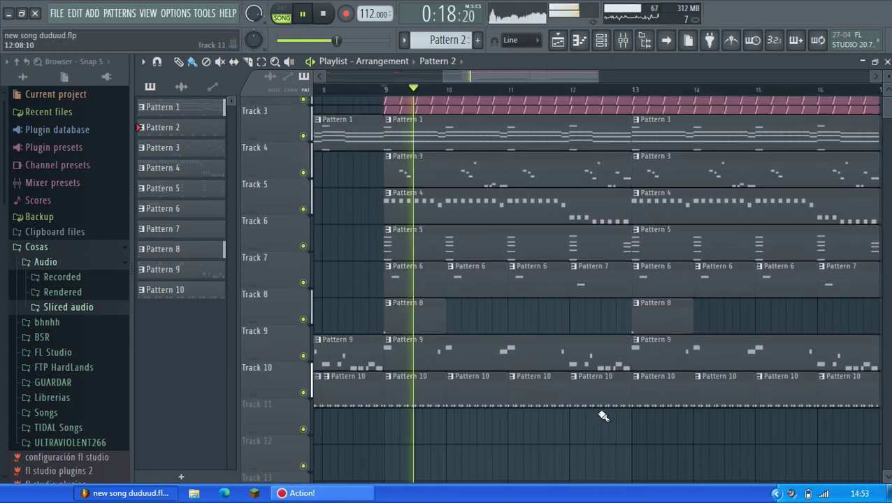
Step: Enlarge the channel rack downward so more channels fit in its window
{"action": "left_click", "coordinate": [602, 41]}
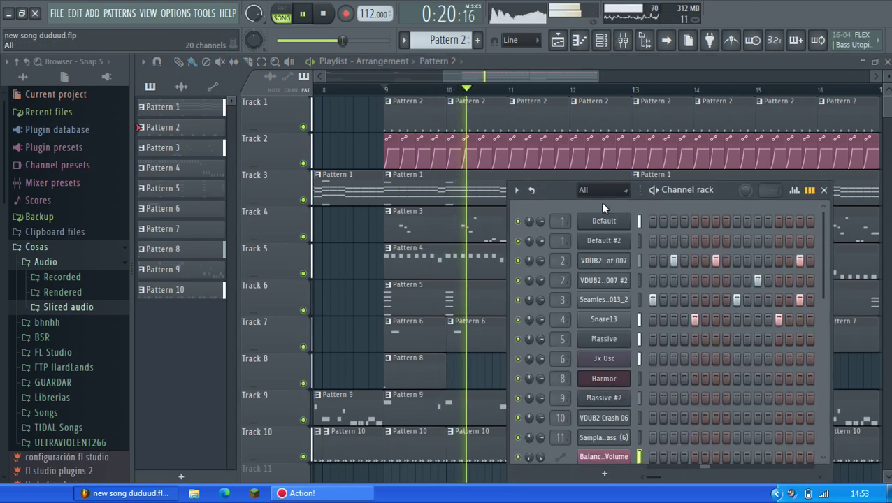
{"action": "scroll", "coordinate": [644, 204], "scroll_direction": "down", "scroll_amount": 3}
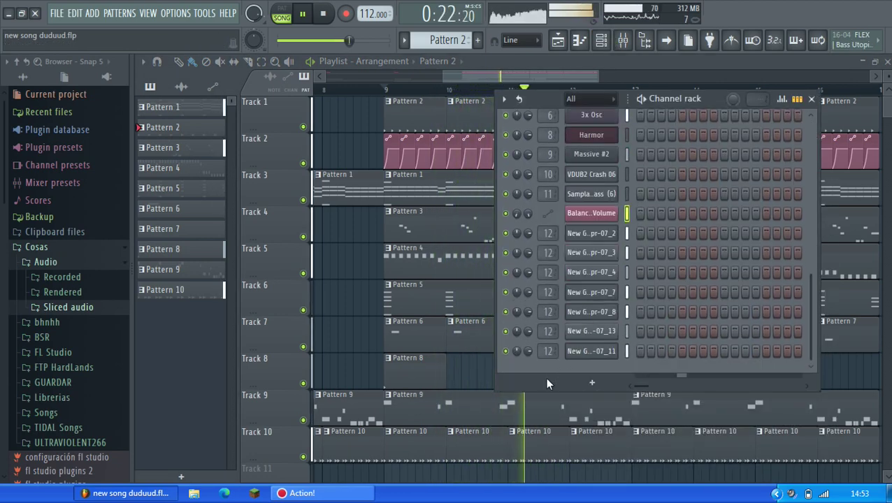
{"action": "left_click_drag", "start_coordinate": [549, 391], "coordinate": [559, 459]}
{"action": "left_click", "coordinate": [343, 324]}
Step: Listen to the full arrangement while reviewing its tracks in the playlist, and stop playback
{"action": "scroll", "coordinate": [355, 326], "scroll_direction": "down", "scroll_amount": 4}
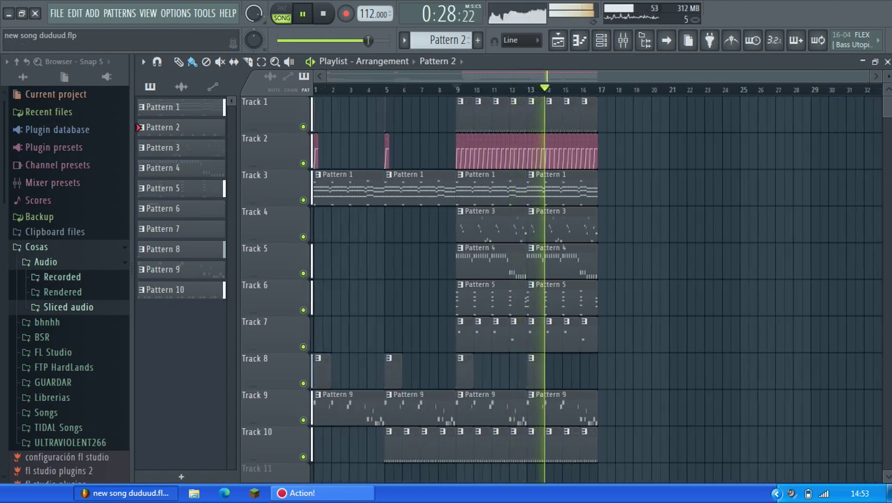
{"action": "scroll", "coordinate": [521, 329], "scroll_direction": "up", "scroll_amount": 3}
{"action": "scroll", "coordinate": [519, 332], "scroll_direction": "down", "scroll_amount": 3}
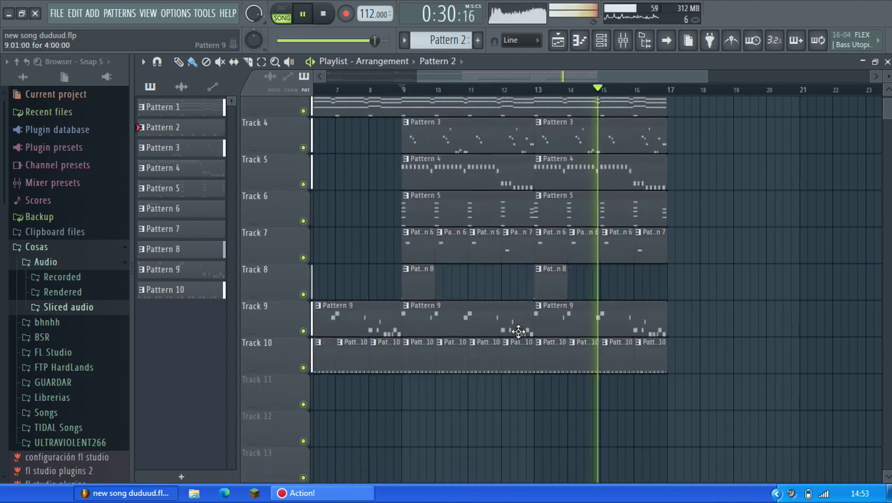
{"action": "scroll", "coordinate": [518, 332], "scroll_direction": "up", "scroll_amount": 2}
{"action": "key", "text": "space"}
Step: Open the Rendered audio folder in the browser and save the project
{"action": "left_click", "coordinate": [62, 292]}
{"action": "left_click", "coordinate": [58, 14]}
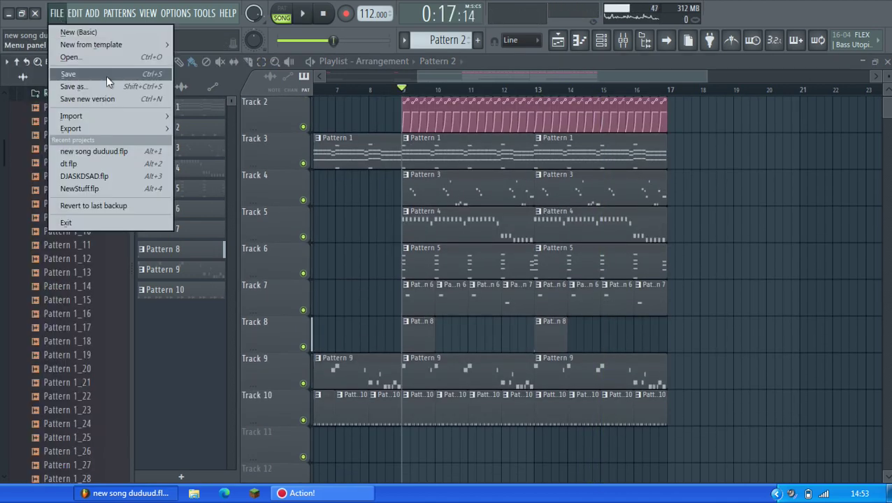
{"action": "left_click", "coordinate": [107, 77]}
Step: Audition the rendered Pattern samples one after another, from Pattern 1_3 on to Pattern 8
{"action": "left_click", "coordinate": [46, 133]}
{"action": "left_click", "coordinate": [56, 232]}
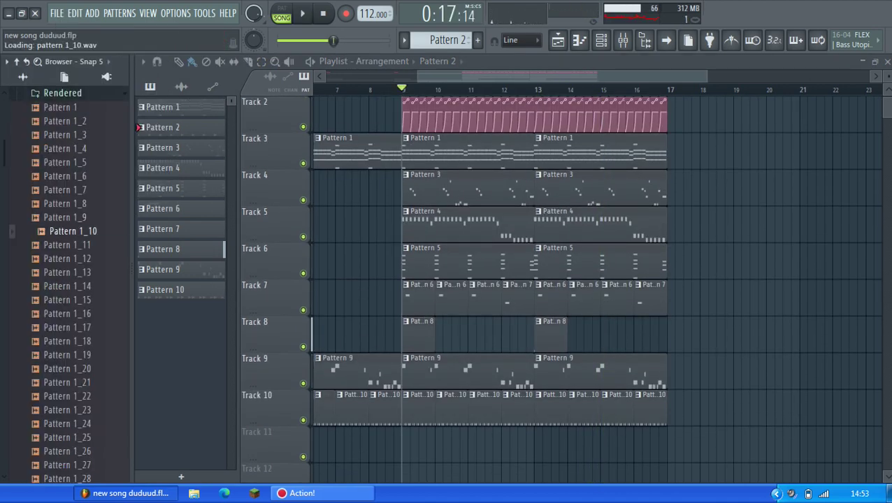
{"action": "key", "text": "Down"}
{"action": "key", "text": "Down"}
{"action": "key", "text": "Down"}
{"action": "key", "text": "Down"}
{"action": "key", "text": "Down"}
{"action": "key", "text": "Down"}
{"action": "key", "text": "Down"}
{"action": "key", "text": "Down"}
{"action": "key", "text": "Down"}
{"action": "key", "text": "Down"}
{"action": "key", "text": "Down"}
{"action": "key", "text": "Down"}
{"action": "key", "text": "Down"}
{"action": "key", "text": "Down"}
{"action": "key", "text": "Down"}
{"action": "key", "text": "Down"}
{"action": "key", "text": "Down"}
{"action": "key", "text": "Down"}
{"action": "key", "text": "Down"}
{"action": "key", "text": "Down"}
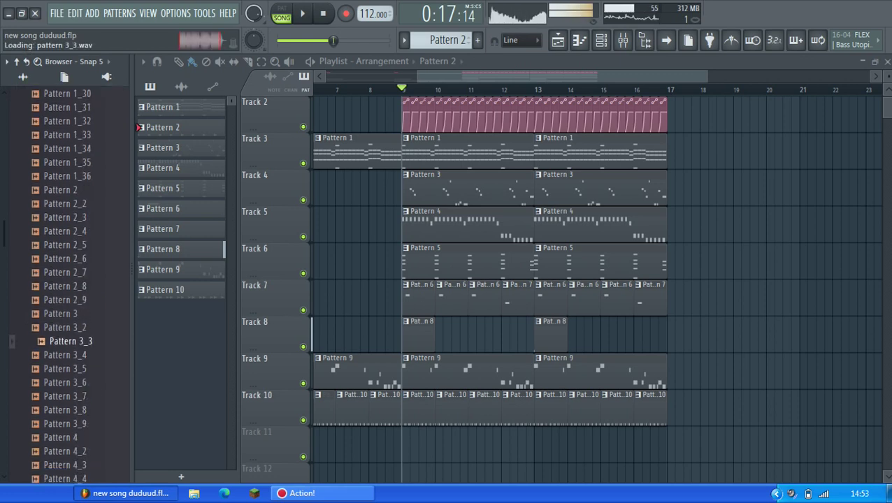
{"action": "key", "text": "Down"}
{"action": "key", "text": "Down"}
{"action": "key", "text": "Down"}
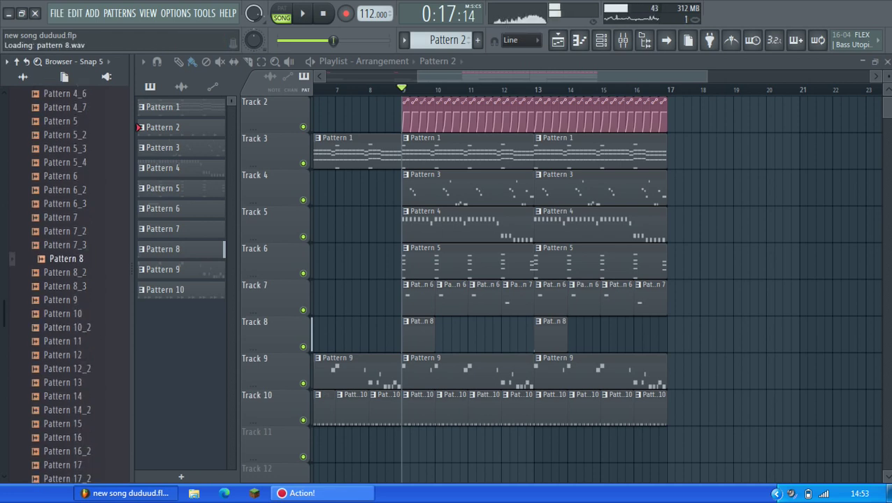
Step: Audition samples in the Sliced audio folder, such as 01 Hello, 01 Ok and 15 OMFG Hello (chord)
{"action": "scroll", "coordinate": [77, 279], "scroll_direction": "down", "scroll_amount": 10}
{"action": "left_click", "coordinate": [90, 260]}
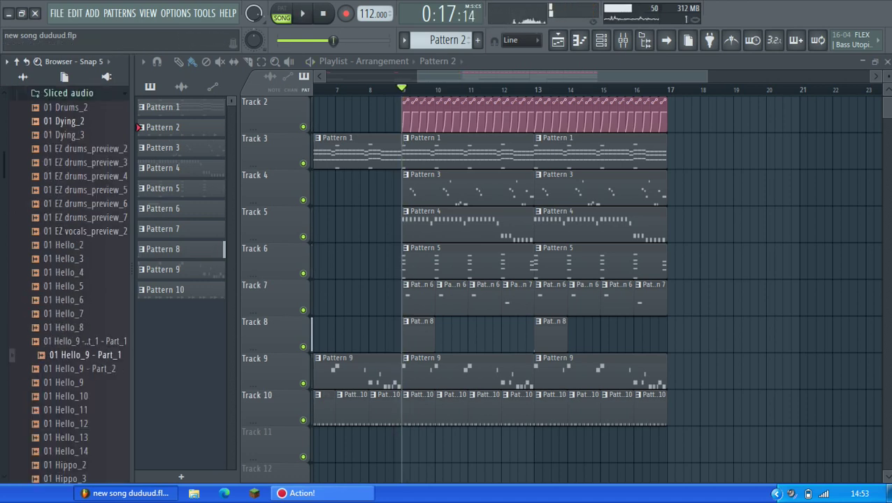
{"action": "scroll", "coordinate": [84, 240], "scroll_direction": "down", "scroll_amount": 10}
{"action": "left_click", "coordinate": [85, 240]}
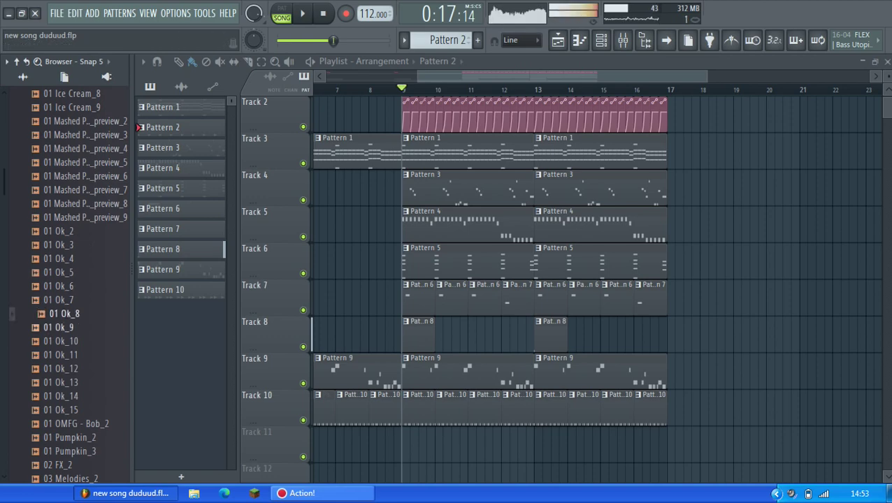
{"action": "left_click", "coordinate": [84, 369]}
{"action": "scroll", "coordinate": [85, 370], "scroll_direction": "down", "scroll_amount": 8}
{"action": "left_click", "coordinate": [84, 328]}
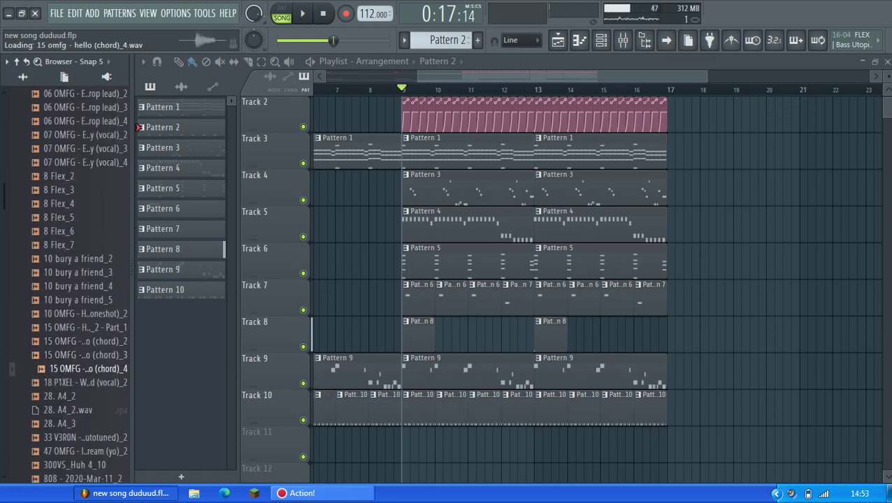
Step: Audition the following sliced audio samples one by one, down to claps_128bpm_B_major_2
{"action": "key", "text": "Down"}
{"action": "key", "text": "Down"}
{"action": "key", "text": "Down"}
{"action": "key", "text": "Down"}
{"action": "key", "text": "Down"}
{"action": "key", "text": "Down"}
{"action": "key", "text": "Down"}
{"action": "key", "text": "Down"}
{"action": "key", "text": "Down"}
{"action": "key", "text": "Down"}
{"action": "key", "text": "Down"}
{"action": "key", "text": "Down"}
{"action": "key", "text": "Down"}
{"action": "key", "text": "Down"}
{"action": "key", "text": "Down"}
{"action": "key", "text": "Down"}
{"action": "key", "text": "Down"}
{"action": "key", "text": "Down"}
{"action": "key", "text": "Down"}
{"action": "key", "text": "Down"}
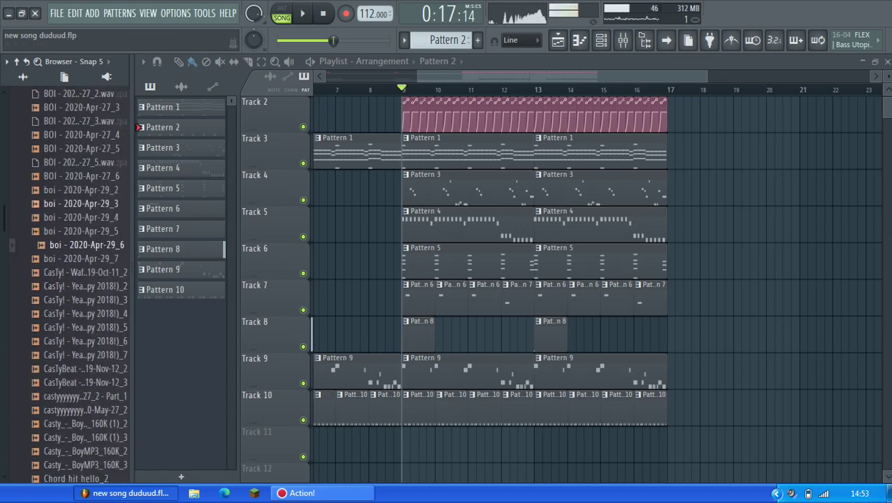
{"action": "key", "text": "Down"}
{"action": "key", "text": "Down"}
{"action": "key", "text": "Down"}
{"action": "key", "text": "Down"}
{"action": "key", "text": "Down"}
{"action": "key", "text": "Down"}
{"action": "key", "text": "Down"}
{"action": "key", "text": "Down"}
{"action": "key", "text": "Down"}
{"action": "key", "text": "Down"}
{"action": "key", "text": "Down"}
{"action": "key", "text": "Down"}
{"action": "key", "text": "Down"}
{"action": "key", "text": "Down"}
{"action": "key", "text": "Down"}
{"action": "key", "text": "Down"}
{"action": "key", "text": "Down"}
{"action": "key", "text": "Down"}
{"action": "key", "text": "Down"}
{"action": "key", "text": "Down"}
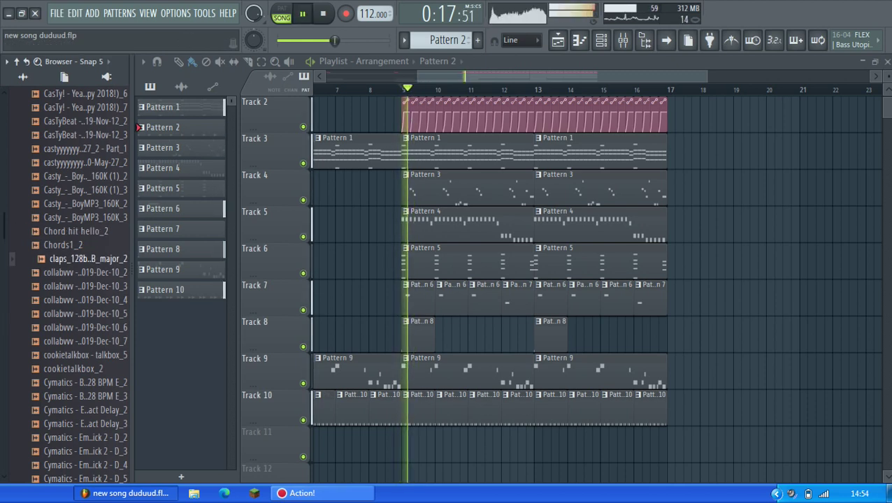
Step: Add claps_128bpm_B_major_2 as a new channel at the end of the rack and raise its sample start
{"action": "left_click_drag", "start_coordinate": [88, 258], "coordinate": [601, 40]}
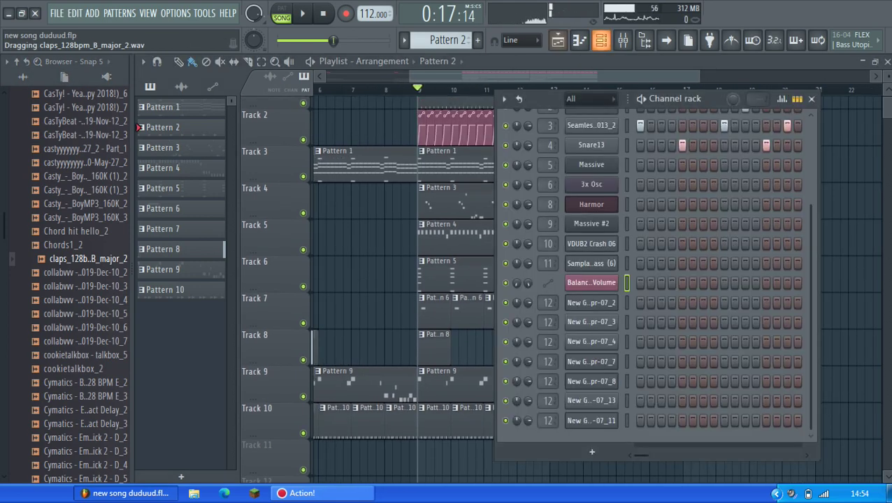
{"action": "left_click_drag", "start_coordinate": [592, 444], "coordinate": [584, 473]}
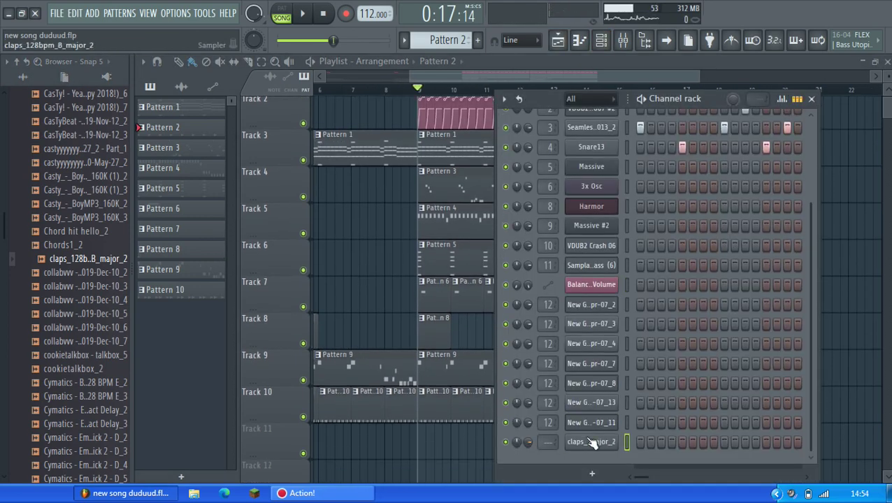
{"action": "left_click", "coordinate": [591, 443]}
{"action": "left_click_drag", "start_coordinate": [344, 300], "coordinate": [343, 278]}
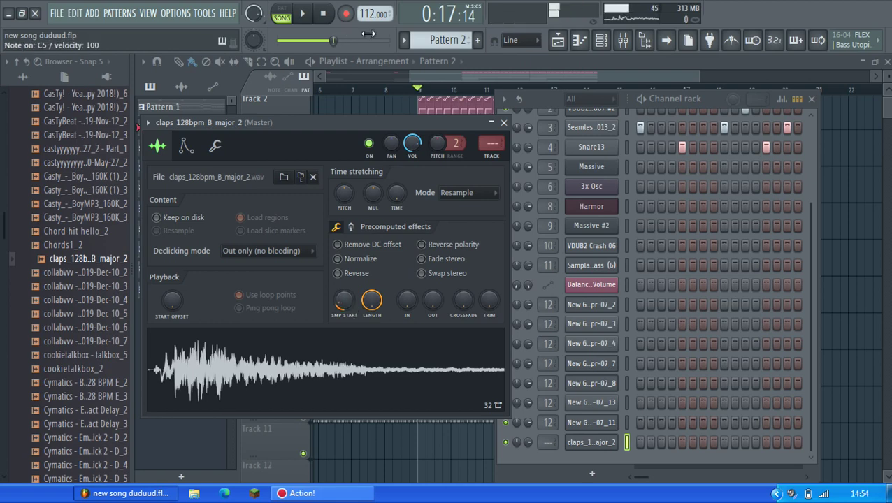
Step: Select the empty Pattern 11 and reduce the claps channel's volume envelope attack and release to minimum
{"action": "left_click", "coordinate": [404, 41]}
{"action": "left_click", "coordinate": [434, 170]}
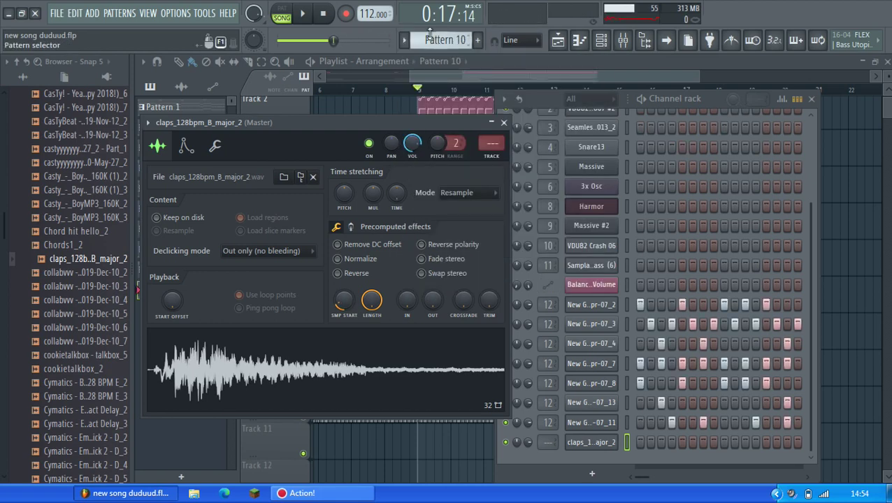
{"action": "left_click", "coordinate": [186, 145]}
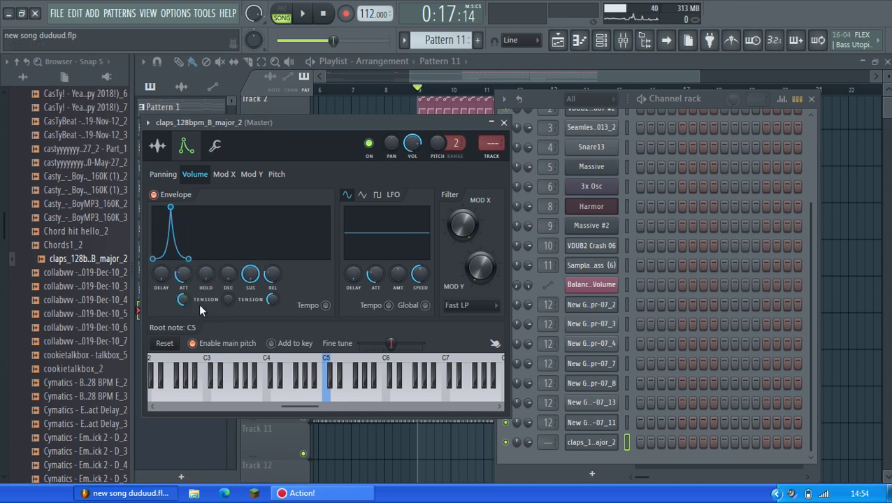
{"action": "left_click_drag", "start_coordinate": [188, 270], "coordinate": [151, 293]}
{"action": "left_click_drag", "start_coordinate": [268, 279], "coordinate": [269, 250]}
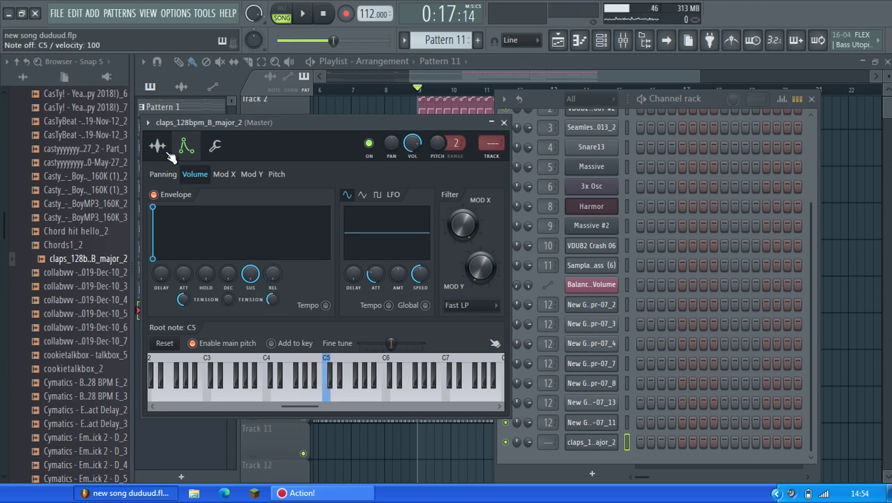
{"action": "key", "text": "z"}
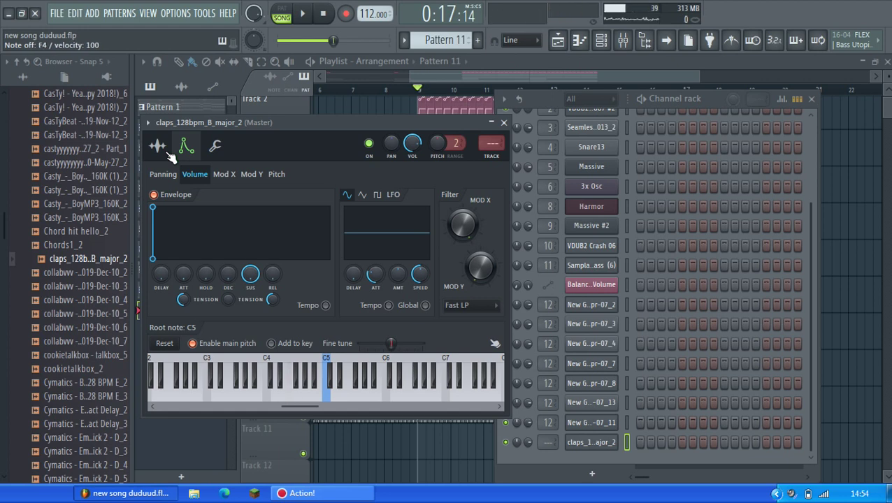
Step: Play the claps sample over the song from bar 9, stop, and return the song position to the start
{"action": "left_click", "coordinate": [166, 150]}
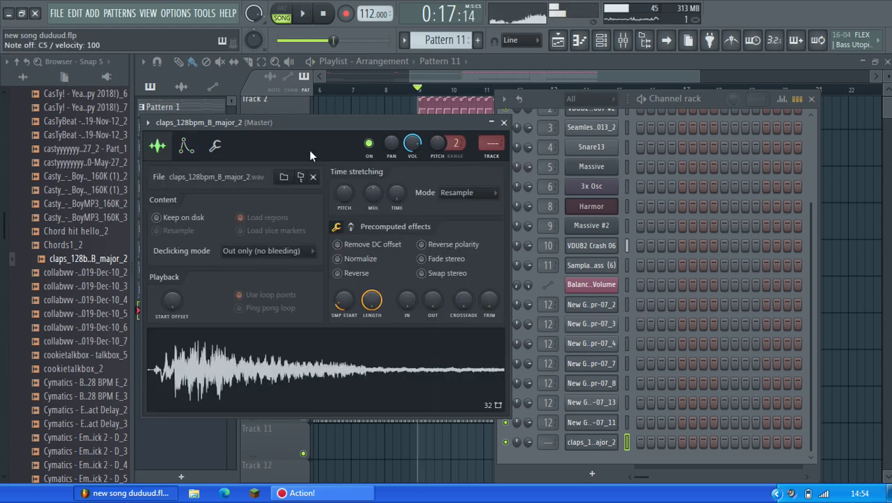
{"action": "key", "text": "space"}
{"action": "key", "text": "z"}
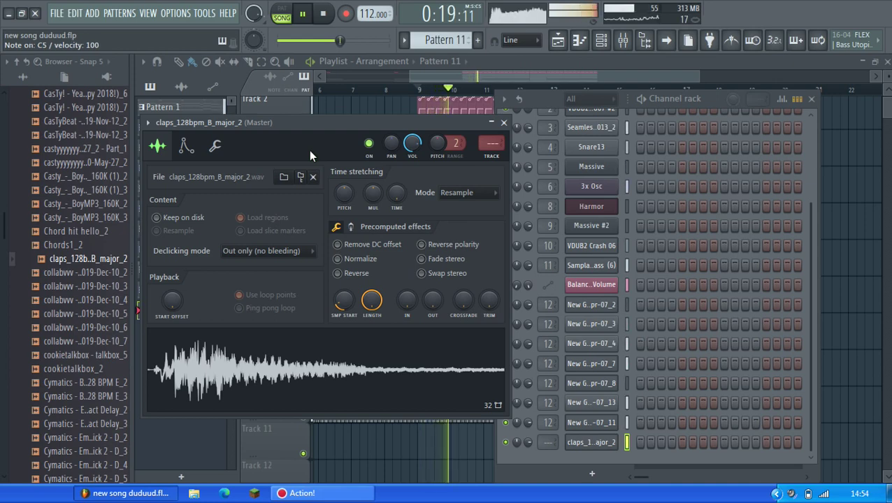
{"action": "key", "text": "space"}
{"action": "left_click_drag", "start_coordinate": [341, 90], "coordinate": [203, 91]}
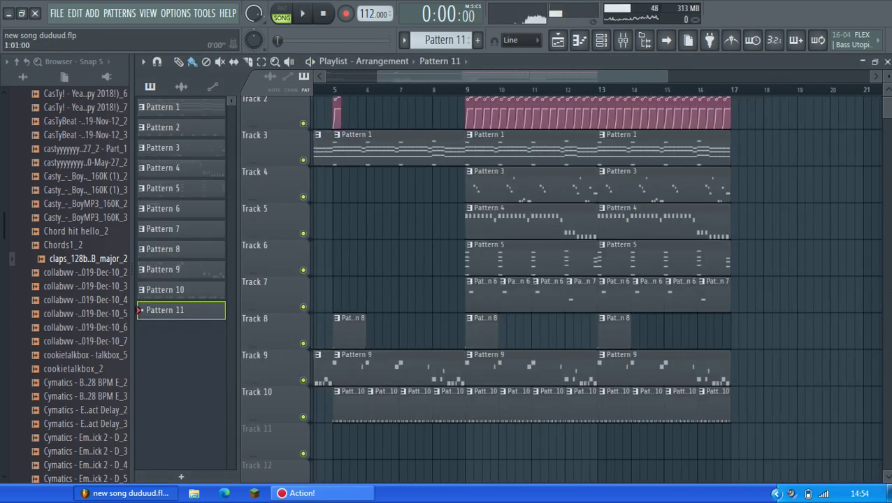
Step: Play the song from the start, jump to bar 5, and stop with the channel rack open
{"action": "key", "text": "space"}
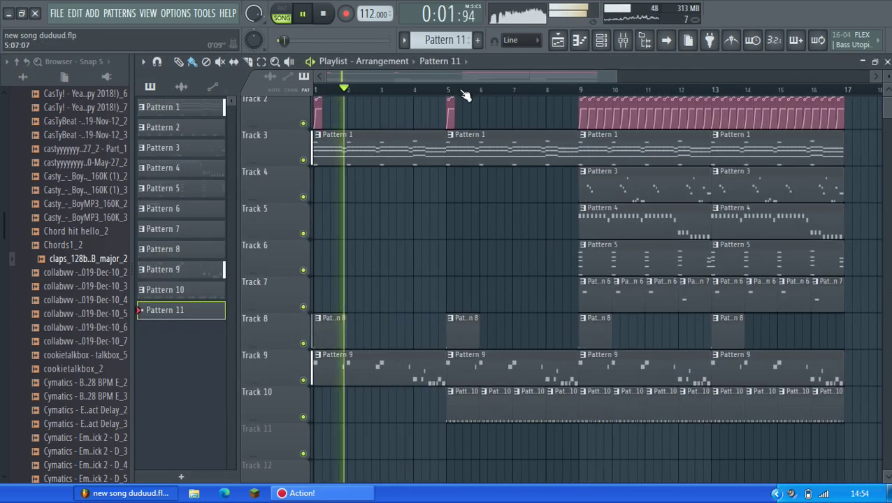
{"action": "left_click", "coordinate": [449, 91]}
{"action": "scroll", "coordinate": [521, 153], "scroll_direction": "up", "scroll_amount": 1}
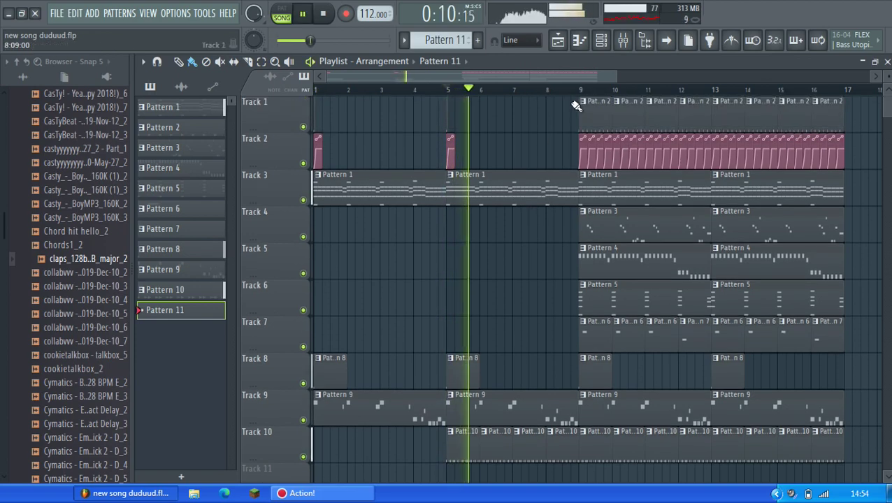
{"action": "left_click", "coordinate": [601, 40]}
{"action": "key", "text": "space"}
Step: Audition the sliced samples following the claps one by one, from the collabvv slices down to C_FuzzBass_4
{"action": "left_click", "coordinate": [82, 274]}
{"action": "left_click", "coordinate": [81, 300]}
{"action": "left_click", "coordinate": [81, 341]}
{"action": "left_click", "coordinate": [81, 369]}
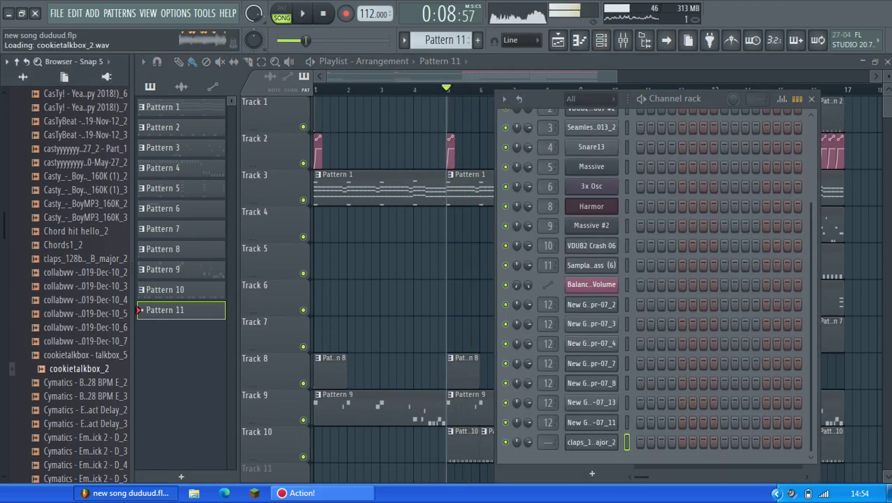
{"action": "scroll", "coordinate": [80, 363], "scroll_direction": "down", "scroll_amount": 6}
{"action": "left_click", "coordinate": [81, 357]}
{"action": "key", "text": "Down"}
{"action": "key", "text": "Down"}
{"action": "key", "text": "Down"}
{"action": "key", "text": "Down"}
{"action": "key", "text": "Down"}
{"action": "key", "text": "Down"}
{"action": "key", "text": "Down"}
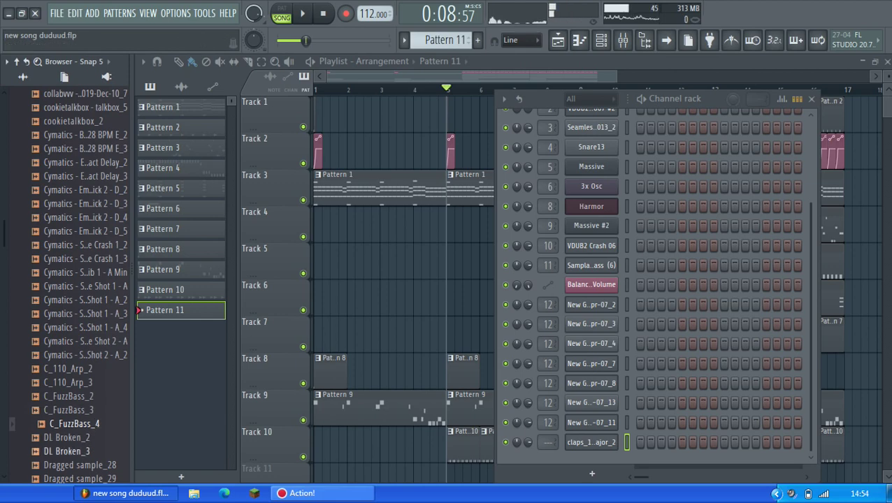
Step: Audition the samples from the drum loops through the evil_2 slices, down to evil_2 - 2020-Mar-16_9
{"action": "scroll", "coordinate": [91, 439], "scroll_direction": "down", "scroll_amount": 6}
{"action": "scroll", "coordinate": [91, 439], "scroll_direction": "down", "scroll_amount": 2}
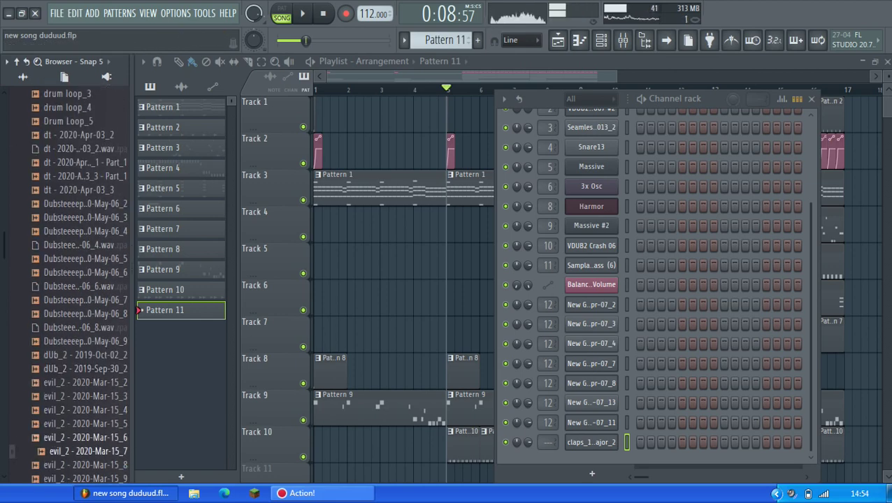
{"action": "scroll", "coordinate": [84, 450], "scroll_direction": "down", "scroll_amount": 9}
{"action": "key", "text": "Down"}
{"action": "key", "text": "Down"}
{"action": "key", "text": "Down"}
{"action": "key", "text": "Down"}
{"action": "key", "text": "Down"}
{"action": "key", "text": "Down"}
{"action": "key", "text": "Down"}
{"action": "key", "text": "Down"}
{"action": "key", "text": "Down"}
{"action": "key", "text": "Down"}
{"action": "key", "text": "Down"}
{"action": "key", "text": "Down"}
{"action": "key", "text": "Down"}
{"action": "key", "text": "Down"}
{"action": "key", "text": "Down"}
{"action": "key", "text": "Down"}
{"action": "key", "text": "Down"}
{"action": "key", "text": "Down"}
{"action": "key", "text": "Down"}
{"action": "key", "text": "Down"}
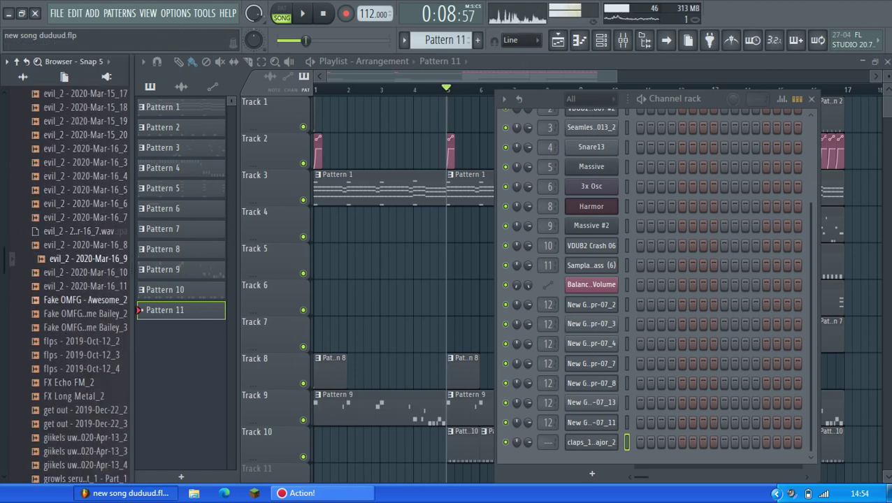
Step: Audition the Fake OMFG - Awesome_2 sample and the following slices down to flps - 2019-Oct-12_4
{"action": "key", "text": "Up"}
{"action": "key", "text": "Up"}
{"action": "key", "text": "Up"}
{"action": "key", "text": "Up"}
{"action": "key", "text": "Up"}
{"action": "key", "text": "Up"}
{"action": "key", "text": "Up"}
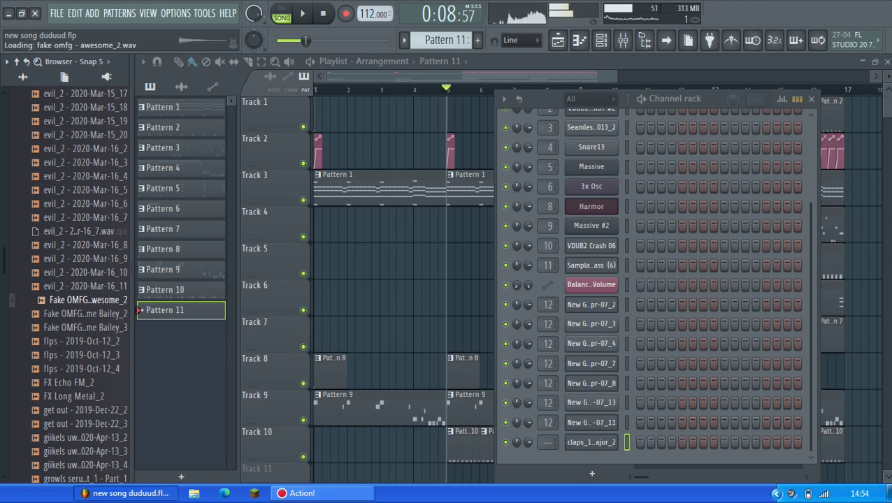
{"action": "key", "text": "Down"}
{"action": "key", "text": "Down"}
{"action": "key", "text": "Down"}
{"action": "key", "text": "Down"}
{"action": "key", "text": "Down"}
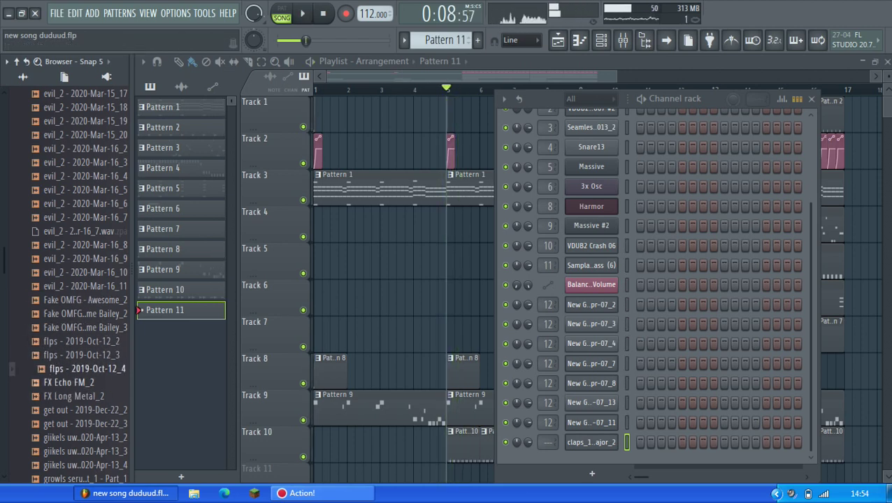
Step: Audition the samples from FX Echo FM_2 through the giikels uwu slices to the growls serum slices
{"action": "key", "text": "Down"}
{"action": "key", "text": "Down"}
{"action": "key", "text": "Down"}
{"action": "key", "text": "Down"}
{"action": "key", "text": "Down"}
{"action": "key", "text": "Down"}
{"action": "key", "text": "Down"}
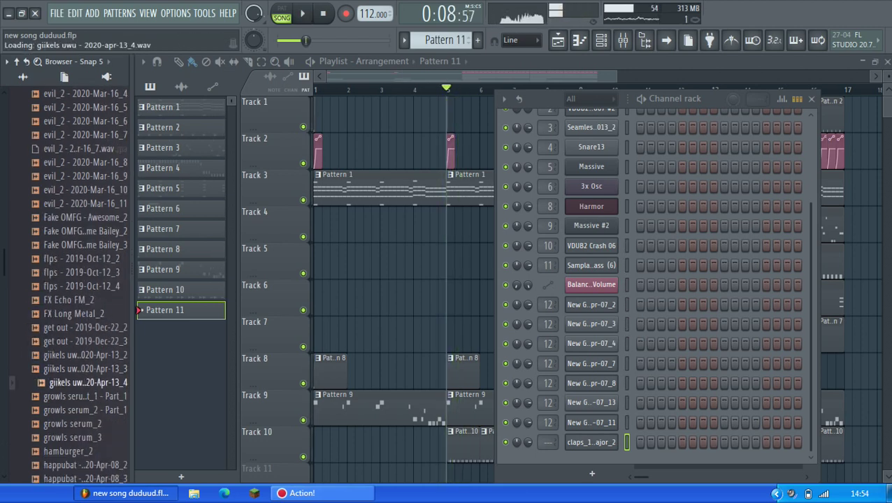
{"action": "key", "text": "Down"}
{"action": "key", "text": "Down"}
{"action": "key", "text": "Down"}
{"action": "key", "text": "Up"}
Step: Audition the Lacenti_X Dabstep_2 and naaaaa scarleth samples, continuing down to Natsuki Part_5
{"action": "scroll", "coordinate": [103, 428], "scroll_direction": "down", "scroll_amount": 8}
{"action": "left_click", "coordinate": [103, 427]}
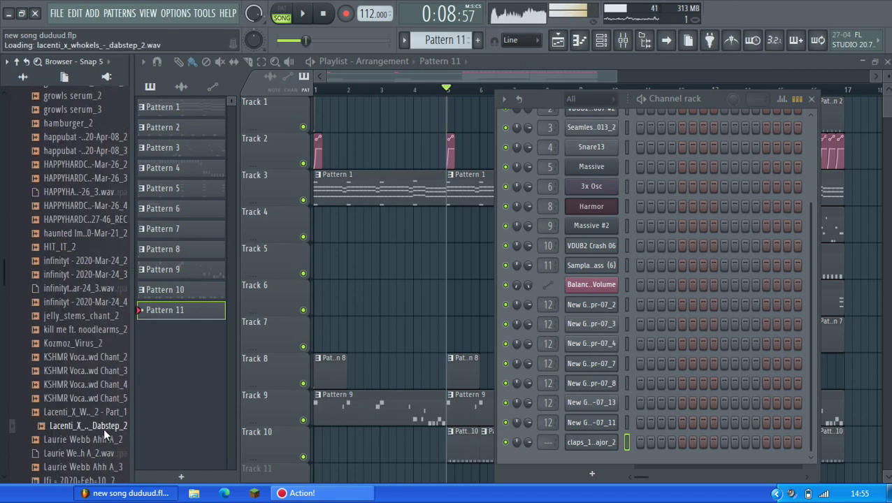
{"action": "scroll", "coordinate": [104, 342], "scroll_direction": "down", "scroll_amount": 8}
{"action": "left_click", "coordinate": [104, 342]}
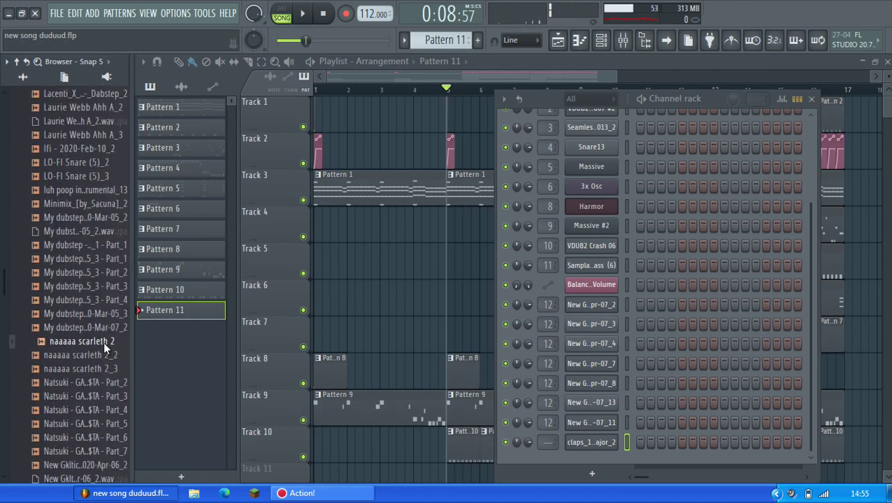
{"action": "key", "text": "Down"}
{"action": "key", "text": "Down"}
{"action": "key", "text": "Down"}
{"action": "key", "text": "Down"}
{"action": "key", "text": "Down"}
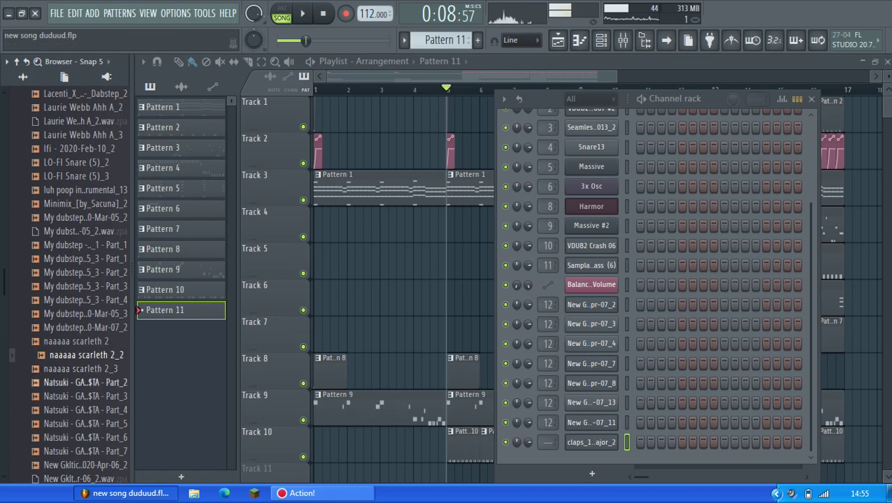
{"action": "key", "text": "Down"}
{"action": "key", "text": "Down"}
{"action": "key", "text": "Down"}
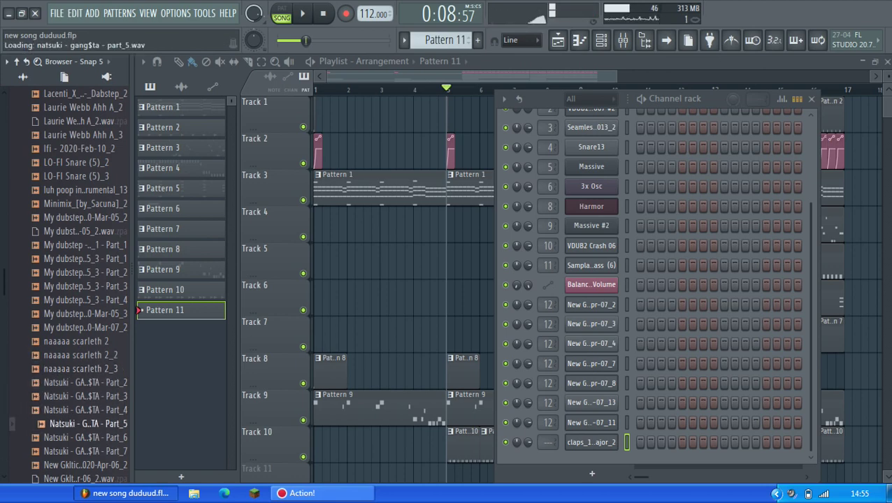
Step: Audition the remaining Natsuki parts and the first New Gkltich slices down to New Gkltich - 2020-Apr-07_3
{"action": "key", "text": "Down"}
{"action": "key", "text": "Down"}
{"action": "key", "text": "Down"}
{"action": "key", "text": "Down"}
{"action": "key", "text": "Down"}
{"action": "key", "text": "Down"}
{"action": "key", "text": "Down"}
{"action": "key", "text": "Down"}
{"action": "key", "text": "Down"}
{"action": "key", "text": "Down"}
{"action": "key", "text": "Down"}
{"action": "key", "text": "Down"}
{"action": "key", "text": "Down"}
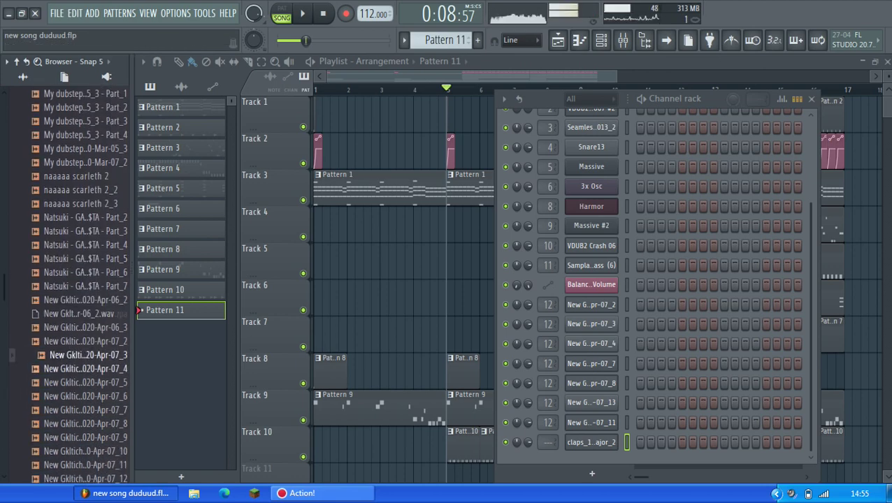
Step: Audition the remaining New Gkltich slices from New Gkltich - 2020-Apr-07_4 down to the Nikone a capela sample
{"action": "key", "text": "Down"}
{"action": "key", "text": "Down"}
{"action": "key", "text": "Down"}
{"action": "key", "text": "Down"}
{"action": "key", "text": "Down"}
{"action": "key", "text": "Down"}
{"action": "key", "text": "Down"}
{"action": "key", "text": "Down"}
{"action": "key", "text": "Down"}
{"action": "key", "text": "Down"}
{"action": "key", "text": "Down"}
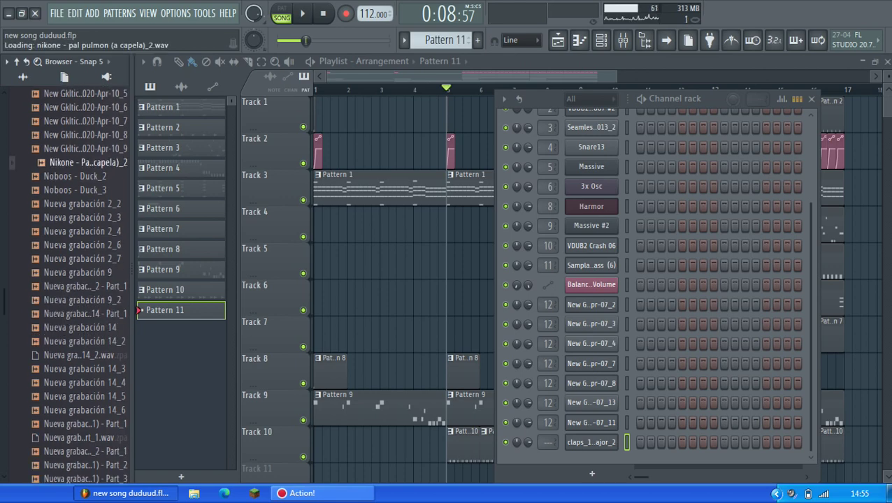
Step: Close the channel rack, play the song from bar 8, and stop
{"action": "key", "text": "F6"}
{"action": "left_click", "coordinate": [547, 89]}
{"action": "key", "text": "space"}
{"action": "scroll", "coordinate": [639, 241], "scroll_direction": "up", "scroll_amount": 5}
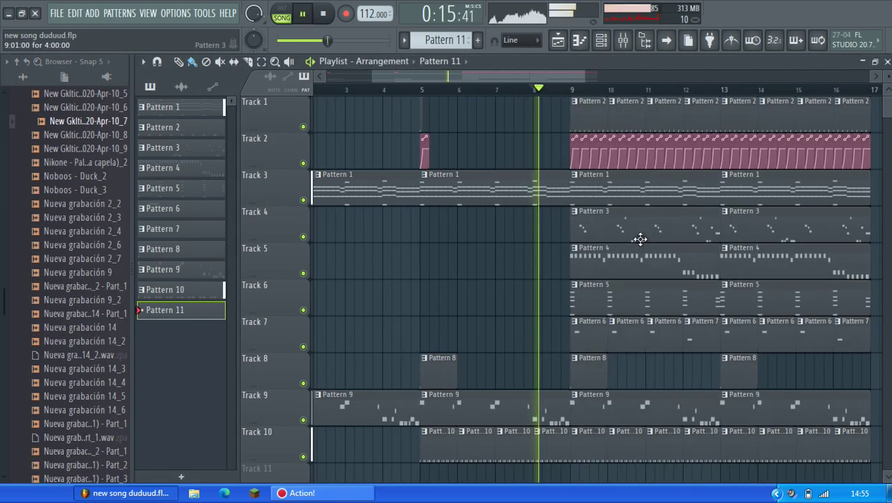
{"action": "scroll", "coordinate": [85, 242], "scroll_direction": "up", "scroll_amount": 4}
{"action": "key", "text": "space"}
Step: Audition New Gkltich - 2020-Apr-10_3 and 10_4, then play the song from bar 8 and stop
{"action": "left_click", "coordinate": [85, 243]}
{"action": "key", "text": "Up"}
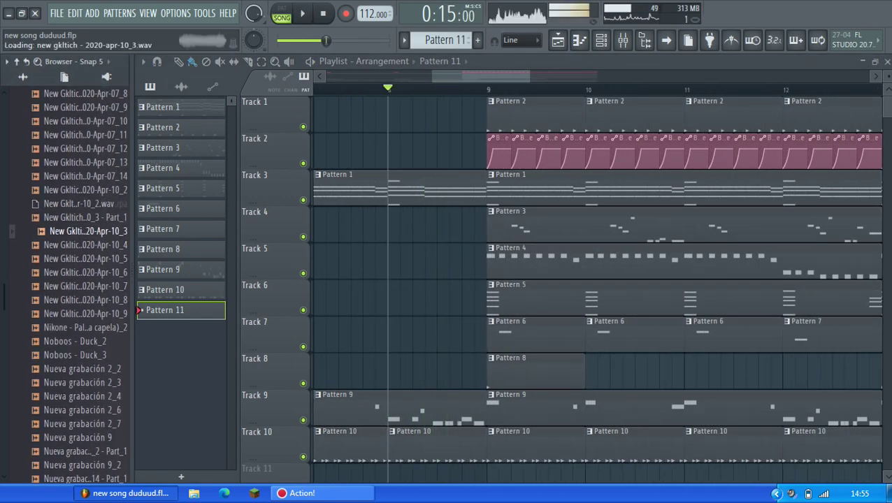
{"action": "key", "text": "Down"}
{"action": "key", "text": "space"}
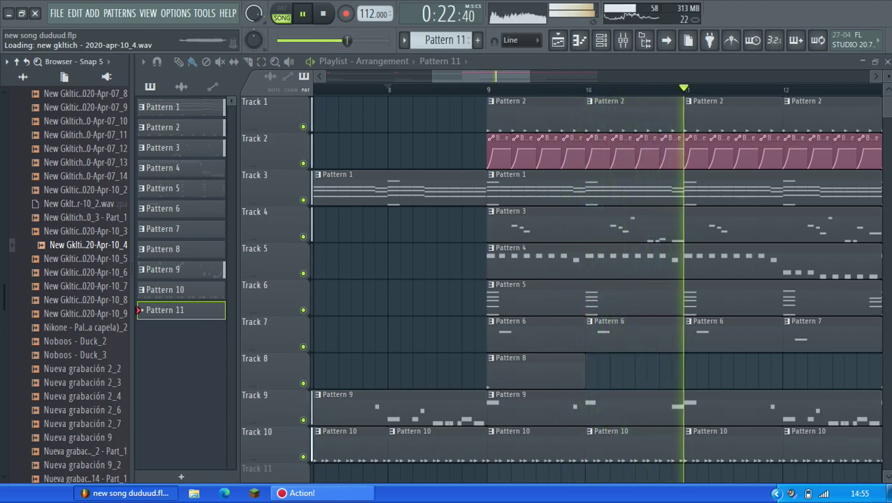
{"action": "key", "text": "space"}
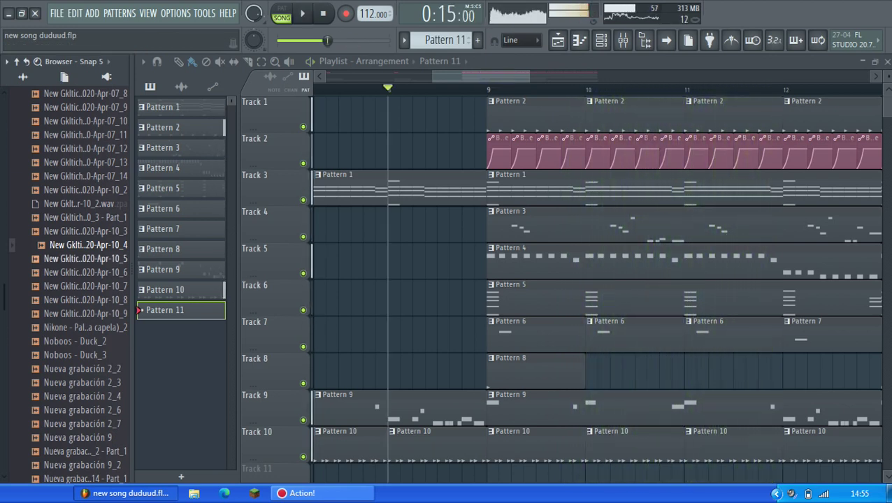
Step: Audition the following New Gkltich slices to 2020-Apr-10_8, playing the song from bar 8 for comparison
{"action": "key", "text": "Down"}
{"action": "key", "text": "Down"}
{"action": "key", "text": "Down"}
{"action": "key", "text": "Down"}
{"action": "key", "text": "Down"}
{"action": "key", "text": "Up"}
{"action": "key", "text": "space"}
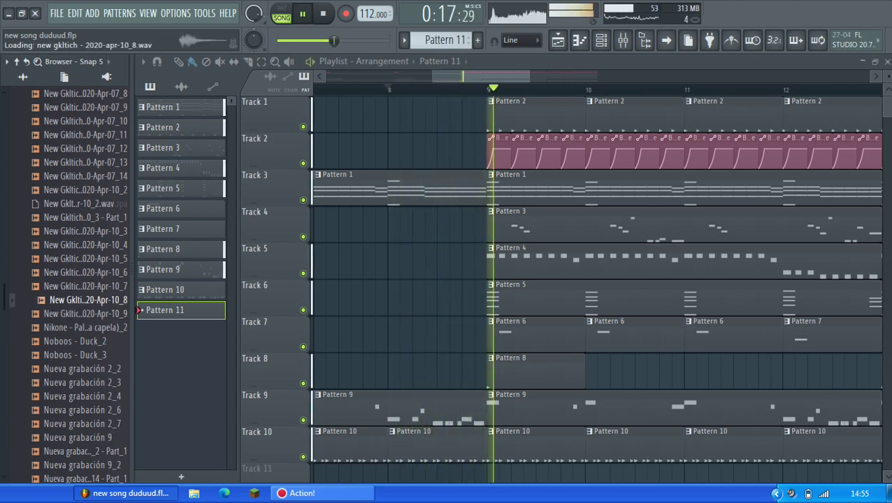
{"action": "key", "text": "space"}
Step: Add New Gkltich - 2020-Apr-10_8 as a new channel below the Balance volume automation and open its sampler settings
{"action": "key", "text": "F6"}
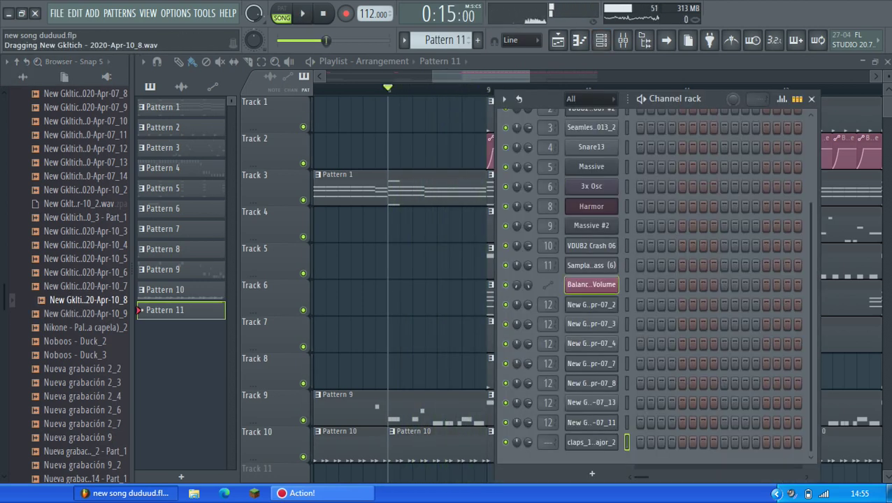
{"action": "left_click_drag", "start_coordinate": [595, 302], "coordinate": [593, 300]}
{"action": "left_click", "coordinate": [593, 305]}
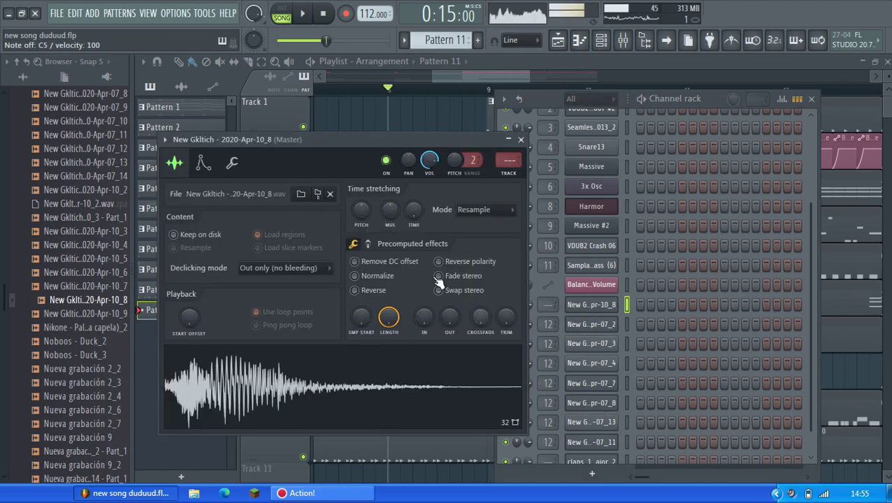
Step: Reduce the new glitch channel's volume envelope attack and hold to minimum and lower its release
{"action": "left_click", "coordinate": [202, 163]}
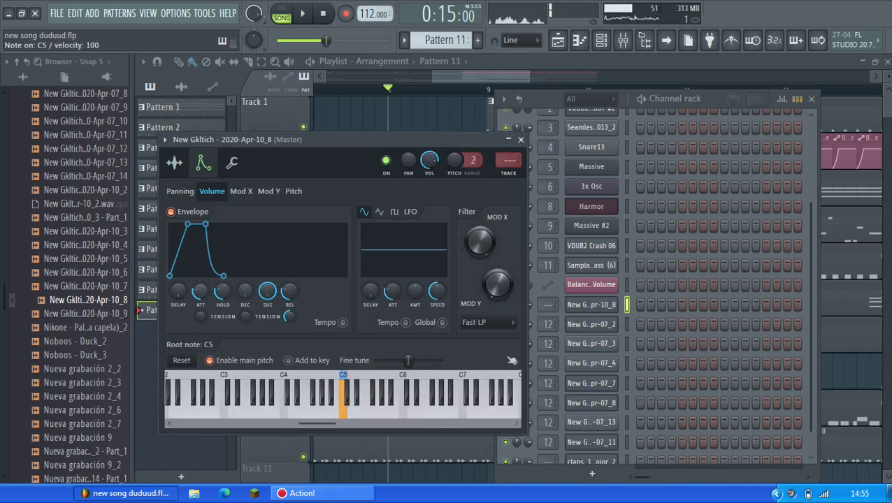
{"action": "left_click_drag", "start_coordinate": [201, 291], "coordinate": [202, 353]}
{"action": "left_click_drag", "start_coordinate": [223, 291], "coordinate": [228, 366]}
{"action": "mouse_move", "coordinate": [287, 292]}
{"action": "left_mouse_down"}
{"action": "mouse_move", "coordinate": [288, 325]}
{"action": "mouse_move", "coordinate": [288, 292]}
{"action": "left_mouse_up"}
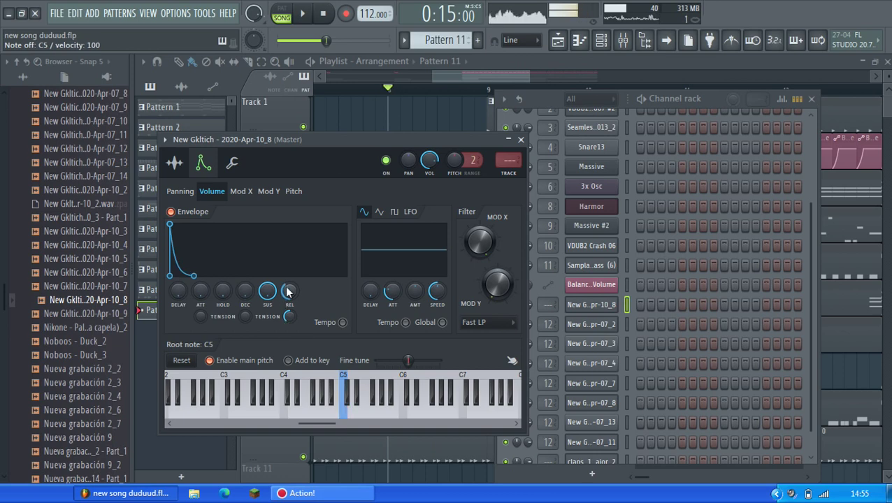
Step: Select the empty Pattern 11 and place it on Track 11 at bar 9
{"action": "left_click_drag", "start_coordinate": [500, 75], "coordinate": [495, 75]}
{"action": "left_click_drag", "start_coordinate": [446, 39], "coordinate": [446, 31]}
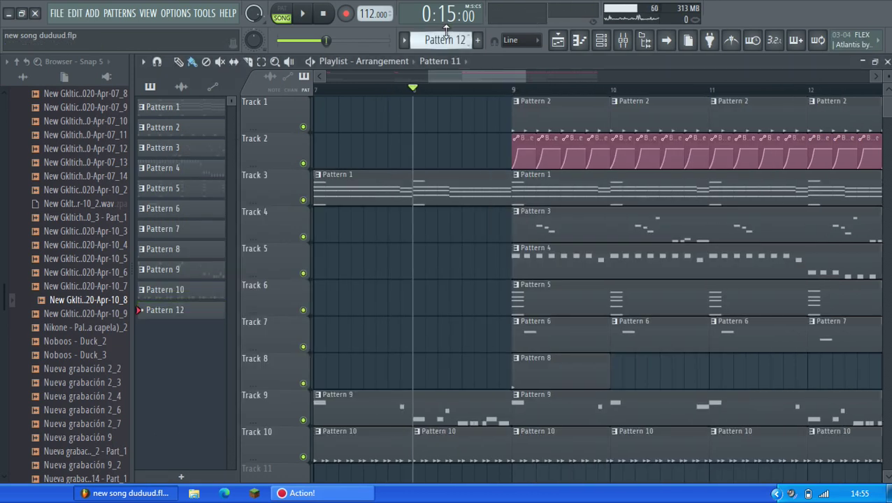
{"action": "scroll", "coordinate": [446, 35], "scroll_direction": "up", "scroll_amount": 2}
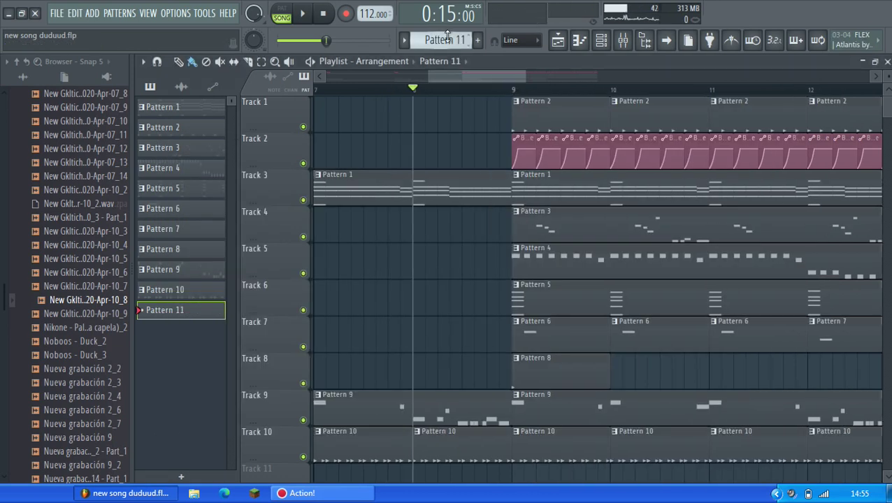
{"action": "scroll", "coordinate": [543, 301], "scroll_direction": "down", "scroll_amount": 5}
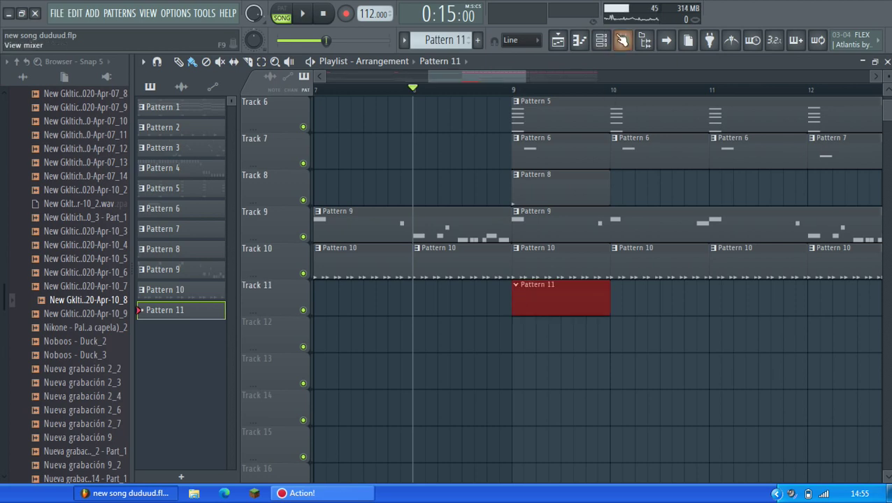
Step: Draw a C5 note about half a beat long at the start of Pattern 11 for the New Gkltich channel
{"action": "left_click", "coordinate": [600, 40]}
{"action": "left_click", "coordinate": [600, 40]}
{"action": "left_click", "coordinate": [578, 40]}
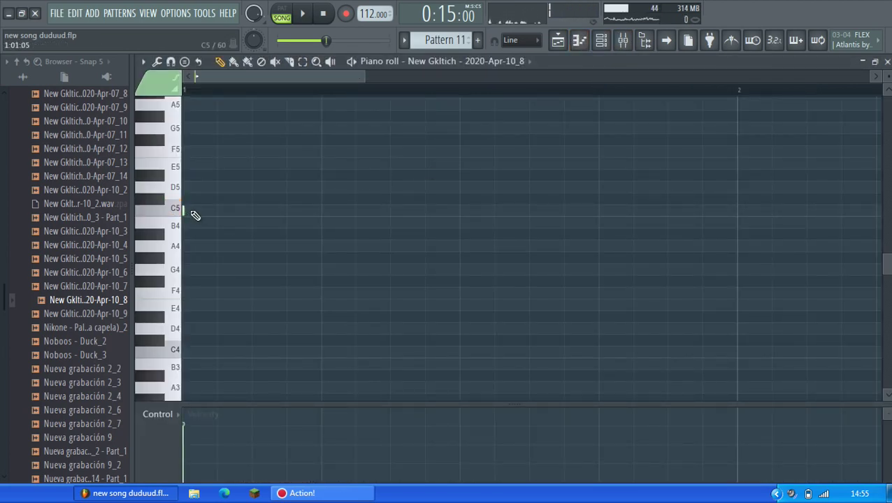
{"action": "left_click_drag", "start_coordinate": [187, 212], "coordinate": [241, 215]}
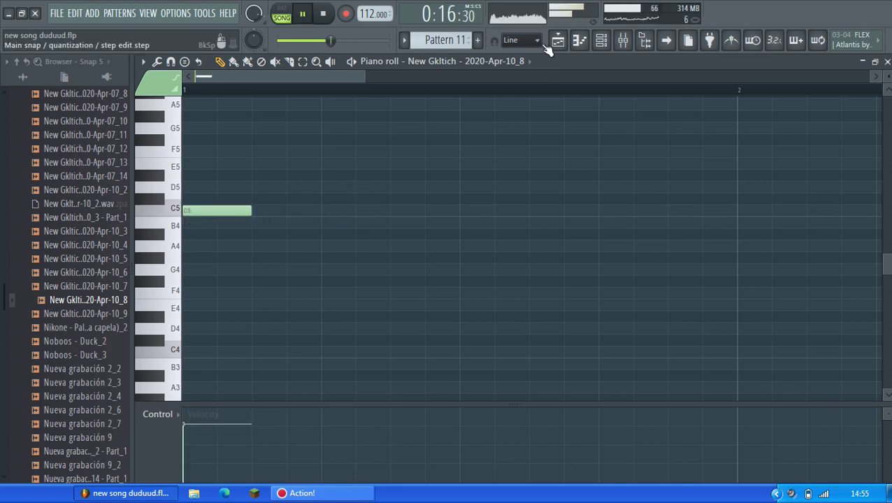
Step: Place Pattern 11 copies on Track 11 at bars 11, 13 and 15 while the song plays
{"action": "left_click", "coordinate": [553, 42]}
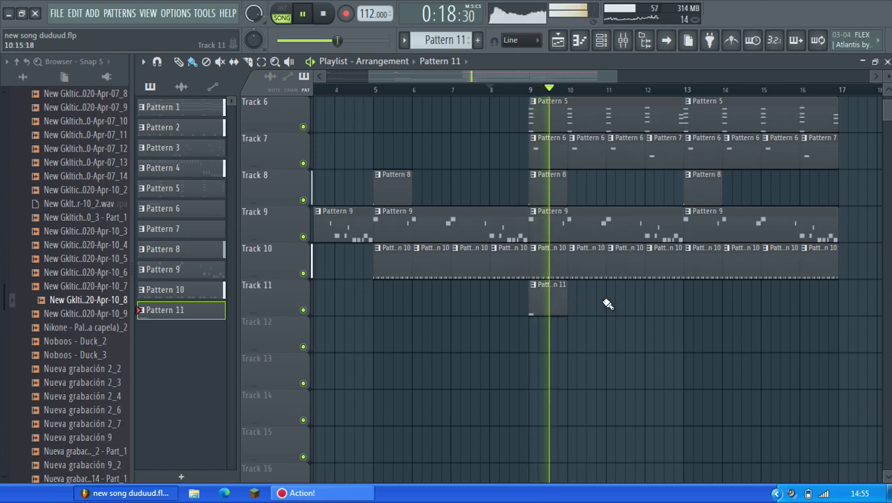
{"action": "left_click", "coordinate": [577, 306]}
{"action": "right_click", "coordinate": [578, 305]}
{"action": "key", "text": "space"}
{"action": "key", "text": "space"}
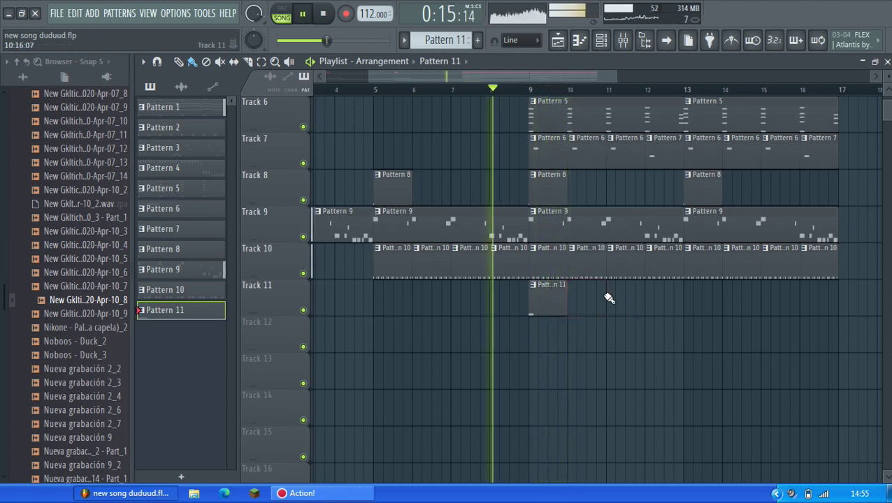
{"action": "left_click", "coordinate": [612, 298]}
{"action": "mouse_move", "coordinate": [679, 302]}
{"action": "left_mouse_down"}
{"action": "mouse_move", "coordinate": [558, 302]}
{"action": "mouse_move", "coordinate": [711, 310]}
{"action": "left_mouse_up"}
{"action": "left_click", "coordinate": [713, 331], "text": "ctrl"}
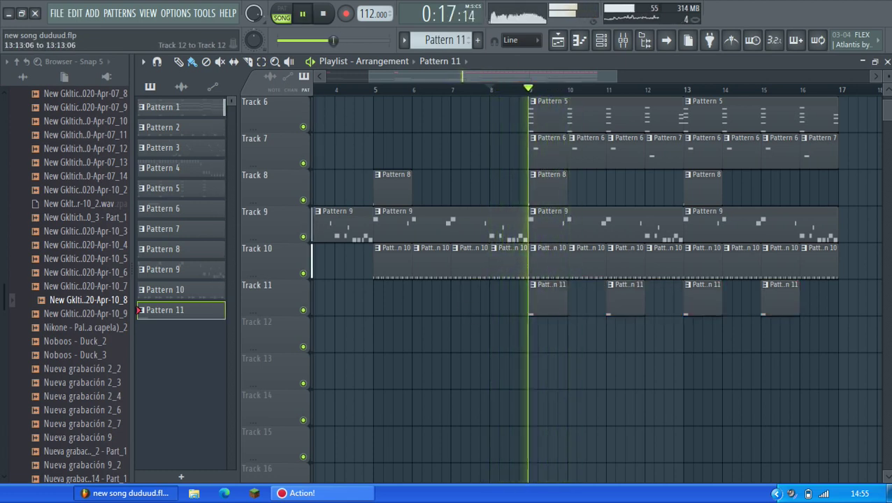
Step: Bring up the channel rack while the song plays
{"action": "left_click", "coordinate": [599, 40]}
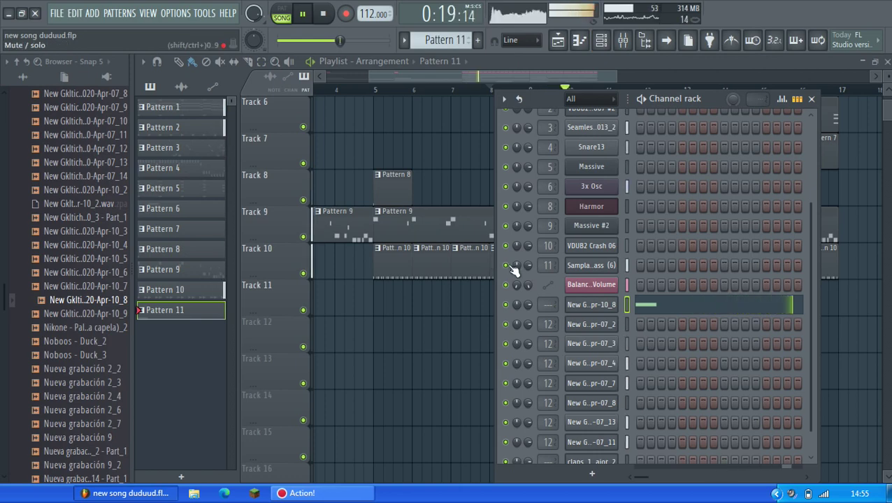
Step: Link the New Gkltich 2020-Apr-10_8 channel to mixer insert 13 and lower that insert's volume fader slightly
{"action": "key", "text": "ctrl+l"}
{"action": "left_click_drag", "start_coordinate": [363, 276], "coordinate": [364, 278]}
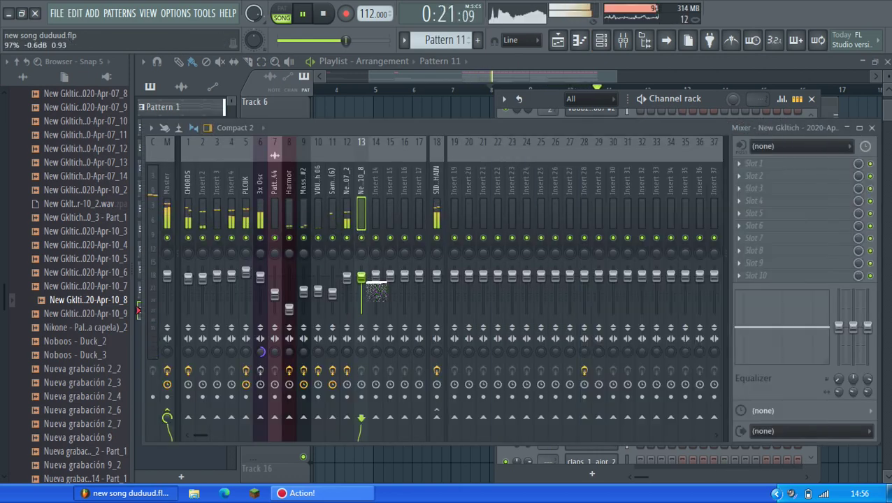
{"action": "key", "text": "space"}
Step: Route mixer insert 13 only to the SIDECHAIN track and play the song briefly to check the routing
{"action": "right_click", "coordinate": [436, 418]}
{"action": "left_click", "coordinate": [475, 431]}
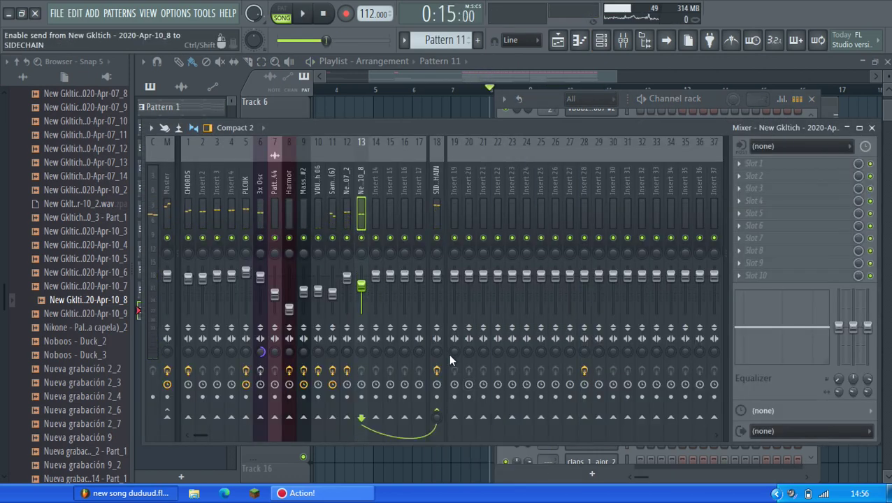
{"action": "key", "text": "space"}
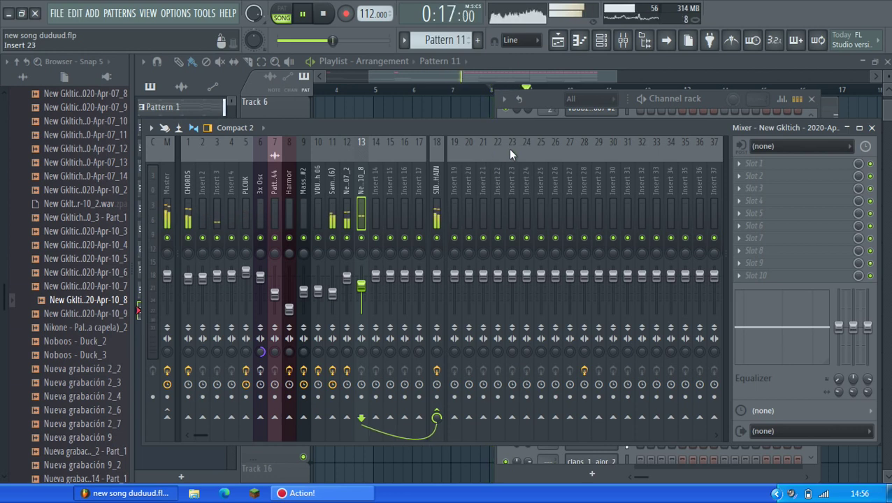
{"action": "key", "text": "space"}
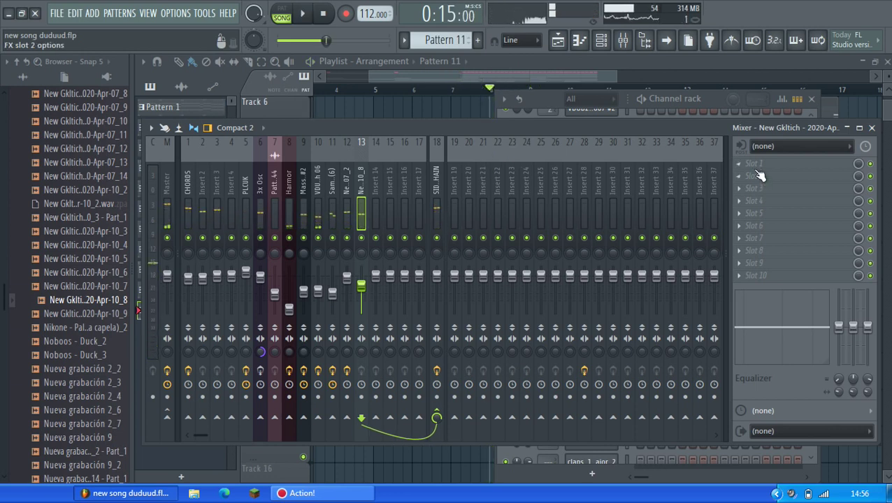
Step: Add Fruity Delay 2 to effect slot 5 of mixer insert 13
{"action": "left_click", "coordinate": [756, 194]}
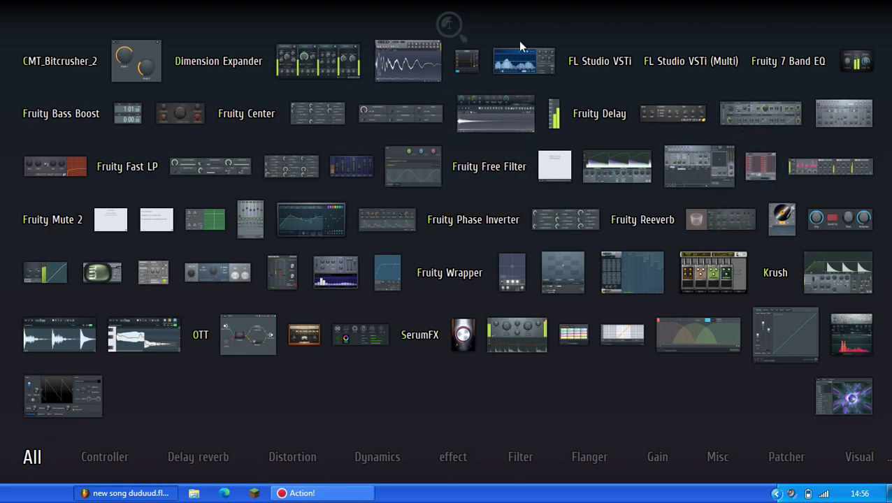
{"action": "key", "text": "Escape"}
{"action": "left_click", "coordinate": [793, 213]}
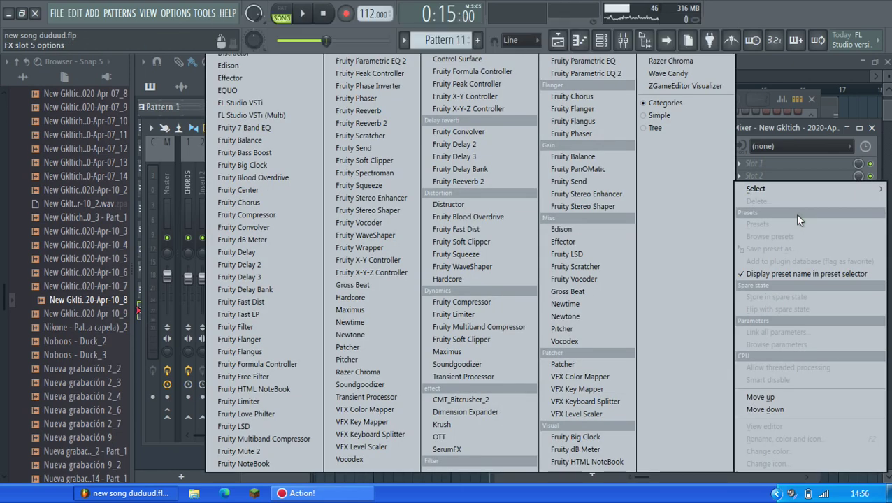
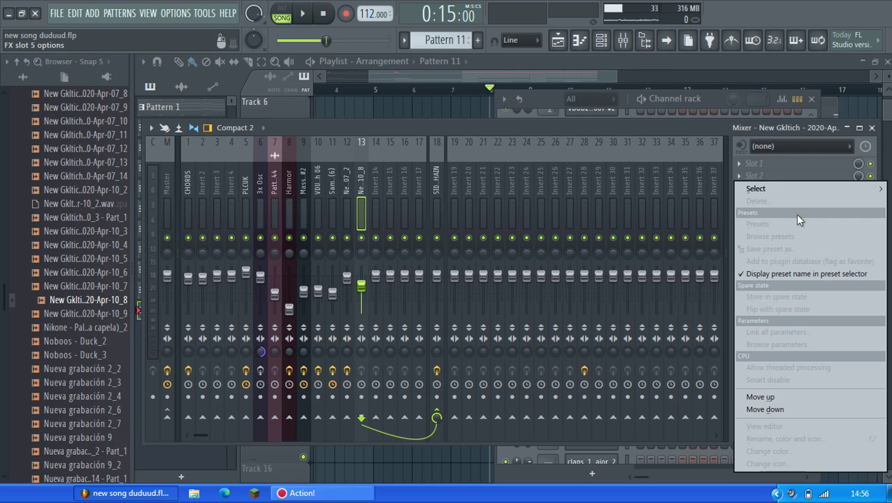
{"action": "mouse_move", "coordinate": [772, 183]}
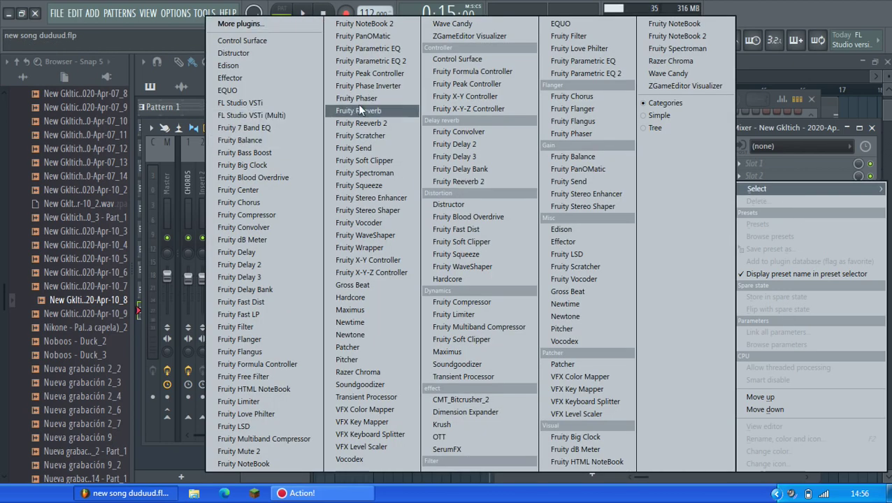
{"action": "left_click", "coordinate": [490, 144]}
{"action": "key", "text": "space"}
{"action": "key", "text": "space"}
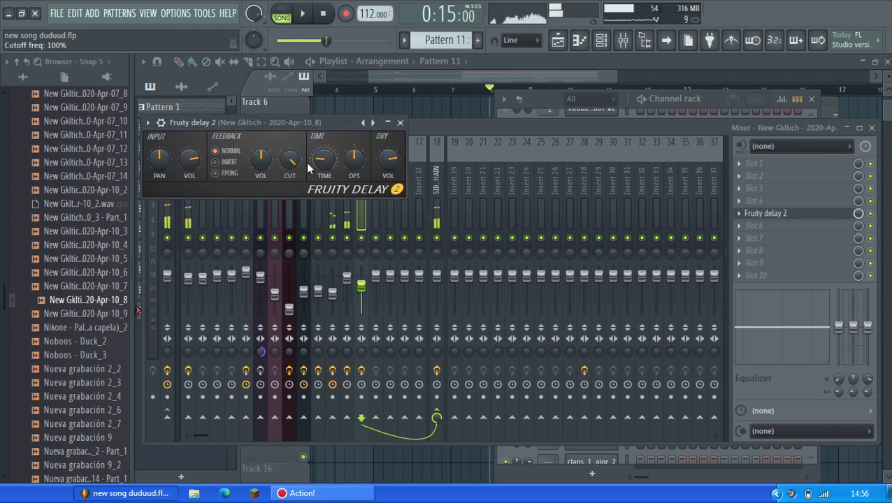
Step: Shorten the Fruity Delay 2 time, set its feedback mode to P.PONG with the input panned fully left, and preview it in the song
{"action": "left_click_drag", "start_coordinate": [321, 166], "coordinate": [335, 184]}
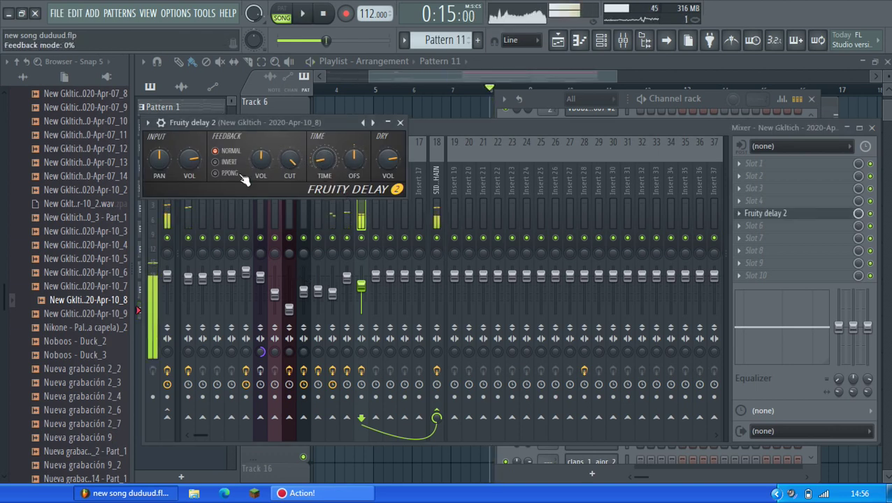
{"action": "left_click", "coordinate": [218, 174]}
{"action": "key", "text": "space"}
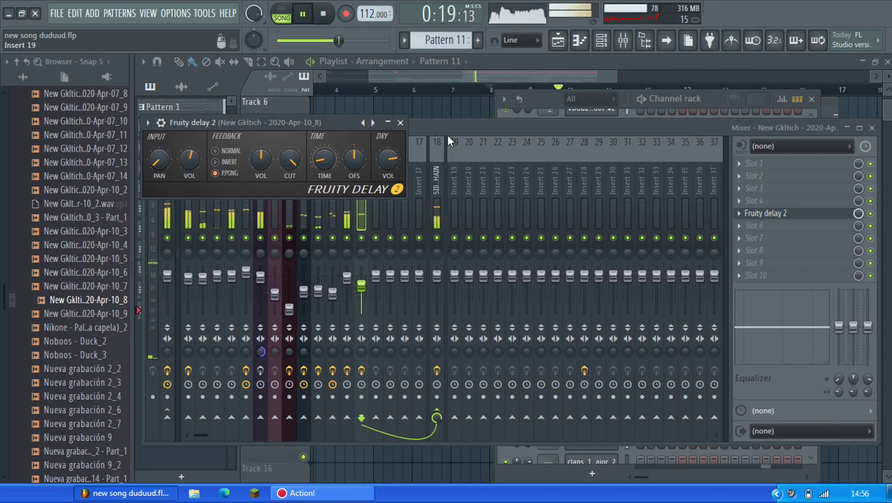
{"action": "key", "text": "space"}
Step: Return to the playlist and save the project
{"action": "left_click", "coordinate": [433, 76]}
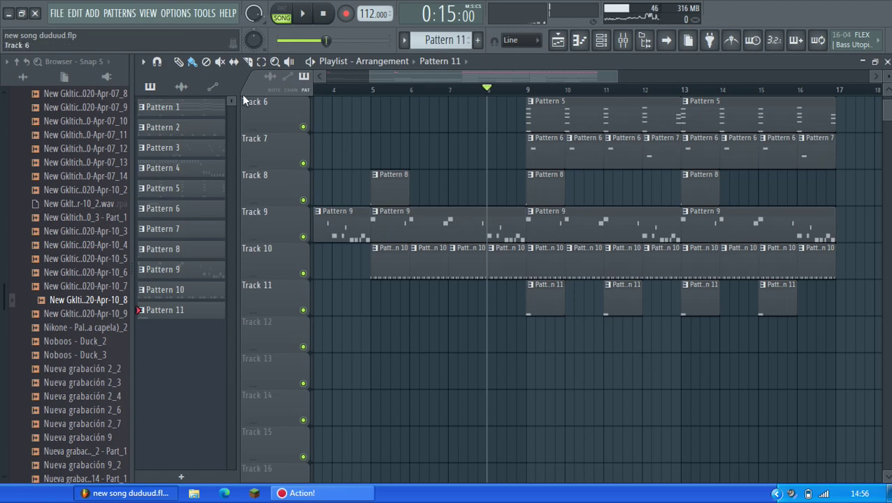
{"action": "left_click", "coordinate": [58, 17]}
{"action": "left_click", "coordinate": [61, 72]}
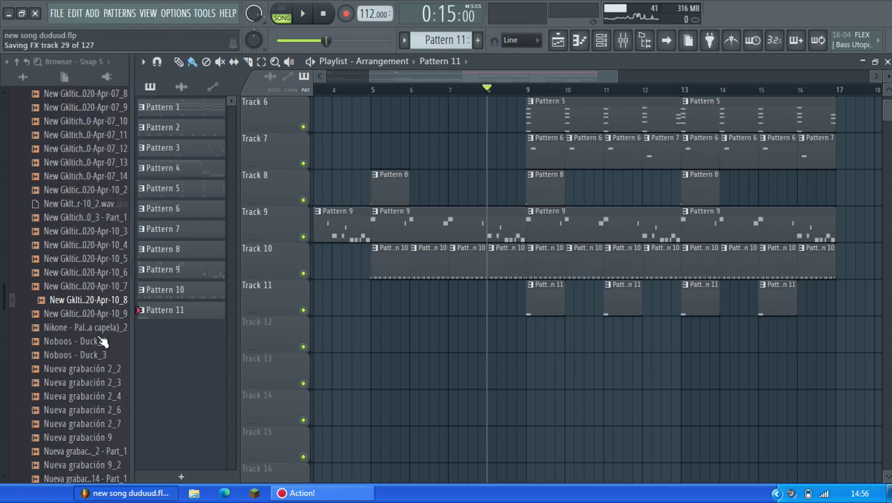
Step: Audition the New Gkltich 2020-Apr-10 samples in the browser, moving through takes 2 to 9
{"action": "left_click", "coordinate": [91, 311]}
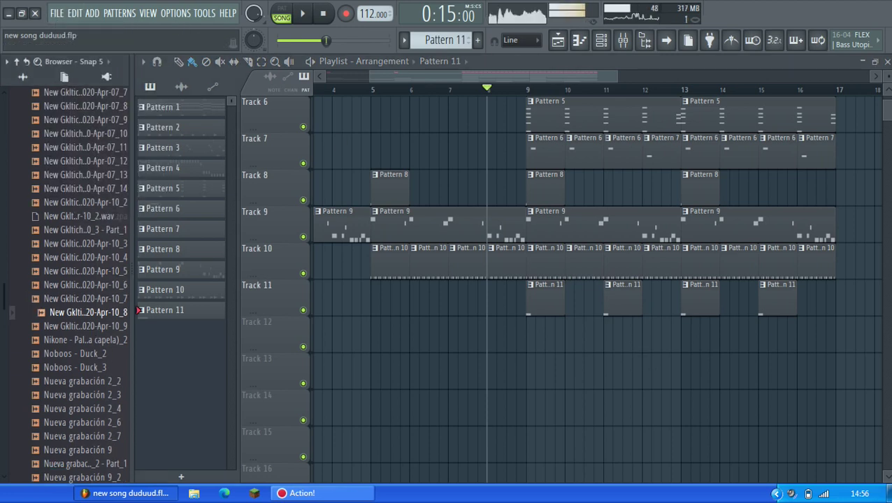
{"action": "key", "text": "Up"}
{"action": "key", "text": "Up"}
{"action": "key", "text": "Up"}
{"action": "key", "text": "Up"}
{"action": "key", "text": "Up"}
{"action": "key", "text": "Up"}
{"action": "key", "text": "Up"}
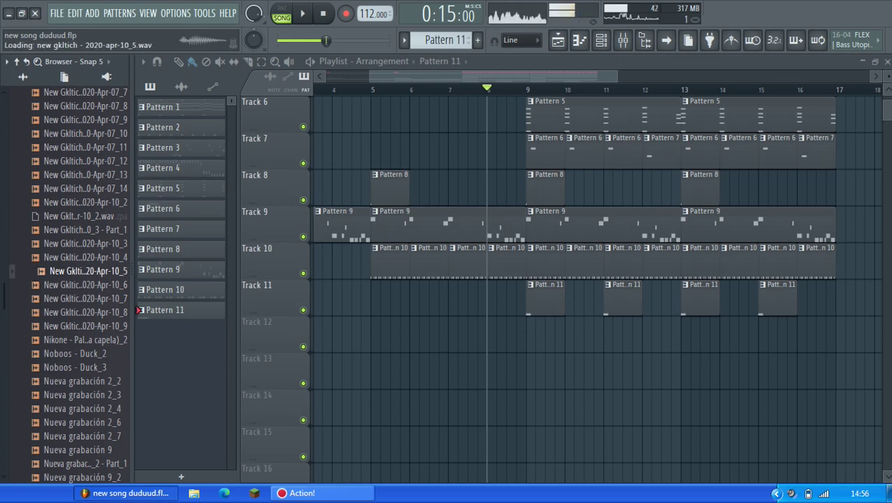
{"action": "key", "text": "Up"}
{"action": "key", "text": "Up"}
{"action": "key", "text": "Up"}
{"action": "key", "text": "Down"}
{"action": "key", "text": "Down"}
{"action": "key", "text": "Down"}
{"action": "key", "text": "Down"}
{"action": "key", "text": "Down"}
{"action": "key", "text": "Down"}
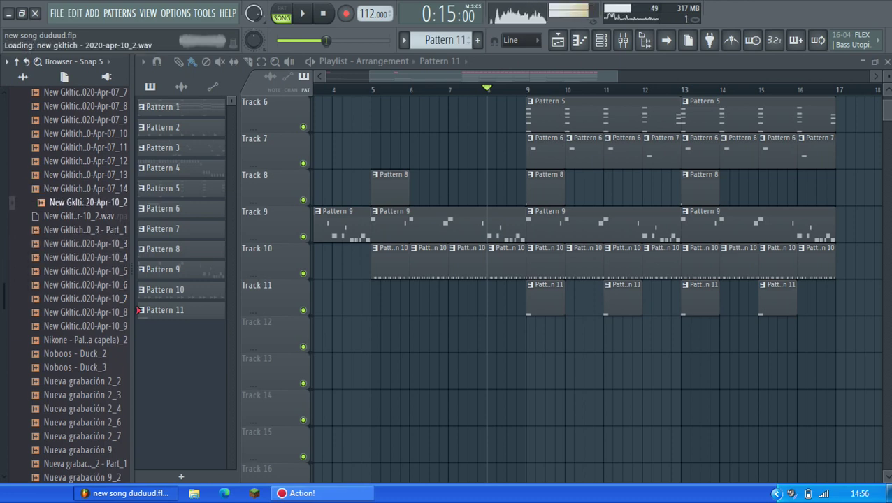
{"action": "key", "text": "Up"}
Step: Compare the New Gkltich 2020-Apr-10 samples from take 4 to take 9 with short playbacks of the song
{"action": "key", "text": "space"}
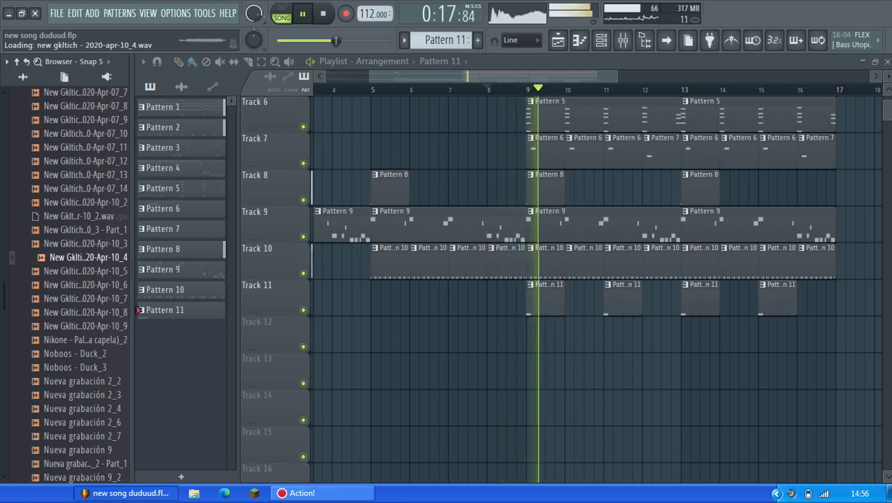
{"action": "key", "text": "space"}
{"action": "key", "text": "Down"}
{"action": "key", "text": "Down"}
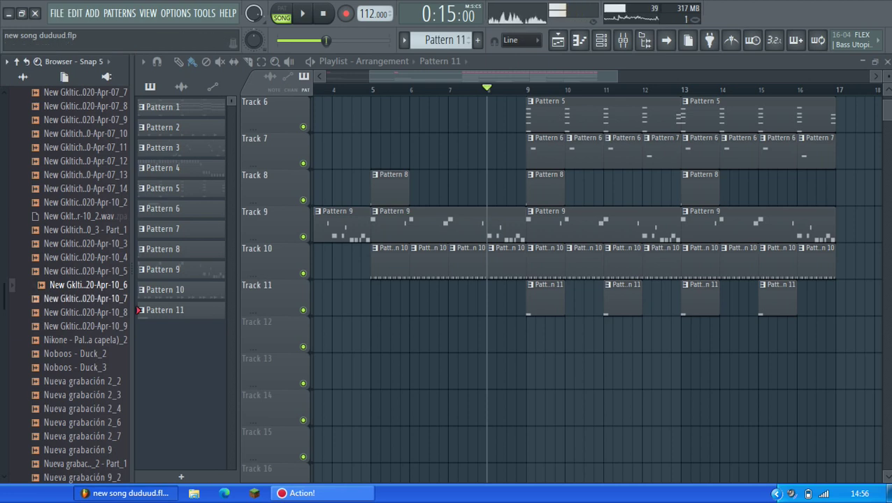
{"action": "key", "text": "space"}
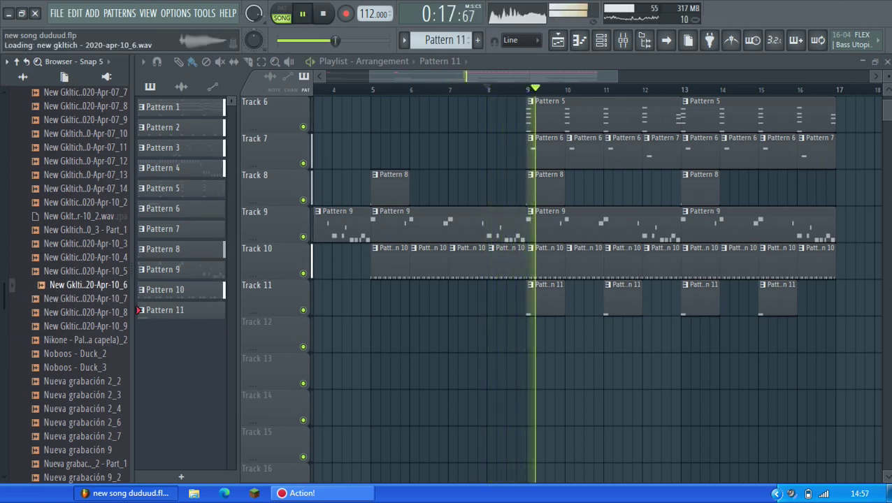
{"action": "key", "text": "space"}
{"action": "key", "text": "Down"}
{"action": "key", "text": "Down"}
{"action": "key", "text": "Down"}
{"action": "key", "text": "Down"}
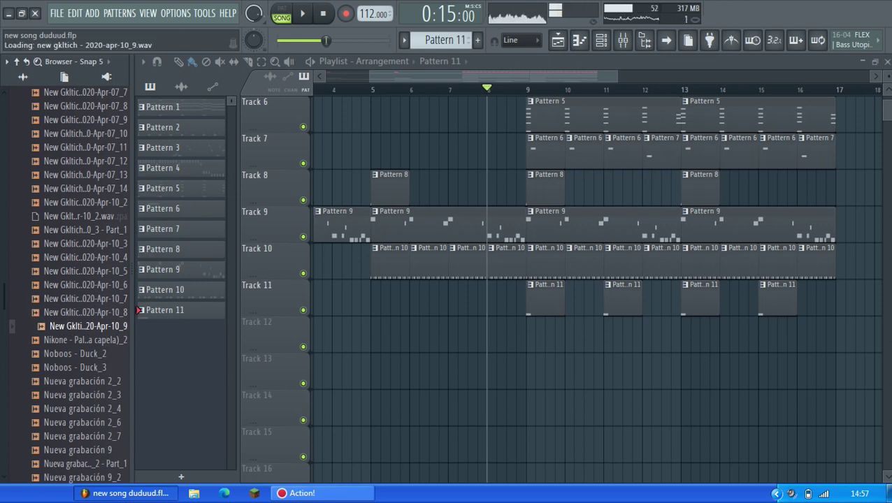
Step: Audition the Nueva grabación samples from 2_3 through Nueva grabación 9
{"action": "left_click", "coordinate": [82, 396]}
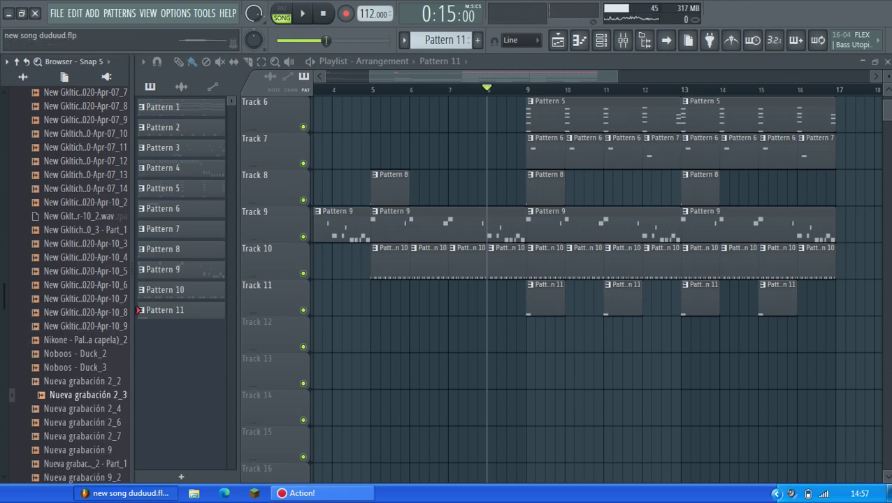
{"action": "key", "text": "Down"}
{"action": "key", "text": "Down"}
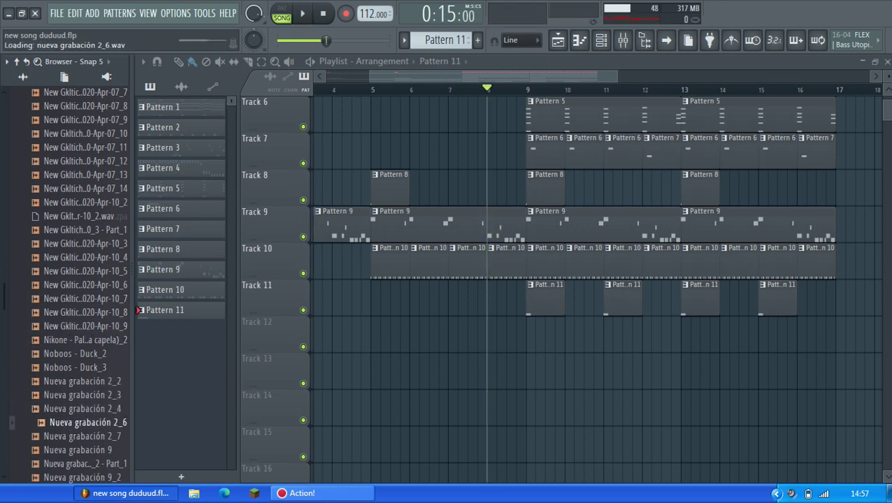
{"action": "key", "text": "Down"}
{"action": "key", "text": "Down"}
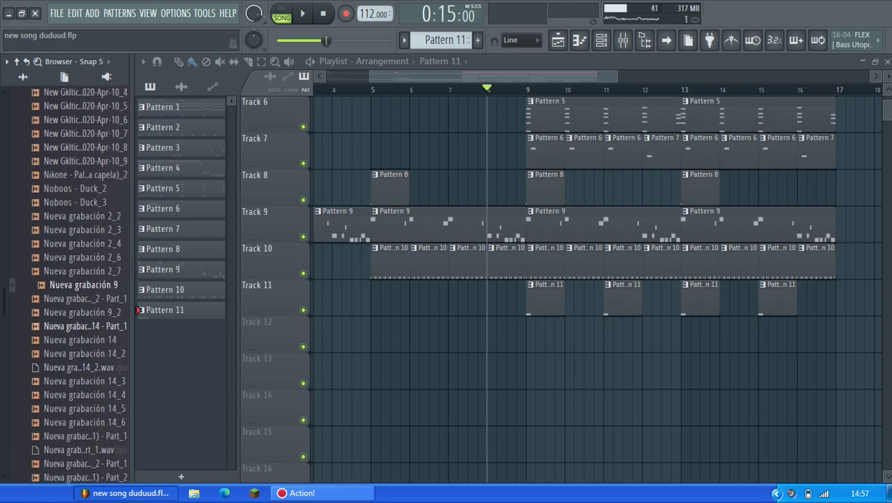
Step: Open Nueva grabación 9 in Edison and select a short section at the start of the first phrase to listen to
{"action": "right_click", "coordinate": [99, 285]}
{"action": "left_click", "coordinate": [160, 314]}
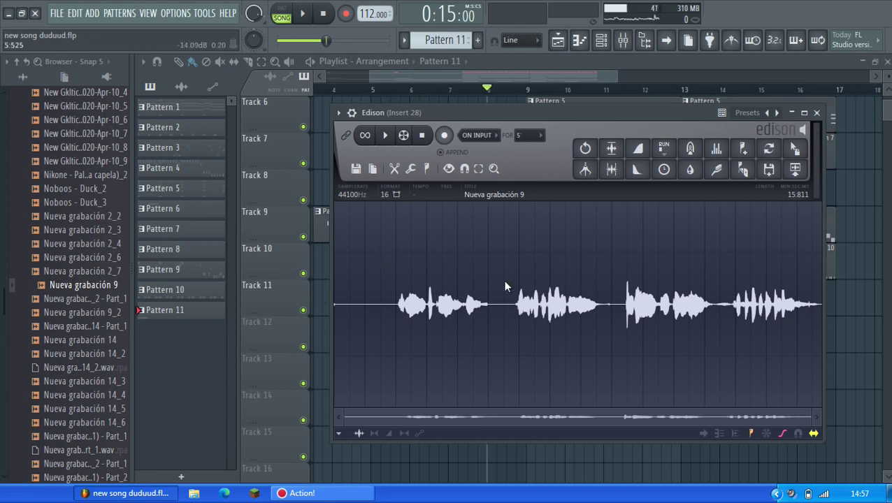
{"action": "left_click_drag", "start_coordinate": [405, 307], "coordinate": [413, 309]}
{"action": "key", "text": "space"}
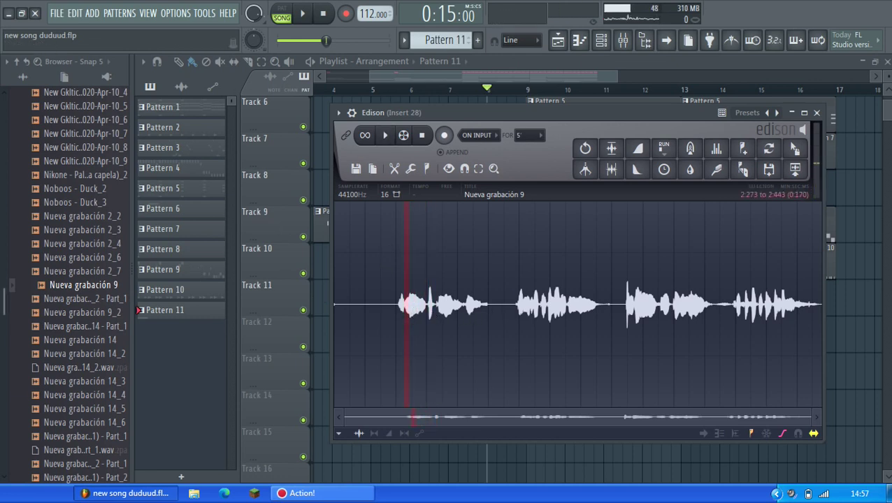
Step: Audition samples further down the browser list, including Nueva grabación 21, Pasaje Alemparte 3_4 and Pattern 17_4
{"action": "scroll", "coordinate": [62, 258], "scroll_direction": "down", "scroll_amount": 8}
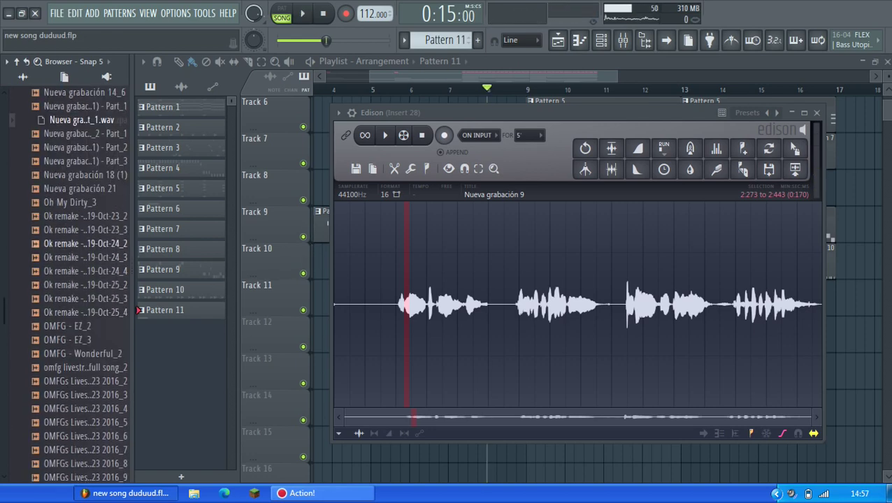
{"action": "left_click", "coordinate": [78, 244]}
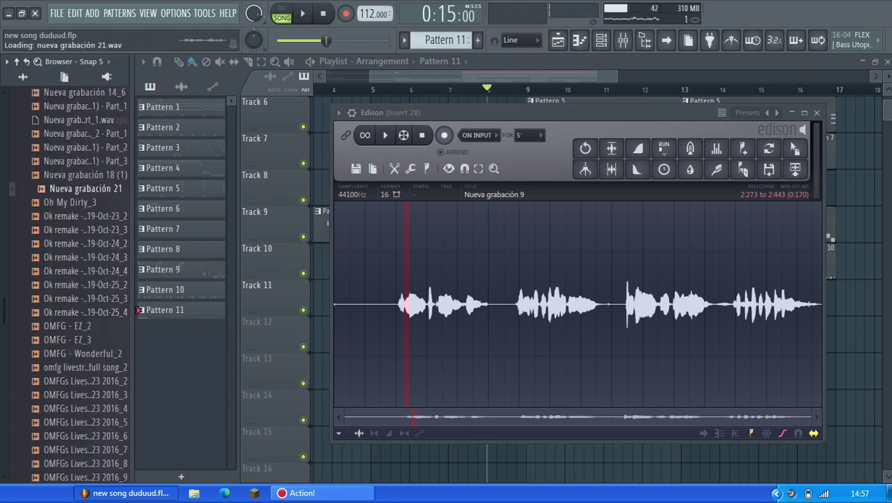
{"action": "scroll", "coordinate": [68, 256], "scroll_direction": "down", "scroll_amount": 6}
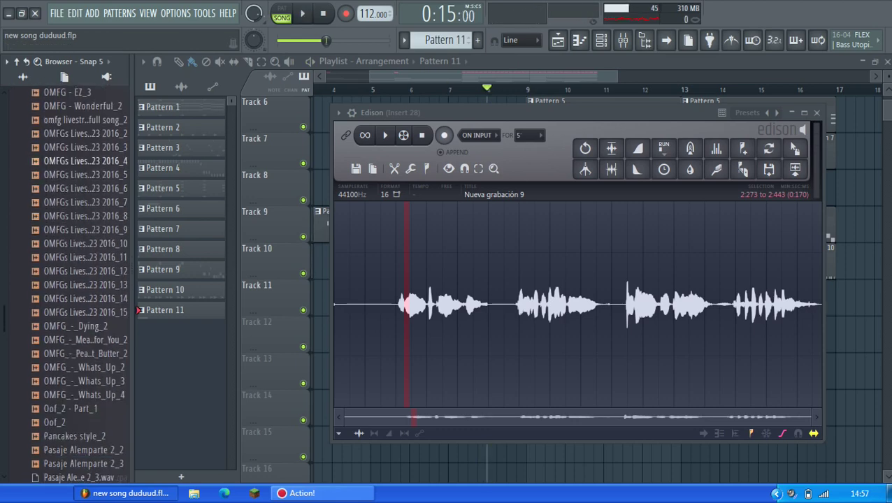
{"action": "scroll", "coordinate": [68, 279], "scroll_direction": "down", "scroll_amount": 8}
{"action": "scroll", "coordinate": [68, 280], "scroll_direction": "up", "scroll_amount": 4}
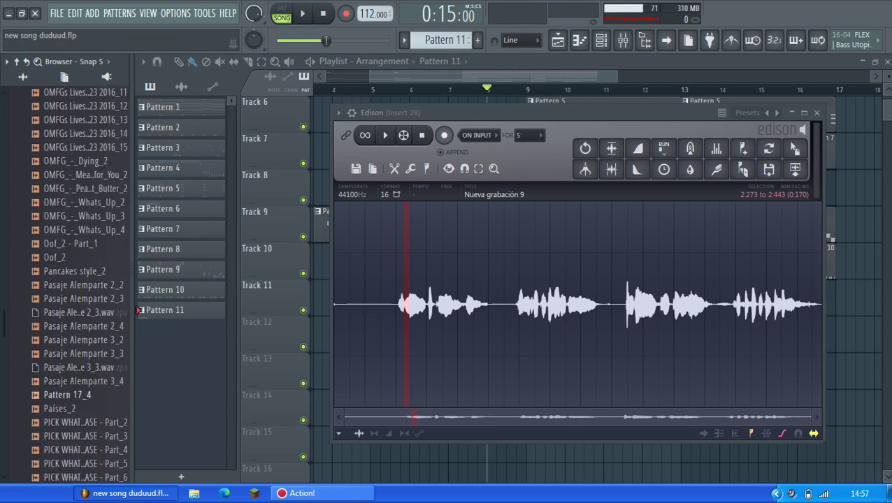
{"action": "key", "text": "Up"}
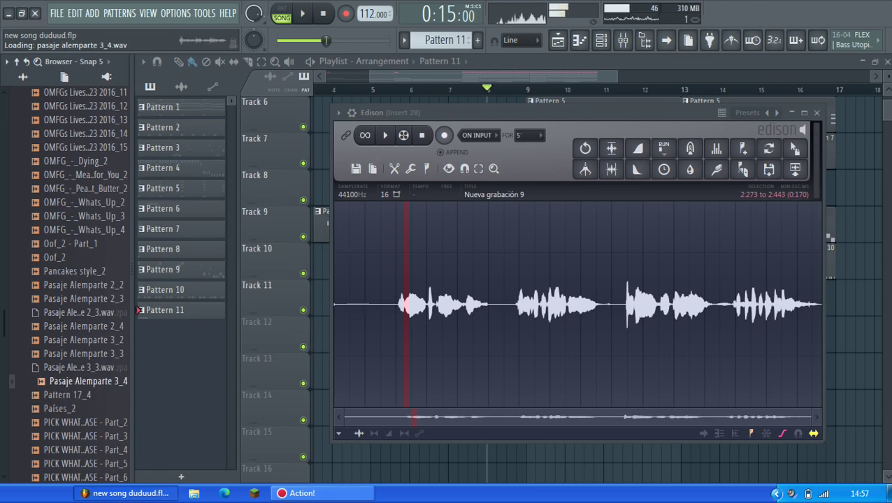
{"action": "left_click", "coordinate": [67, 395]}
{"action": "scroll", "coordinate": [77, 285], "scroll_direction": "up", "scroll_amount": 10}
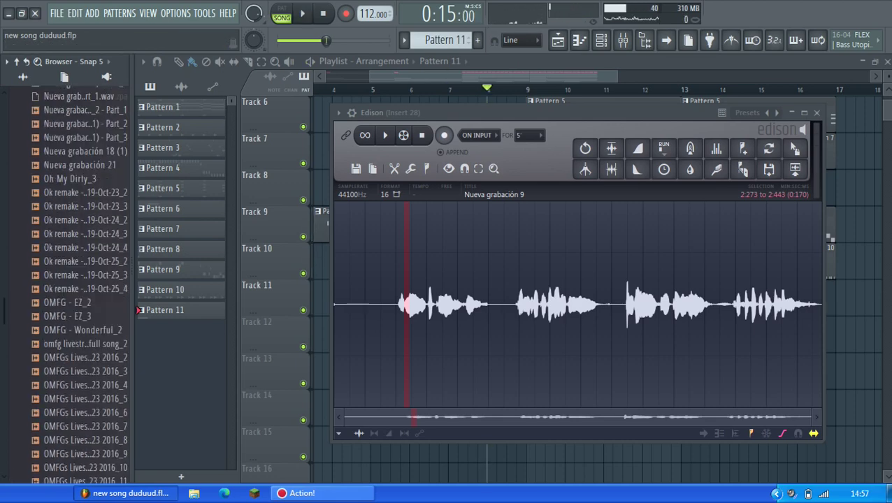
Step: Go back up to the Nueva grabación samples and open Nueva grabación 14 - Part_1 in Edison
{"action": "key", "text": "Up"}
{"action": "key", "text": "Up"}
{"action": "key", "text": "Up"}
{"action": "key", "text": "Up"}
{"action": "key", "text": "Up"}
{"action": "key", "text": "Up"}
{"action": "key", "text": "Up"}
{"action": "key", "text": "Up"}
{"action": "key", "text": "Up"}
{"action": "key", "text": "Up"}
{"action": "key", "text": "Up"}
{"action": "key", "text": "Up"}
{"action": "key", "text": "Up"}
{"action": "key", "text": "Up"}
{"action": "key", "text": "Up"}
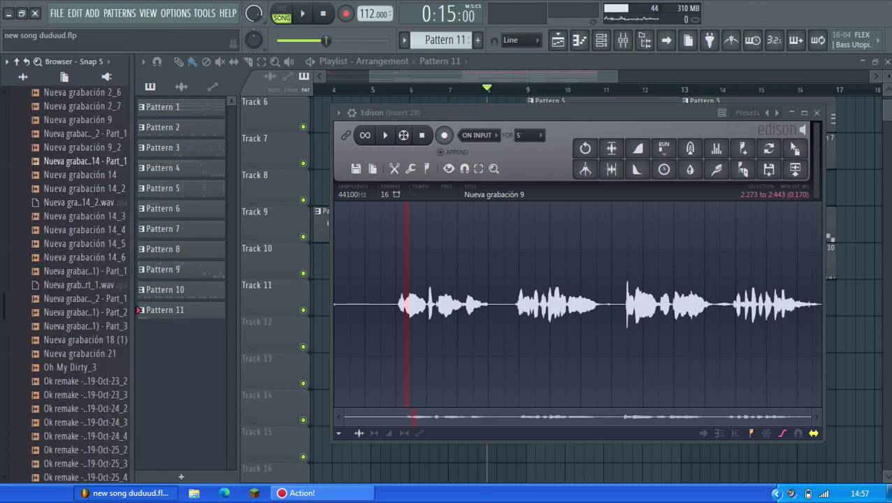
{"action": "right_click", "coordinate": [78, 158]}
{"action": "left_click", "coordinate": [97, 193]}
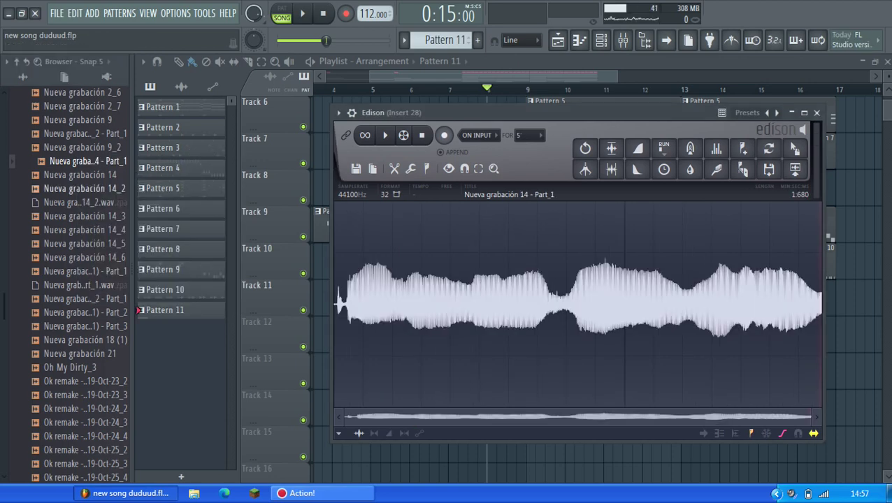
Step: Open Nueva grabación 14 and Nueva grabación 14_6 one after the other in Edison to listen to them
{"action": "right_click", "coordinate": [98, 174]}
{"action": "left_click", "coordinate": [104, 203]}
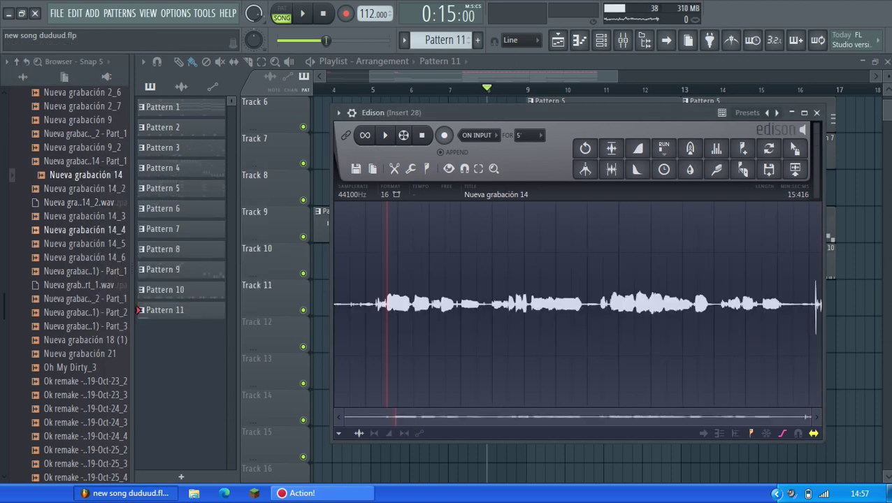
{"action": "right_click", "coordinate": [99, 283]}
{"action": "right_click", "coordinate": [101, 257]}
{"action": "left_click", "coordinate": [120, 288]}
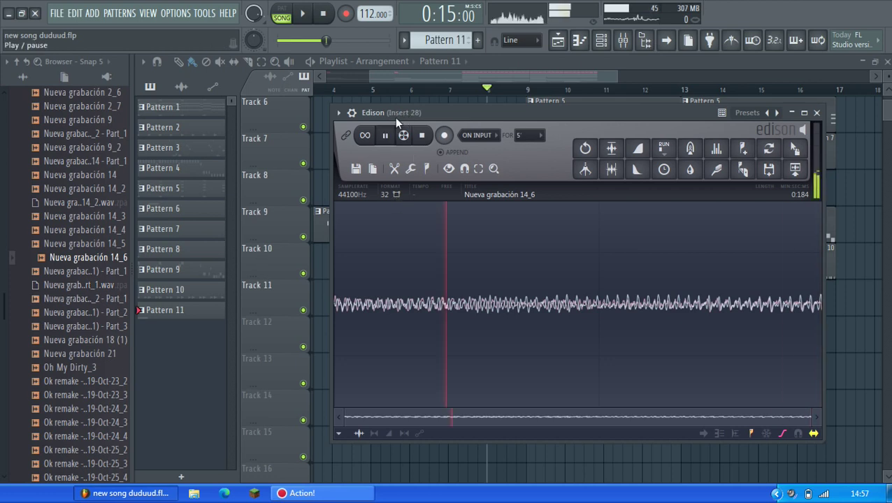
Step: Open Nueva grabación 2_3 and Nueva grabación 2_2 one after the other in Edison
{"action": "scroll", "coordinate": [80, 279], "scroll_direction": "up", "scroll_amount": 4}
{"action": "right_click", "coordinate": [91, 229]}
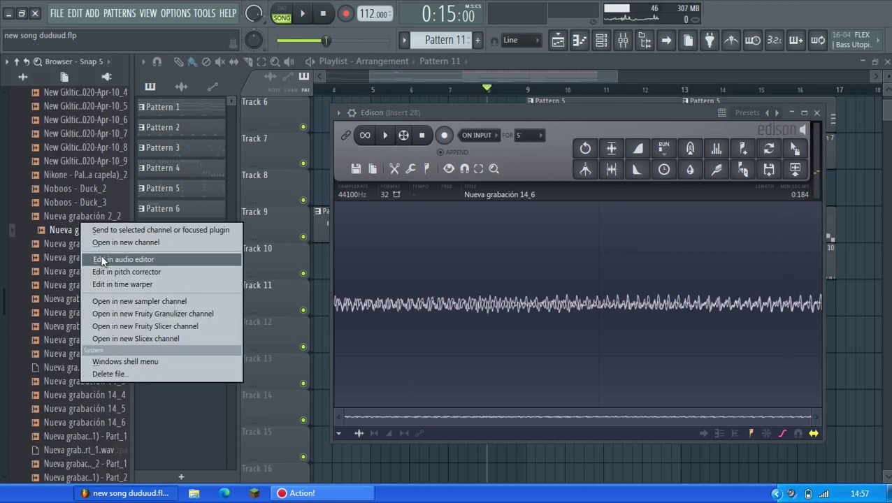
{"action": "left_click", "coordinate": [102, 258]}
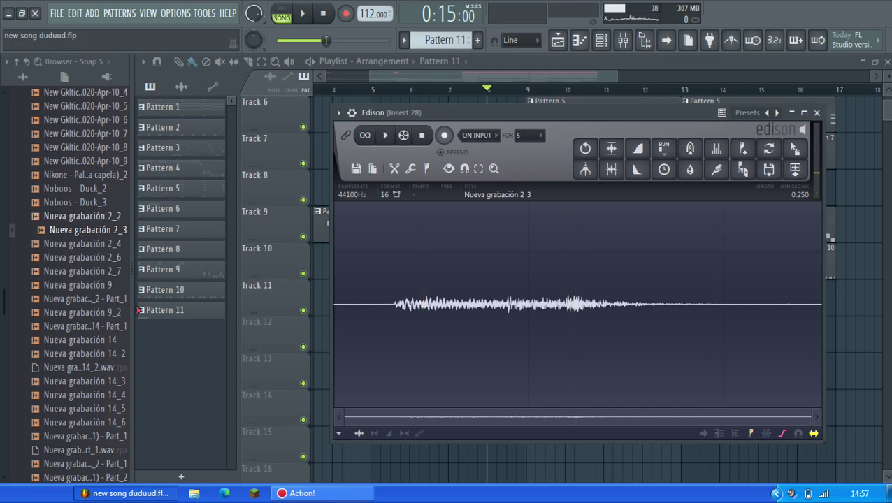
{"action": "right_click", "coordinate": [122, 211]}
{"action": "left_click", "coordinate": [158, 244]}
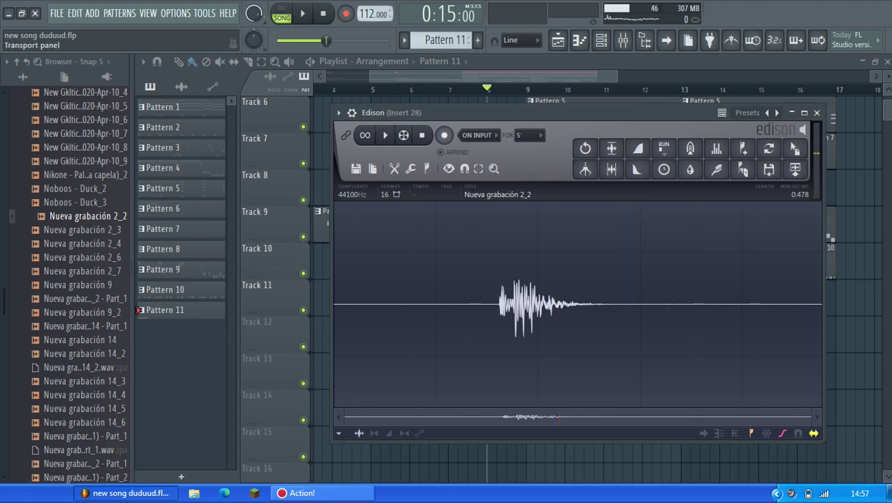
Step: Select the sound burst in Nueva grabación 2_2, drag the selection out of Edison as a sample, and show the mixer and channel rack
{"action": "key", "text": "space"}
{"action": "left_click_drag", "start_coordinate": [499, 319], "coordinate": [567, 323]}
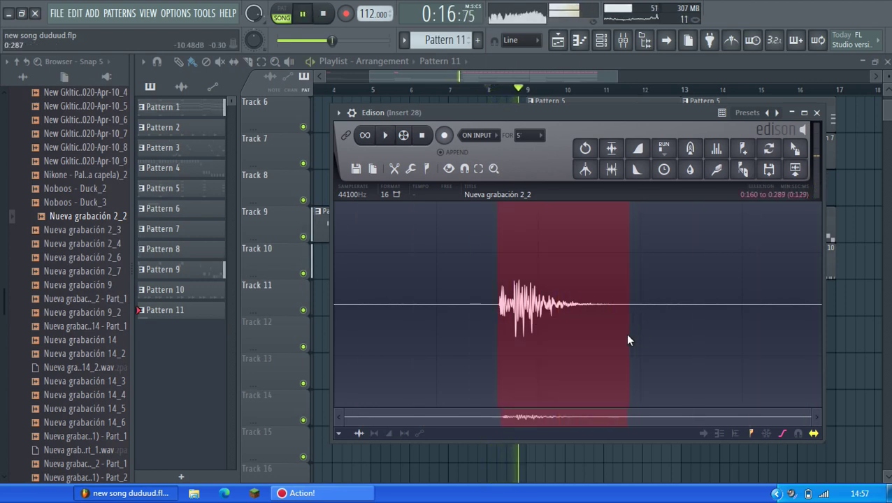
{"action": "right_click", "coordinate": [617, 289]}
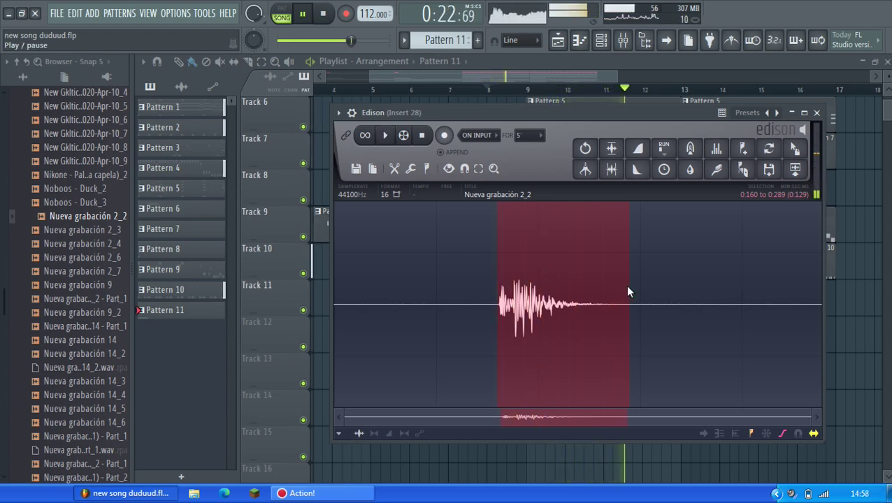
{"action": "left_click_drag", "start_coordinate": [794, 148], "coordinate": [794, 148]}
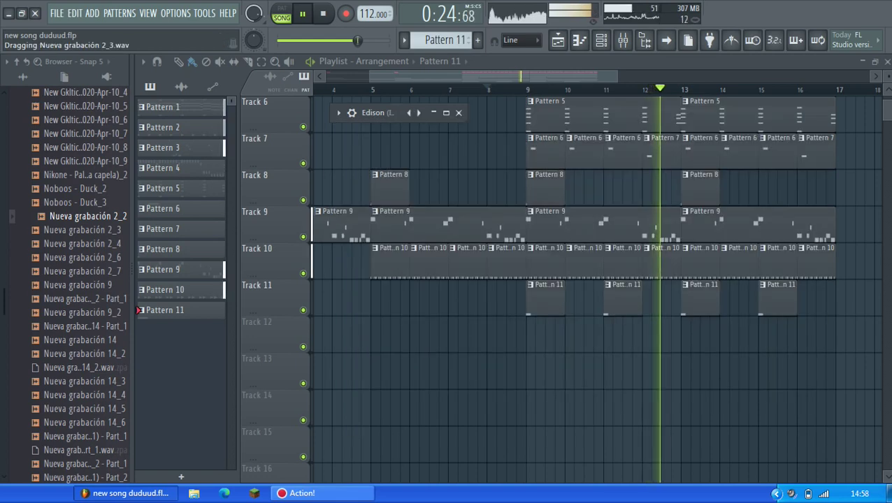
{"action": "key", "text": "F9"}
{"action": "key", "text": "F6"}
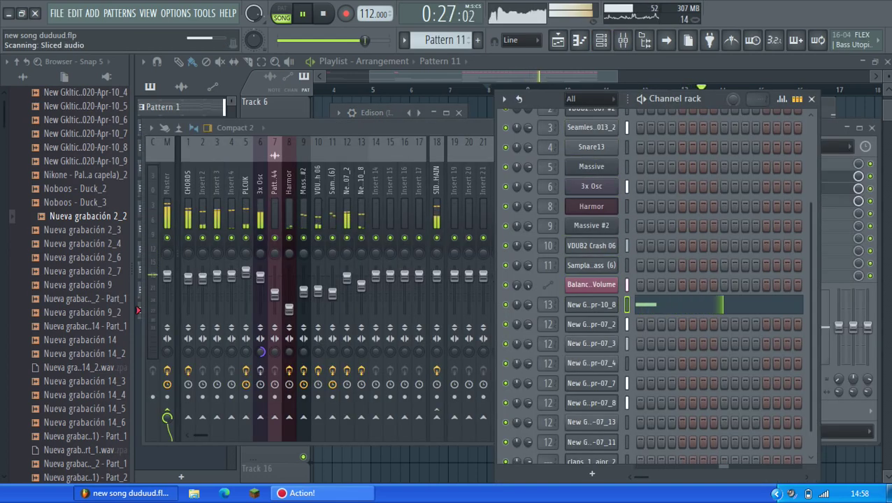
Step: Stop the song, collapse the rendered and sliced audio folders, and expand FL Studio > FLPS > FLP GUARDAR in the browser
{"action": "left_click_drag", "start_coordinate": [4, 196], "coordinate": [39, 118]}
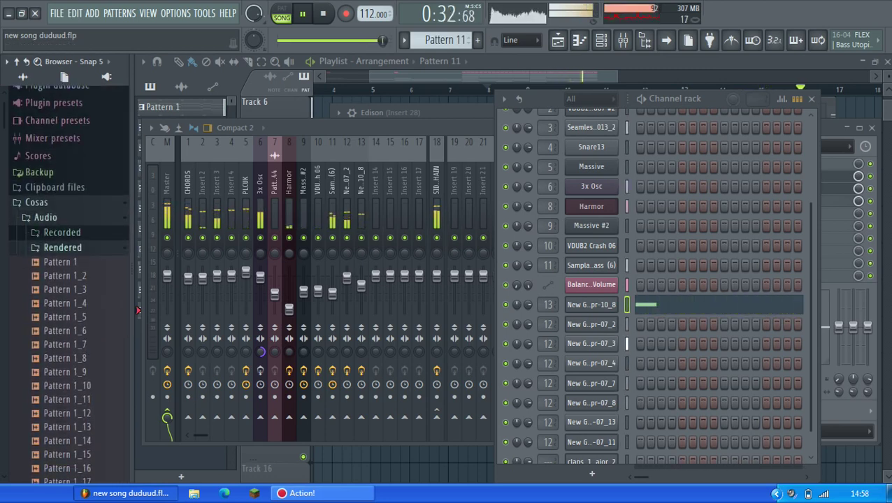
{"action": "key", "text": "space"}
{"action": "left_click", "coordinate": [62, 248]}
{"action": "left_click", "coordinate": [65, 278]}
{"action": "left_click", "coordinate": [68, 262]}
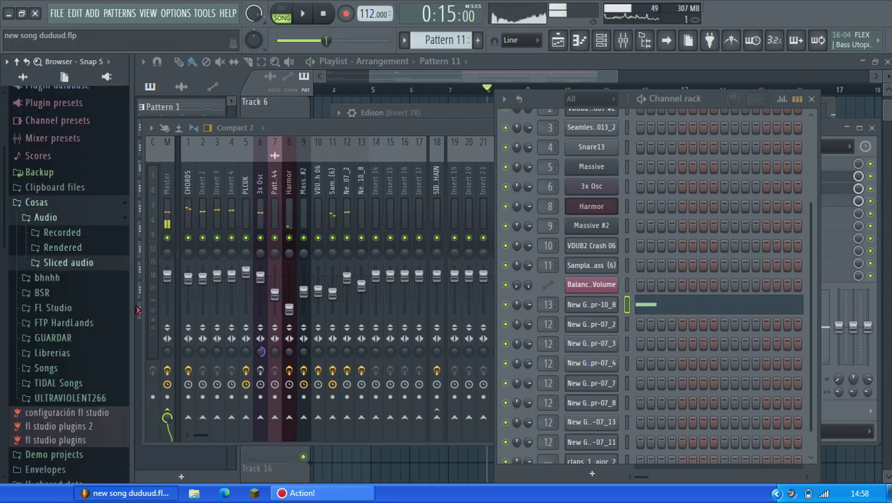
{"action": "left_click", "coordinate": [53, 308]}
{"action": "left_click", "coordinate": [53, 323]}
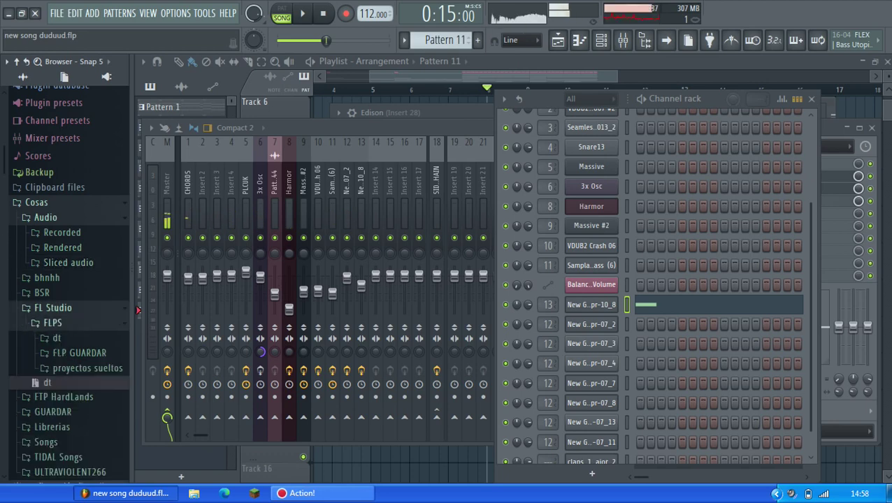
{"action": "left_click", "coordinate": [79, 353]}
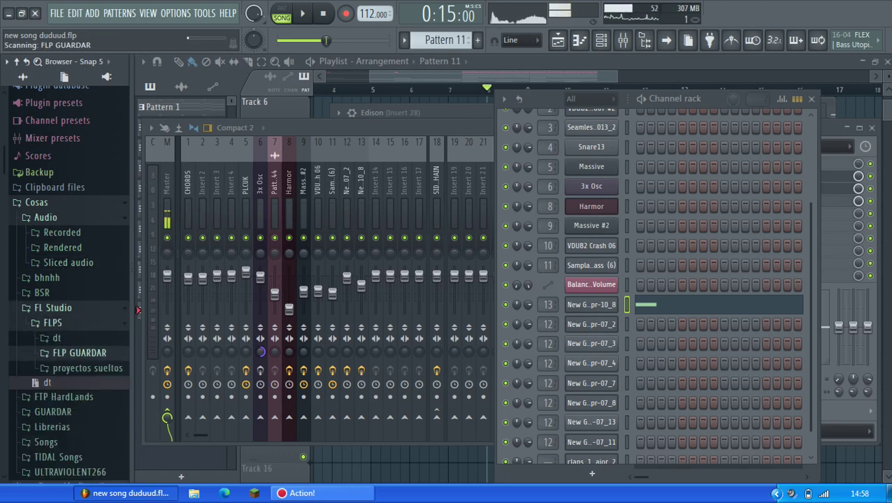
Step: Look through the saved projects and audio files in the FLP GUARDAR folder down to the ones starting with S and T
{"action": "scroll", "coordinate": [100, 219], "scroll_direction": "down", "scroll_amount": 5}
{"action": "scroll", "coordinate": [100, 220], "scroll_direction": "up", "scroll_amount": 3}
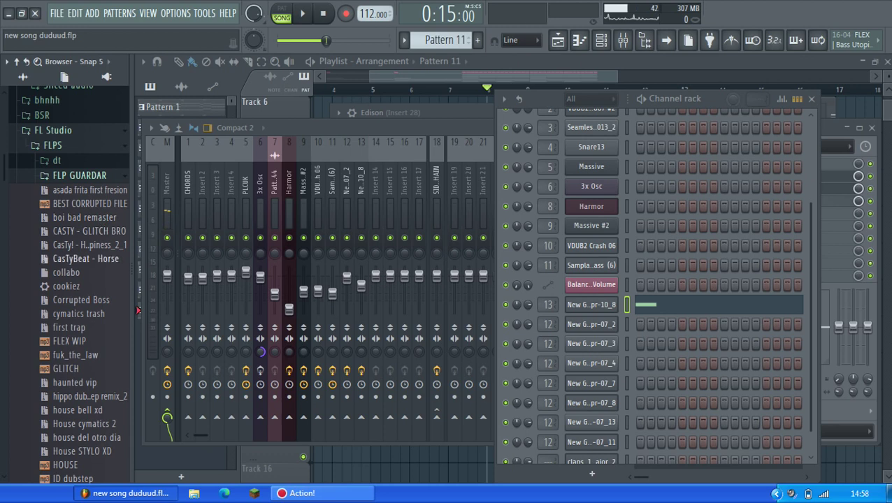
{"action": "scroll", "coordinate": [105, 329], "scroll_direction": "down", "scroll_amount": 4}
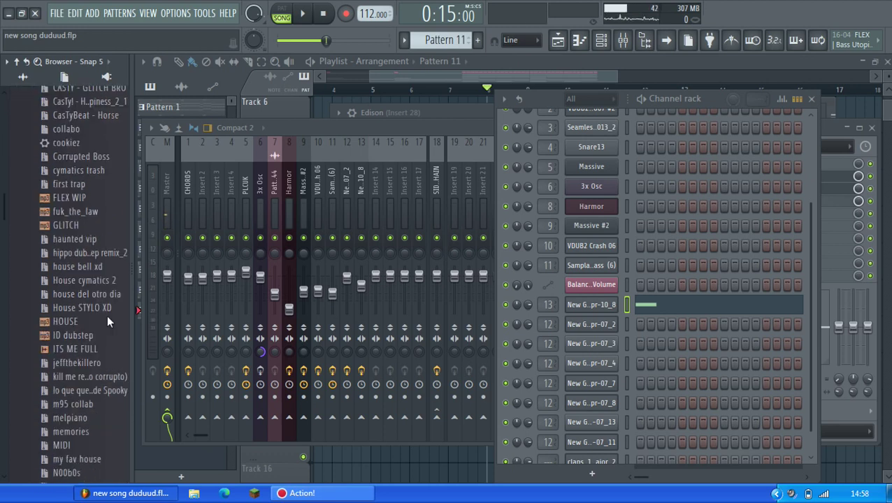
{"action": "scroll", "coordinate": [105, 294], "scroll_direction": "down", "scroll_amount": 2}
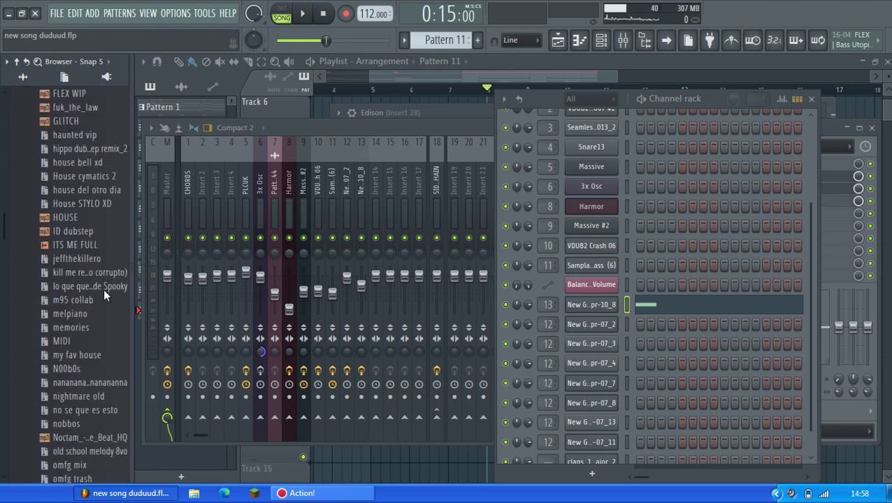
{"action": "scroll", "coordinate": [84, 285], "scroll_direction": "down", "scroll_amount": 4}
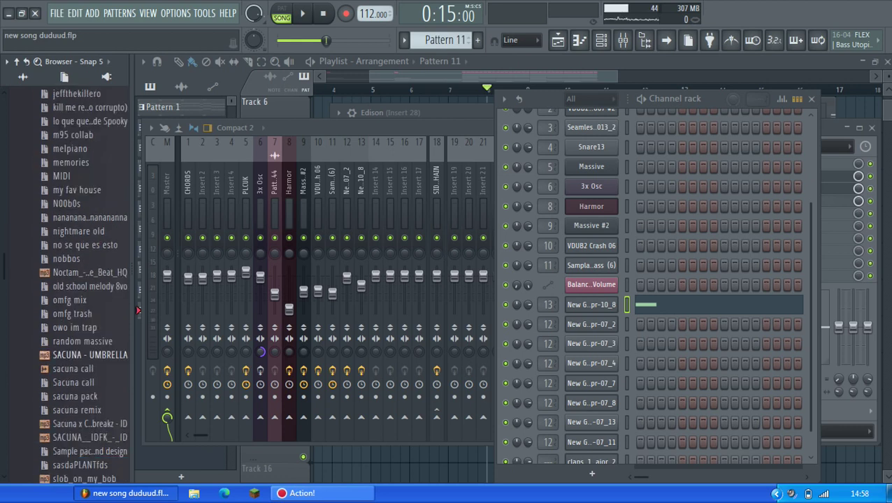
{"action": "scroll", "coordinate": [84, 286], "scroll_direction": "down", "scroll_amount": 4}
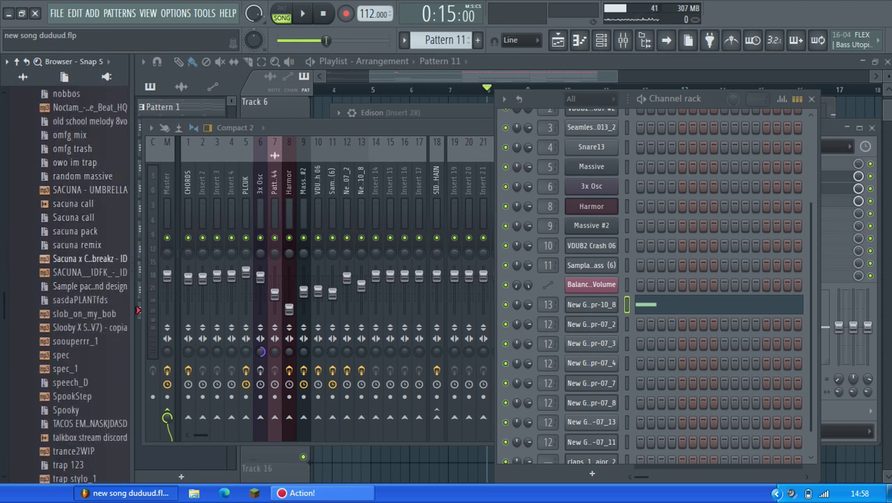
{"action": "scroll", "coordinate": [77, 299], "scroll_direction": "down", "scroll_amount": 4}
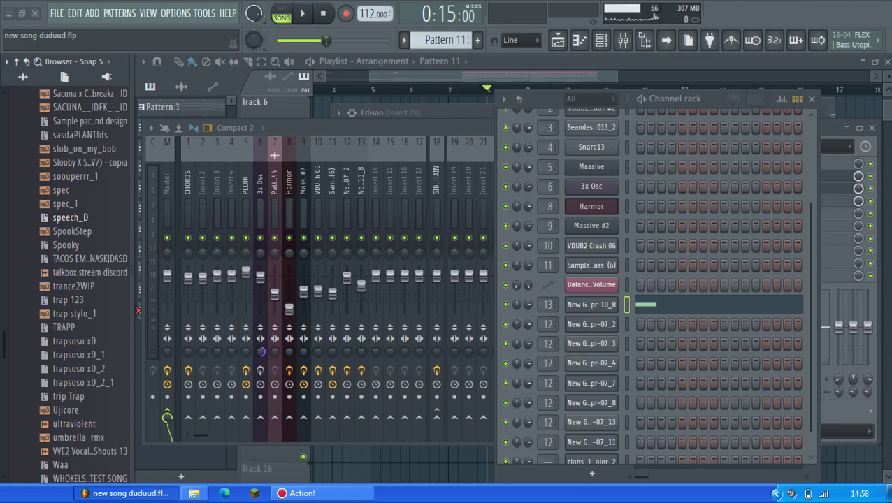
{"action": "key", "text": "super+e"}
{"action": "left_click_drag", "start_coordinate": [180, 76], "coordinate": [328, 83]}
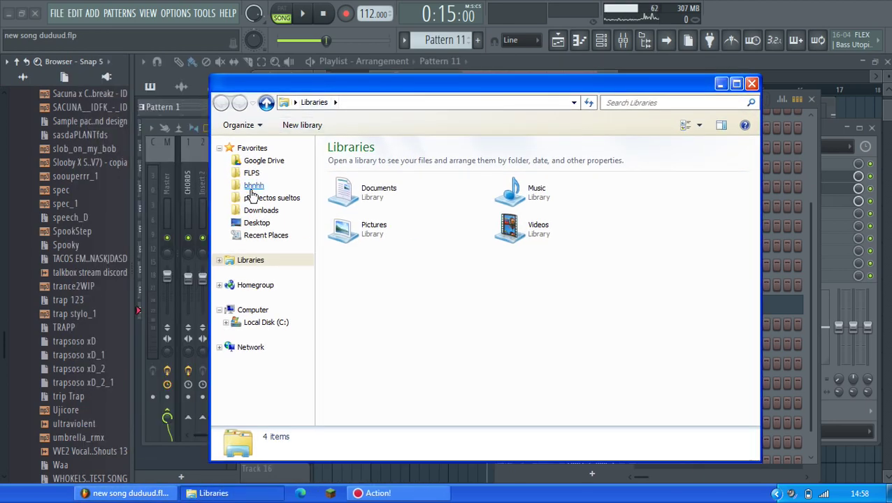
{"action": "left_click", "coordinate": [751, 84]}
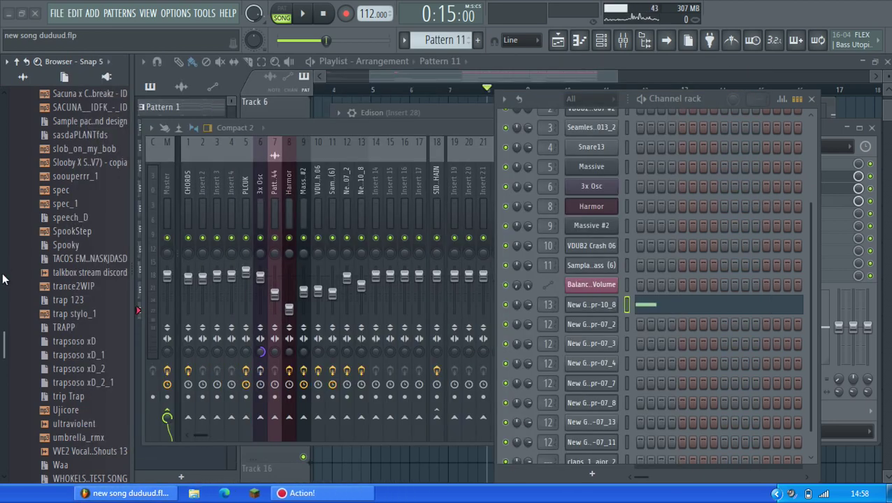
Step: Open the FLP GUARDAR folder in Windows Explorer and extract the speech_D archive into its own speech_D folder
{"action": "scroll", "coordinate": [69, 210], "scroll_direction": "up", "scroll_amount": 10}
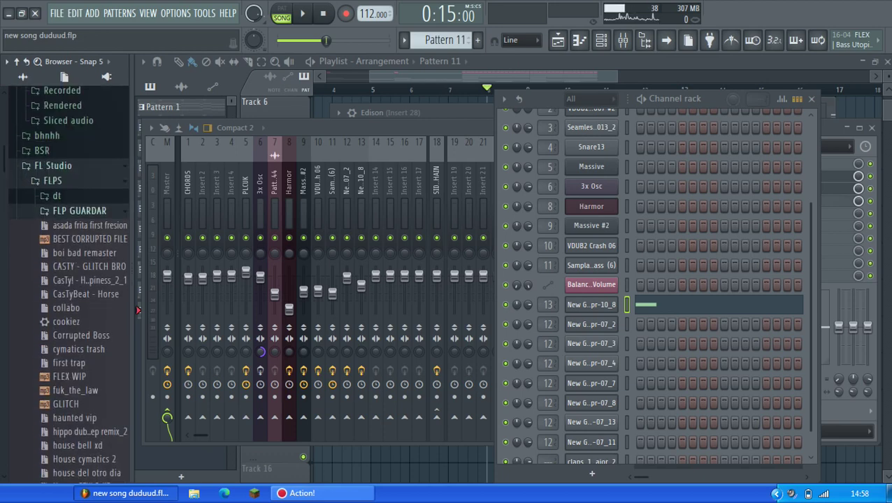
{"action": "right_click", "coordinate": [72, 207]}
{"action": "left_click", "coordinate": [105, 287]}
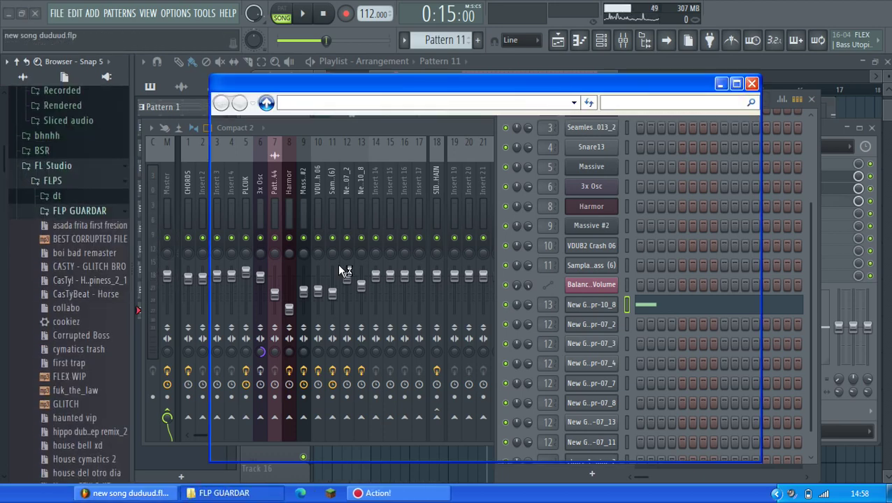
{"action": "key", "text": "s"}
{"action": "key", "text": "s"}
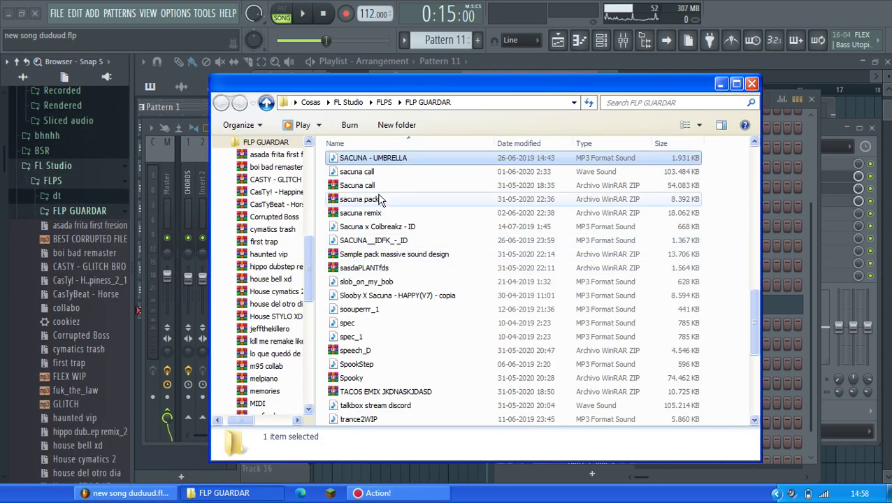
{"action": "left_click", "coordinate": [370, 350]}
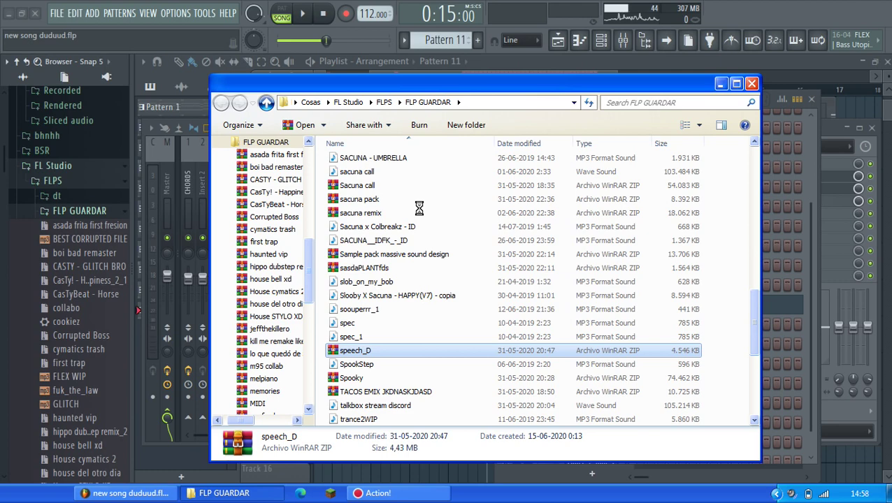
{"action": "key", "text": "shift+F10"}
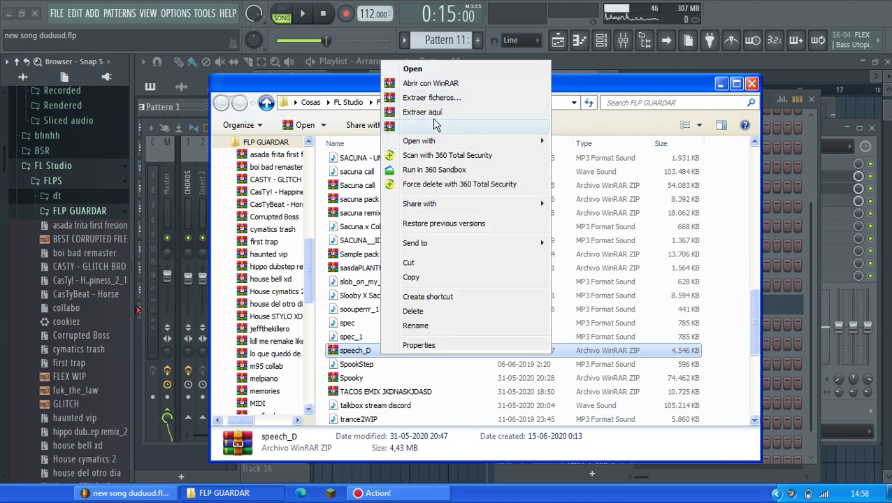
{"action": "left_click", "coordinate": [432, 125]}
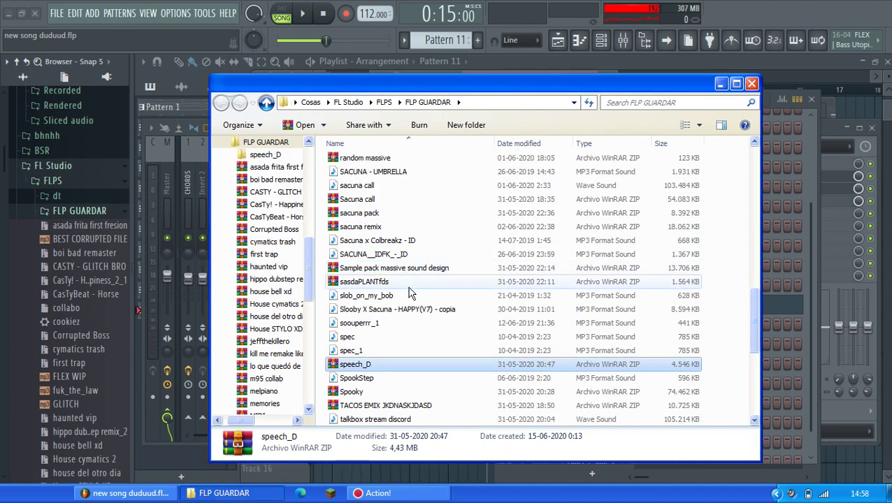
Step: Locate the extracted speech_D folder, expand it in the FL Studio browser, and close the Explorer window
{"action": "scroll", "coordinate": [515, 223], "scroll_direction": "up", "scroll_amount": 10}
{"action": "scroll", "coordinate": [515, 222], "scroll_direction": "up", "scroll_amount": 7}
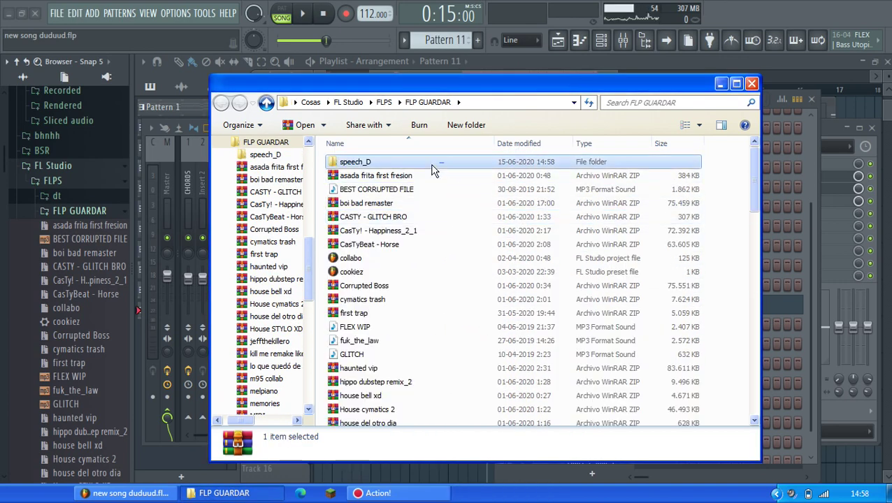
{"action": "left_click", "coordinate": [355, 164]}
{"action": "left_click_drag", "start_coordinate": [56, 229], "coordinate": [57, 231]}
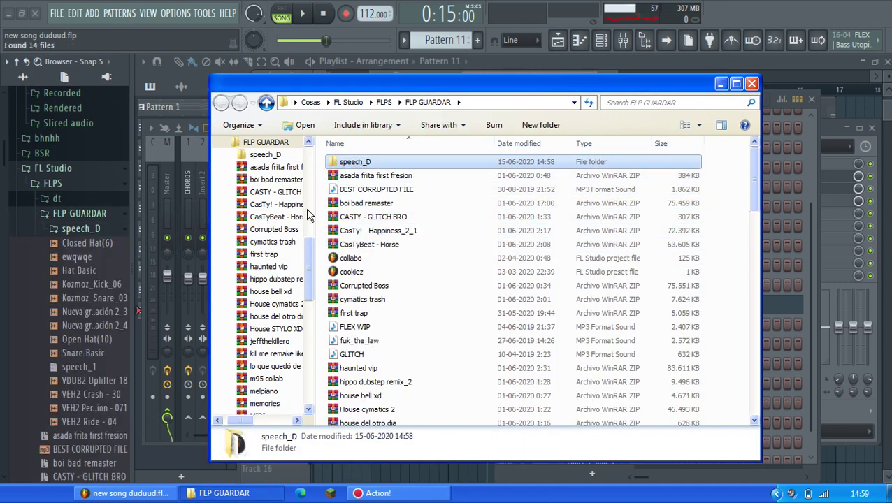
{"action": "left_click", "coordinate": [751, 85]}
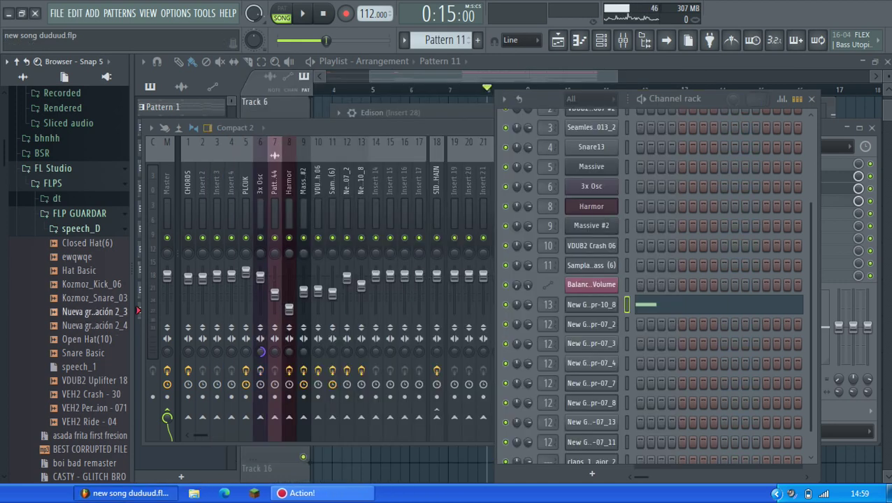
Step: Audition the speech_D samples from Nueva grabación 2_3 up to ewqwqe, plus Snare Basic
{"action": "left_click", "coordinate": [96, 312]}
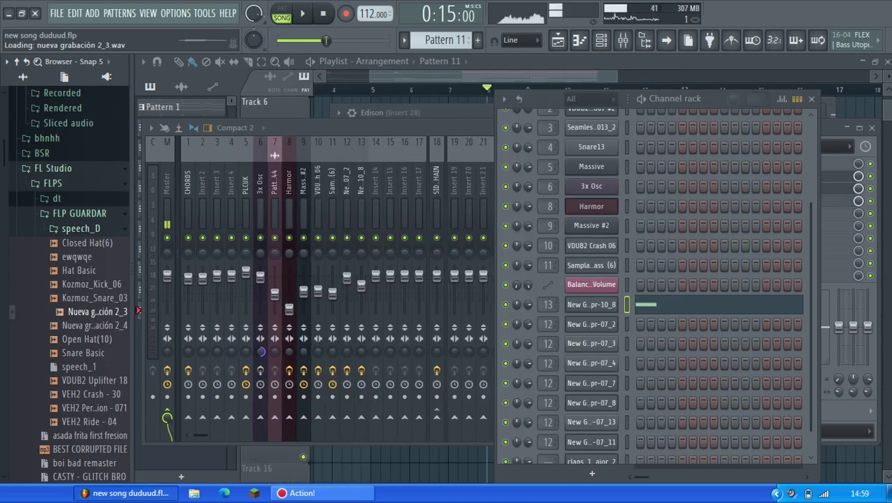
{"action": "key", "text": "Up"}
{"action": "key", "text": "Up"}
{"action": "key", "text": "Up"}
{"action": "key", "text": "Up"}
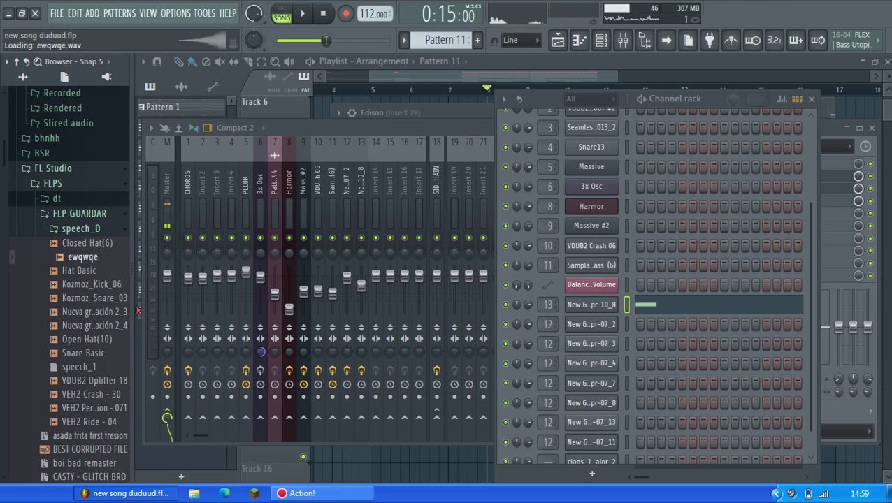
{"action": "key", "text": "Down"}
{"action": "left_click", "coordinate": [83, 354]}
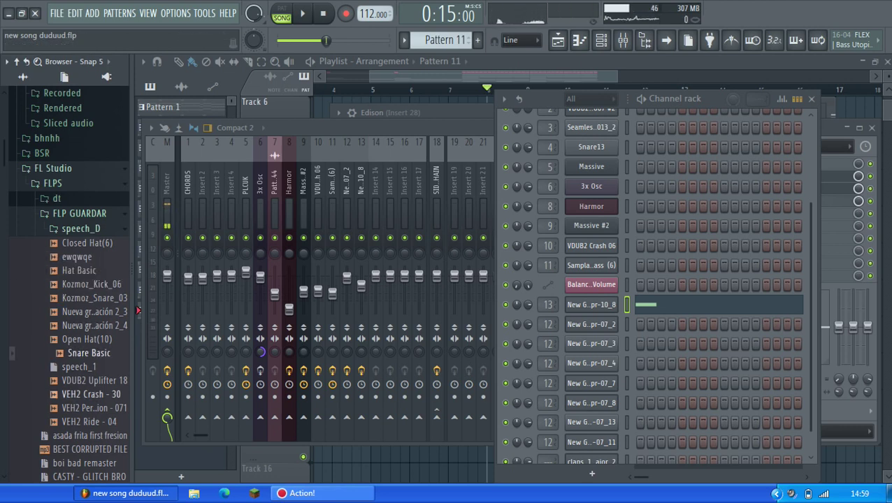
Step: Audition VEH2 Percussion - 071 and VEH2 Ride - 04, and play the song briefly for comparison
{"action": "left_click", "coordinate": [93, 408]}
{"action": "left_click", "coordinate": [89, 422]}
{"action": "left_click", "coordinate": [94, 408]}
{"action": "key", "text": "space"}
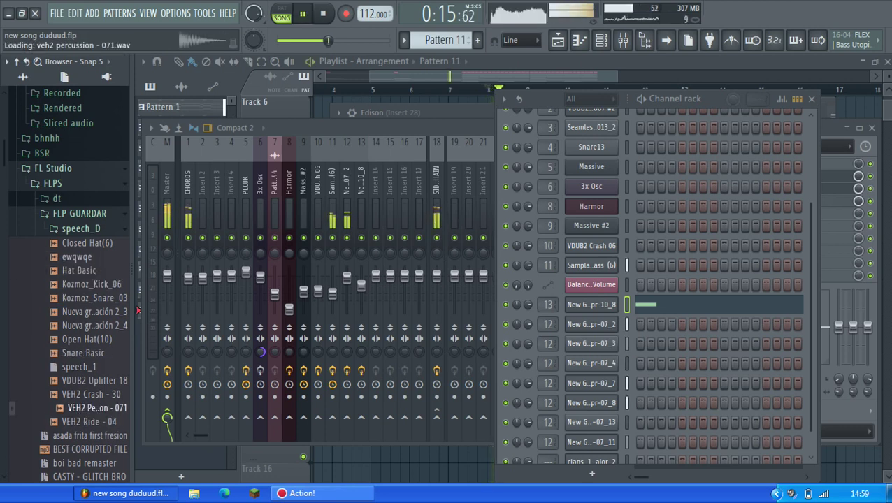
{"action": "key", "text": "space"}
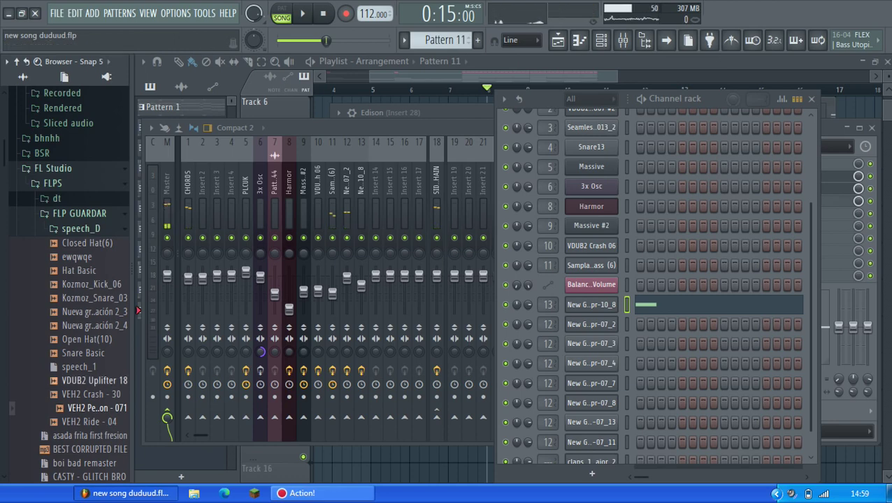
Step: Close the floating windows, play the arrangement from bar 7 in the playlist, and audition VEH2 Percussion - 071 again
{"action": "key", "text": "F12"}
{"action": "left_click", "coordinate": [450, 89]}
{"action": "key", "text": "space"}
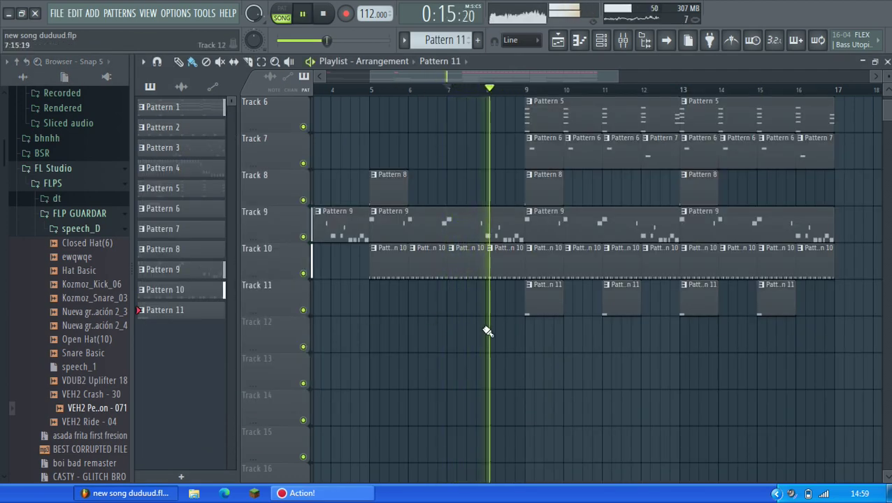
{"action": "scroll", "coordinate": [594, 354], "scroll_direction": "up", "scroll_amount": 2}
{"action": "key", "text": "space"}
{"action": "left_click", "coordinate": [96, 408]}
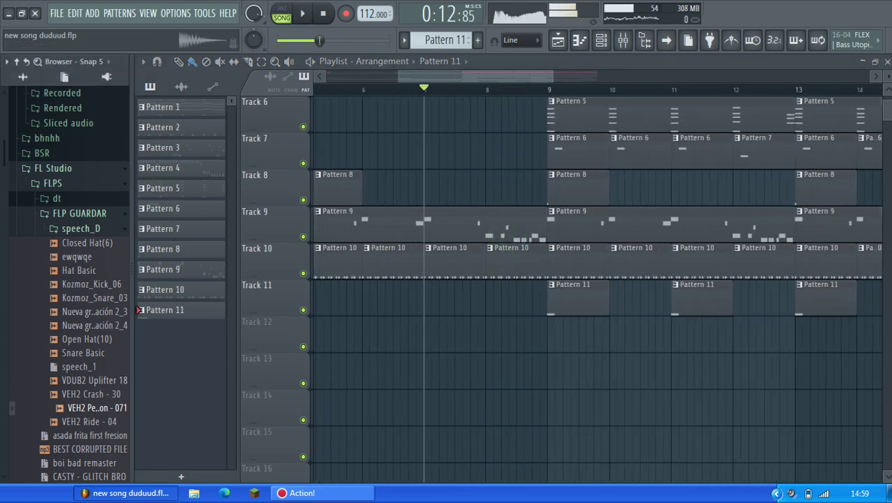
Step: Open the channel rack, expand the dt sample folder, and audition Snare, veeeron and succ
{"action": "left_click", "coordinate": [600, 40]}
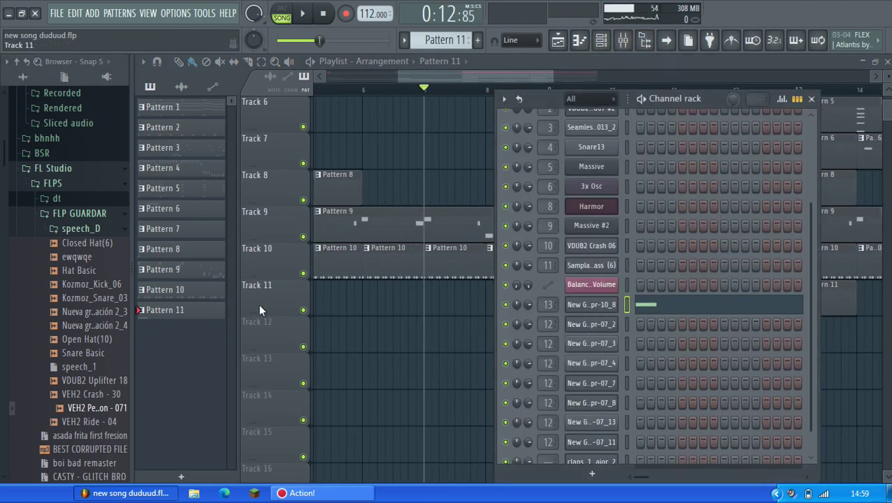
{"action": "left_click", "coordinate": [57, 198]}
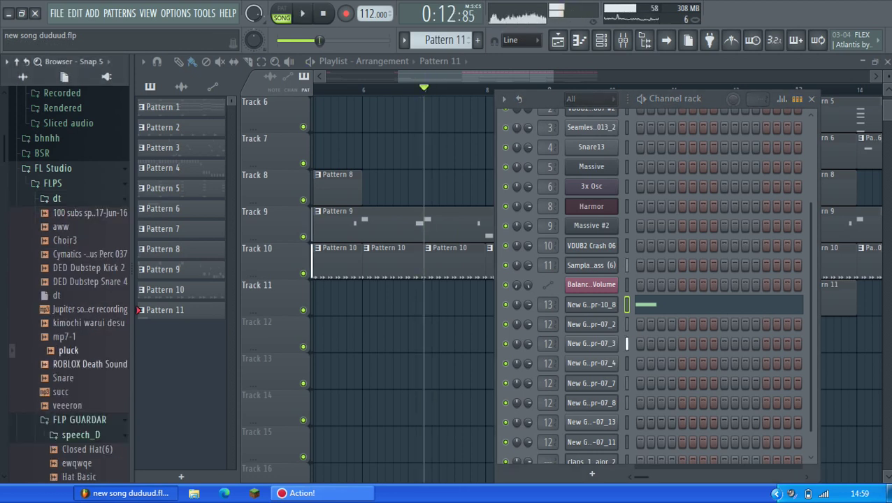
{"action": "left_click", "coordinate": [63, 378]}
{"action": "key", "text": "space"}
{"action": "key", "text": "space"}
{"action": "left_click", "coordinate": [67, 406]}
{"action": "left_click", "coordinate": [65, 392]}
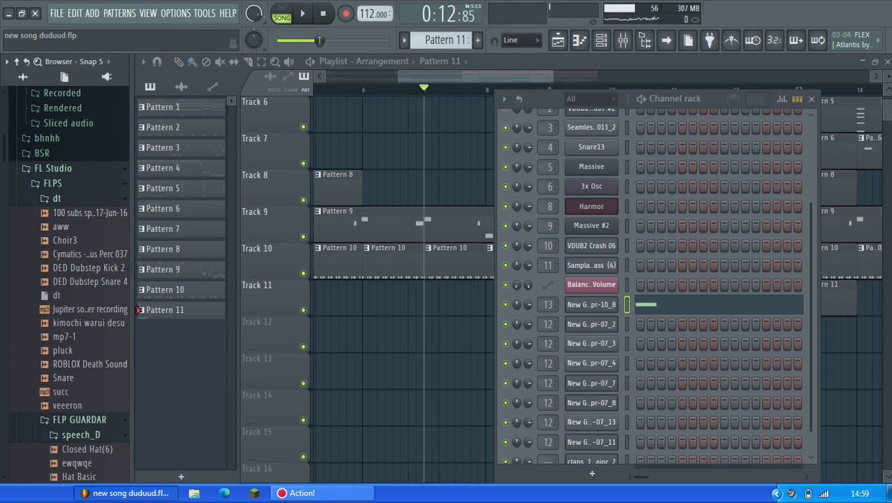
Step: Collapse the dt folder, audition the speech_D samples from Hat Basic down to VEH2 Ride - 04, and play the song for comparison
{"action": "left_click", "coordinate": [58, 199]}
{"action": "left_click", "coordinate": [79, 271]}
{"action": "left_click", "coordinate": [91, 285]}
{"action": "left_click", "coordinate": [95, 298]}
{"action": "left_click", "coordinate": [96, 312]}
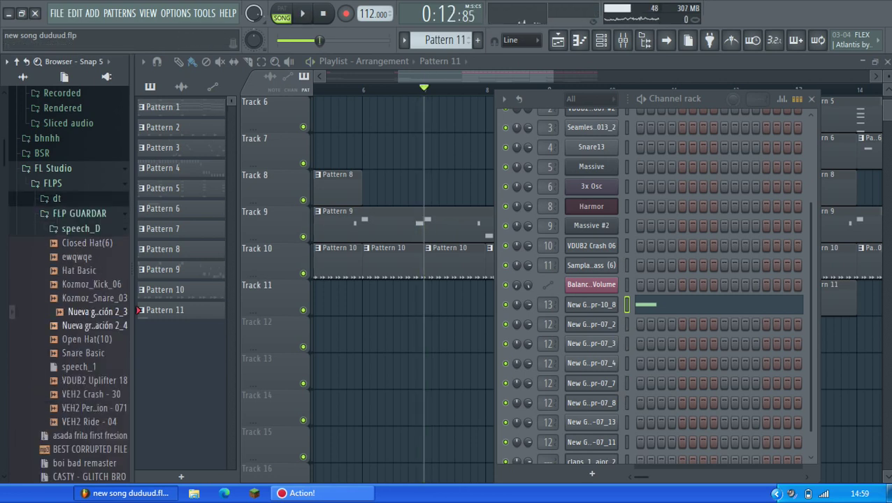
{"action": "left_click", "coordinate": [88, 326]}
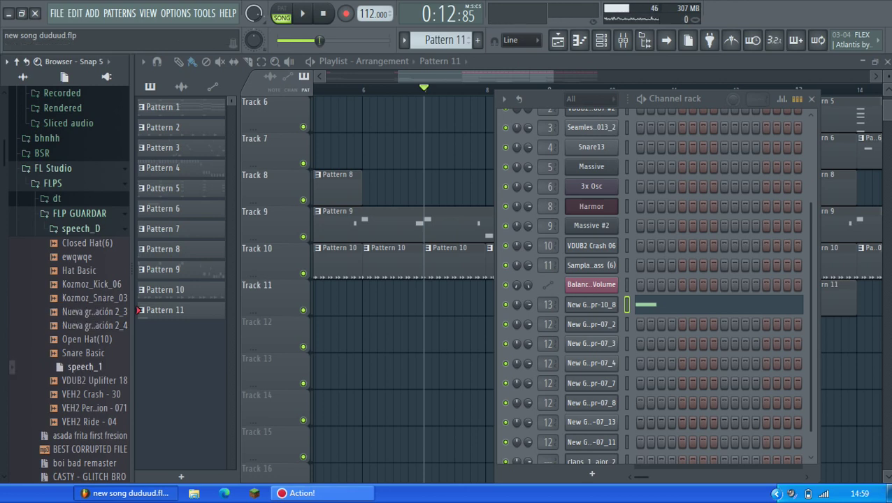
{"action": "left_click", "coordinate": [91, 395]}
{"action": "left_click", "coordinate": [94, 408]}
{"action": "left_click", "coordinate": [94, 422]}
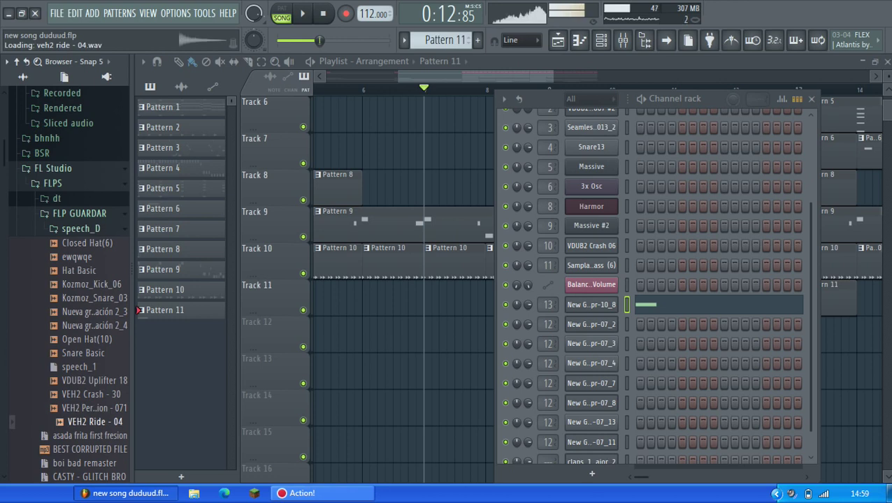
{"action": "key", "text": "space"}
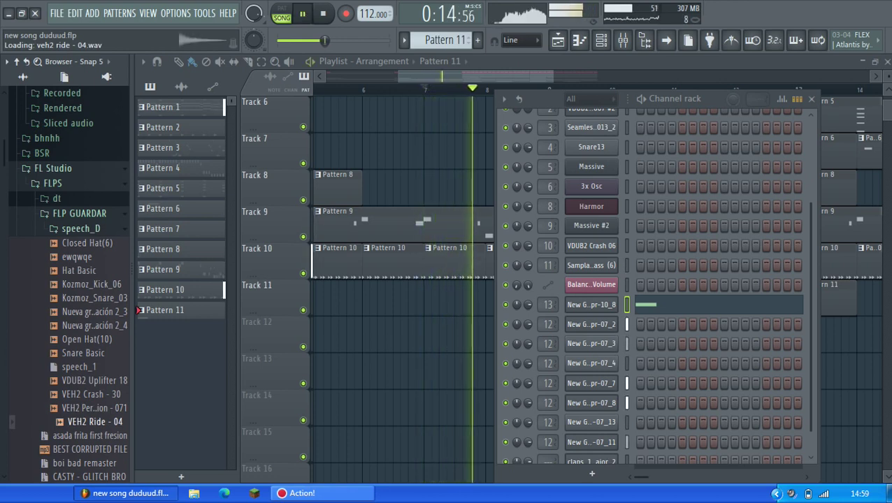
Step: Add VEH2 Ride - 04 as a new channel and increase its sample fade-out, testing the sound
{"action": "scroll", "coordinate": [591, 310], "scroll_direction": "up", "scroll_amount": 3}
{"action": "left_click_drag", "start_coordinate": [95, 421], "coordinate": [605, 131]}
{"action": "left_click", "coordinate": [605, 131]}
{"action": "key", "text": "space"}
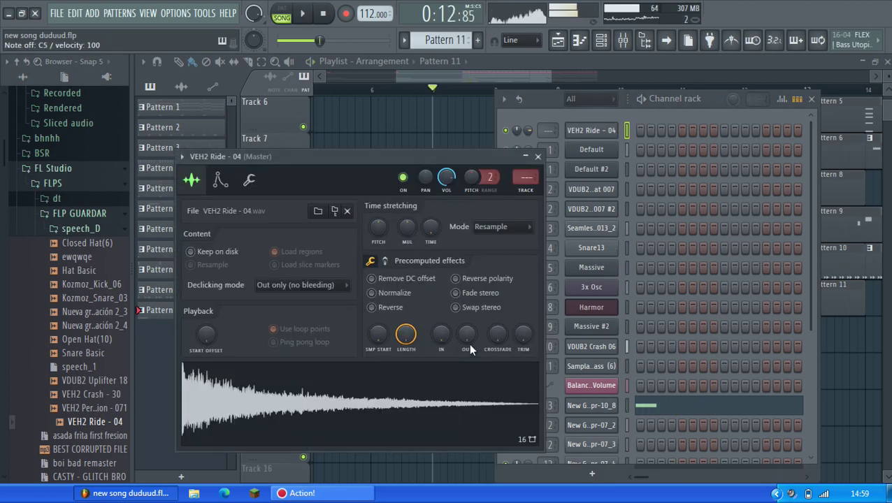
{"action": "left_click_drag", "start_coordinate": [467, 338], "coordinate": [467, 308]}
{"action": "key", "text": "z"}
{"action": "key", "text": "z"}
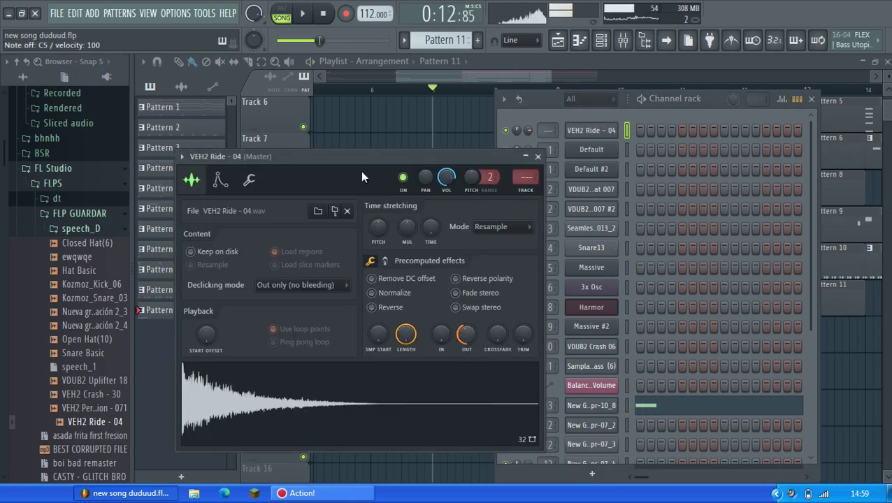
Step: Route VEH2 Ride - 04 to mixer track 14 with its fader lowered, and load Fruity parametric EQ 2 in slot 5
{"action": "key", "text": "F9"}
{"action": "key", "text": "z"}
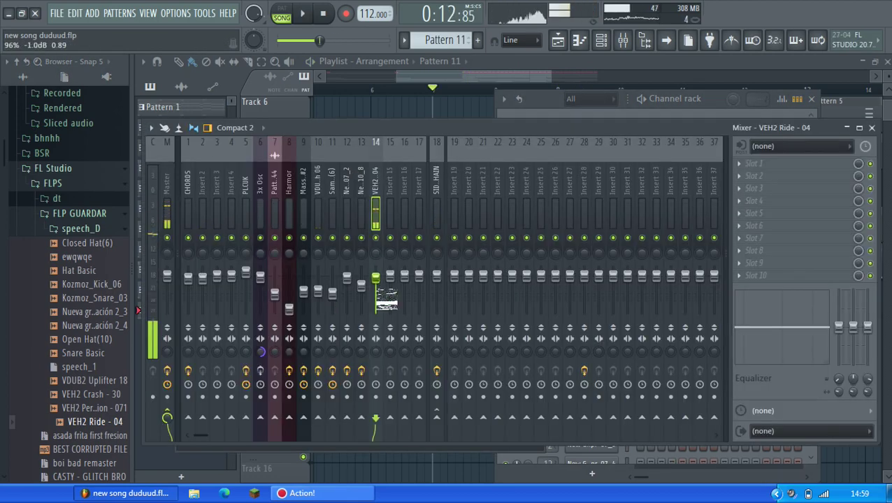
{"action": "left_click", "coordinate": [759, 215]}
{"action": "left_click", "coordinate": [367, 60]}
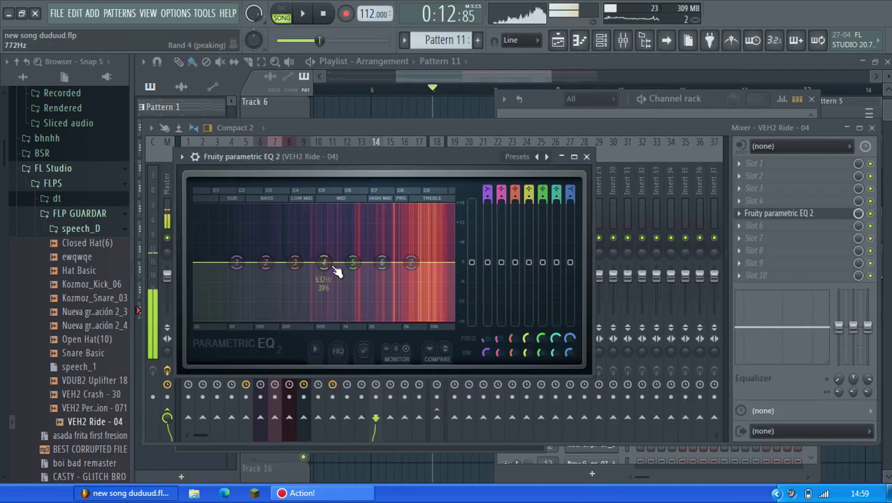
Step: Shape the ride's EQ by cutting the lows with band 1, slightly lowering band 5 and slightly boosting high-shelf band 7
{"action": "key", "text": "z"}
{"action": "left_click_drag", "start_coordinate": [237, 263], "coordinate": [304, 324]}
{"action": "key", "text": "z"}
{"action": "key", "text": "z"}
{"action": "left_click_drag", "start_coordinate": [353, 263], "coordinate": [365, 279]}
{"action": "key", "text": "z"}
{"action": "key", "text": "z"}
{"action": "left_click_drag", "start_coordinate": [413, 265], "coordinate": [413, 259]}
{"action": "key", "text": "z"}
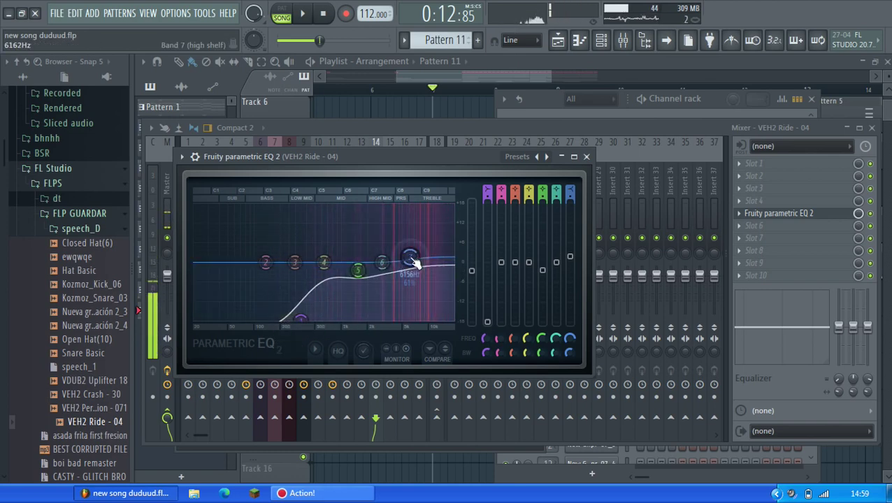
Step: Create Pattern 12 and play the arrangement from bar 9
{"action": "left_click", "coordinate": [517, 61]}
{"action": "left_click", "coordinate": [554, 88]}
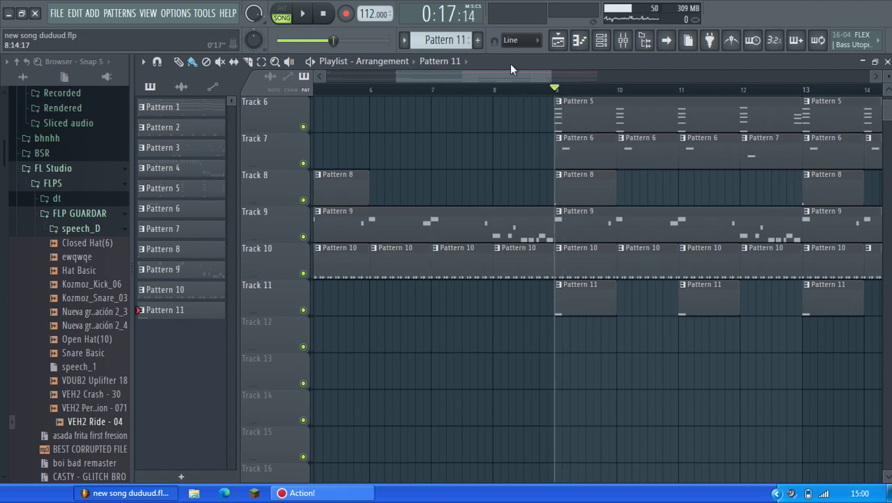
{"action": "scroll", "coordinate": [445, 33], "scroll_direction": "up", "scroll_amount": 1}
{"action": "scroll", "coordinate": [564, 342], "scroll_direction": "down", "scroll_amount": 4}
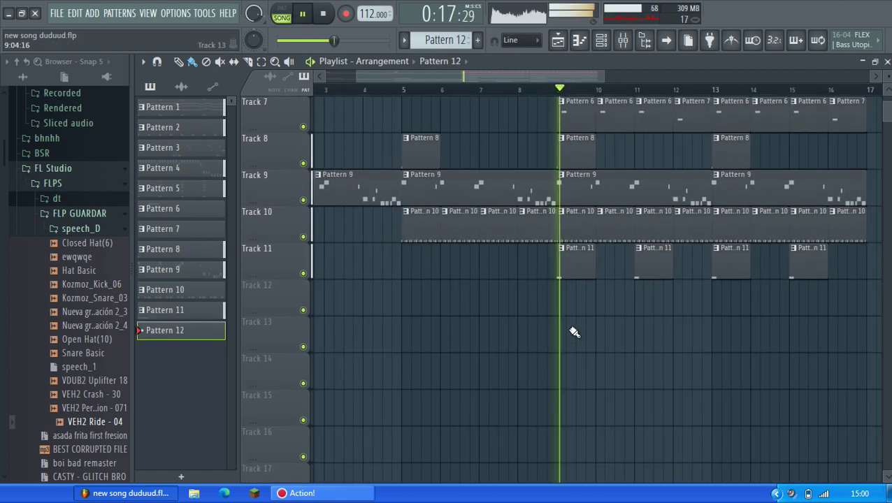
{"action": "key", "text": "space"}
{"action": "scroll", "coordinate": [730, 335], "scroll_direction": "up", "scroll_amount": 1}
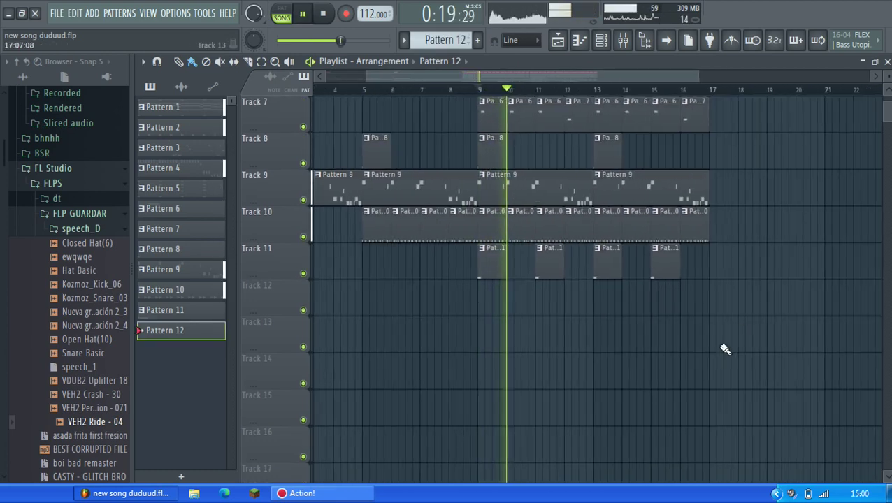
Step: Duplicate all arrangement clips from bars 9 to 16 so they repeat from bar 17, and clear the selection
{"action": "left_click_drag", "start_coordinate": [720, 346], "coordinate": [485, 97]}
{"action": "key", "text": "ctrl+b"}
{"action": "scroll", "coordinate": [810, 258], "scroll_direction": "down", "scroll_amount": 3}
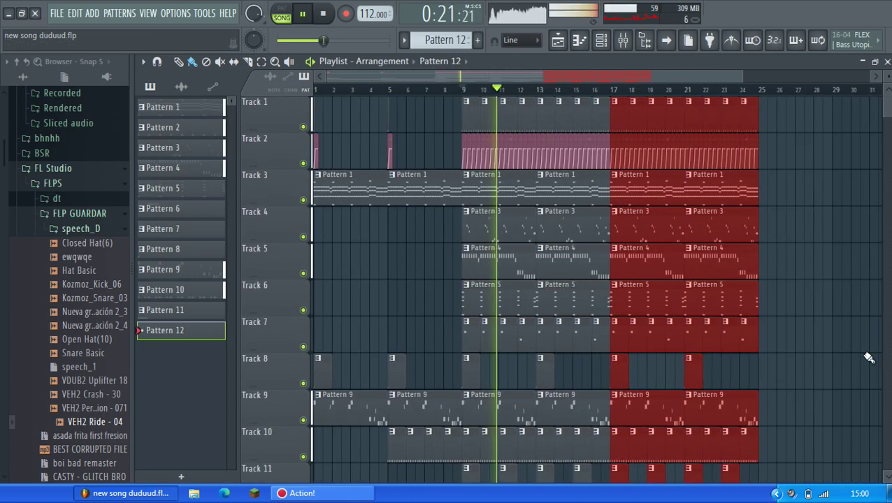
{"action": "left_click", "coordinate": [863, 358], "text": "ctrl"}
Step: Place a Pattern 12 clip on Track 12 at bar 13 and fill its VEH2 Ride - 04 channel every 4 steps
{"action": "scroll", "coordinate": [776, 355], "scroll_direction": "down", "scroll_amount": 5}
{"action": "scroll", "coordinate": [732, 358], "scroll_direction": "up", "scroll_amount": 2}
{"action": "left_click", "coordinate": [470, 336]}
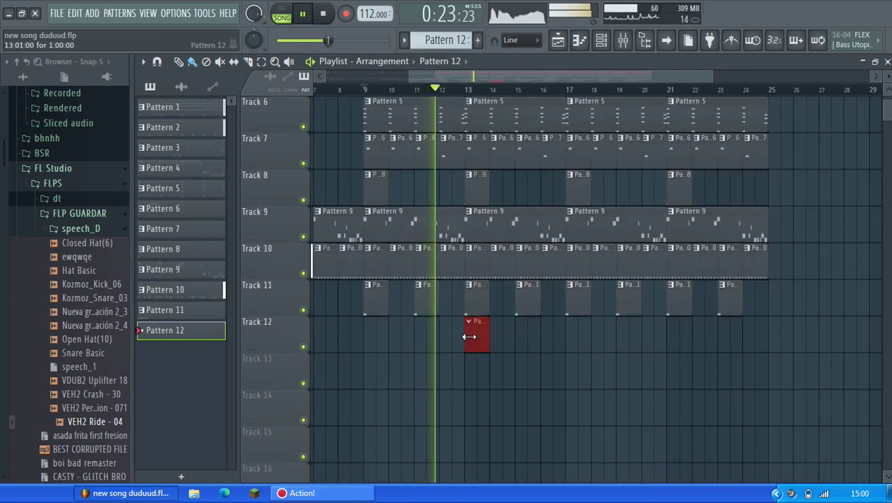
{"action": "left_click", "coordinate": [601, 40]}
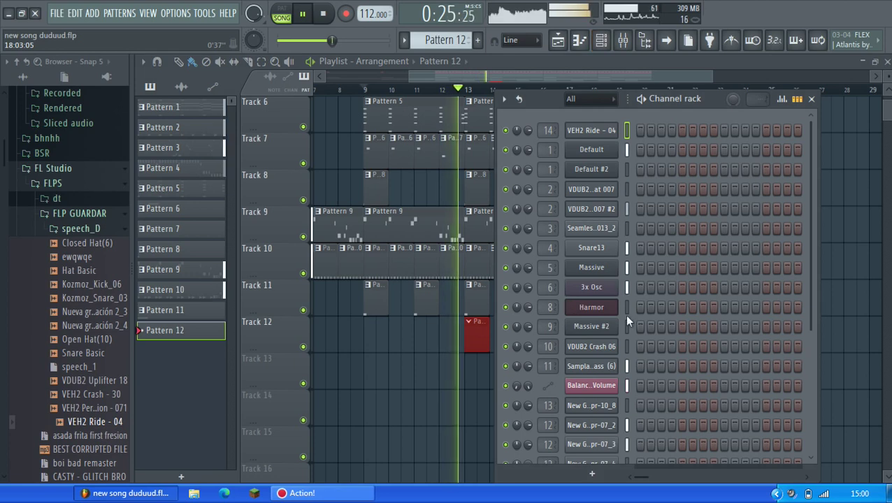
{"action": "key", "text": "space"}
{"action": "right_click", "coordinate": [617, 130]}
{"action": "left_click", "coordinate": [767, 184]}
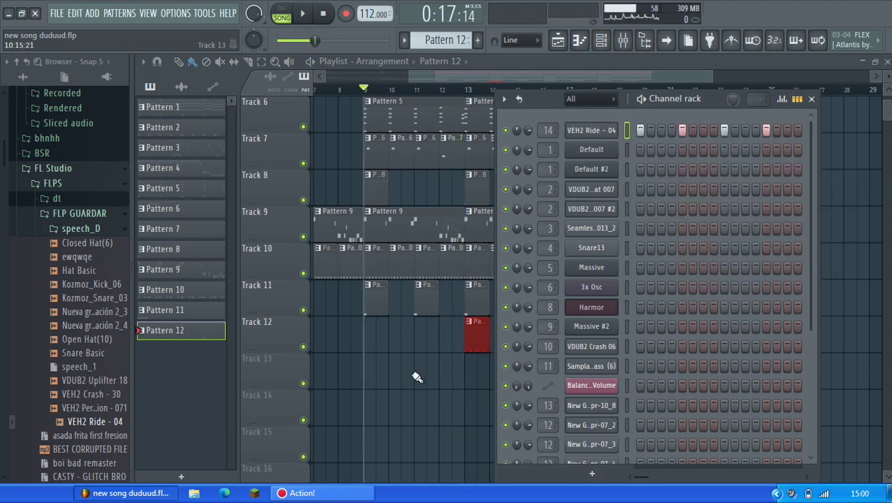
Step: Move the Pattern 12 clip to bar 17 and repeat it along Track 12 up to bar 25 while playing from bar 17
{"action": "left_click_drag", "start_coordinate": [480, 345], "coordinate": [521, 338]}
{"action": "left_click", "coordinate": [572, 91]}
{"action": "key", "text": "space"}
{"action": "key", "text": "ctrl+b"}
{"action": "key", "text": "ctrl+b"}
{"action": "key", "text": "ctrl+b"}
{"action": "key", "text": "ctrl+b"}
{"action": "key", "text": "ctrl+b"}
{"action": "key", "text": "ctrl+b"}
{"action": "key", "text": "ctrl+b"}
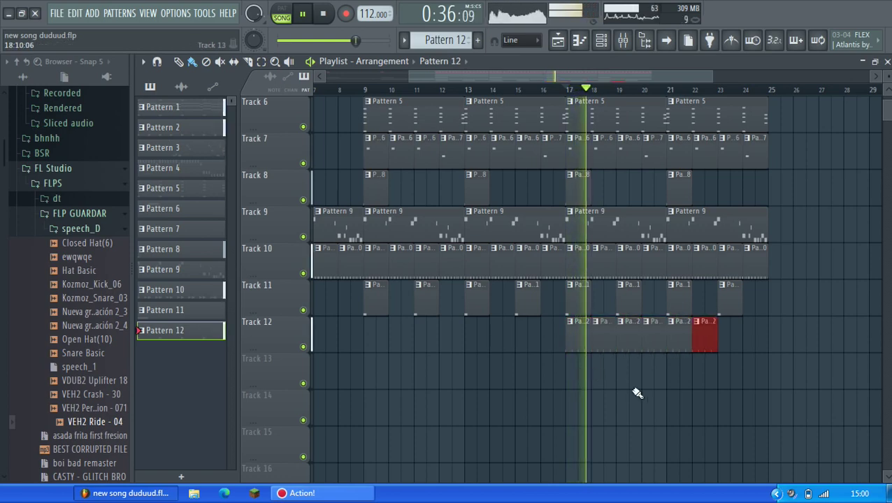
{"action": "key", "text": "ctrl+d"}
Step: Try a denser VEH2 Ride - 04 rhythm in Pattern 12 by filling every 2 steps
{"action": "left_click", "coordinate": [601, 41]}
{"action": "right_click", "coordinate": [590, 130]}
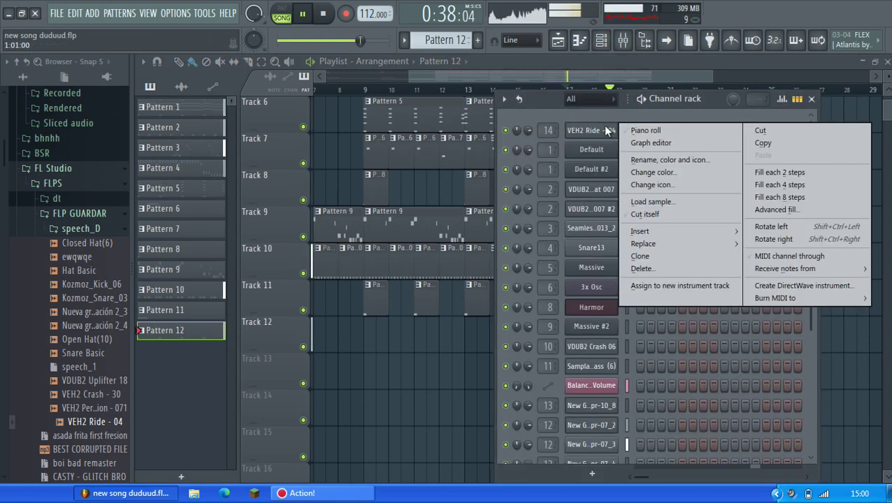
{"action": "left_click", "coordinate": [768, 176]}
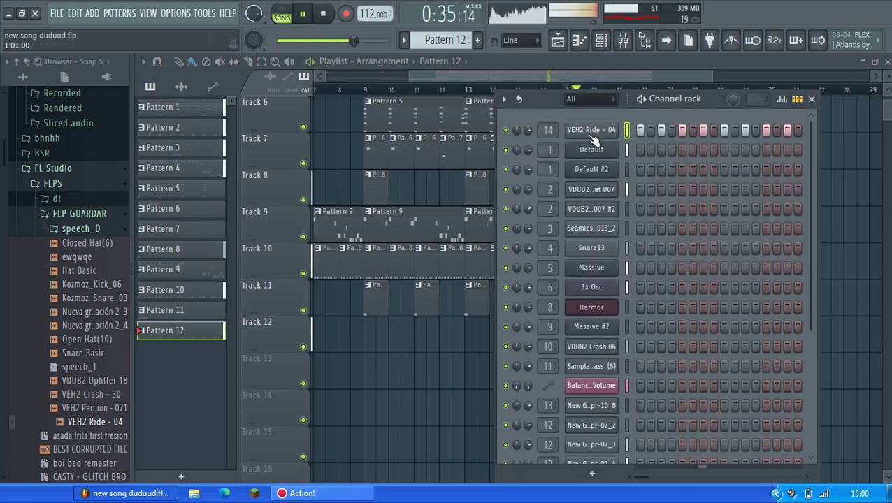
Step: Set the VEH2 Ride - 04 fade-out to about 62%, refill its steps every 4, and resume playback
{"action": "left_click", "coordinate": [591, 135]}
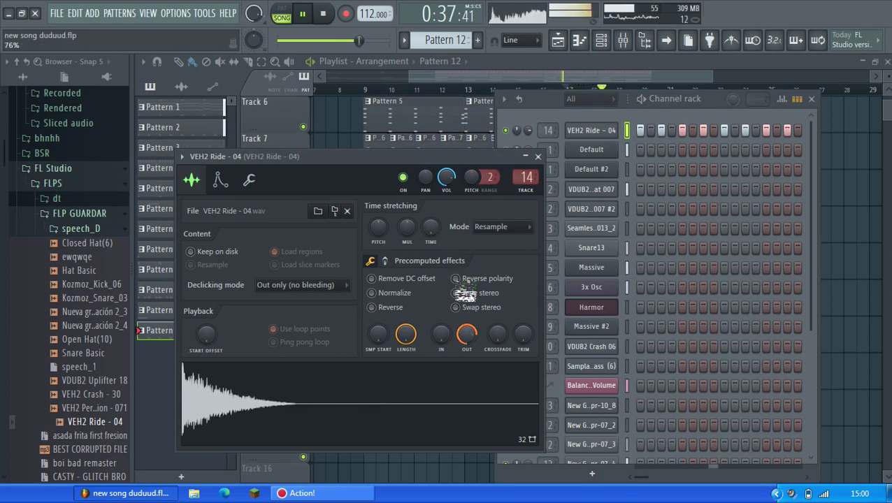
{"action": "mouse_move", "coordinate": [466, 334]}
{"action": "left_mouse_down"}
{"action": "mouse_move", "coordinate": [469, 377]}
{"action": "mouse_move", "coordinate": [468, 343]}
{"action": "left_mouse_up"}
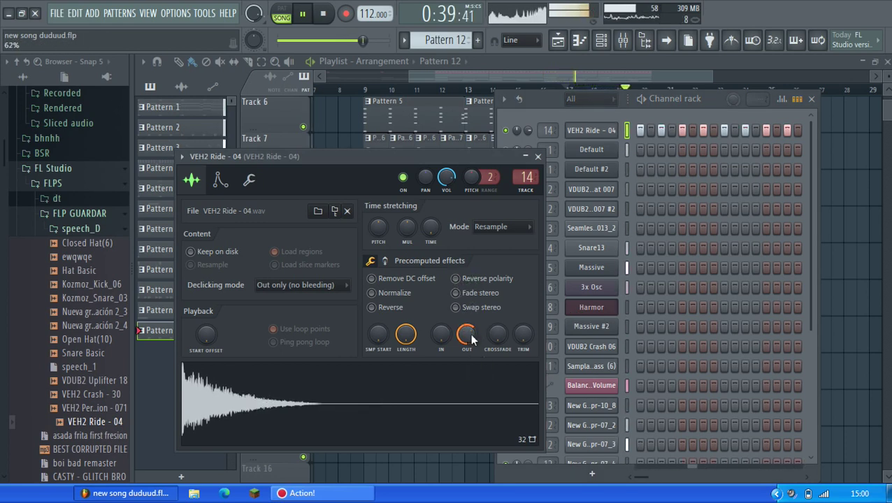
{"action": "key", "text": "space"}
{"action": "right_click", "coordinate": [618, 127]}
{"action": "left_click", "coordinate": [769, 184]}
{"action": "key", "text": "space"}
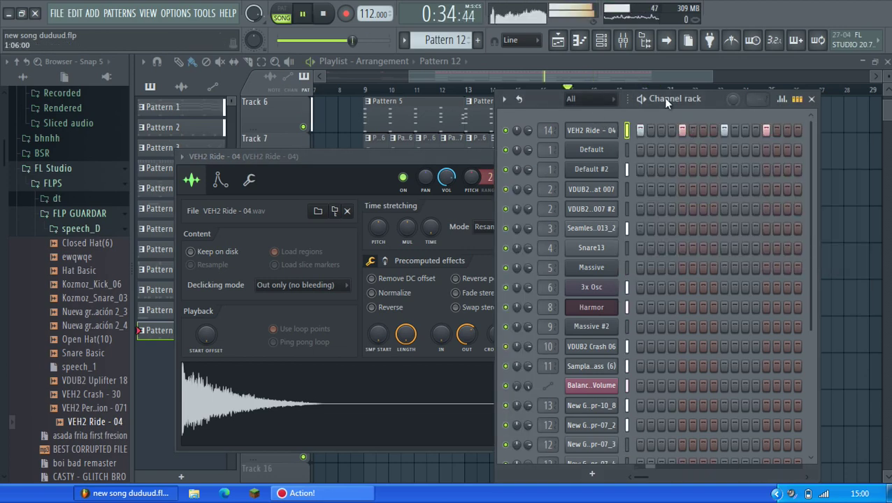
Step: Save the project from the playlist and bring up the mixer during playback
{"action": "left_click", "coordinate": [532, 71]}
{"action": "left_click", "coordinate": [56, 14]}
{"action": "left_click", "coordinate": [79, 76]}
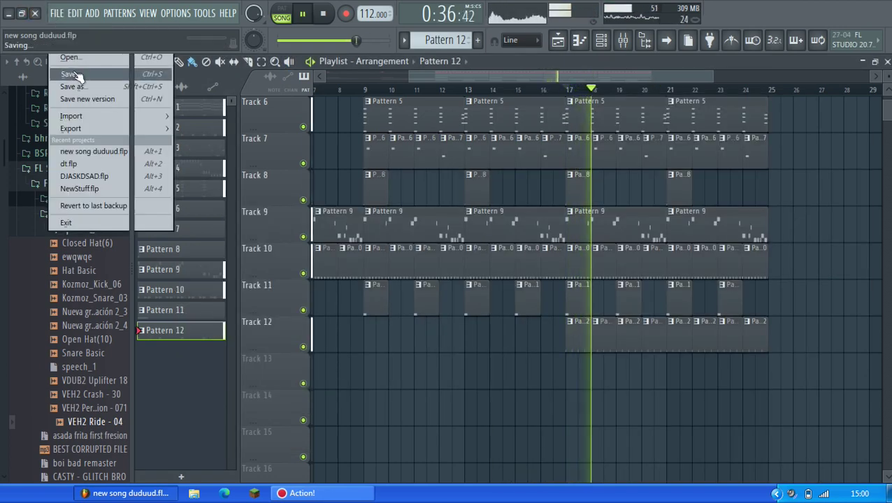
{"action": "left_click", "coordinate": [621, 42]}
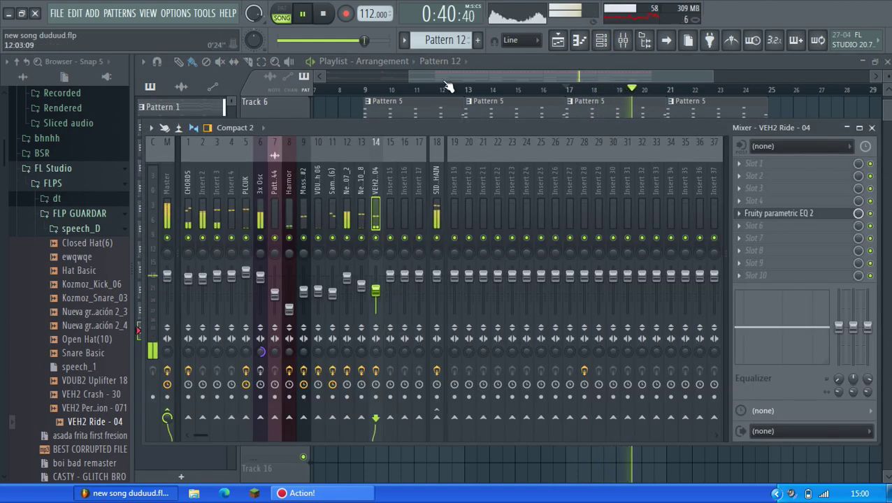
Step: Review the arrangement in the playlist, solo Track 1, and play it from bar 9
{"action": "left_click_drag", "start_coordinate": [455, 76], "coordinate": [471, 77]}
{"action": "scroll", "coordinate": [533, 308], "scroll_direction": "up", "scroll_amount": 5}
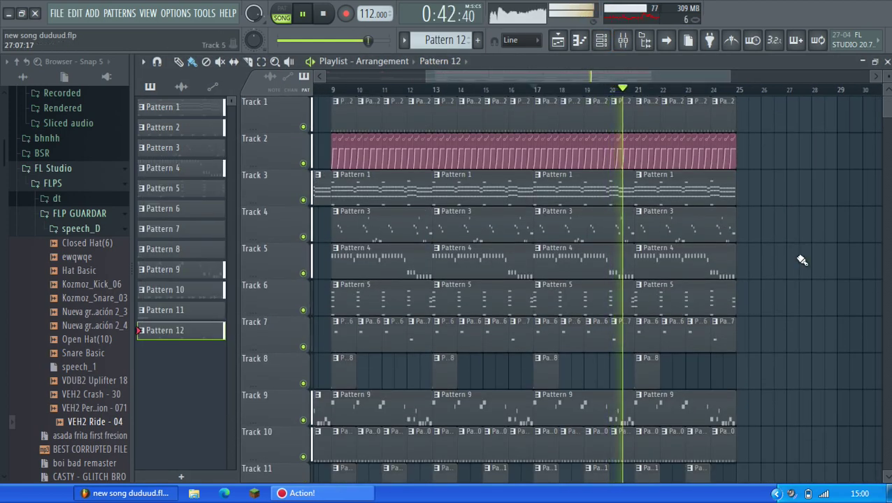
{"action": "scroll", "coordinate": [799, 270], "scroll_direction": "down", "scroll_amount": 7}
{"action": "scroll", "coordinate": [796, 276], "scroll_direction": "down", "scroll_amount": 2, "text": "ctrl"}
{"action": "key", "text": "space"}
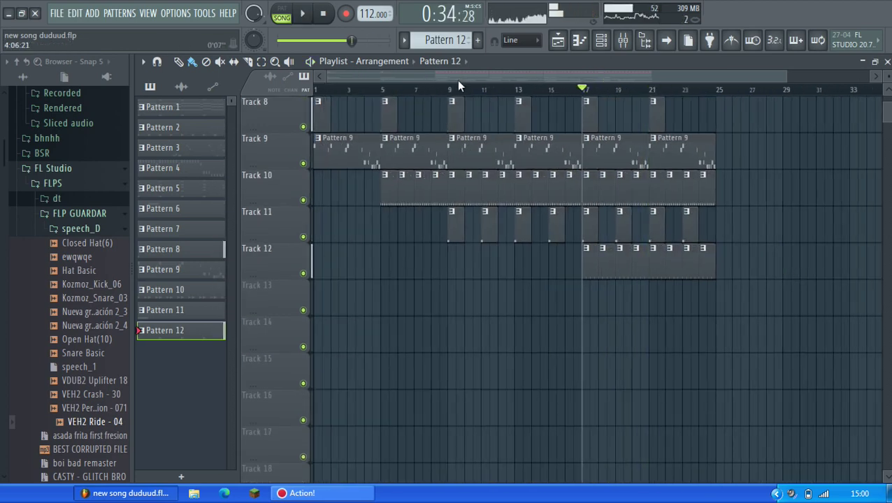
{"action": "left_click", "coordinate": [457, 87]}
{"action": "scroll", "coordinate": [460, 167], "scroll_direction": "up", "scroll_amount": 7}
{"action": "right_click", "coordinate": [302, 127]}
{"action": "key", "text": "space"}
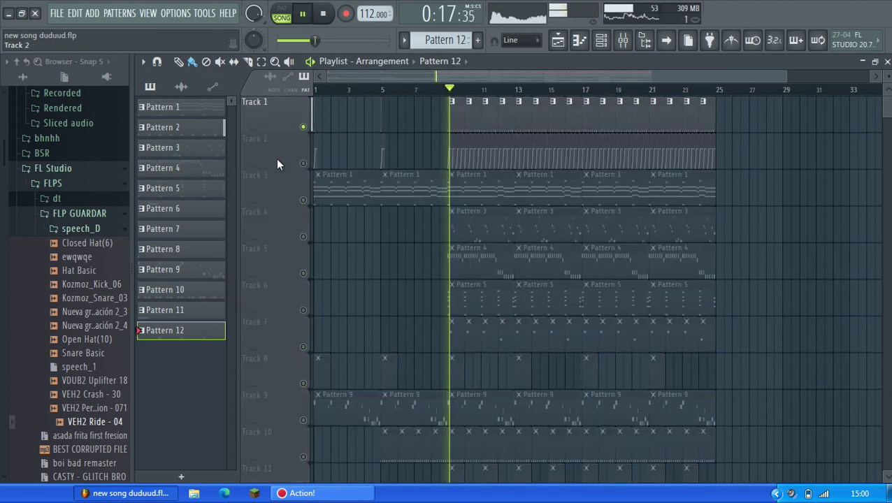
Step: Insert an empty playlist track at the Track 3 position and select Pattern 2 for editing
{"action": "right_click", "coordinate": [269, 179]}
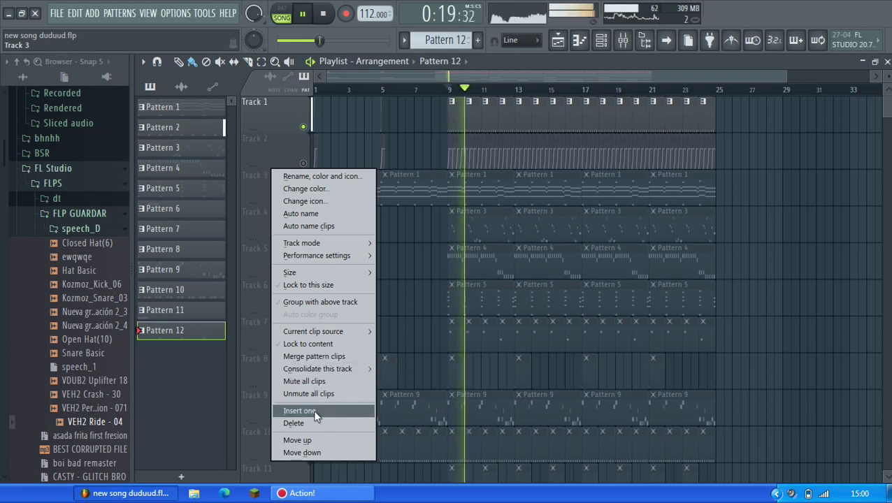
{"action": "left_click", "coordinate": [299, 411]}
{"action": "scroll", "coordinate": [462, 275], "scroll_direction": "up", "scroll_amount": 3, "text": "ctrl"}
{"action": "left_click", "coordinate": [461, 154]}
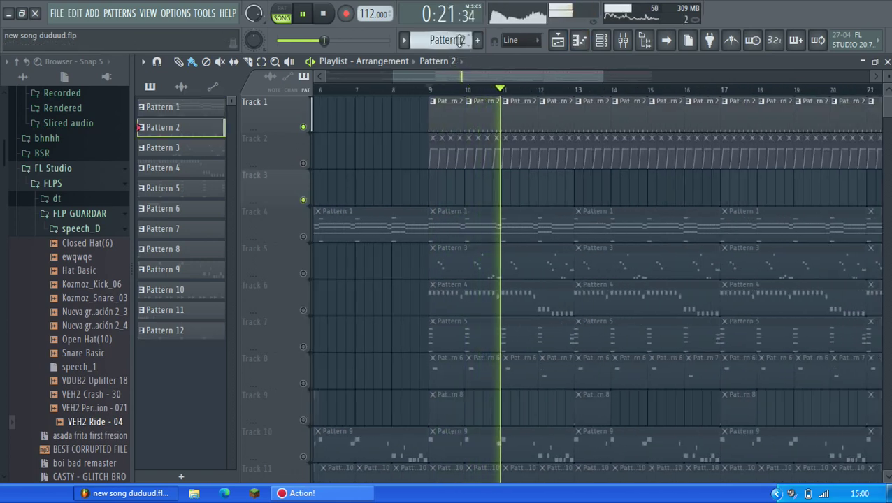
Step: Select the two VDUB2 Open Hihat 007 channels in the channel rack and cut their steps from Pattern 2
{"action": "left_click", "coordinate": [601, 40]}
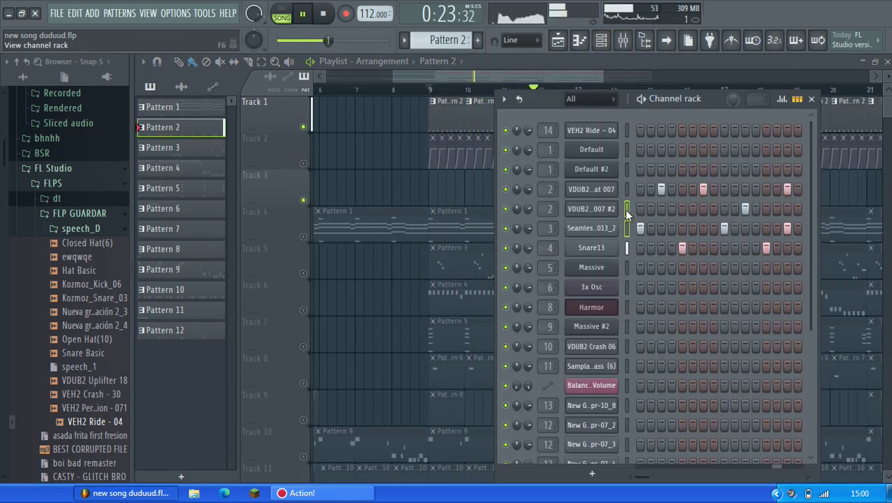
{"action": "double_click", "coordinate": [625, 191]}
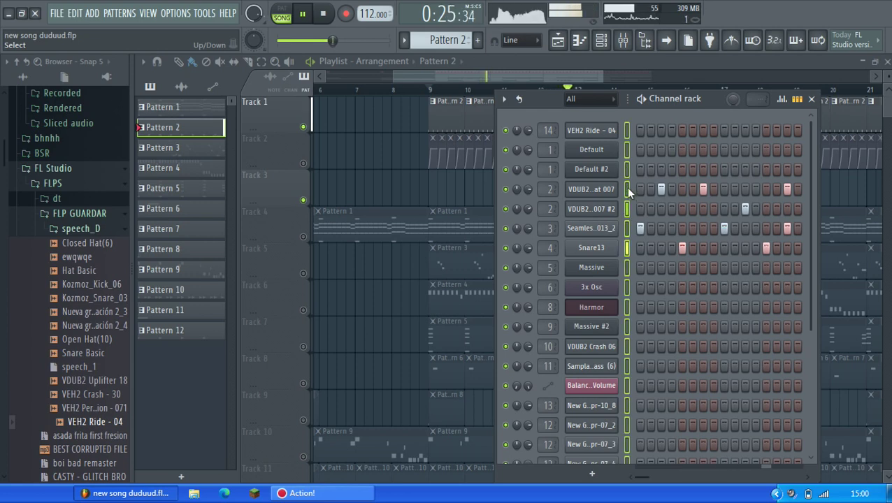
{"action": "left_click_drag", "start_coordinate": [625, 186], "coordinate": [627, 210]}
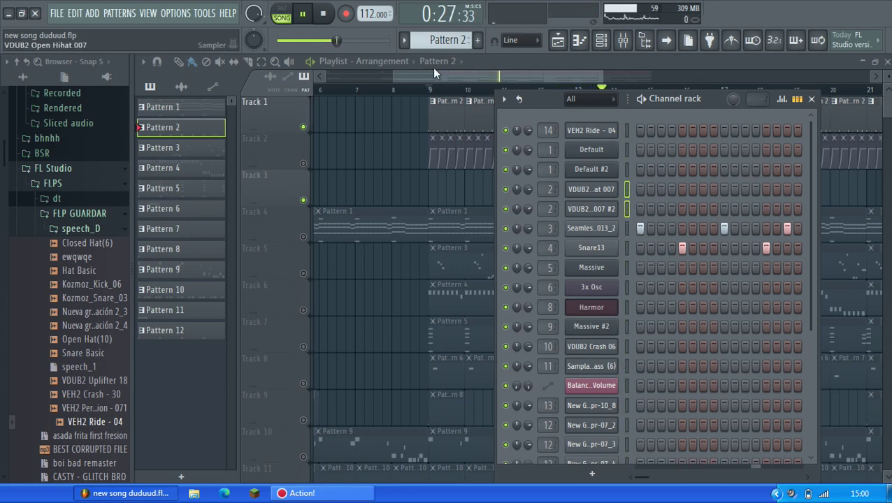
Step: Insert a new empty pattern at the Pattern 2 position and keep its default name
{"action": "left_click", "coordinate": [419, 40]}
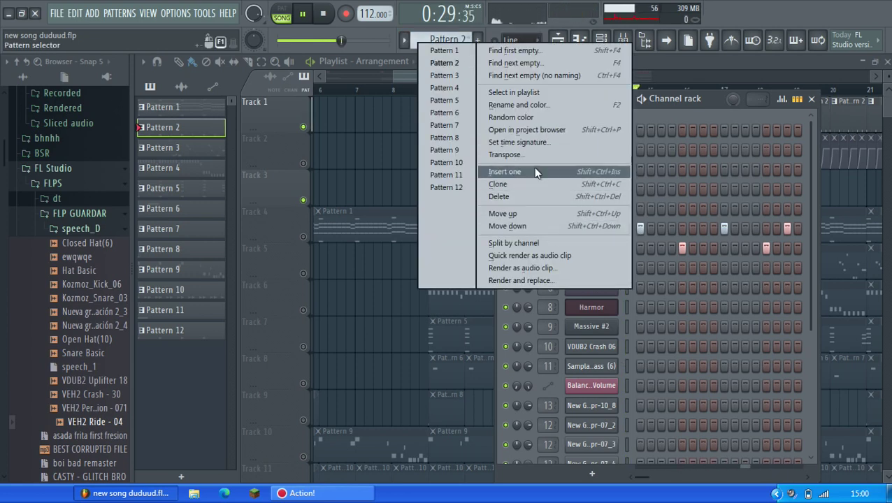
{"action": "left_click", "coordinate": [531, 171]}
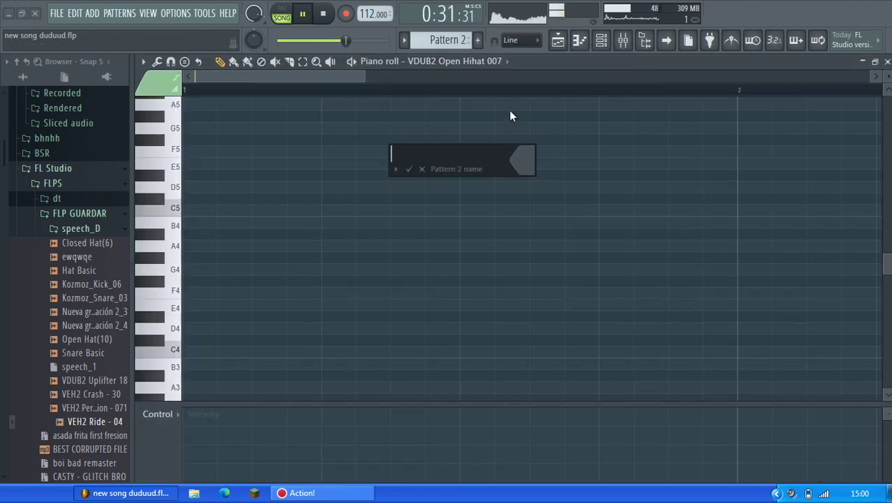
{"action": "key", "text": "Return"}
Step: Place VDUB2 Open Hihat 007 hits on steps 3, 7 and 15, with the second open hi-hat channel on step 11
{"action": "left_click", "coordinate": [601, 45]}
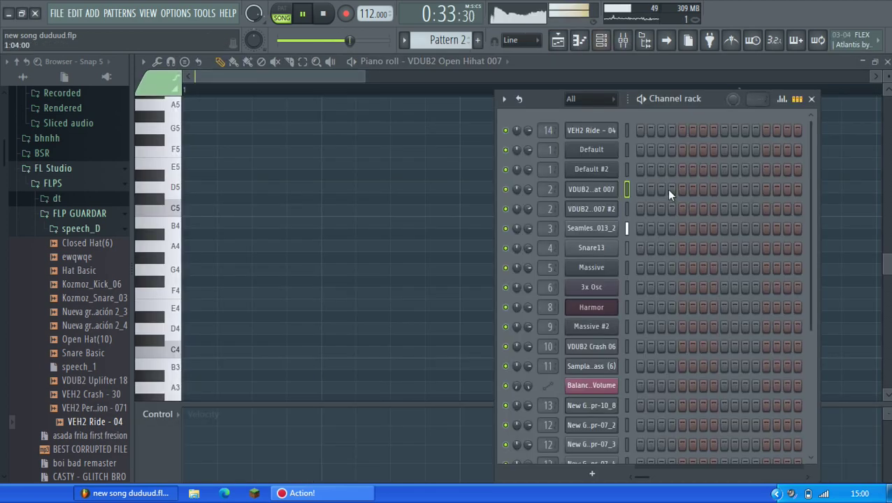
{"action": "left_click", "coordinate": [661, 189]}
{"action": "left_click", "coordinate": [703, 189]}
{"action": "left_click", "coordinate": [744, 209]}
{"action": "left_click", "coordinate": [787, 189]}
Step: Place Pattern 2 on Track 3 at bar 9 and duplicate it consecutively up to bar 17
{"action": "left_click", "coordinate": [557, 40]}
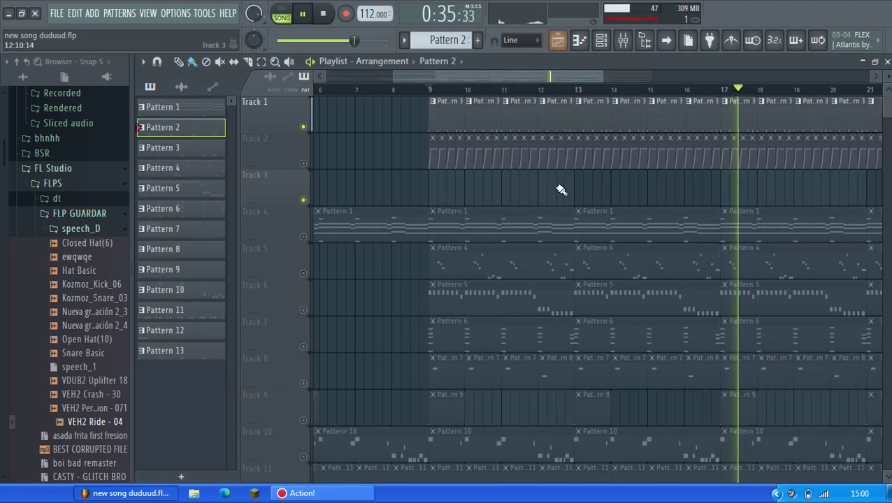
{"action": "key", "text": "space"}
{"action": "mouse_move", "coordinate": [452, 191]}
{"action": "left_mouse_down"}
{"action": "mouse_move", "coordinate": [443, 193]}
{"action": "mouse_move", "coordinate": [549, 234]}
{"action": "left_mouse_up"}
{"action": "key", "text": "space"}
{"action": "scroll", "coordinate": [548, 234], "scroll_direction": "down", "scroll_amount": 2}
{"action": "key", "text": "ctrl+b"}
{"action": "key", "text": "ctrl+b"}
{"action": "key", "text": "ctrl+b"}
{"action": "key", "text": "ctrl+b"}
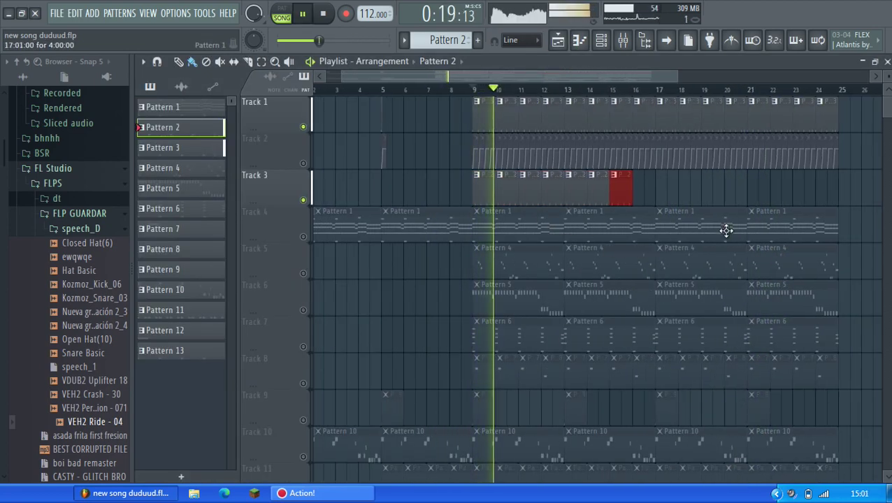
{"action": "scroll", "coordinate": [698, 198], "scroll_direction": "up", "scroll_amount": 5}
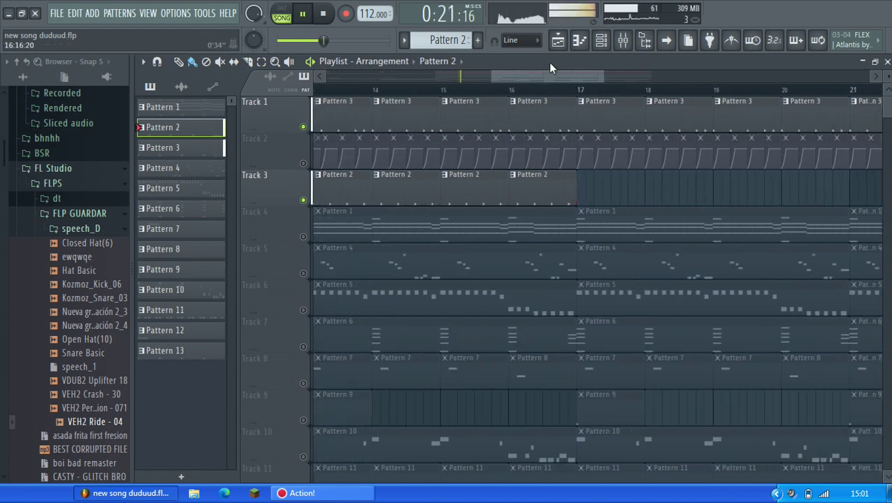
Step: Clone Pattern 2, place the cloned Pattern 3 on Track 3 at bar 17, and stop playback
{"action": "left_click", "coordinate": [463, 40]}
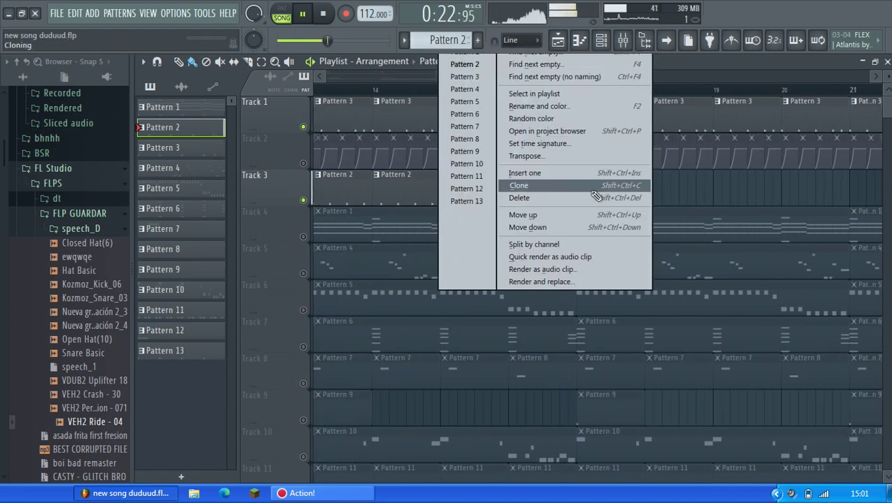
{"action": "left_click", "coordinate": [583, 185]}
{"action": "left_click", "coordinate": [564, 42]}
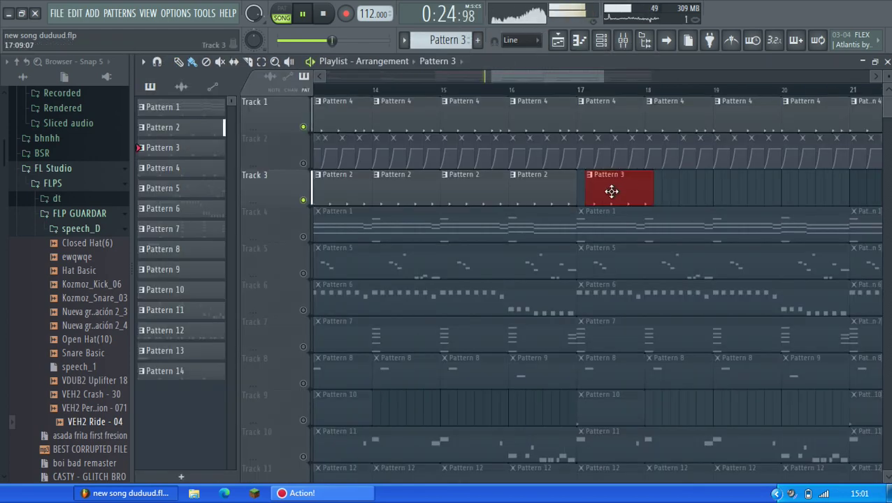
{"action": "key", "text": "space"}
Step: Open the VDUB2 Open Hihat 007 channel's settings and expand the VDUB2 Closed Hihat folder in the sample browser
{"action": "left_click", "coordinate": [602, 40]}
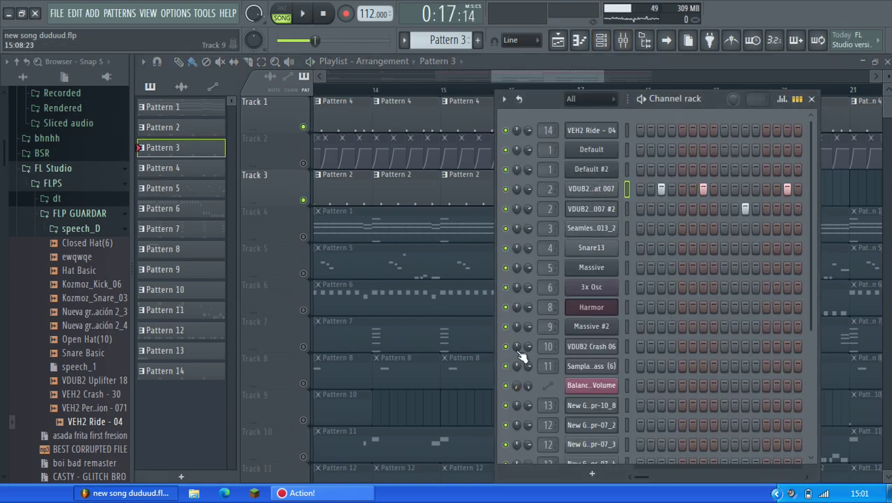
{"action": "left_click", "coordinate": [582, 188]}
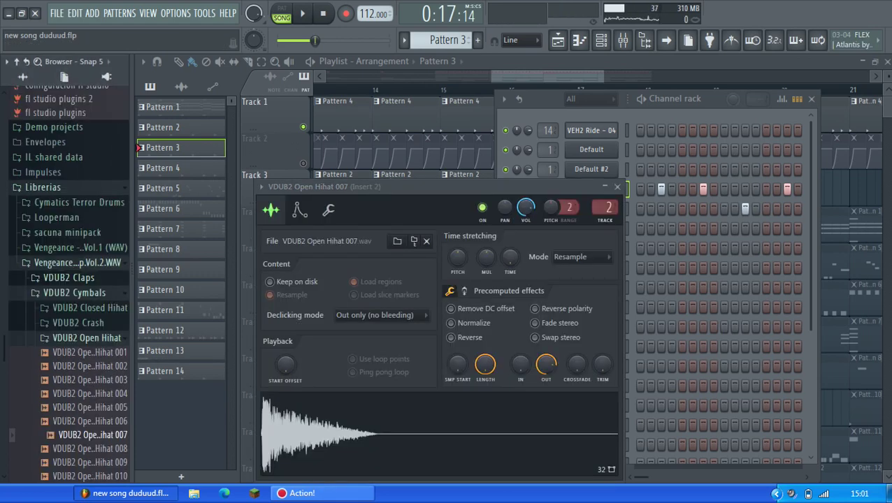
{"action": "left_click", "coordinate": [87, 338]}
{"action": "left_click", "coordinate": [90, 309]}
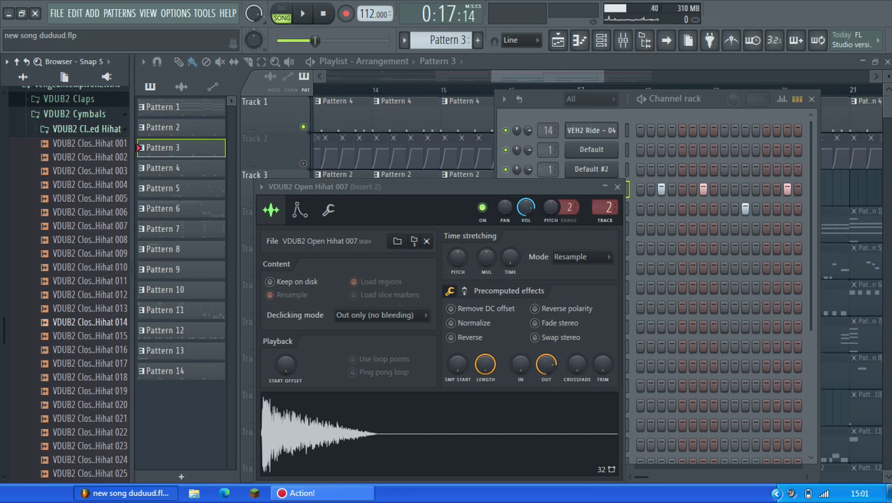
Step: Audition several VDUB2 Closed Hihat samples, including 001, 004, 005, 007 and 011
{"action": "left_click", "coordinate": [90, 226]}
{"action": "left_click", "coordinate": [90, 143]}
{"action": "left_click", "coordinate": [90, 184]}
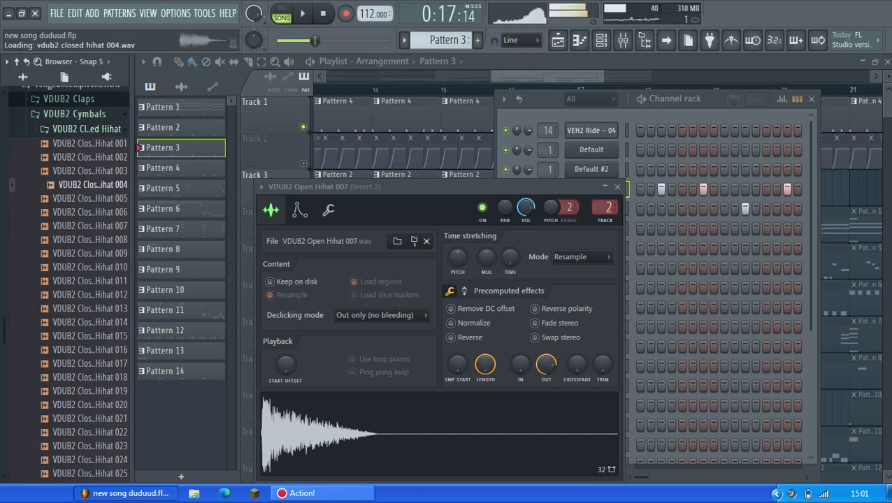
{"action": "left_click", "coordinate": [91, 198]}
{"action": "left_click", "coordinate": [90, 226]}
{"action": "left_click", "coordinate": [90, 281]}
Step: Step back through the closed hi-hat samples to 006 and add it as a new channel below VDUB2 Open Hihat 007
{"action": "left_click", "coordinate": [673, 105]}
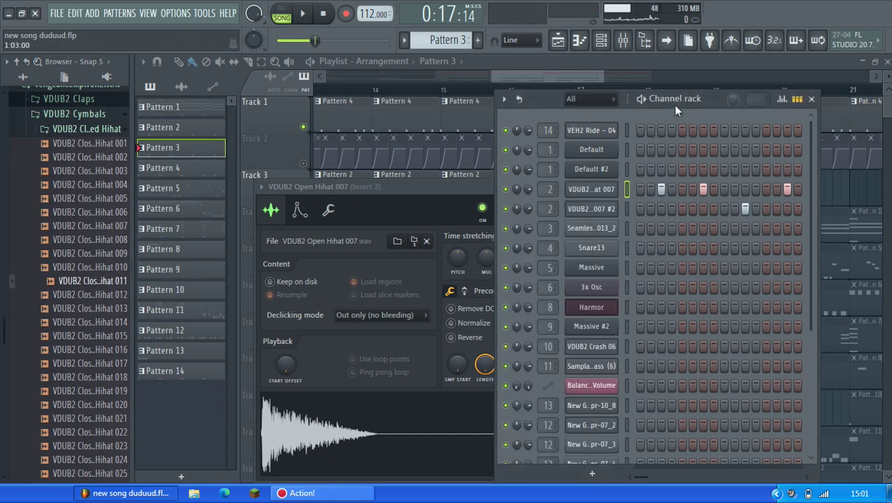
{"action": "key", "text": "Up"}
{"action": "key", "text": "Up"}
{"action": "key", "text": "Up"}
{"action": "key", "text": "Up"}
{"action": "key", "text": "Up"}
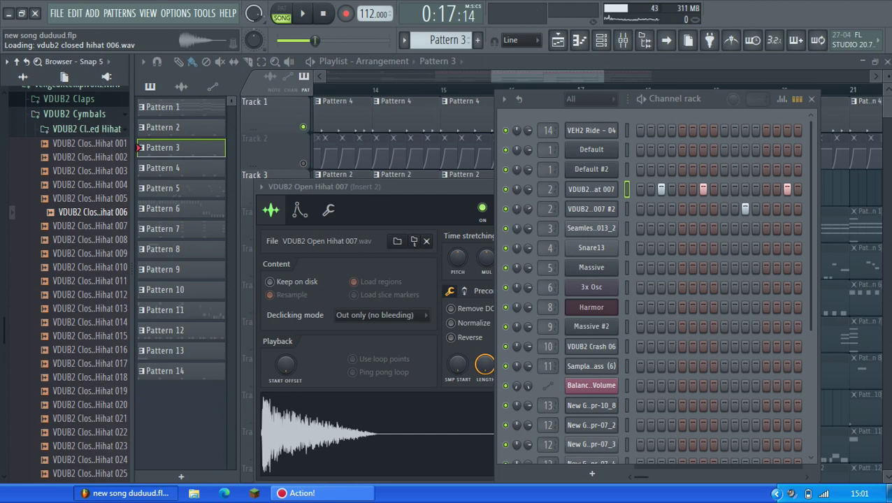
{"action": "left_click_drag", "start_coordinate": [92, 213], "coordinate": [632, 208]}
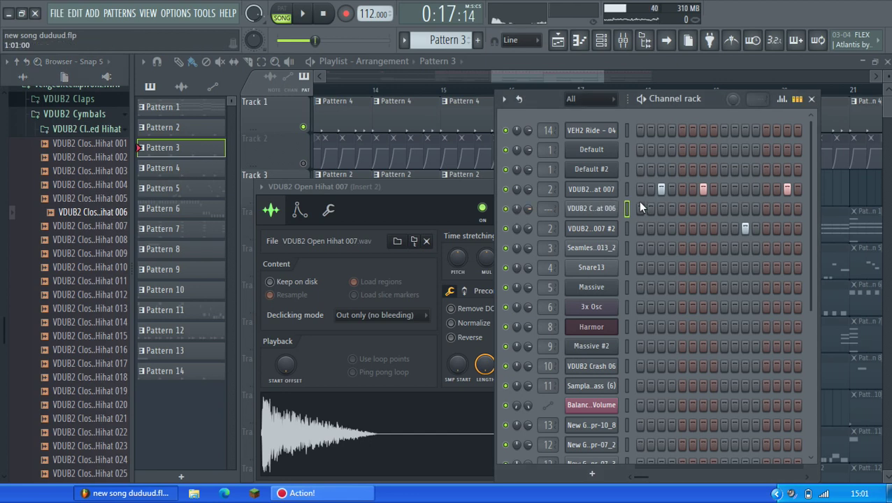
Step: Add VDUB2 Closed Hihat 006 hits on steps 2 and 4 of Pattern 3
{"action": "key", "text": "space"}
{"action": "left_click", "coordinate": [650, 209]}
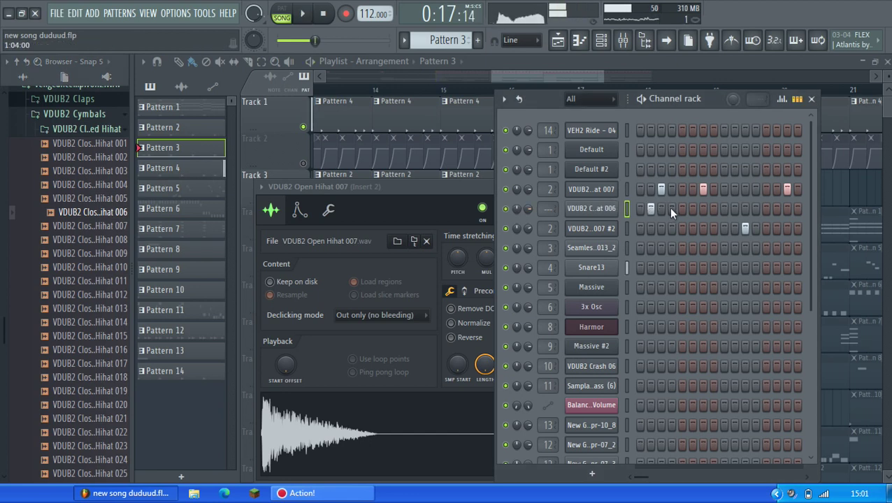
{"action": "left_click", "coordinate": [672, 209]}
{"action": "key", "text": "space"}
Step: Play from bar 17 and duplicate the Pattern 3 clip along Track 3 up to bar 25
{"action": "left_click", "coordinate": [513, 77]}
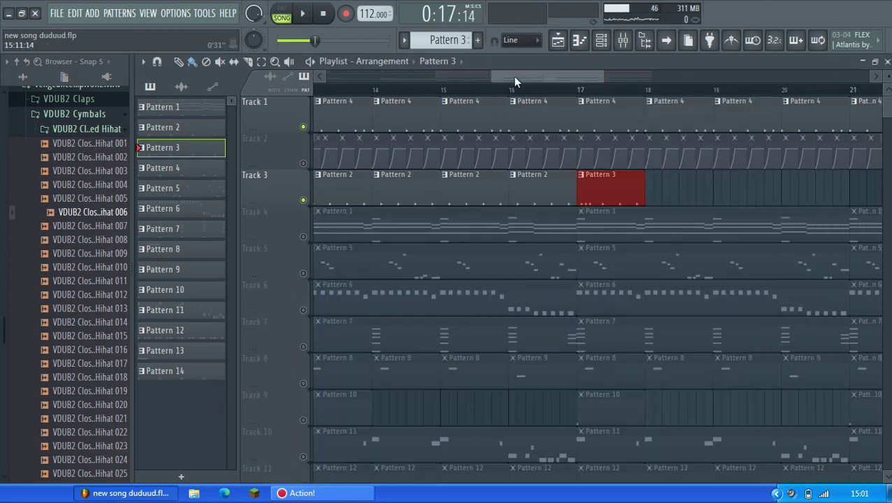
{"action": "left_click", "coordinate": [580, 90]}
{"action": "key", "text": "space"}
{"action": "key", "text": "ctrl+b"}
{"action": "key", "text": "ctrl+b"}
{"action": "scroll", "coordinate": [556, 268], "scroll_direction": "down", "scroll_amount": 3}
{"action": "key", "text": "ctrl+b"}
{"action": "key", "text": "ctrl+b"}
{"action": "key", "text": "ctrl+b"}
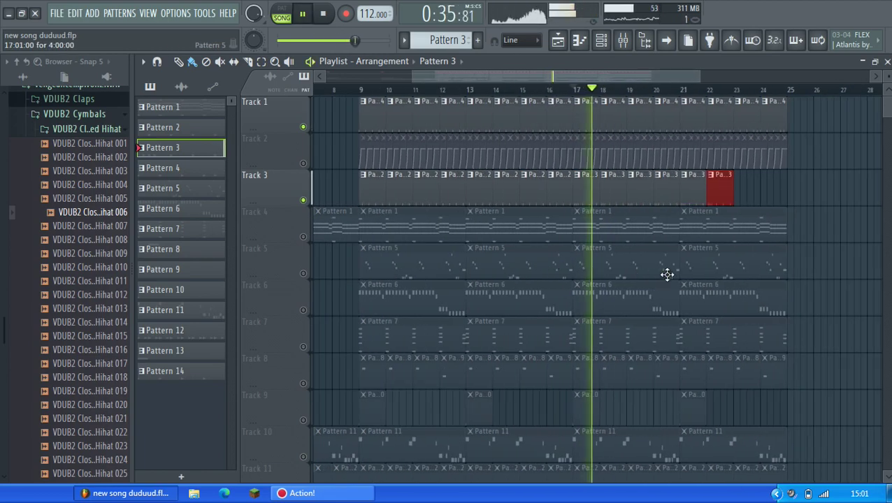
{"action": "key", "text": "ctrl+b"}
{"action": "key", "text": "ctrl+b"}
Step: Clear the playlist selection, open the VDUB2 Closed Hihat 006 notes in the piano roll, and stop playback
{"action": "left_click", "coordinate": [819, 195], "text": "ctrl"}
{"action": "left_click", "coordinate": [579, 40]}
{"action": "key", "text": "space"}
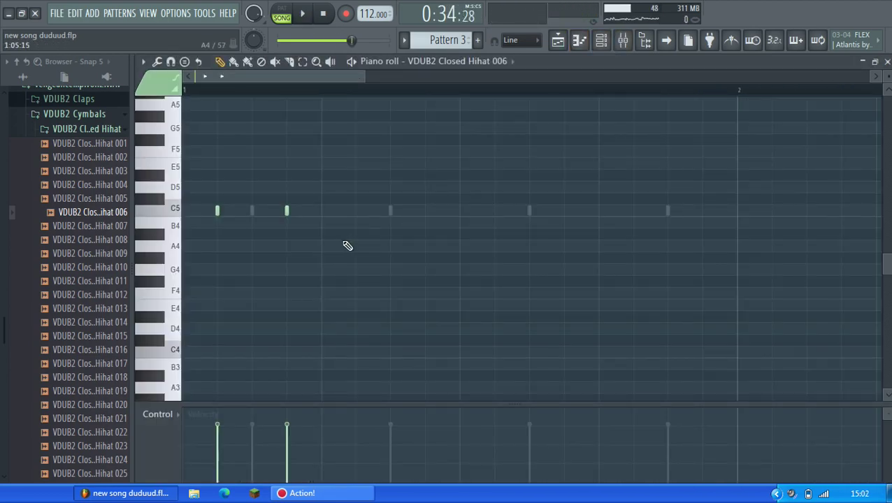
{"action": "left_click", "coordinate": [514, 39]}
{"action": "left_click", "coordinate": [518, 98]}
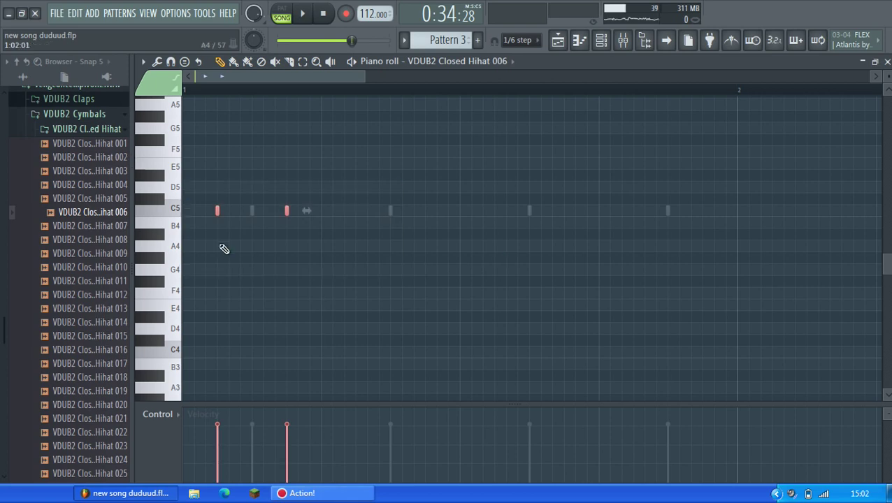
{"action": "scroll", "coordinate": [219, 211], "scroll_direction": "up", "scroll_amount": 3}
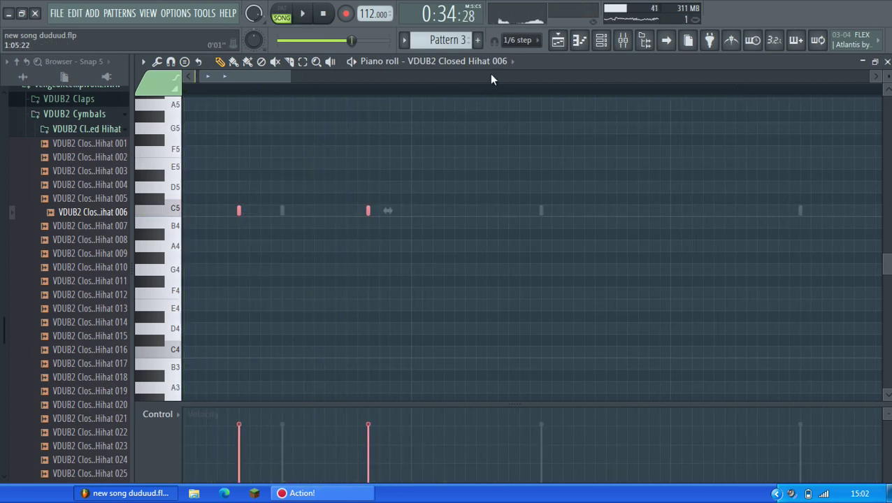
{"action": "left_click", "coordinate": [517, 40]}
{"action": "left_click", "coordinate": [518, 64]}
Step: Repeat the closed hi-hat note at C5 on every even-numbered step through the rest of the bar during playback
{"action": "scroll", "coordinate": [257, 222], "scroll_direction": "down", "scroll_amount": 1}
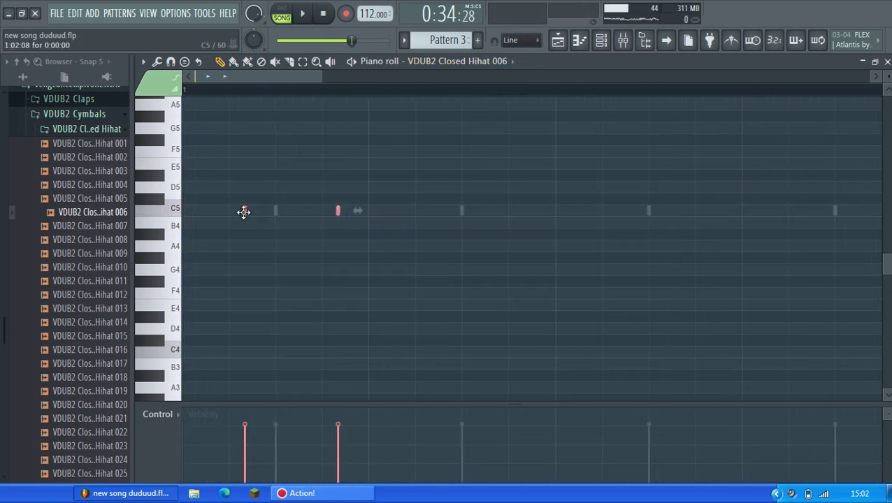
{"action": "key", "text": "space"}
{"action": "left_click_drag", "start_coordinate": [243, 212], "coordinate": [801, 211]}
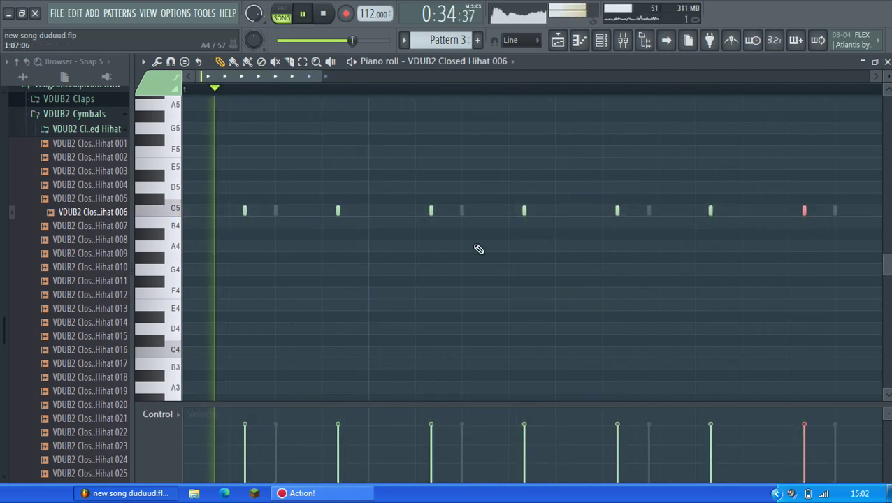
{"action": "scroll", "coordinate": [478, 249], "scroll_direction": "down", "scroll_amount": 2}
Step: Lower the velocity of all VDUB2 Closed Hihat 006 steps to about 50% in the channel rack and play the result
{"action": "left_click", "coordinate": [601, 39]}
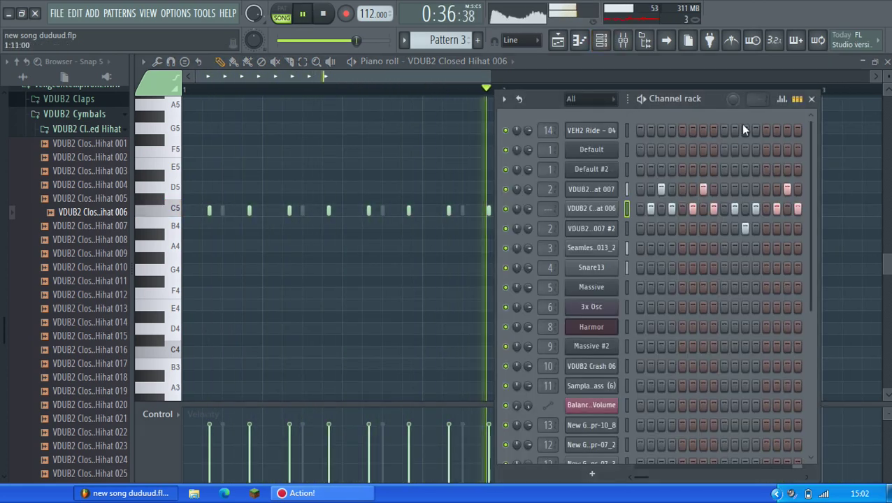
{"action": "left_click", "coordinate": [782, 99]}
{"action": "key", "text": "space"}
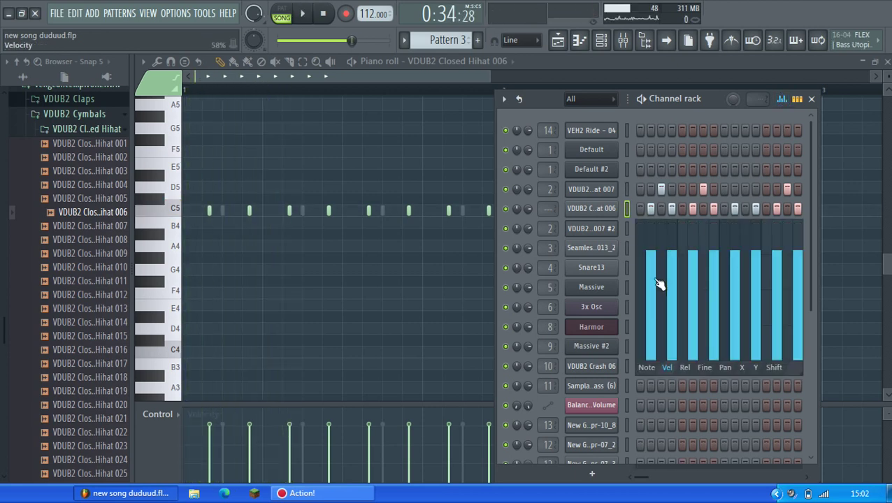
{"action": "mouse_move", "coordinate": [658, 283]}
{"action": "left_mouse_down"}
{"action": "mouse_move", "coordinate": [657, 294]}
{"action": "mouse_move", "coordinate": [813, 294]}
{"action": "left_mouse_up"}
{"action": "key", "text": "space"}
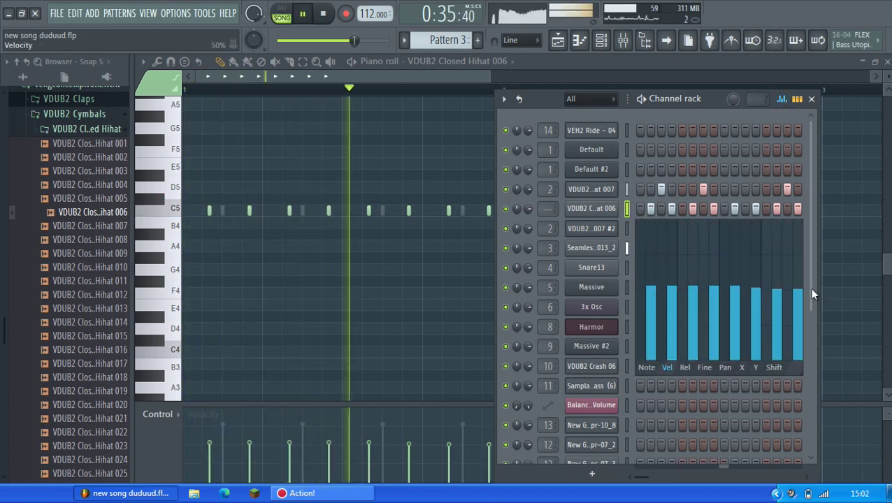
{"action": "left_click", "coordinate": [781, 99]}
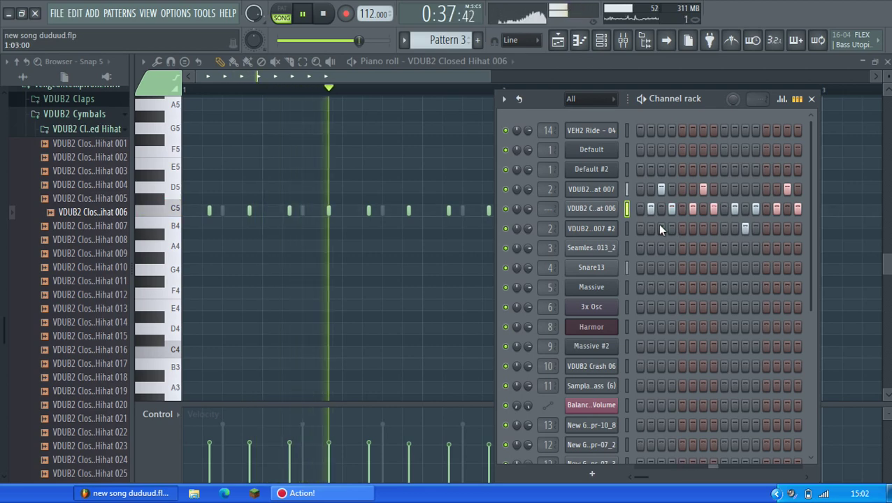
Step: Unmute all playlist tracks and set playback to start from bar 15
{"action": "left_click", "coordinate": [558, 40]}
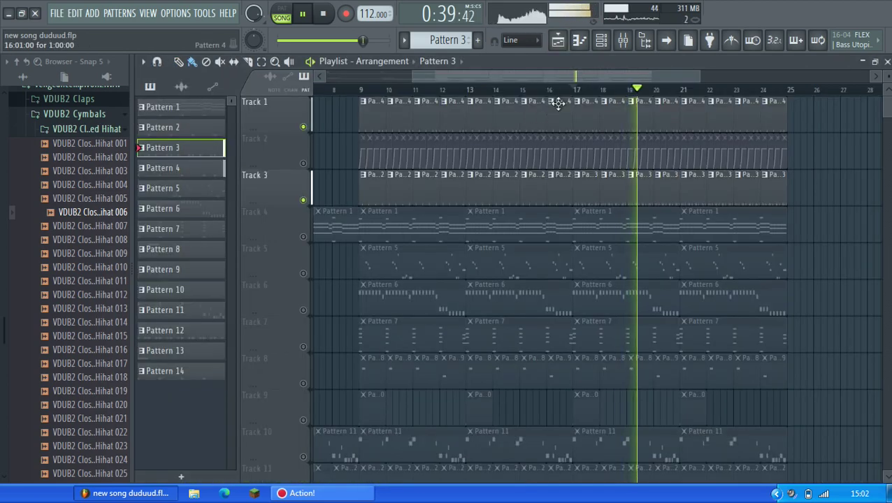
{"action": "right_click", "coordinate": [302, 126]}
{"action": "right_click", "coordinate": [302, 126]}
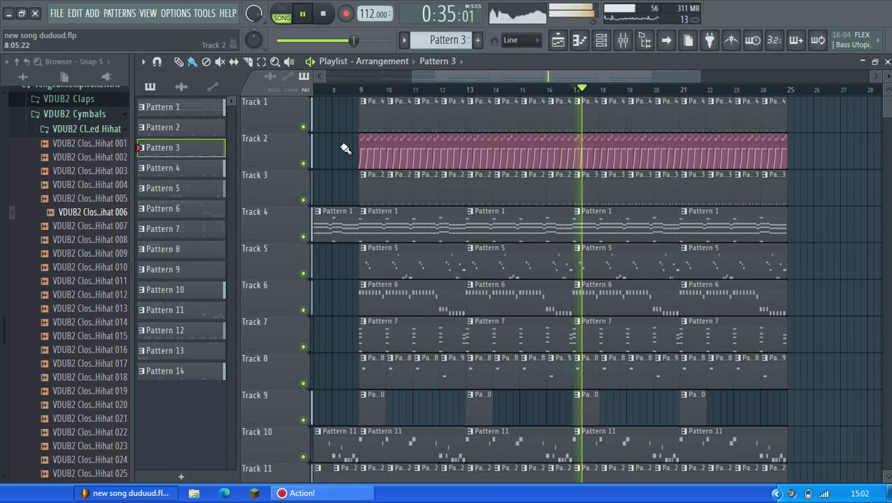
{"action": "scroll", "coordinate": [537, 183], "scroll_direction": "up", "scroll_amount": 3}
{"action": "key", "text": "space"}
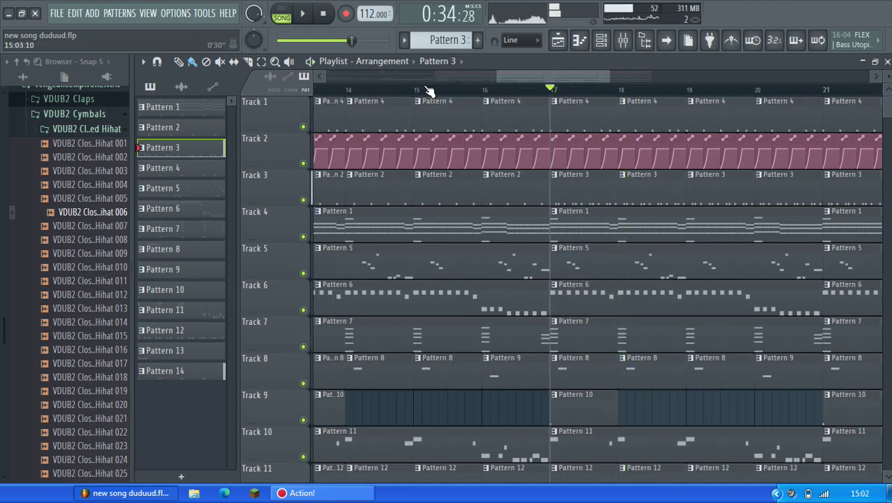
{"action": "left_click", "coordinate": [428, 91]}
Step: Delete Track 3's Pattern 2 clip at bar 16 and shorten Track 1's Pattern 4 clip there to about three steps
{"action": "scroll", "coordinate": [517, 181], "scroll_direction": "up", "scroll_amount": 2}
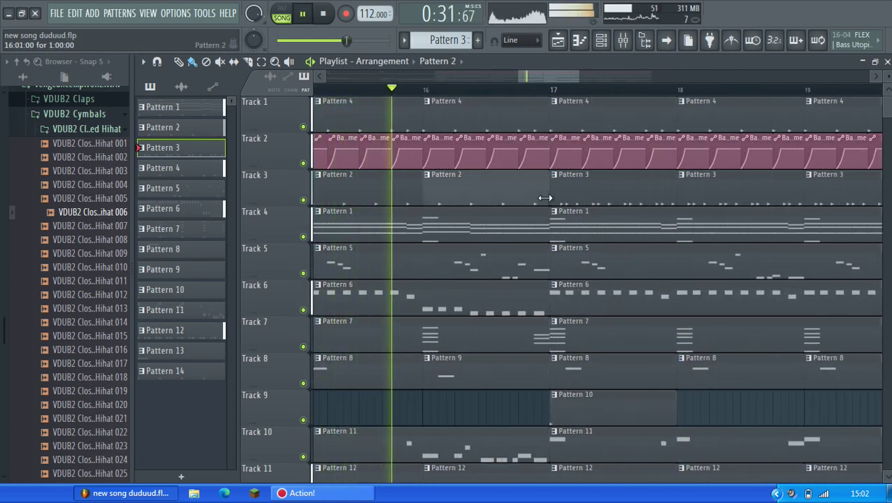
{"action": "right_click", "coordinate": [544, 198]}
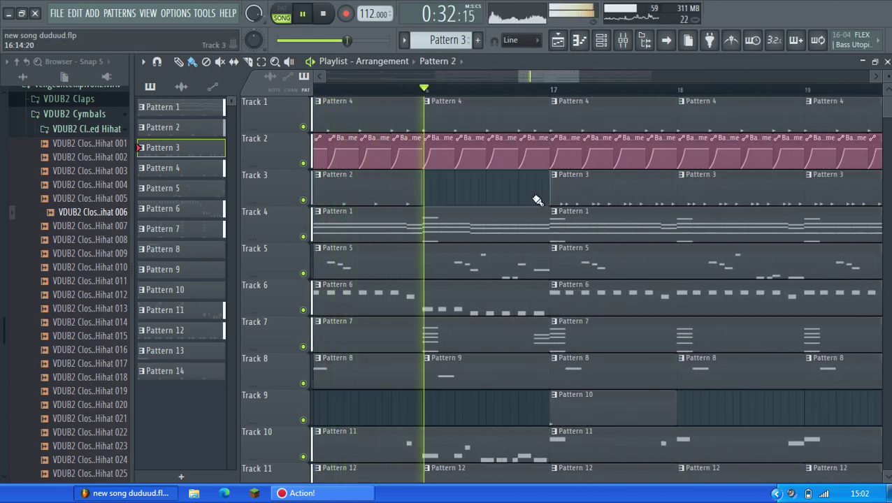
{"action": "right_click", "coordinate": [531, 119]}
{"action": "left_click_drag", "start_coordinate": [383, 114], "coordinate": [538, 120]}
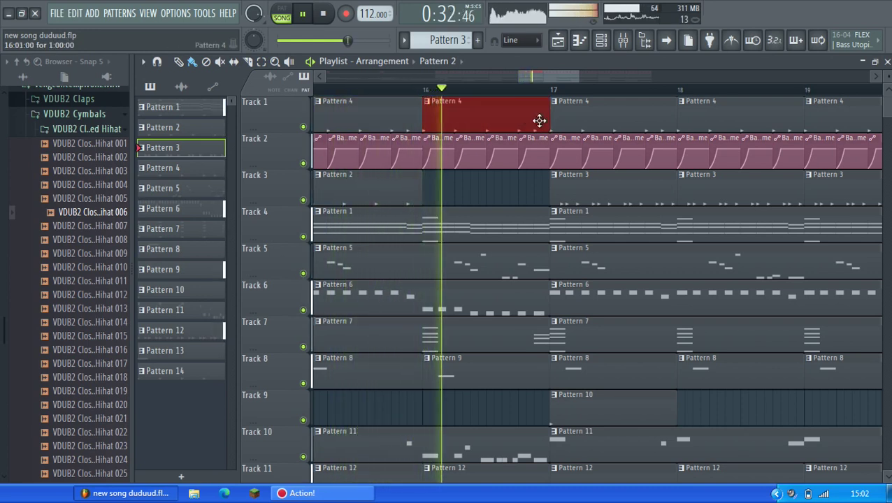
{"action": "key", "text": "space"}
{"action": "key", "text": "space"}
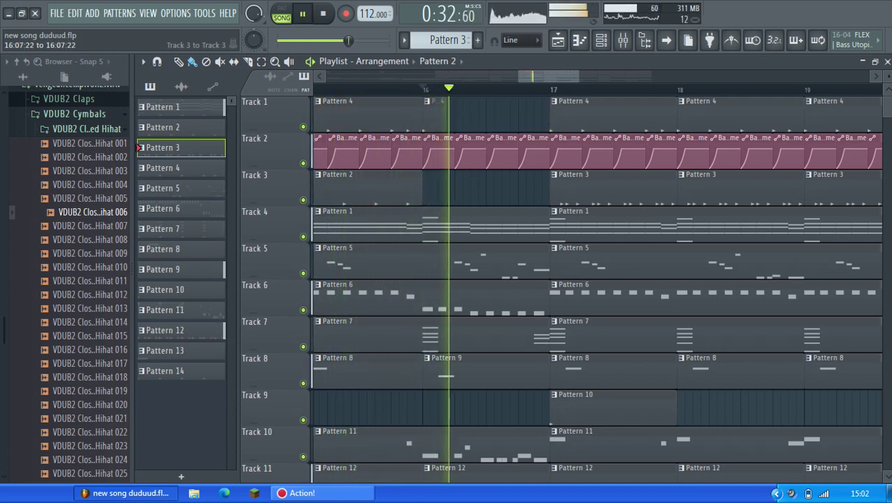
{"action": "key", "text": "space"}
{"action": "key", "text": "space"}
Step: Delete the last three volume automation clips of bar 16 on Track 2 and stop playback
{"action": "right_click", "coordinate": [474, 155]}
{"action": "right_click", "coordinate": [503, 152]}
{"action": "right_click", "coordinate": [532, 155]}
{"action": "key", "text": "space"}
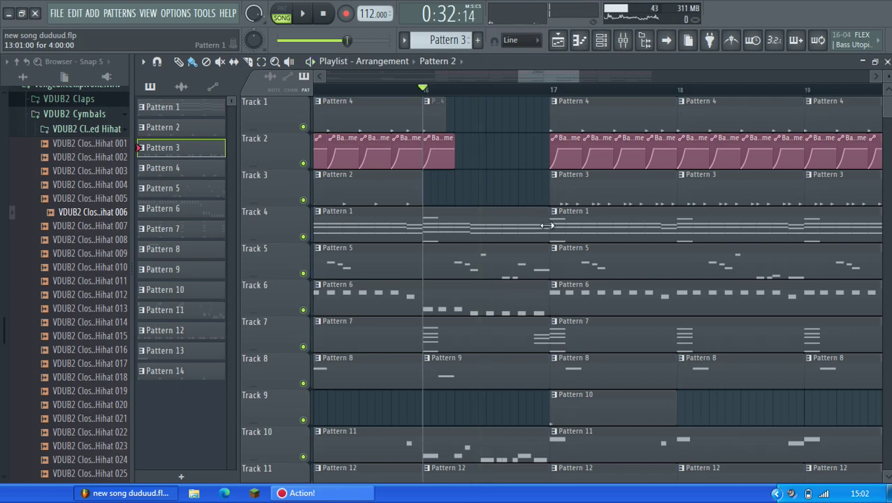
Step: Shorten Track 4's Pattern 1 clip to end at bar 16 and delete Track 11's Pattern 12 clips from bar 16 onward
{"action": "left_click_drag", "start_coordinate": [549, 225], "coordinate": [421, 222]}
{"action": "scroll", "coordinate": [478, 248], "scroll_direction": "down", "scroll_amount": 5}
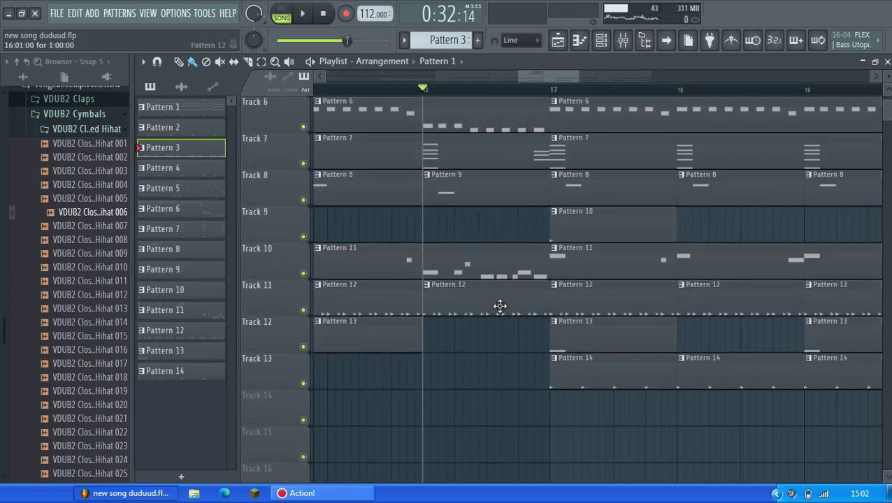
{"action": "right_click", "coordinate": [499, 306]}
{"action": "scroll", "coordinate": [500, 307], "scroll_direction": "down", "scroll_amount": 4}
{"action": "right_click", "coordinate": [535, 306]}
{"action": "key", "text": "space"}
{"action": "scroll", "coordinate": [534, 304], "scroll_direction": "up", "scroll_amount": 1}
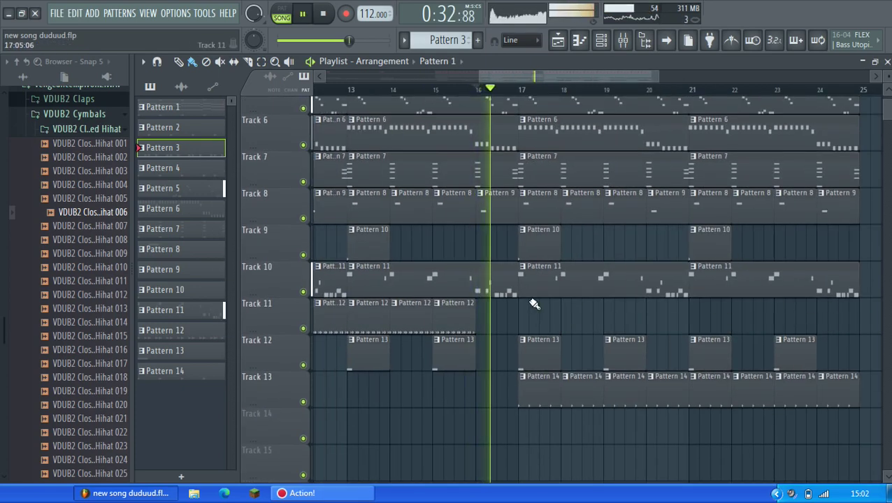
{"action": "scroll", "coordinate": [516, 329], "scroll_direction": "up", "scroll_amount": 4}
{"action": "key", "text": "space"}
Step: Shorten Track 6's Pattern 6 clip to end at bar 16 and play the break
{"action": "left_click", "coordinate": [525, 199]}
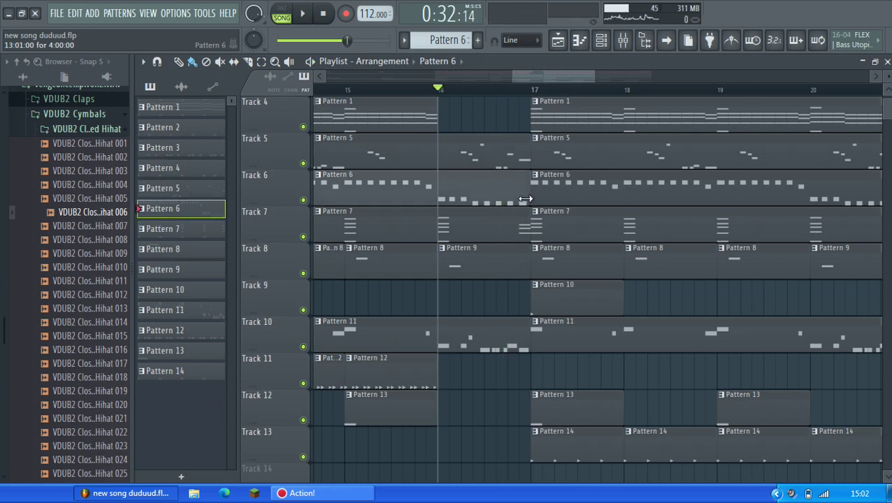
{"action": "left_click_drag", "start_coordinate": [525, 199], "coordinate": [438, 199]}
{"action": "key", "text": "space"}
{"action": "scroll", "coordinate": [482, 231], "scroll_direction": "up", "scroll_amount": 2}
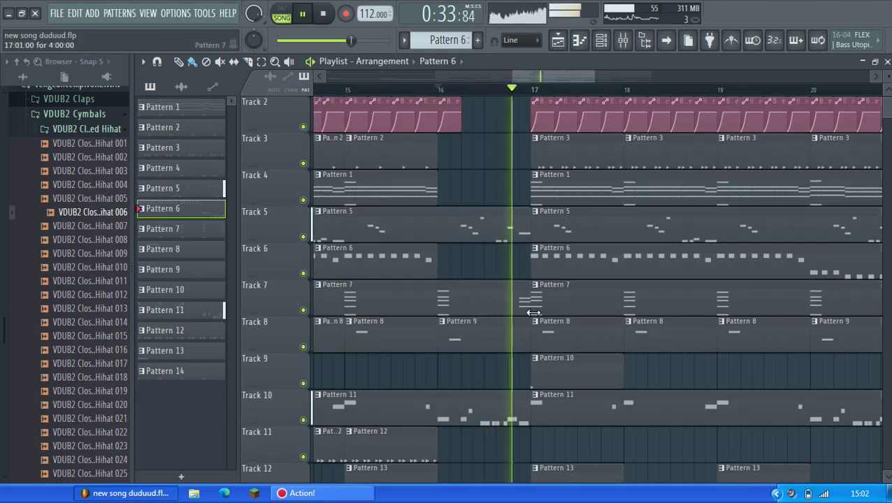
{"action": "key", "text": "space"}
{"action": "key", "text": "space"}
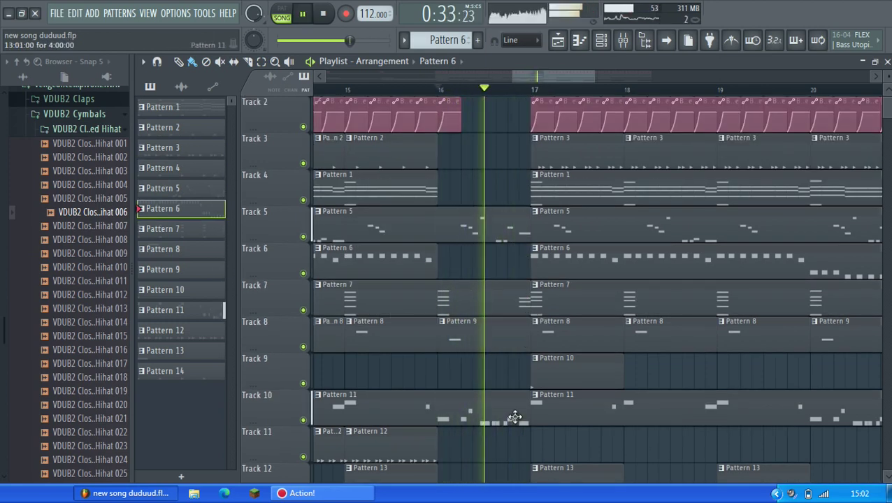
Step: Shorten Track 10's Pattern 11 clip to end at bar 16 and play the result briefly
{"action": "key", "text": "space"}
{"action": "left_click_drag", "start_coordinate": [528, 421], "coordinate": [436, 419]}
{"action": "key", "text": "space"}
{"action": "key", "text": "space"}
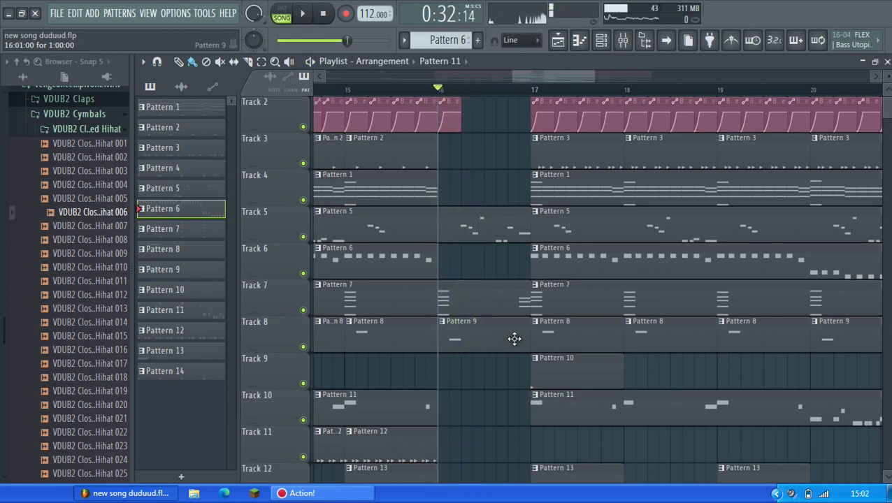
Step: Delete Track 8's Pattern 9 clip at bar 16 and shorten Track 7's Pattern 7 clip to end at bar 16
{"action": "right_click", "coordinate": [514, 339]}
{"action": "key", "text": "space"}
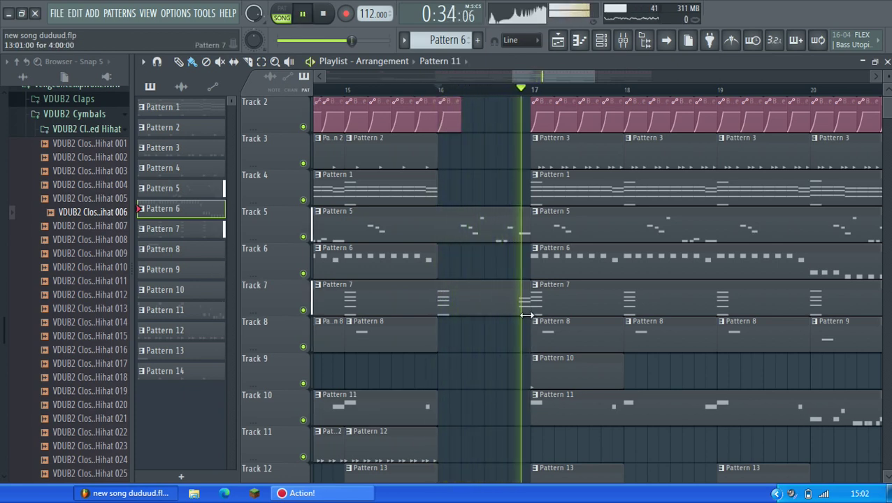
{"action": "key", "text": "space"}
{"action": "left_click_drag", "start_coordinate": [526, 316], "coordinate": [438, 308]}
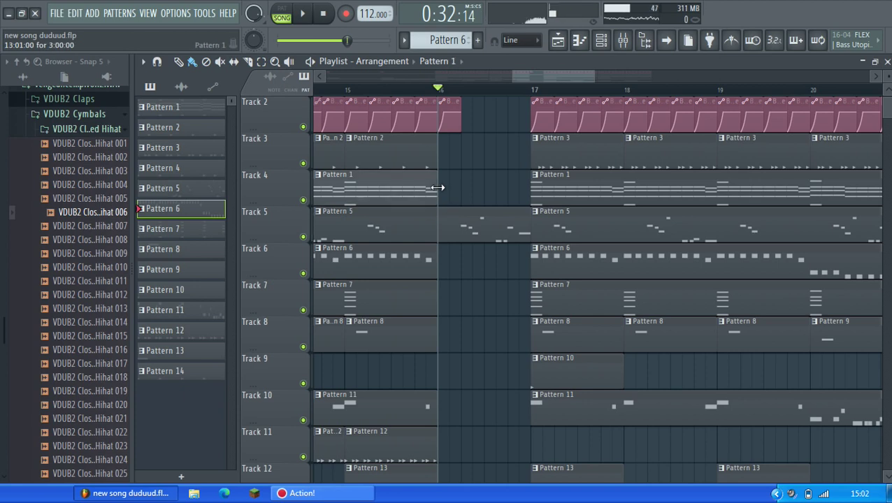
Step: Extend Track 4's Pattern 1 clip two steps into bar 16 and play the break
{"action": "left_click_drag", "start_coordinate": [436, 187], "coordinate": [447, 189]}
{"action": "key", "text": "space"}
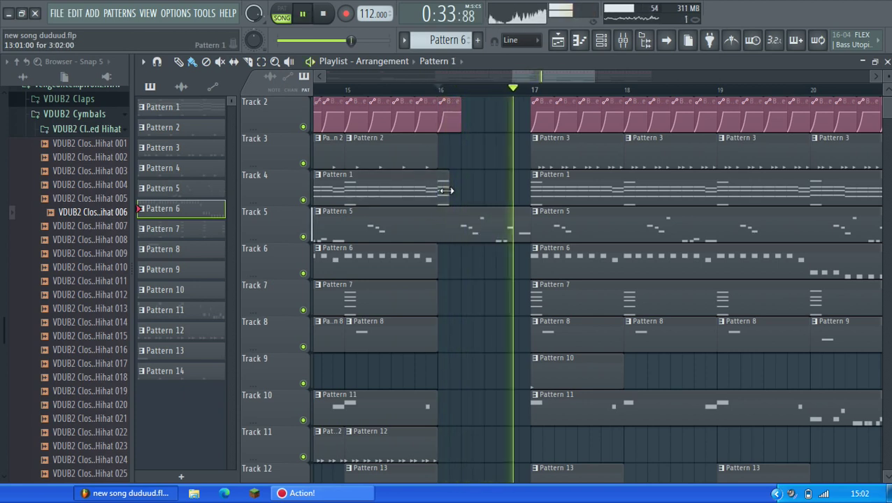
{"action": "key", "text": "space"}
{"action": "scroll", "coordinate": [465, 189], "scroll_direction": "up", "scroll_amount": 1}
{"action": "key", "text": "space"}
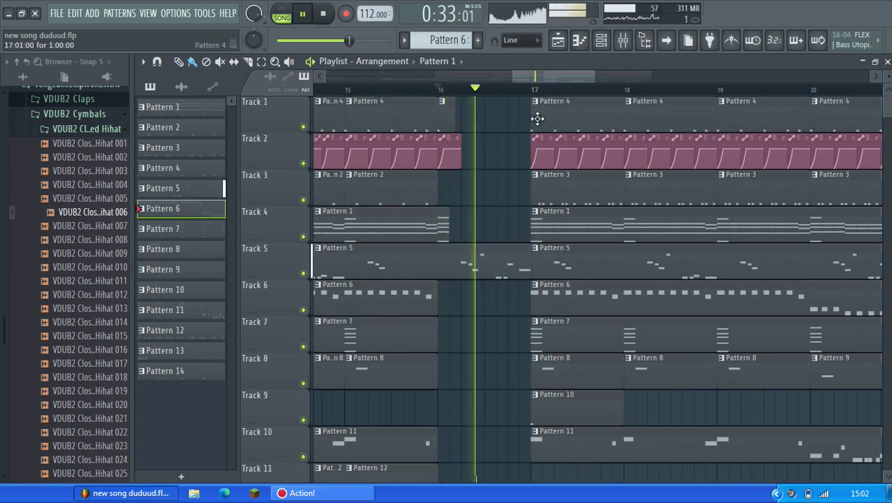
{"action": "key", "text": "space"}
{"action": "scroll", "coordinate": [504, 142], "scroll_direction": "up", "scroll_amount": 2}
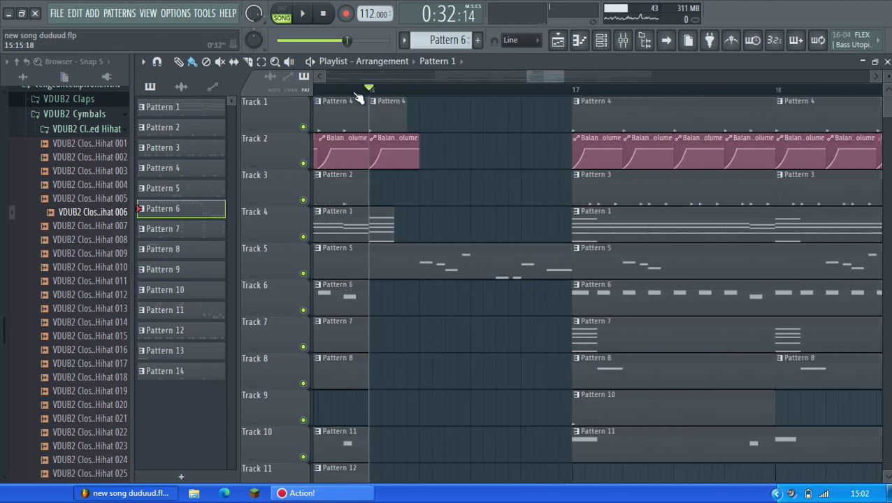
Step: Add the VEH2 Percussion - 071 sample from the speech_D folder to the channel rack as a new channel
{"action": "left_click_drag", "start_coordinate": [4, 330], "coordinate": [5, 137]}
{"action": "left_click_drag", "start_coordinate": [90, 363], "coordinate": [601, 40]}
{"action": "left_click_drag", "start_coordinate": [583, 116], "coordinate": [583, 119]}
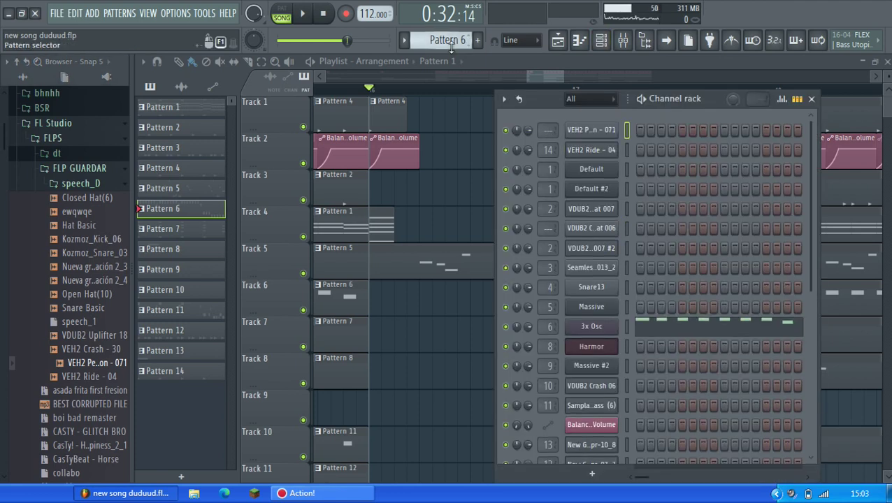
Step: Switch to the empty Pattern 15 and place a clip of it on Track 9 at bar 16
{"action": "scroll", "coordinate": [448, 41], "scroll_direction": "down", "scroll_amount": 9}
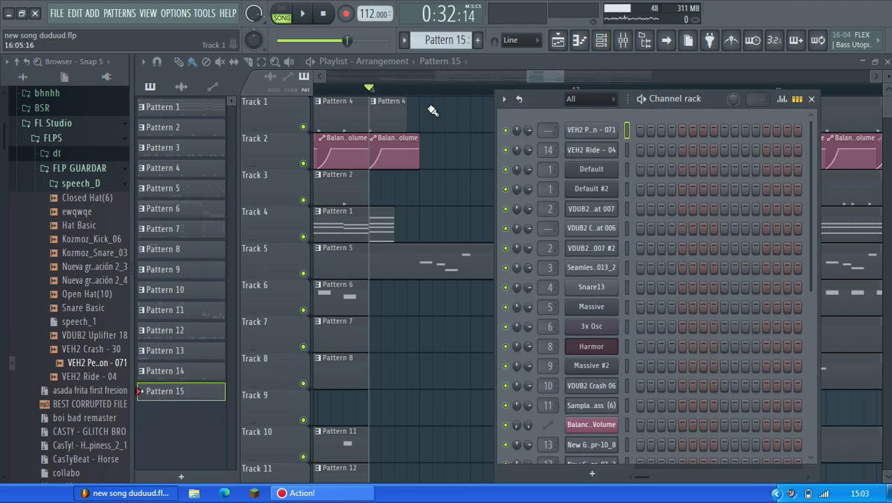
{"action": "left_click", "coordinate": [376, 90]}
{"action": "left_click", "coordinate": [370, 418]}
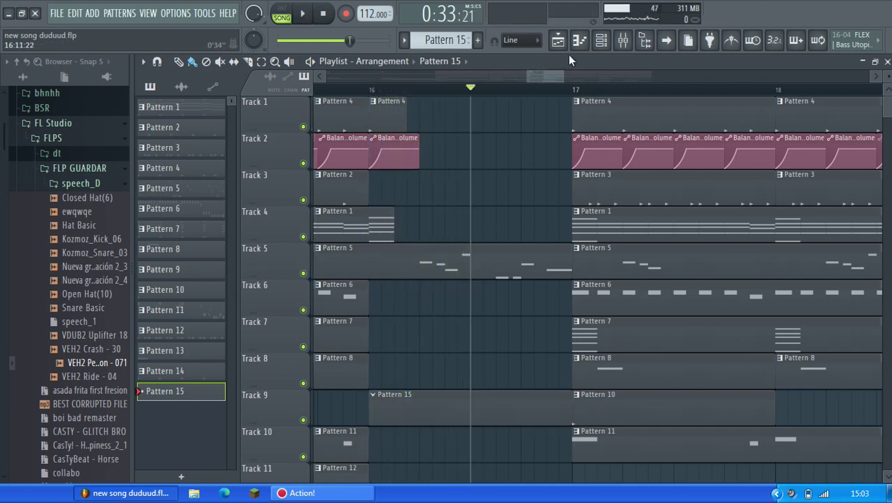
Step: Fill the first four steps of VEH2 Percussion - 071 in Pattern 15 and open its notes in the piano roll
{"action": "left_click", "coordinate": [600, 40]}
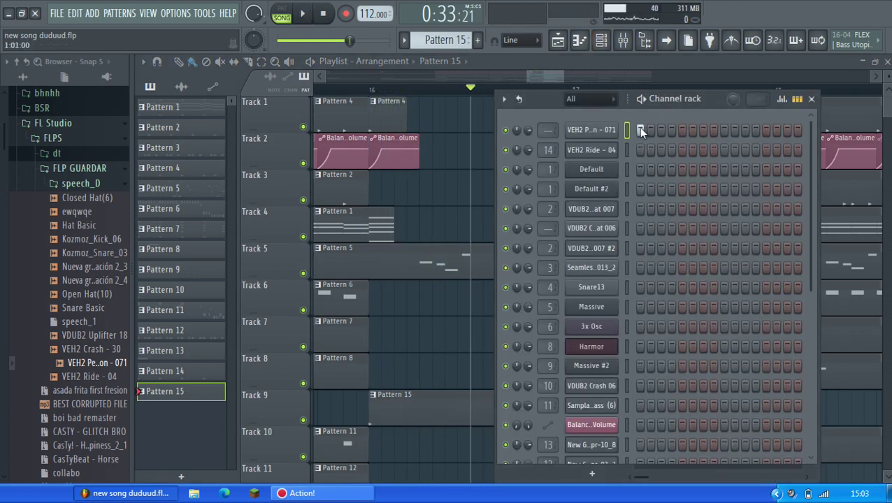
{"action": "left_click_drag", "start_coordinate": [640, 130], "coordinate": [673, 135]}
{"action": "key", "text": "F7"}
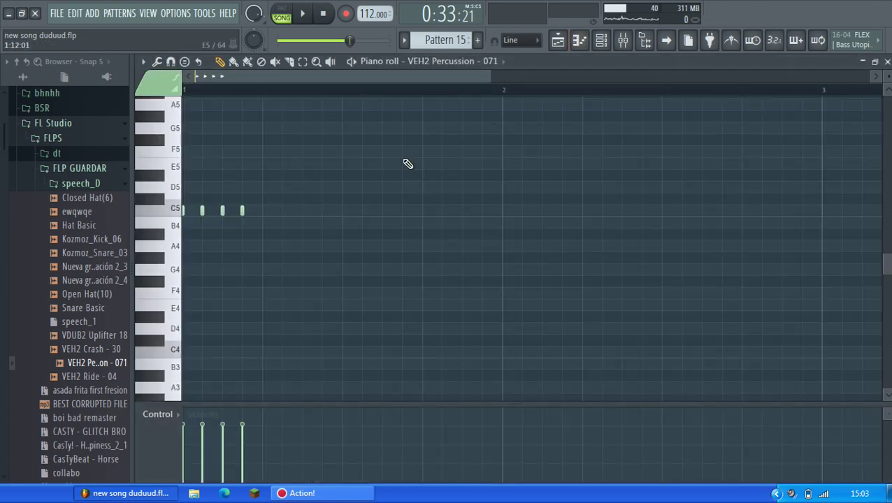
Step: Set snapping to 1/6 step and shift the second and fourth percussion notes a third of a step later
{"action": "left_click", "coordinate": [521, 39]}
{"action": "left_click", "coordinate": [525, 110]}
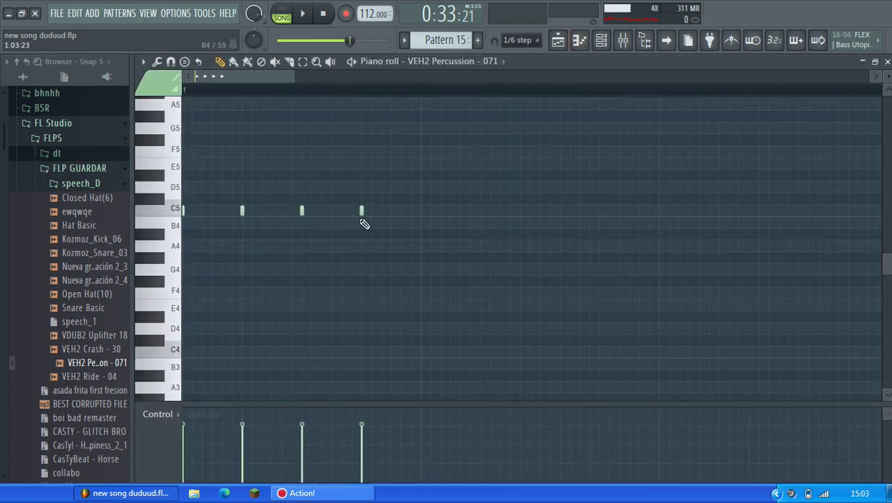
{"action": "scroll", "coordinate": [235, 213], "scroll_direction": "up", "scroll_amount": 2}
{"action": "left_click_drag", "start_coordinate": [235, 213], "coordinate": [250, 215]}
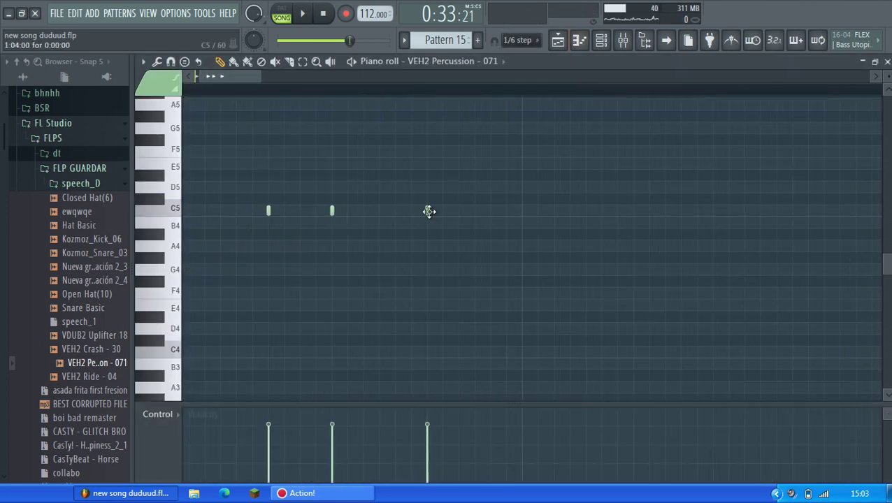
{"action": "left_click", "coordinate": [458, 211]}
Step: Play the playlist, set the playback position to bar 16, and set snapping back to Line
{"action": "left_click", "coordinate": [557, 40]}
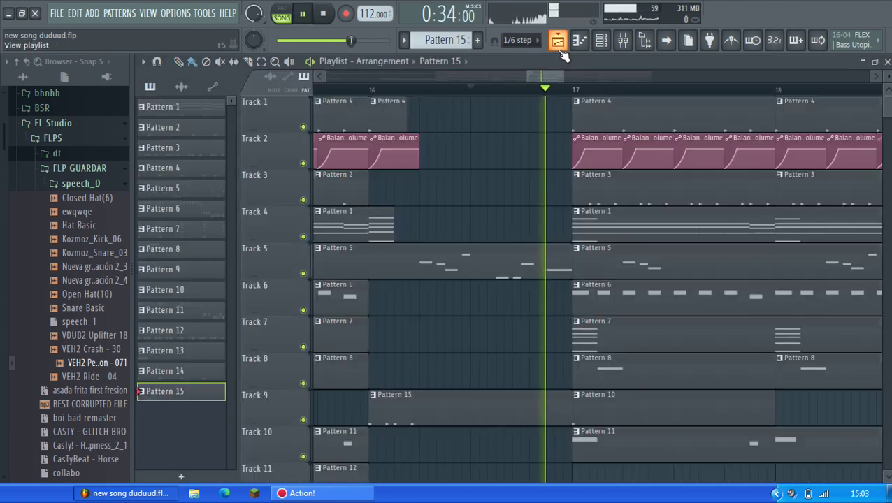
{"action": "left_click", "coordinate": [370, 90]}
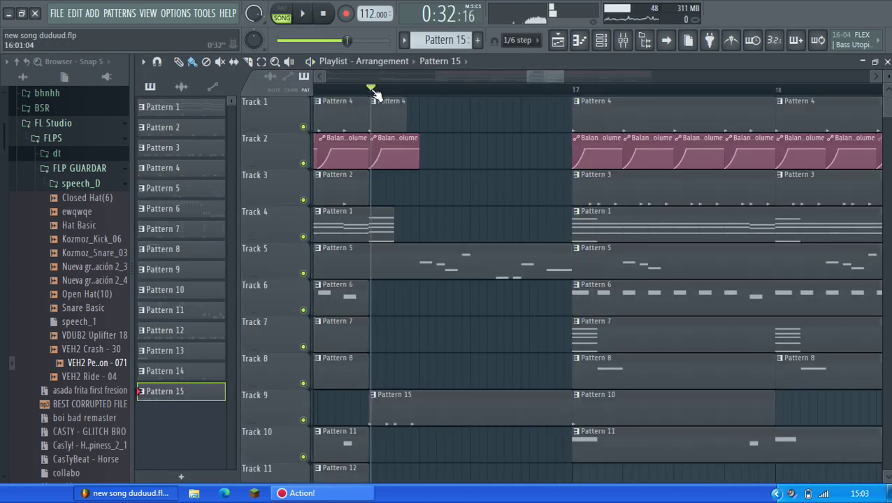
{"action": "left_click", "coordinate": [525, 40]}
{"action": "left_click", "coordinate": [512, 54]}
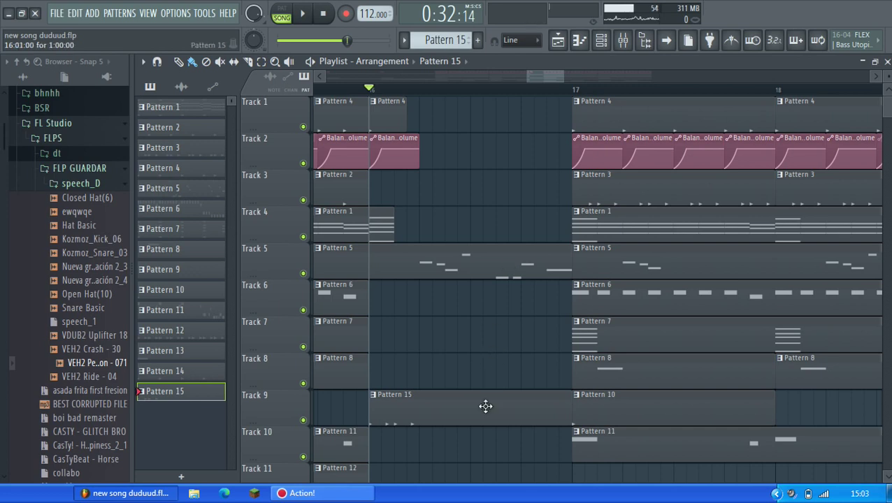
Step: Duplicate Pattern 15's four percussion notes four steps later in the piano roll and play the result
{"action": "double_click", "coordinate": [486, 406]}
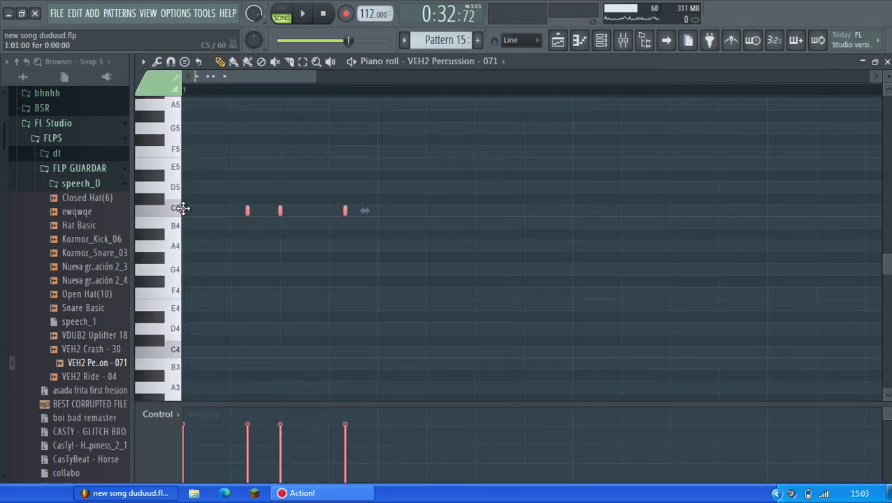
{"action": "left_click_drag", "start_coordinate": [183, 208], "coordinate": [370, 210]}
{"action": "key", "text": "space"}
{"action": "key", "text": "space"}
{"action": "key", "text": "space"}
{"action": "key", "text": "space"}
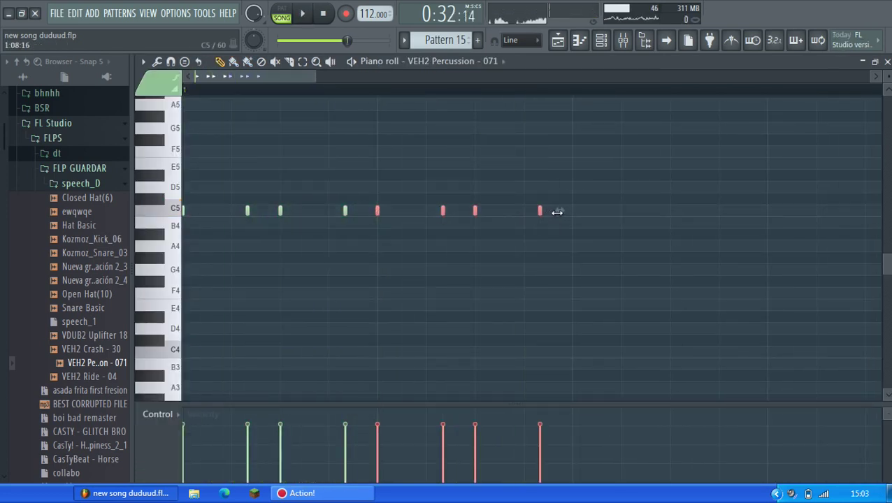
Step: Try scaling the duplicated percussion notes to 50% and deleting them
{"action": "left_click_drag", "start_coordinate": [557, 211], "coordinate": [477, 217]}
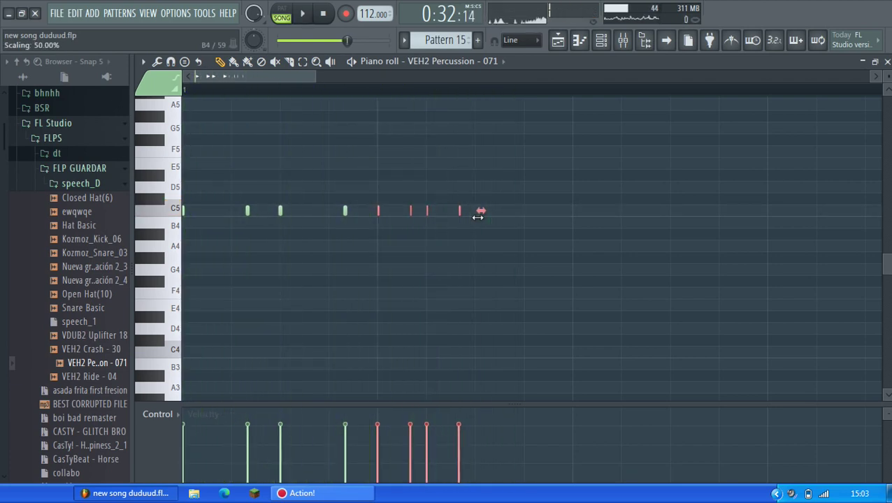
{"action": "key", "text": "Delete"}
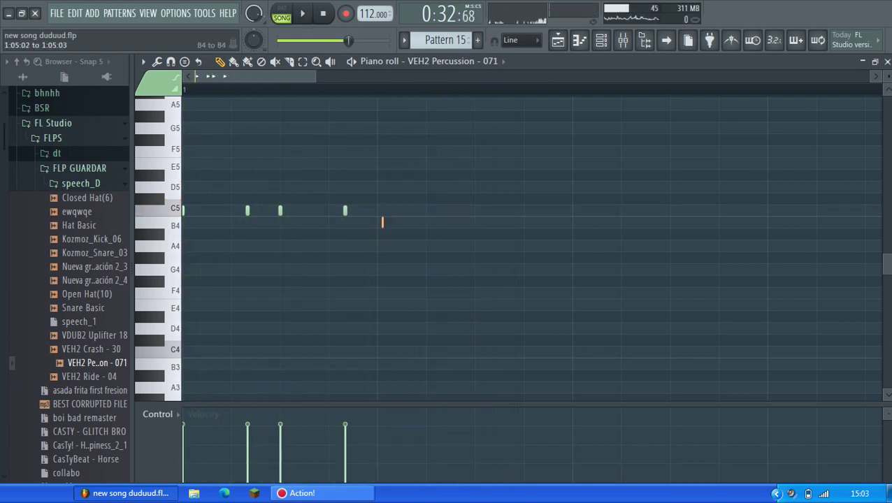
Step: Select all eight percussion notes of Pattern 15 and move them into the second half of bar 1, starting at step 9
{"action": "scroll", "coordinate": [387, 225], "scroll_direction": "down", "scroll_amount": 4}
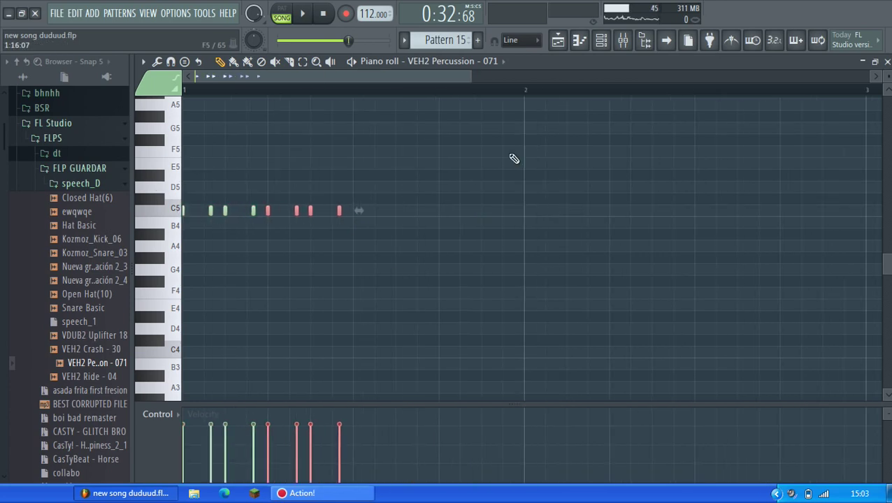
{"action": "left_click", "coordinate": [561, 41]}
{"action": "double_click", "coordinate": [510, 290]}
{"action": "scroll", "coordinate": [511, 291], "scroll_direction": "down", "scroll_amount": 2}
{"action": "left_click_drag", "start_coordinate": [548, 293], "coordinate": [185, 125]}
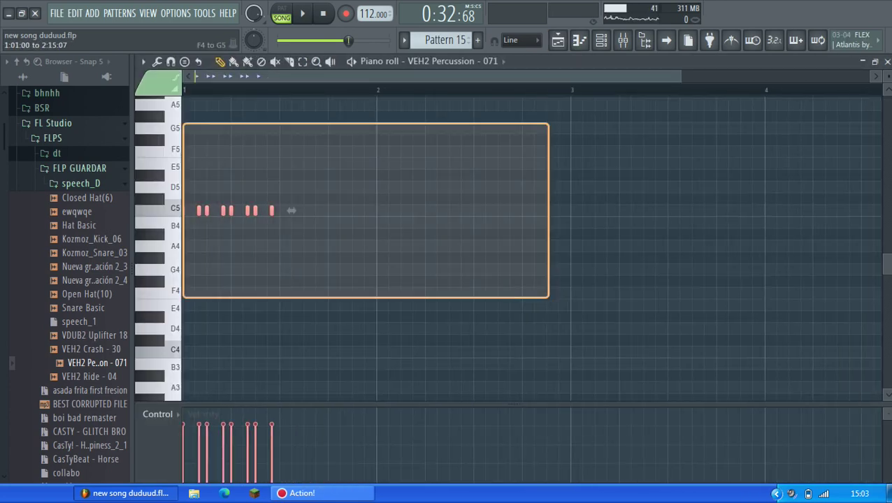
{"action": "left_click_drag", "start_coordinate": [272, 214], "coordinate": [369, 212]}
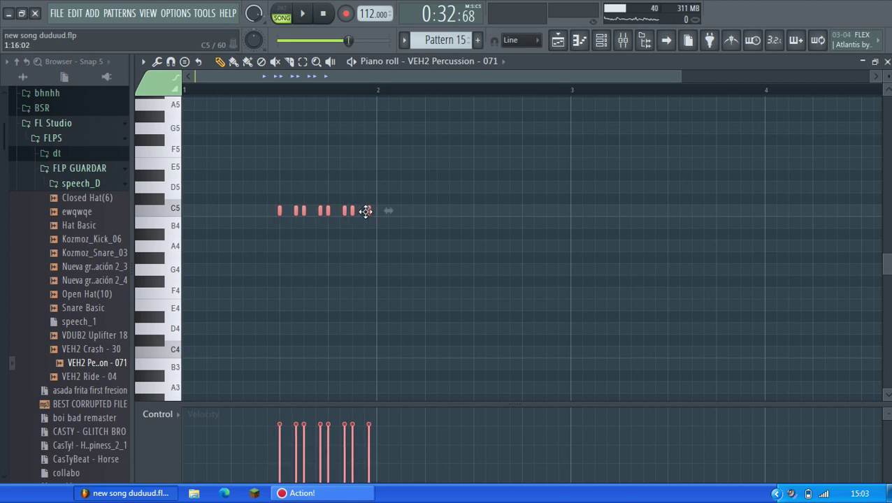
Step: Trim the start of Track 9's Pattern 15 clip to the middle of bar 16 and play the break
{"action": "key", "text": "space"}
{"action": "left_click", "coordinate": [562, 42]}
{"action": "key", "text": "space"}
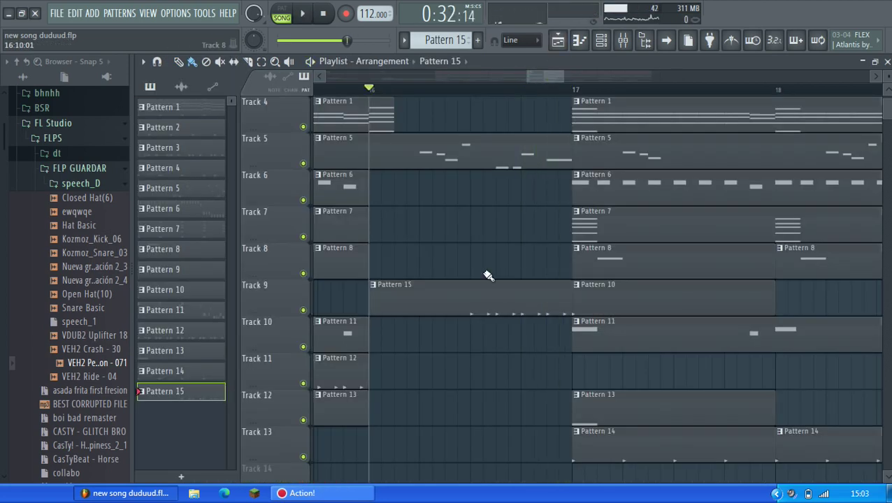
{"action": "key", "text": "space"}
{"action": "left_click_drag", "start_coordinate": [372, 305], "coordinate": [469, 310]}
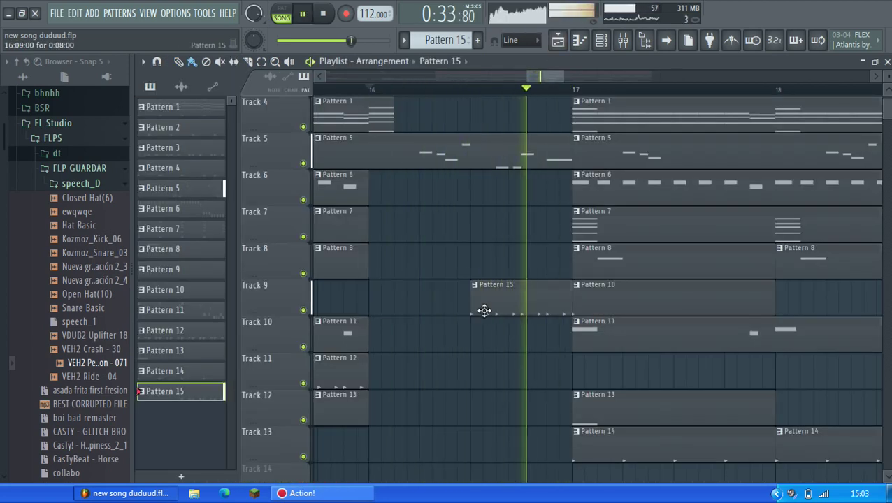
{"action": "key", "text": "space"}
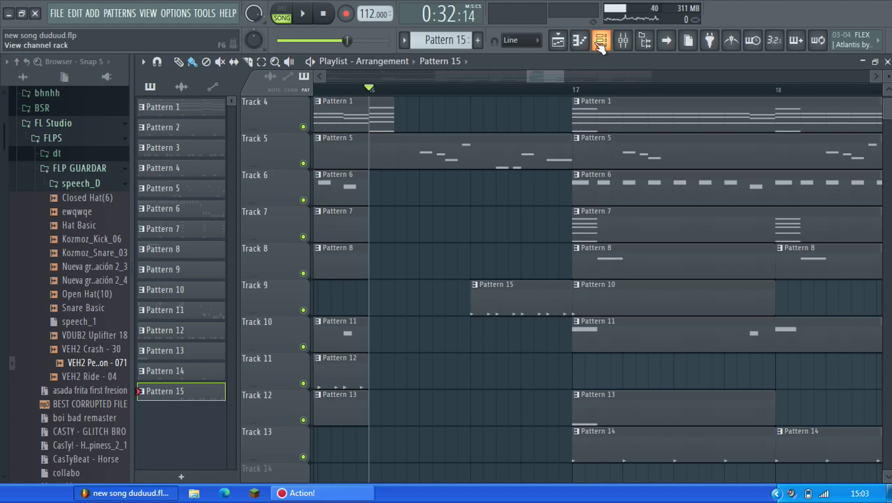
Step: Play the break with Pattern 15's VEH2 Percussion - 071 notes open in the piano roll and delete the last two notes
{"action": "left_click", "coordinate": [599, 44]}
{"action": "left_click", "coordinate": [580, 44]}
{"action": "key", "text": "space"}
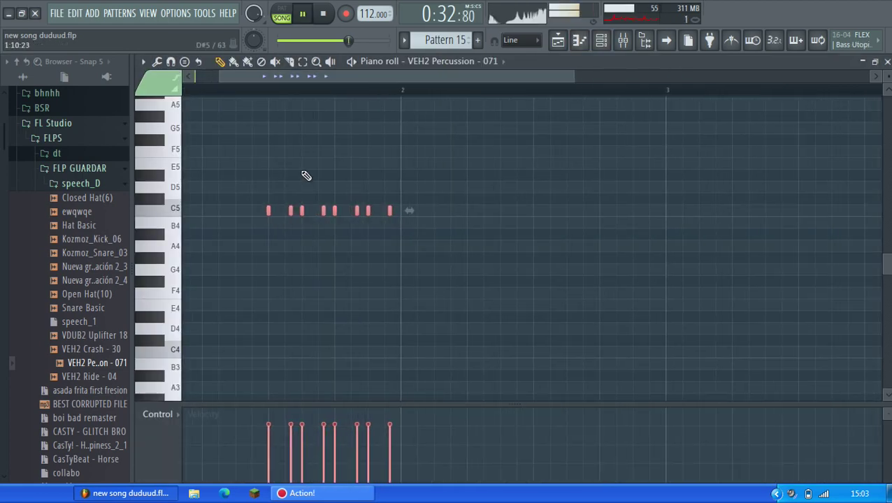
{"action": "scroll", "coordinate": [332, 163], "scroll_direction": "up", "scroll_amount": 2}
{"action": "key", "text": "space"}
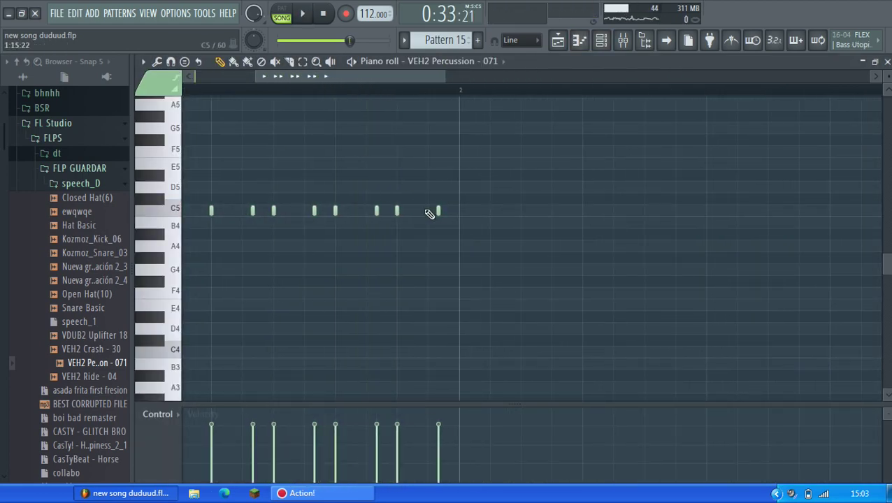
{"action": "key", "text": "space"}
{"action": "key", "text": "space"}
Step: Switch the piano roll to SeamlessR Bonus Sample 013_2 and add a C5 note at step 15 of Pattern 15
{"action": "left_click", "coordinate": [477, 63]}
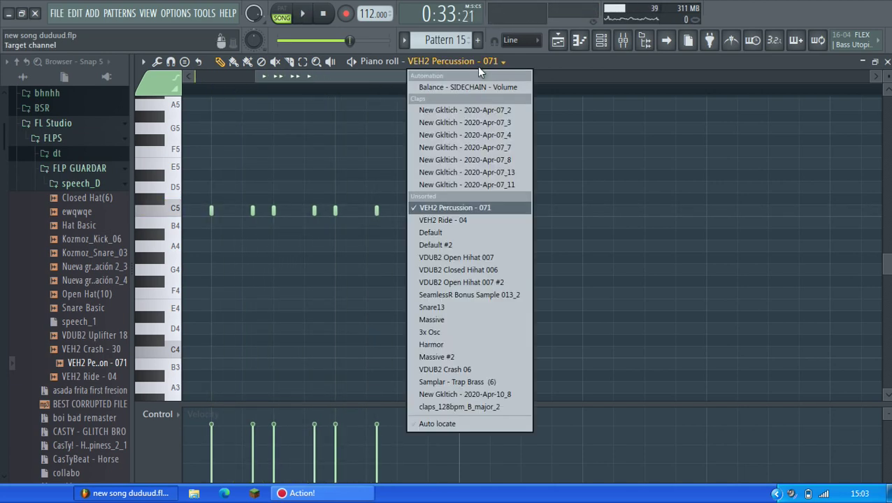
{"action": "left_click", "coordinate": [496, 295]}
{"action": "left_click", "coordinate": [396, 210]}
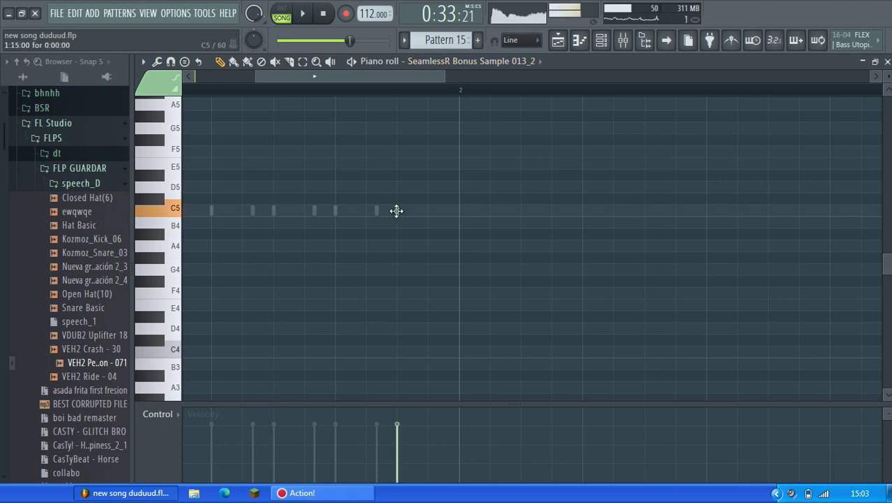
Step: Move the last SeamlessR Bonus Sample 013_2 C5 note to a third of the way into step 16, using 1/6 step snap
{"action": "left_click_drag", "start_coordinate": [398, 210], "coordinate": [417, 212]}
{"action": "left_click", "coordinate": [521, 40]}
{"action": "left_click", "coordinate": [521, 93]}
Step: Switch the piano roll to Snare13, set the snap back to Line and add a C5 note at step 15 of Pattern 15
{"action": "left_click", "coordinate": [503, 61]}
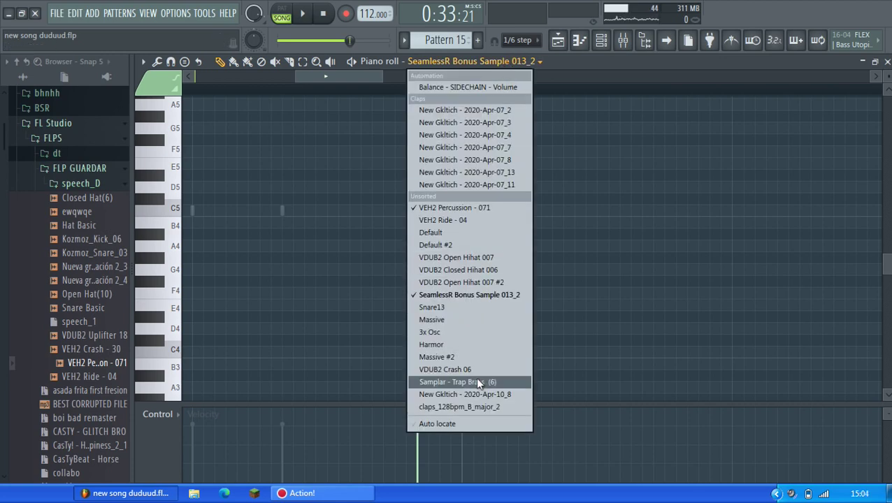
{"action": "left_click", "coordinate": [447, 308]}
{"action": "left_click", "coordinate": [519, 40]}
{"action": "left_click", "coordinate": [523, 56]}
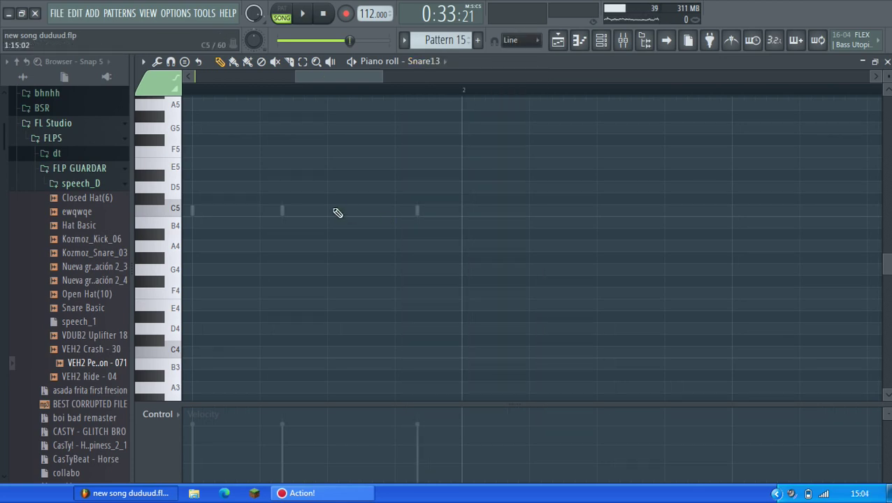
{"action": "left_click", "coordinate": [327, 210]}
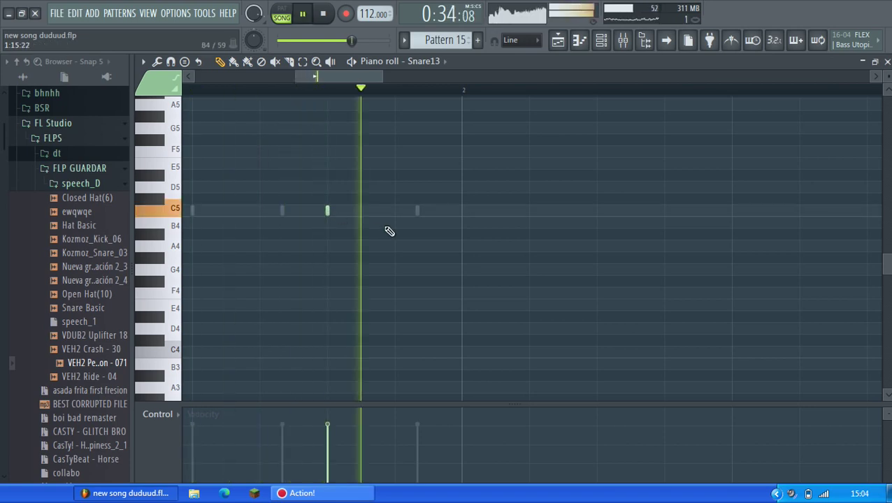
Step: Return to the playlist and play the break from the middle of bar 16
{"action": "left_click", "coordinate": [573, 39]}
{"action": "scroll", "coordinate": [521, 244], "scroll_direction": "up", "scroll_amount": 3}
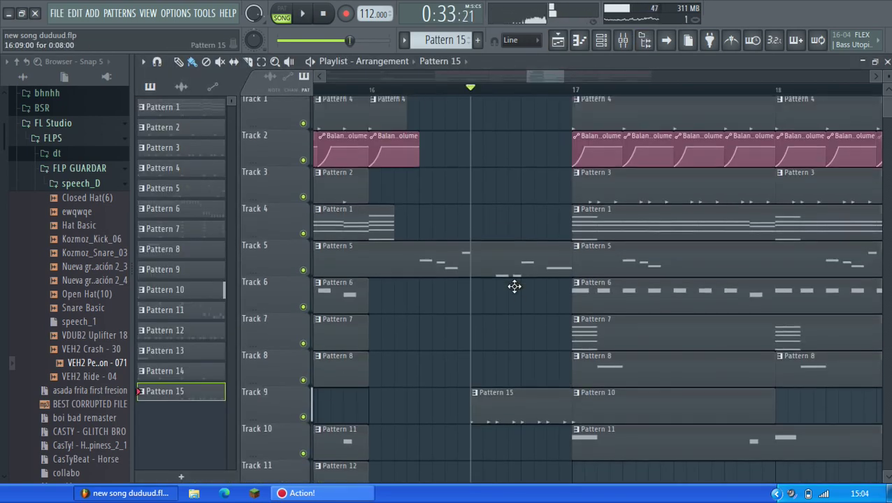
{"action": "key", "text": "space"}
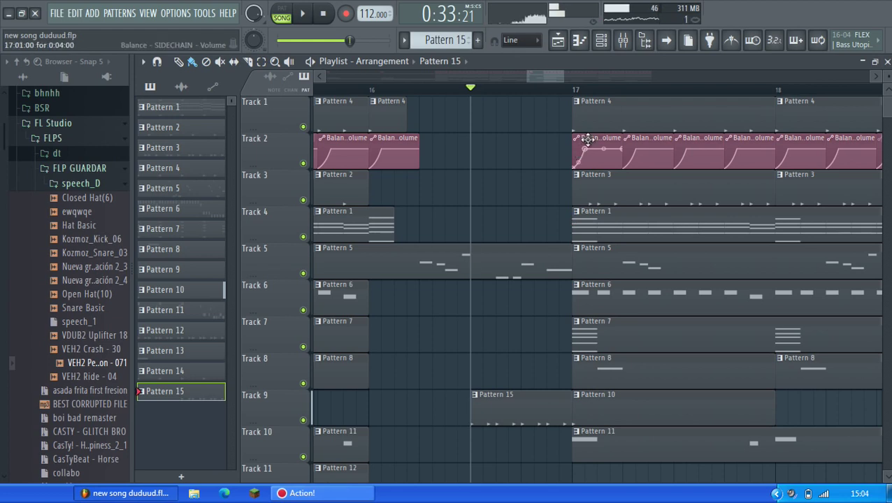
Step: Copy a Balance - SIDECHAIN - Volume clip from Track 2 to Track 7, placing it at 16:15:00 with a length of 0:01:08
{"action": "left_click_drag", "start_coordinate": [478, 137], "coordinate": [615, 342]}
{"action": "scroll", "coordinate": [503, 143], "scroll_direction": "up", "scroll_amount": 4}
{"action": "scroll", "coordinate": [652, 378], "scroll_direction": "up", "scroll_amount": 3}
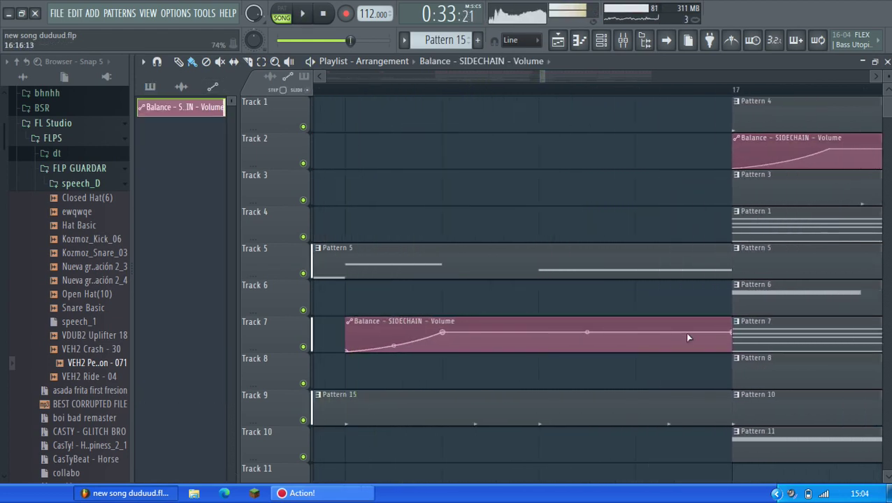
{"action": "left_click_drag", "start_coordinate": [731, 325], "coordinate": [552, 319]}
{"action": "left_click_drag", "start_coordinate": [479, 327], "coordinate": [675, 334]}
{"action": "key", "text": "space"}
{"action": "scroll", "coordinate": [731, 342], "scroll_direction": "up", "scroll_amount": 1}
{"action": "key", "text": "space"}
{"action": "left_click_drag", "start_coordinate": [731, 325], "coordinate": [680, 324]}
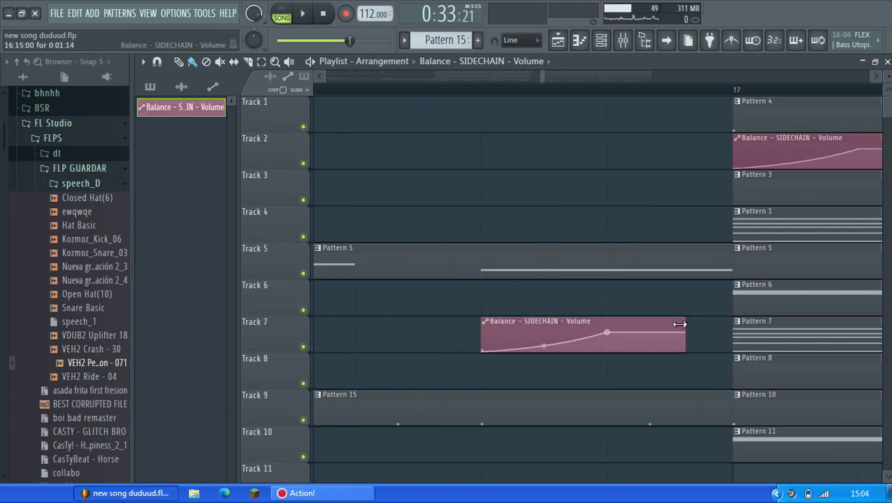
Step: Duplicate the Track 7 sidechain clip at 16:16:08, cut the copy off at bar 17, and move both clips up to Track 2
{"action": "left_click", "coordinate": [566, 324], "text": "ctrl"}
{"action": "key", "text": "ctrl+b"}
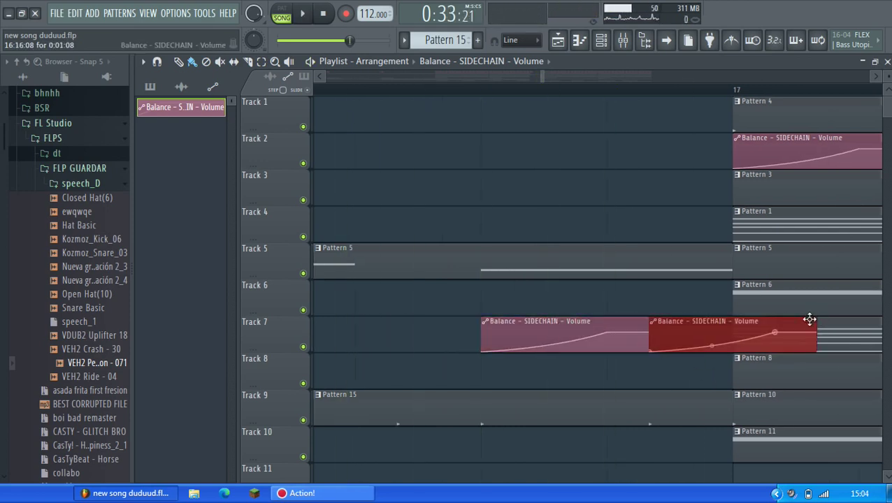
{"action": "left_click", "coordinate": [561, 320], "text": "ctrl"}
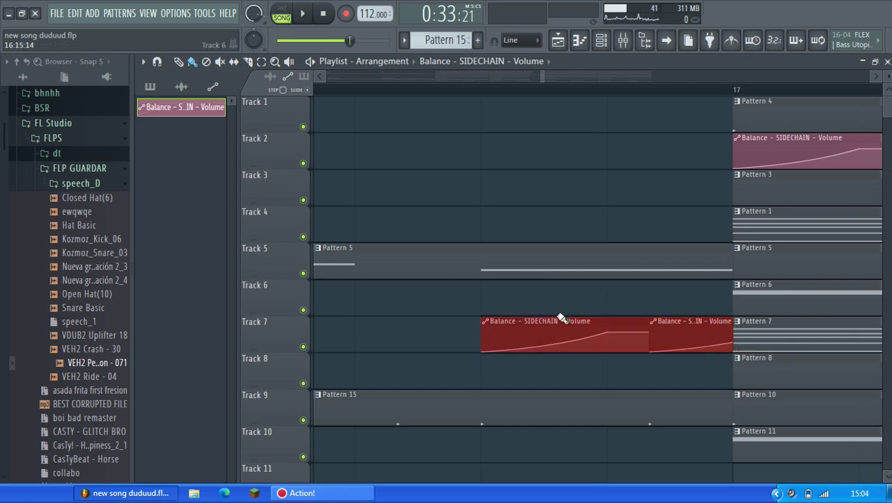
{"action": "key", "text": "shift+Up"}
{"action": "key", "text": "shift+Up"}
{"action": "key", "text": "shift+Up"}
{"action": "key", "text": "shift+Up"}
{"action": "key", "text": "shift+Up"}
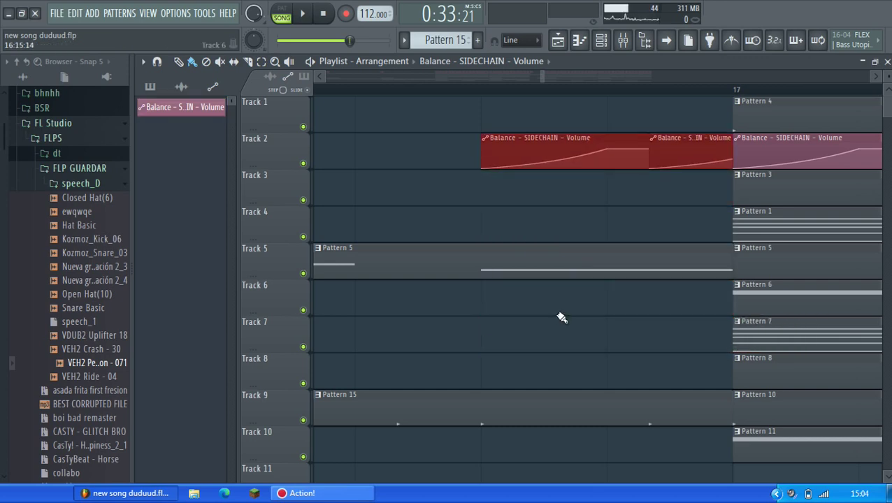
Step: Move the Pattern 15 clip in bar 16 from Track 9 up to Track 1 and play the break
{"action": "scroll", "coordinate": [615, 359], "scroll_direction": "down", "scroll_amount": 3}
{"action": "scroll", "coordinate": [612, 356], "scroll_direction": "down", "scroll_amount": 3}
{"action": "left_click", "coordinate": [611, 357], "text": "ctrl"}
{"action": "left_click_drag", "start_coordinate": [559, 408], "coordinate": [564, 107]}
{"action": "key", "text": "space"}
{"action": "key", "text": "space"}
{"action": "key", "text": "space"}
Step: Route the VEH2 Percussion - 071 channel to mixer track 15 and lower that track's volume fader
{"action": "left_click", "coordinate": [605, 44]}
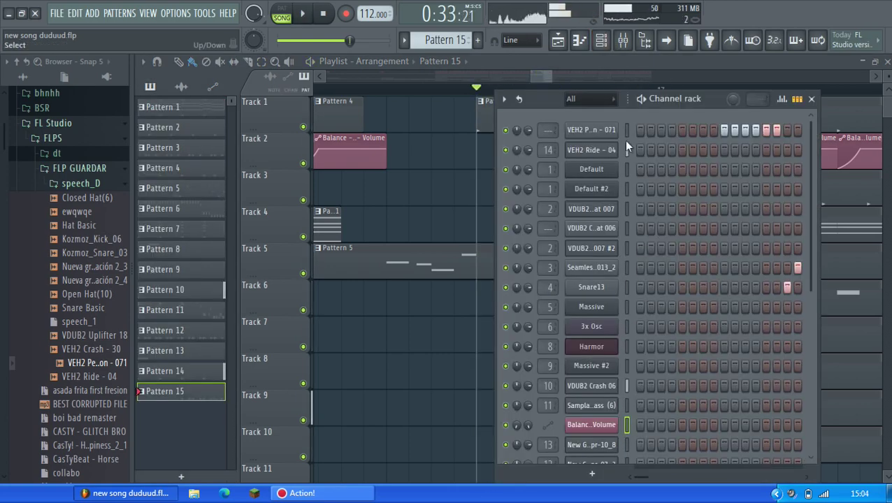
{"action": "key", "text": "ctrl+l"}
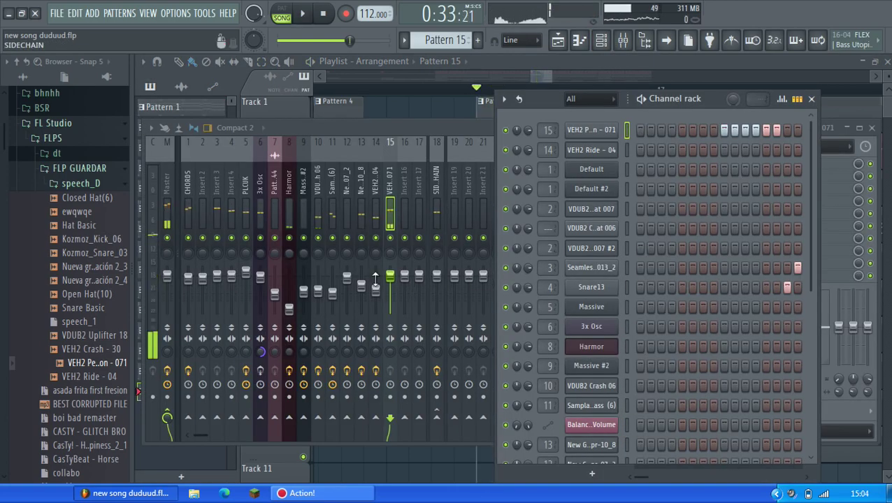
{"action": "left_click_drag", "start_coordinate": [390, 278], "coordinate": [390, 305]}
{"action": "key", "text": "space"}
Step: Load Dimension Expander in effect slot 7 of the VEH2 Percussion - 071 mixer track and play the fill
{"action": "left_click", "coordinate": [829, 260]}
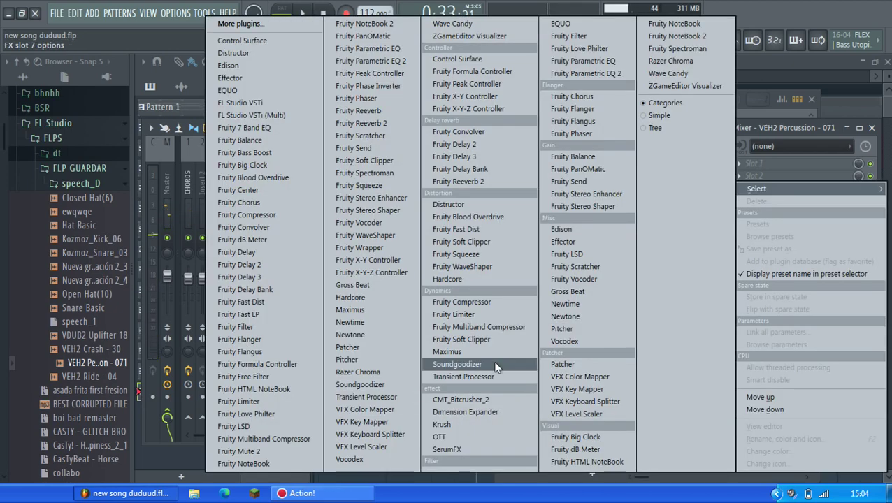
{"action": "left_click", "coordinate": [512, 412]}
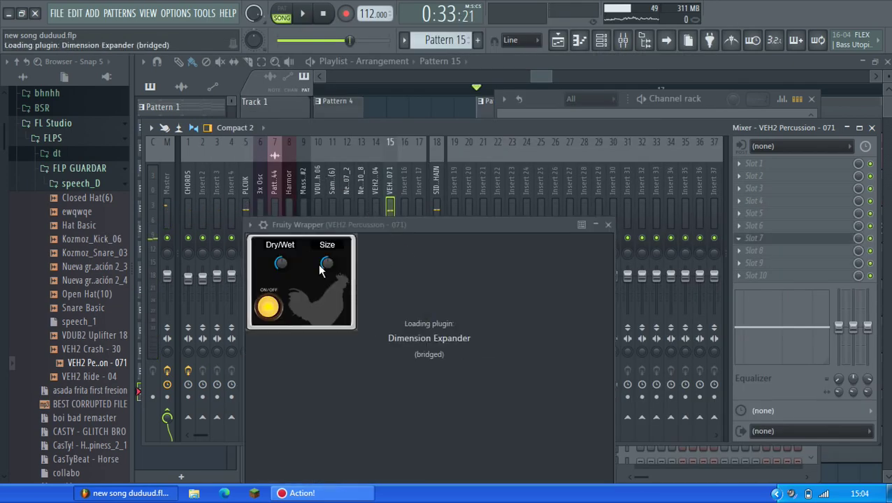
{"action": "left_click", "coordinate": [388, 153]}
{"action": "key", "text": "space"}
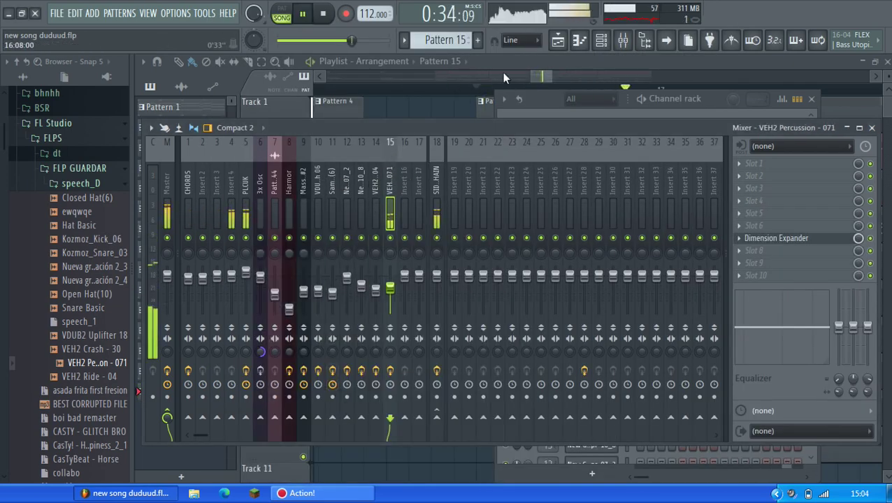
Step: Extend Track 10's Pattern 11 clip into the break so that it ends in the middle of bar 16
{"action": "left_click", "coordinate": [540, 61]}
{"action": "scroll", "coordinate": [501, 221], "scroll_direction": "down", "scroll_amount": 5}
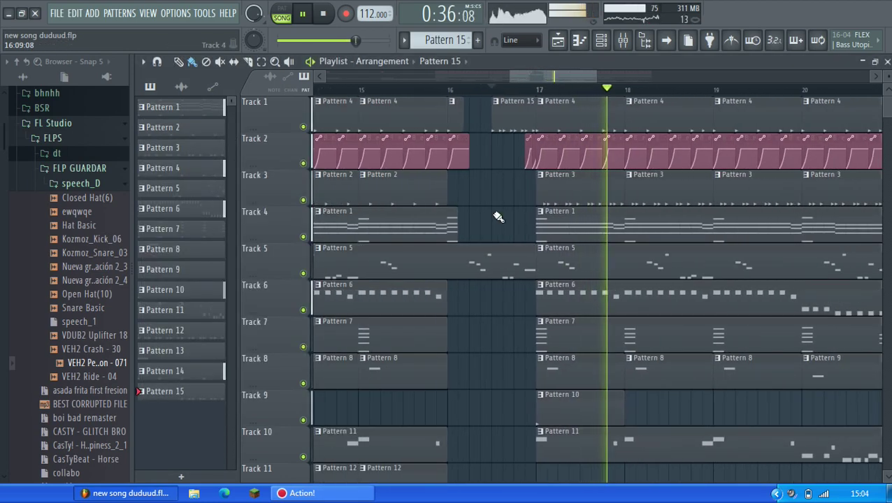
{"action": "scroll", "coordinate": [455, 168], "scroll_direction": "down", "scroll_amount": 6}
{"action": "key", "text": "space"}
{"action": "key", "text": "space"}
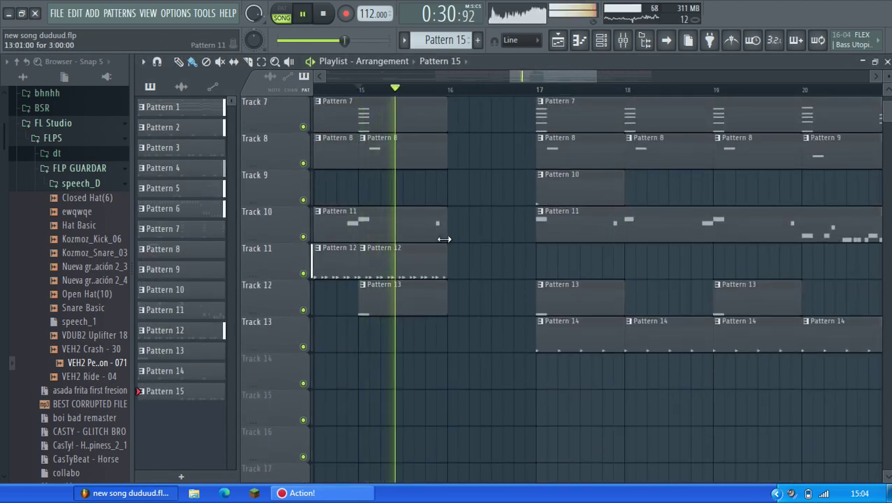
{"action": "left_click_drag", "start_coordinate": [445, 239], "coordinate": [532, 240]}
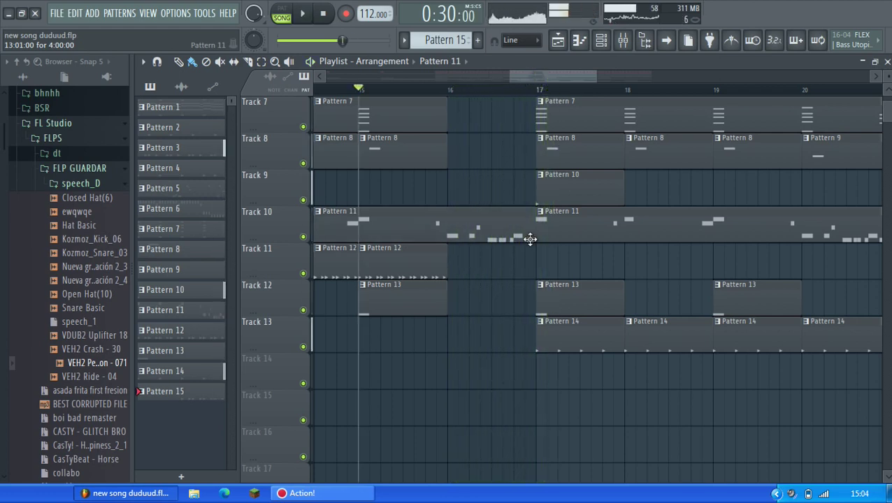
{"action": "left_click_drag", "start_coordinate": [531, 239], "coordinate": [482, 240]}
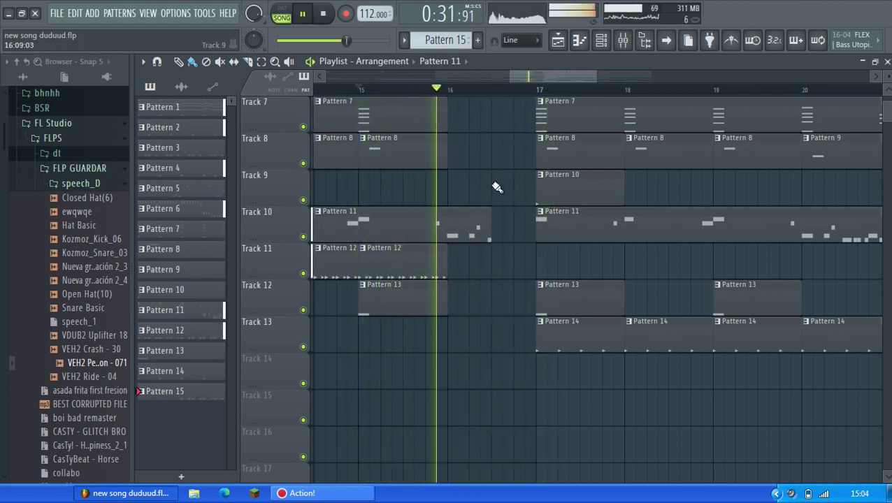
Step: Play the song through the bar 16 break into the section from bar 17
{"action": "scroll", "coordinate": [491, 209], "scroll_direction": "up", "scroll_amount": 6}
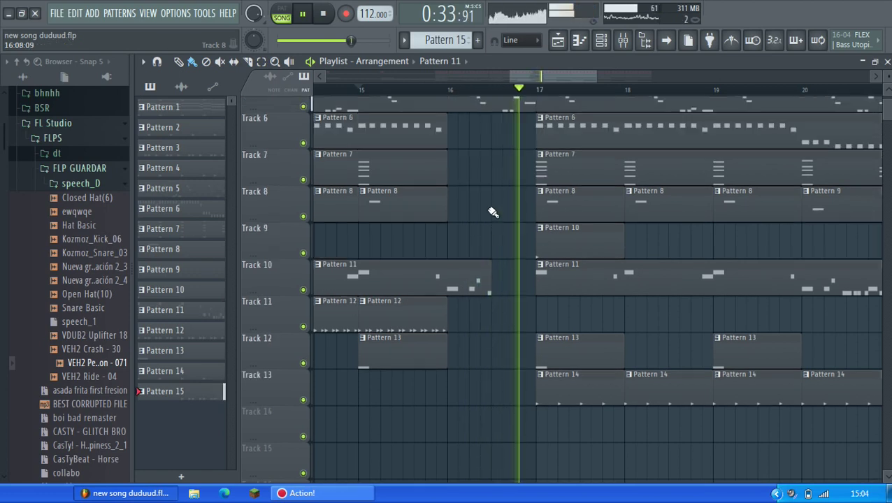
{"action": "key", "text": "space"}
{"action": "key", "text": "space"}
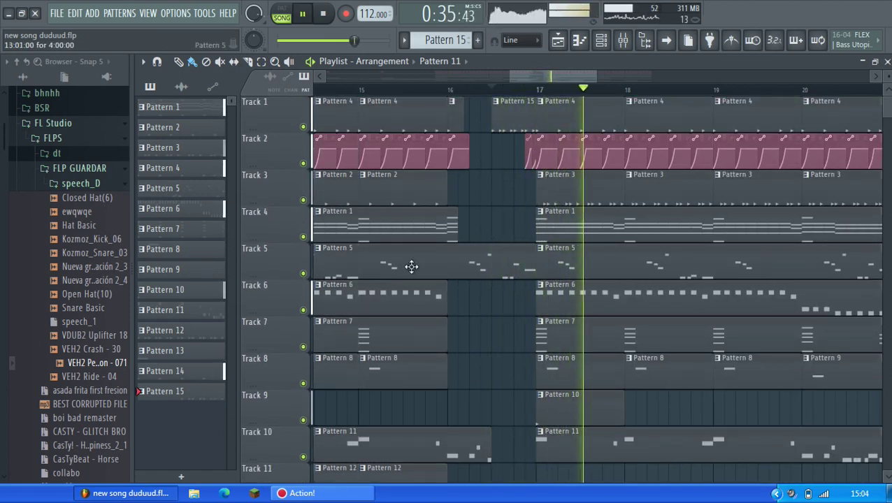
{"action": "scroll", "coordinate": [503, 279], "scroll_direction": "down", "scroll_amount": 6}
{"action": "scroll", "coordinate": [514, 368], "scroll_direction": "down", "scroll_amount": 5}
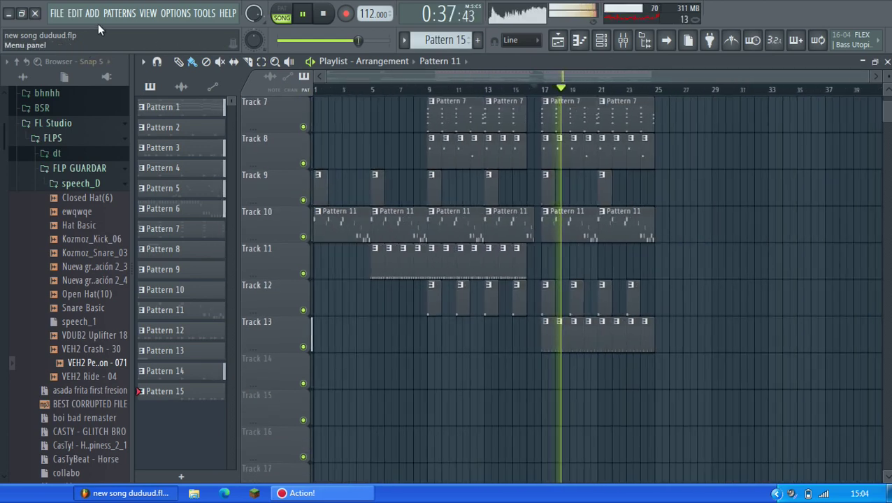
Step: Save the project and play the arrangement from bar 1
{"action": "left_click", "coordinate": [56, 13]}
{"action": "left_click", "coordinate": [78, 73]}
{"action": "scroll", "coordinate": [737, 408], "scroll_direction": "up", "scroll_amount": 6}
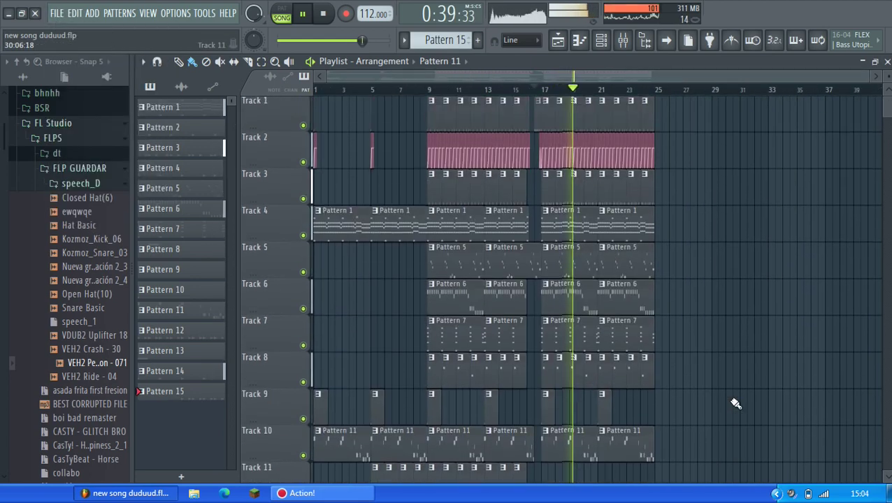
{"action": "scroll", "coordinate": [734, 406], "scroll_direction": "down", "scroll_amount": 6}
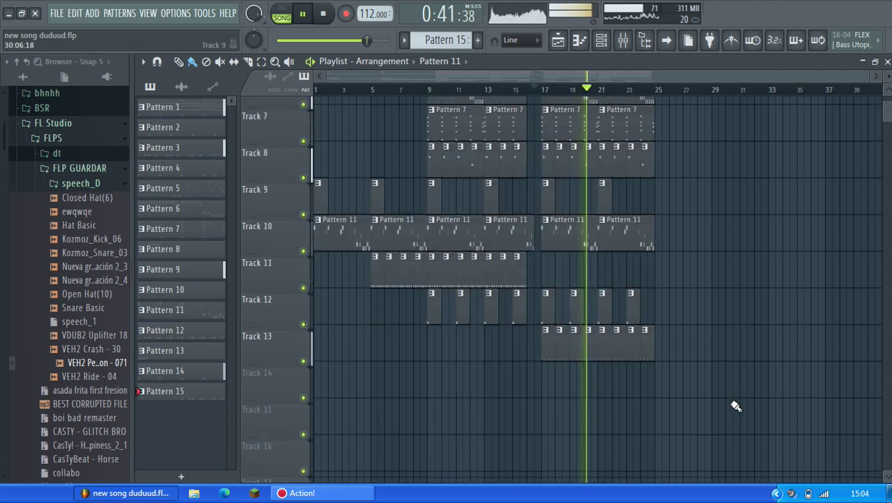
{"action": "key", "text": "space"}
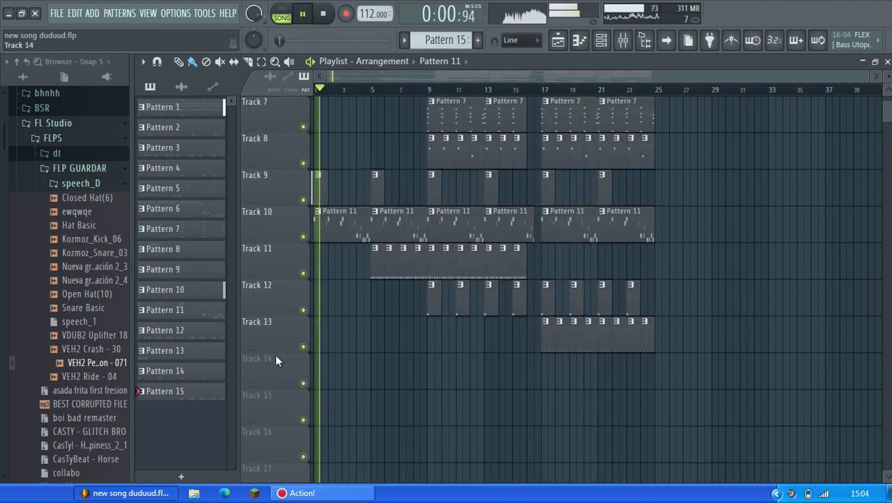
{"action": "scroll", "coordinate": [364, 357], "scroll_direction": "up", "scroll_amount": 4, "text": "ctrl"}
{"action": "scroll", "coordinate": [487, 356], "scroll_direction": "up", "scroll_amount": 6}
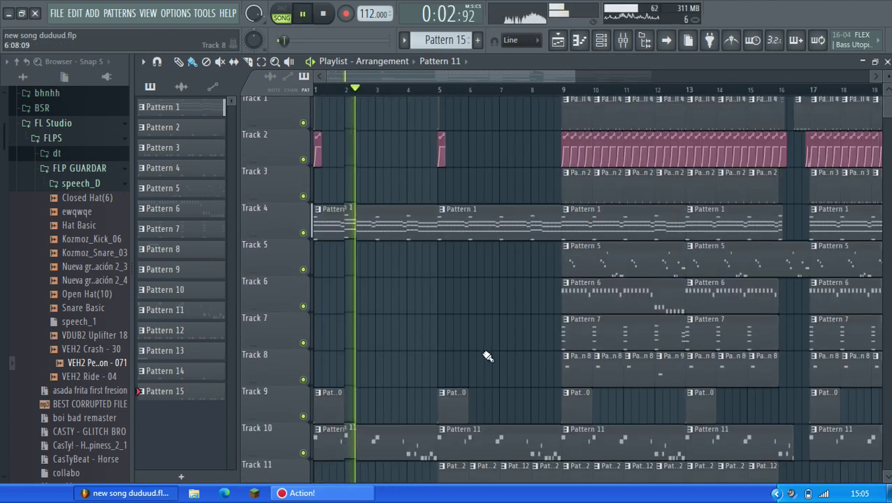
Step: Route the VDUB2 Closed Hihat 006 channel to mixer track 16 and lower that track's fader slightly
{"action": "left_click", "coordinate": [600, 40]}
{"action": "scroll", "coordinate": [619, 255], "scroll_direction": "down", "scroll_amount": 4}
{"action": "scroll", "coordinate": [619, 255], "scroll_direction": "up", "scroll_amount": 4}
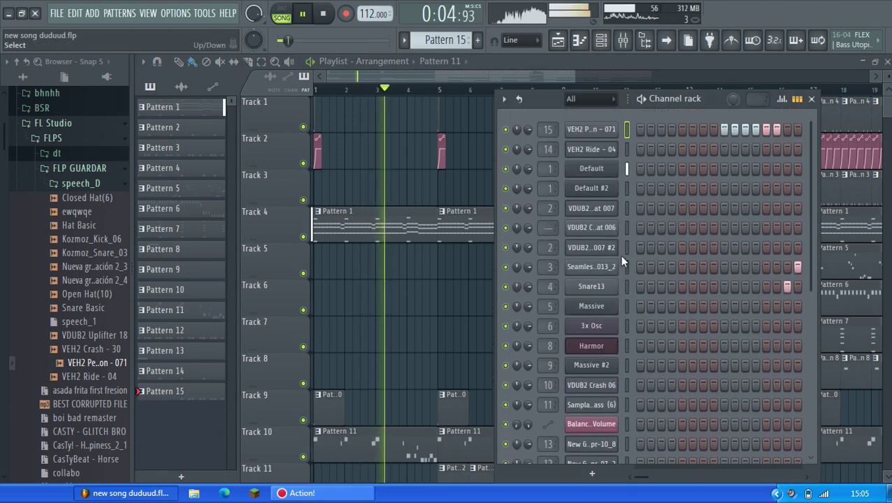
{"action": "left_click", "coordinate": [631, 230]}
{"action": "key", "text": "ctrl+l"}
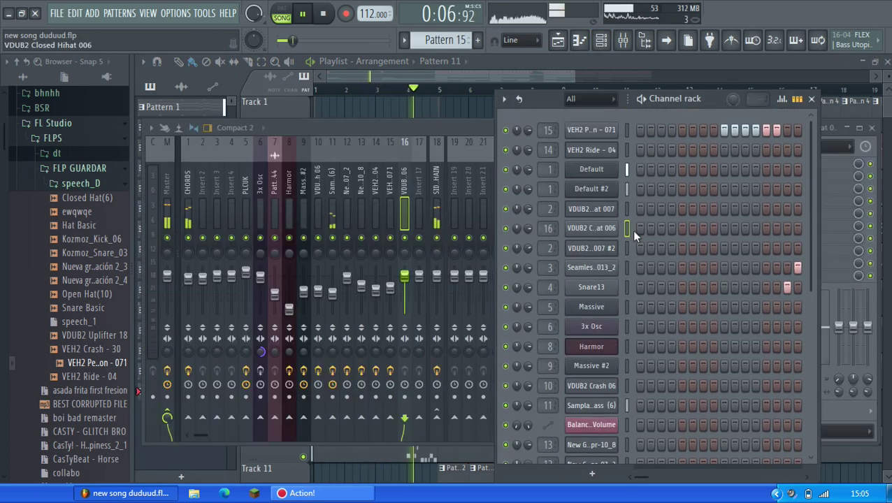
{"action": "left_click", "coordinate": [408, 288]}
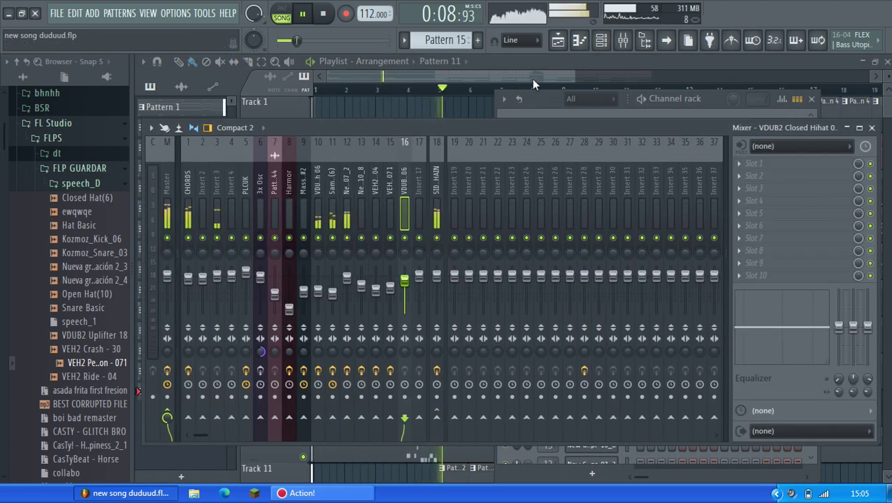
Step: Copy a Pattern 3 clip on Track 3 from bar 17 to bar 5 and duplicate it three times to fill bars 5 to 8
{"action": "left_click", "coordinate": [531, 82]}
{"action": "scroll", "coordinate": [595, 201], "scroll_direction": "down", "scroll_amount": 1}
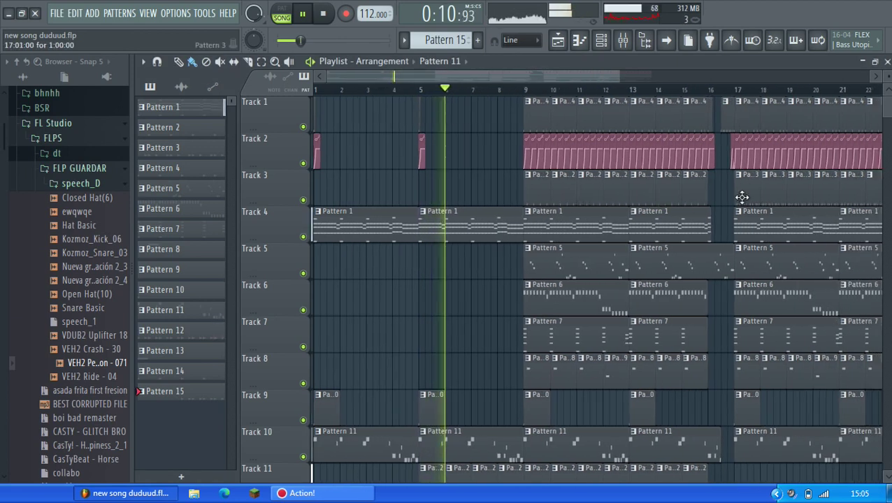
{"action": "left_click_drag", "start_coordinate": [741, 197], "coordinate": [424, 194]}
{"action": "key", "text": "ctrl+b"}
{"action": "key", "text": "ctrl+b"}
{"action": "key", "text": "ctrl+b"}
{"action": "left_click", "coordinate": [506, 271], "text": "ctrl"}
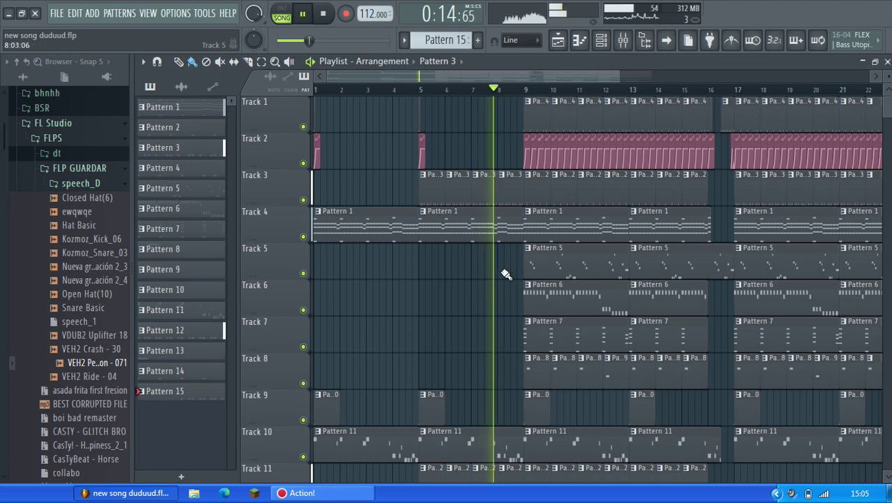
Step: Trim the last Pattern 3 clip in bar 8 to end one beat before bar 9 and play the transition
{"action": "scroll", "coordinate": [496, 225], "scroll_direction": "up", "scroll_amount": 5}
{"action": "key", "text": "space"}
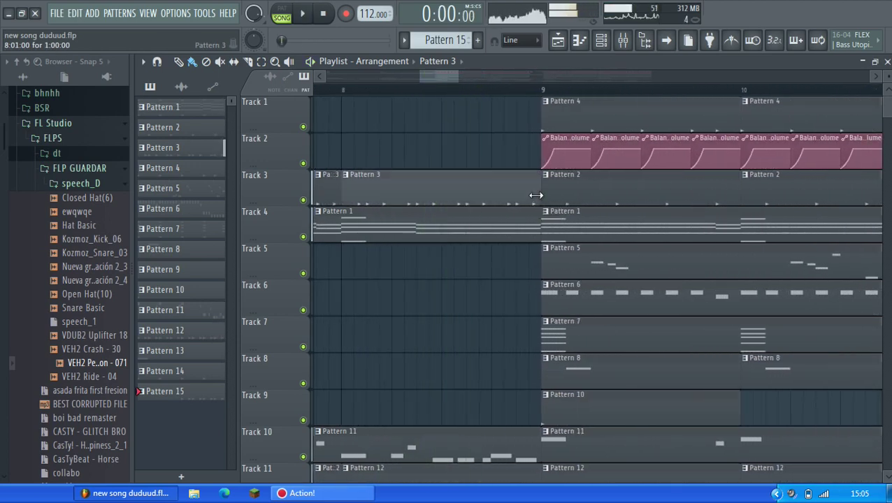
{"action": "key", "text": "space"}
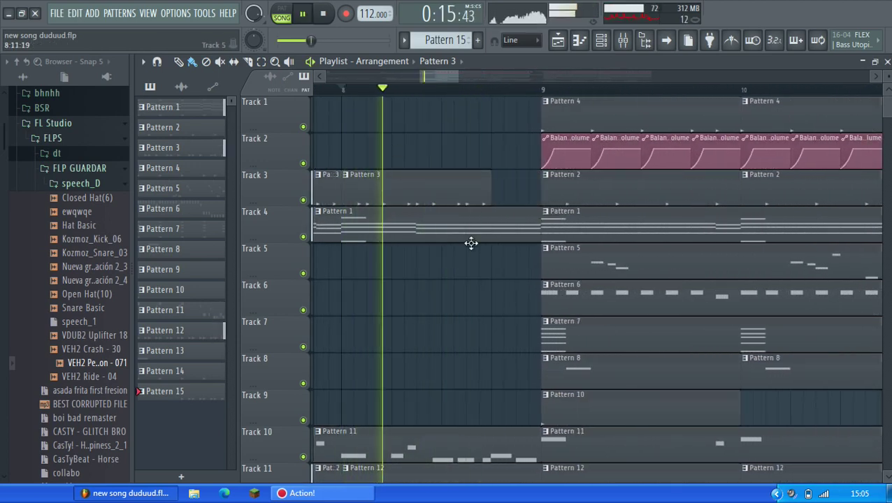
Step: Copy Track 1's Pattern 15 fill clip from bar 16 to 8:09:00
{"action": "scroll", "coordinate": [499, 286], "scroll_direction": "down", "scroll_amount": 5}
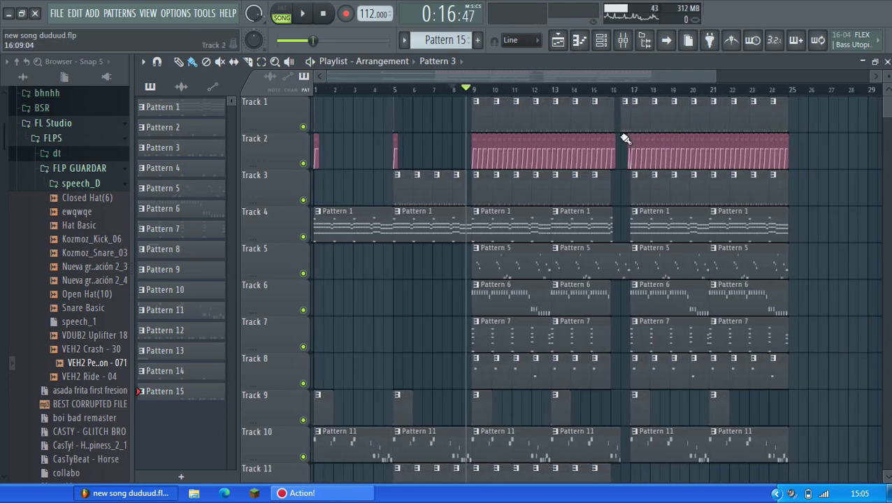
{"action": "scroll", "coordinate": [462, 124], "scroll_direction": "up", "scroll_amount": 5}
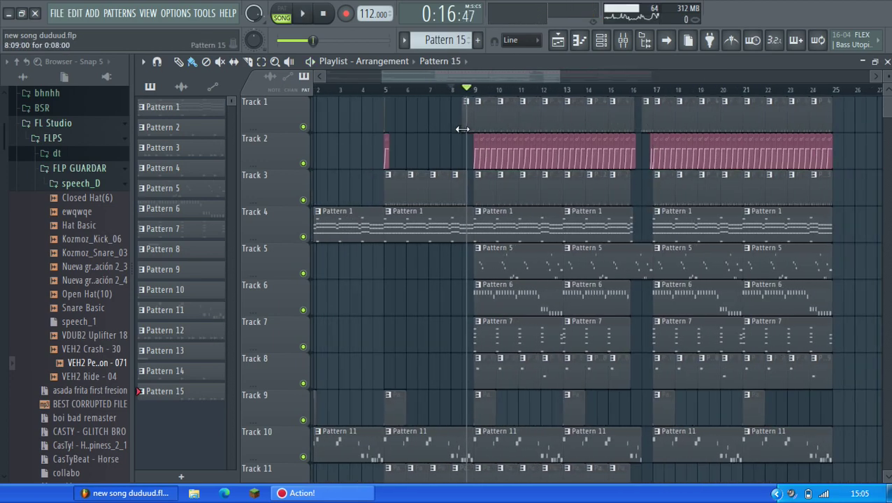
Step: Play the transition from bar 8 into bar 9 with the new Pattern 15 fill
{"action": "key", "text": "space"}
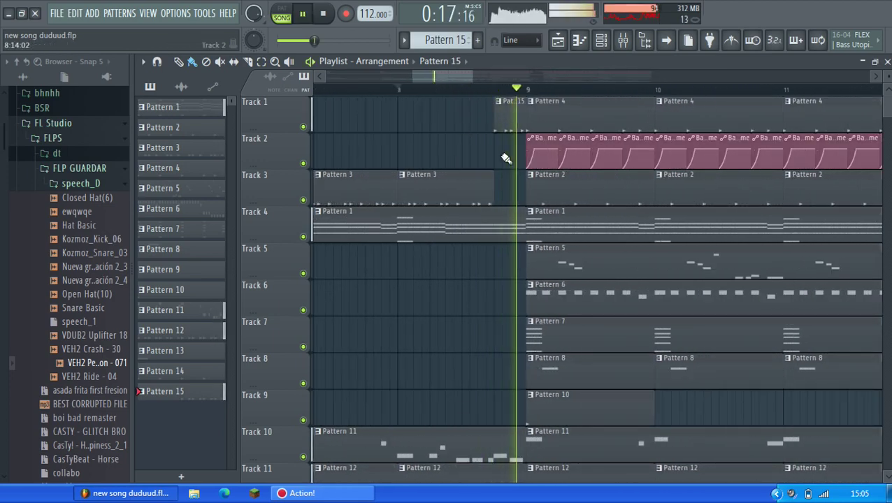
{"action": "scroll", "coordinate": [497, 191], "scroll_direction": "up", "scroll_amount": 3}
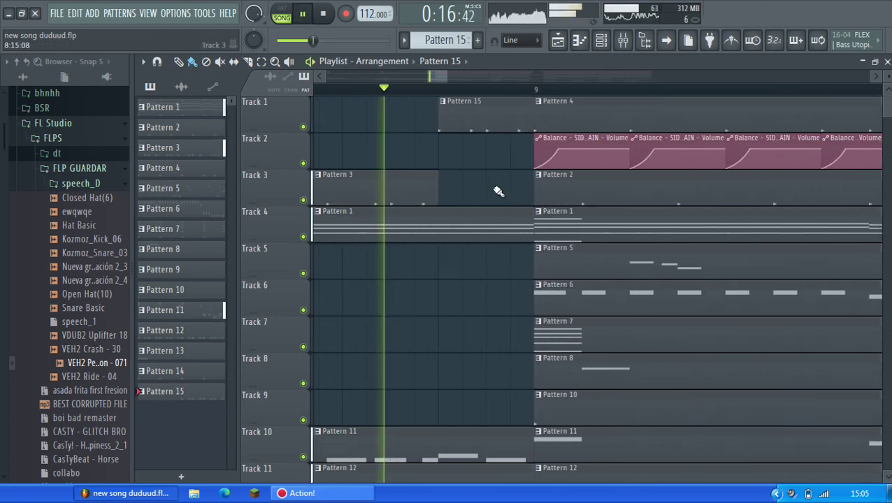
{"action": "scroll", "coordinate": [433, 195], "scroll_direction": "down", "scroll_amount": 5}
{"action": "key", "text": "space"}
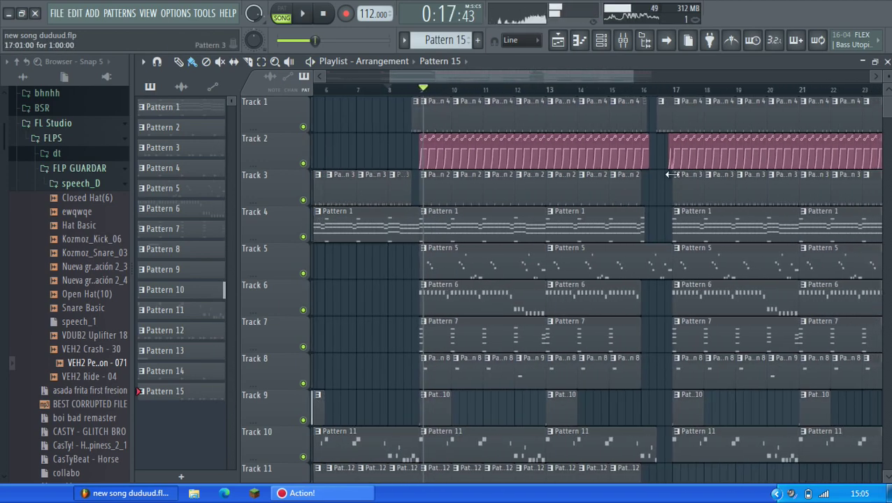
Step: Copy the short sidechain volume clips on Track 2 from just before bar 17 to just before bar 9
{"action": "scroll", "coordinate": [669, 172], "scroll_direction": "up", "scroll_amount": 2}
{"action": "scroll", "coordinate": [642, 143], "scroll_direction": "up", "scroll_amount": 3}
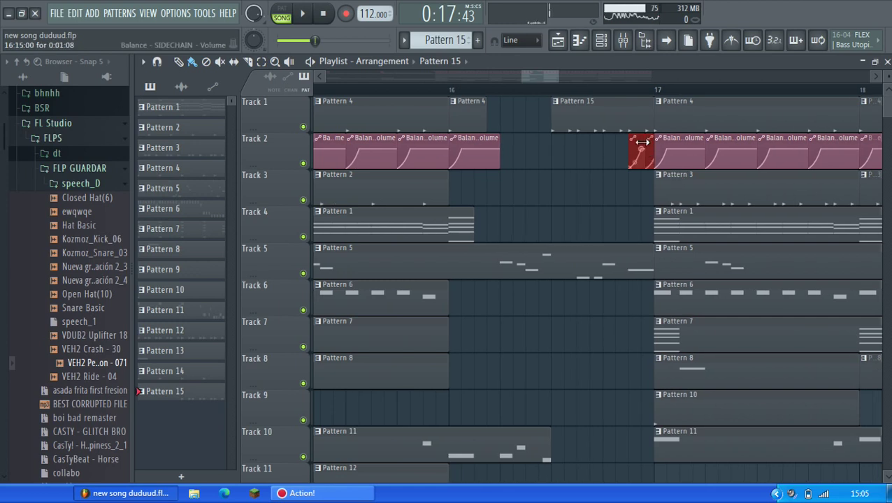
{"action": "left_click_drag", "start_coordinate": [531, 81], "coordinate": [405, 77]}
{"action": "key", "text": "space"}
{"action": "left_click_drag", "start_coordinate": [778, 138], "coordinate": [814, 138]}
{"action": "key", "text": "space"}
{"action": "key", "text": "space"}
{"action": "left_click", "coordinate": [811, 184], "text": "ctrl"}
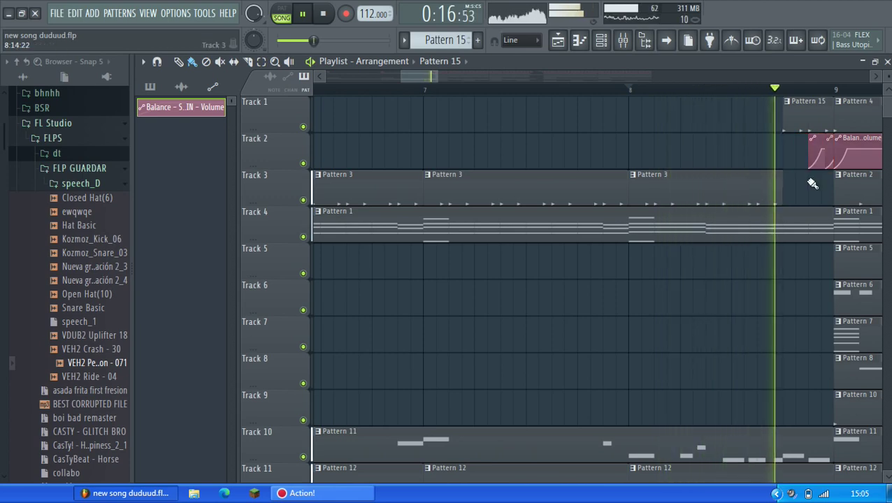
Step: Play the end of bar 8 into bar 9 to check the copied sidechain clips
{"action": "scroll", "coordinate": [587, 196], "scroll_direction": "down", "scroll_amount": 4}
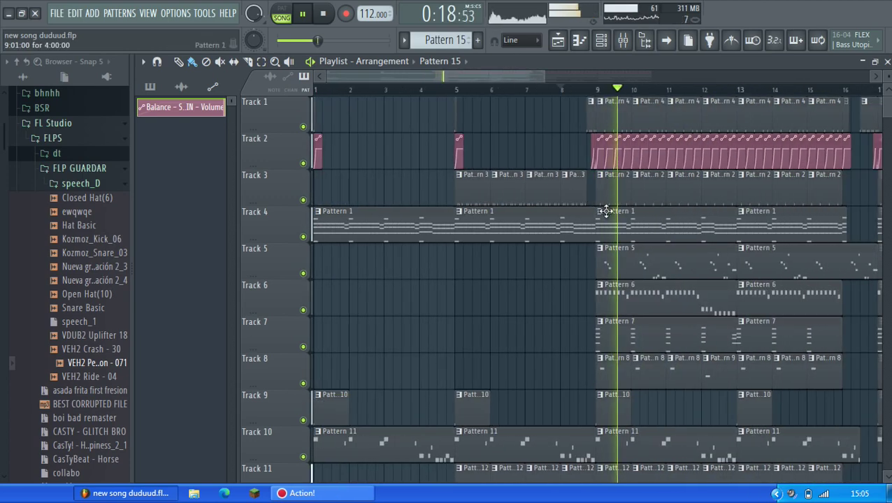
{"action": "scroll", "coordinate": [587, 195], "scroll_direction": "up", "scroll_amount": 5}
{"action": "key", "text": "space"}
{"action": "key", "text": "space"}
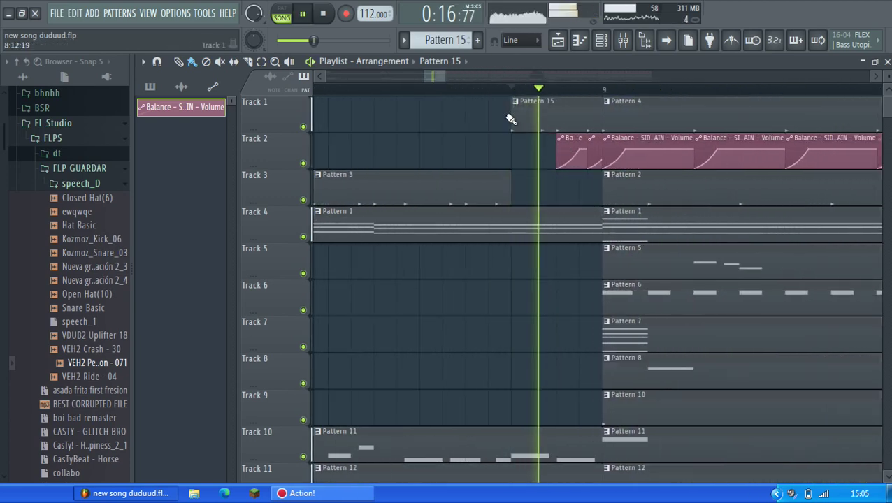
{"action": "key", "text": "space"}
Step: Move Track 1's Pattern 15 clip and Track 2's short sidechain clips before bar 9 half a beat earlier
{"action": "left_click", "coordinate": [496, 120]}
{"action": "key", "text": "space"}
{"action": "key", "text": "space"}
{"action": "left_click_drag", "start_coordinate": [538, 159], "coordinate": [588, 155]}
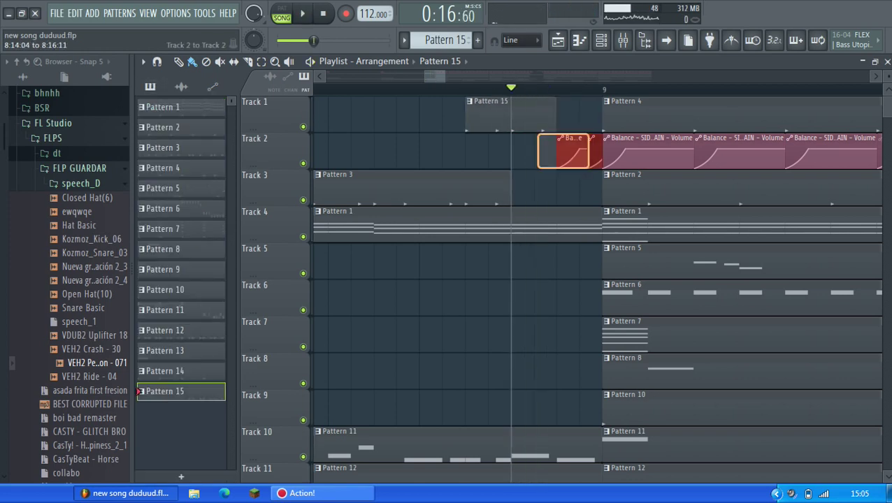
{"action": "left_click", "coordinate": [542, 138]}
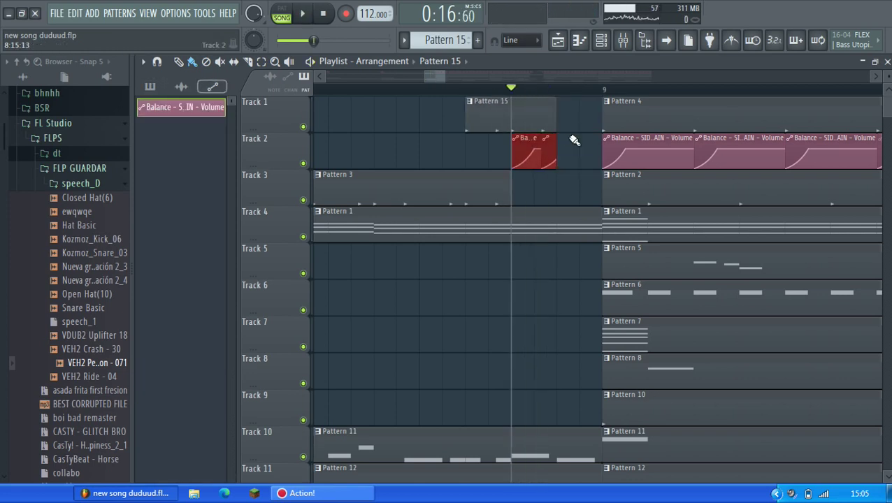
Step: Copy the Pattern 15 clip into the last half beat before bar 9 and trim the first clip to start one beat before bar 9
{"action": "left_click", "coordinate": [476, 114]}
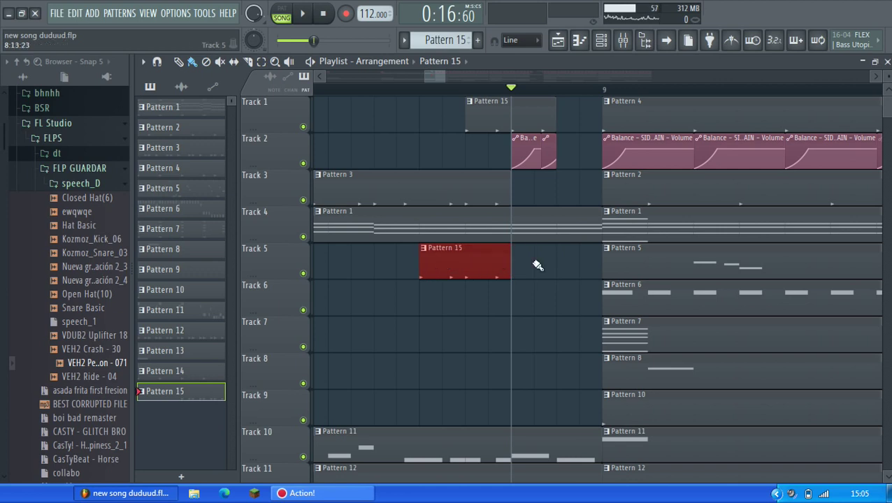
{"action": "left_click_drag", "start_coordinate": [441, 265], "coordinate": [578, 118]}
{"action": "key", "text": "space"}
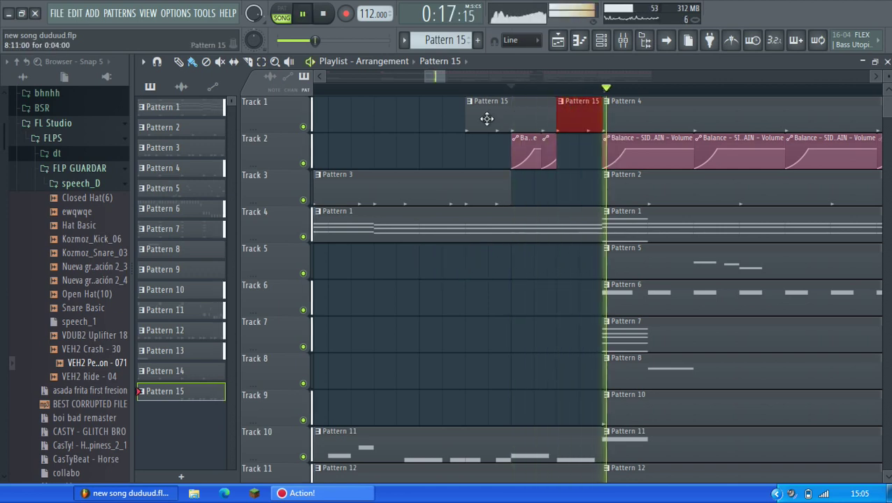
{"action": "left_click_drag", "start_coordinate": [467, 119], "coordinate": [514, 121]}
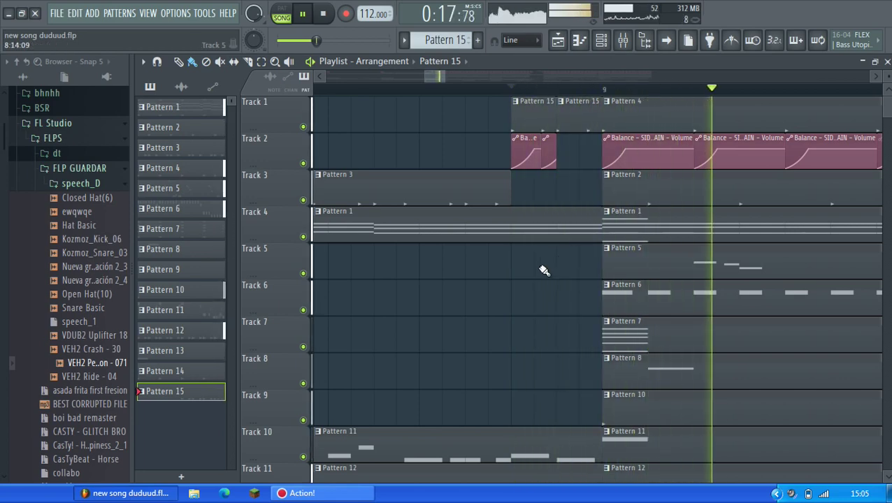
Step: Save the project while the arrangement plays on
{"action": "scroll", "coordinate": [512, 276], "scroll_direction": "down", "scroll_amount": 3}
{"action": "left_click", "coordinate": [500, 289]}
{"action": "right_click", "coordinate": [503, 294]}
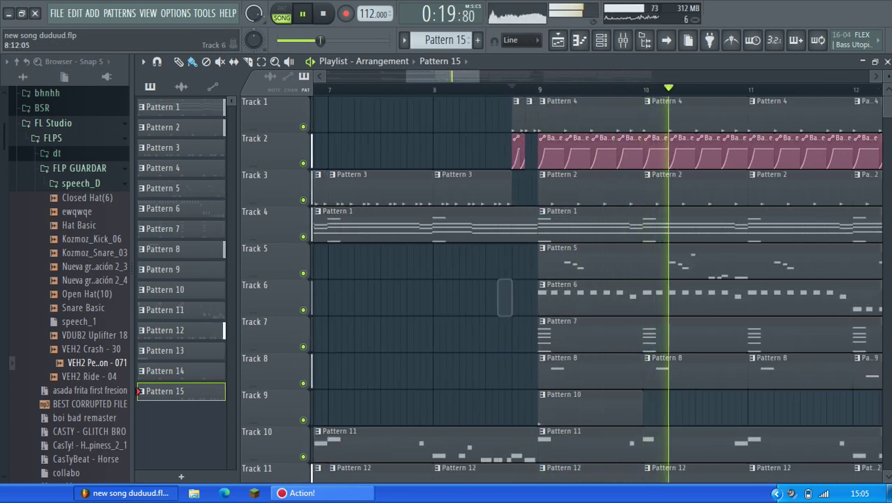
{"action": "left_click", "coordinate": [56, 13]}
{"action": "left_click", "coordinate": [77, 74]}
{"action": "scroll", "coordinate": [390, 297], "scroll_direction": "down", "scroll_amount": 7}
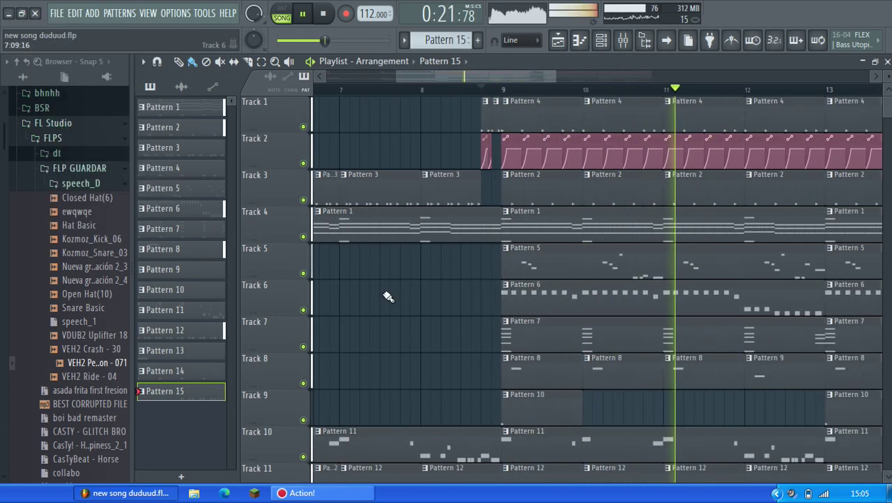
{"action": "scroll", "coordinate": [388, 297], "scroll_direction": "down", "scroll_amount": 5}
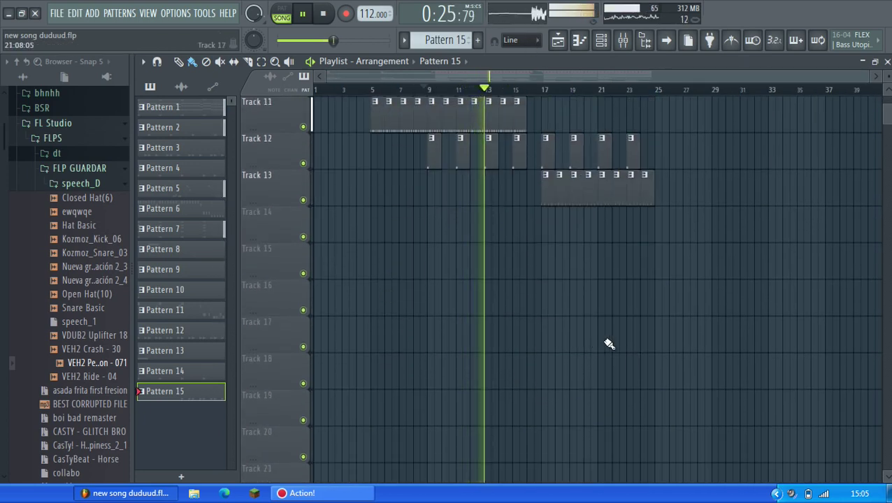
Step: Set the post gain of Maximus on the Master track to 0.6 dB and replay from just before bar 9
{"action": "scroll", "coordinate": [619, 342], "scroll_direction": "up", "scroll_amount": 4}
{"action": "left_click", "coordinate": [617, 41]}
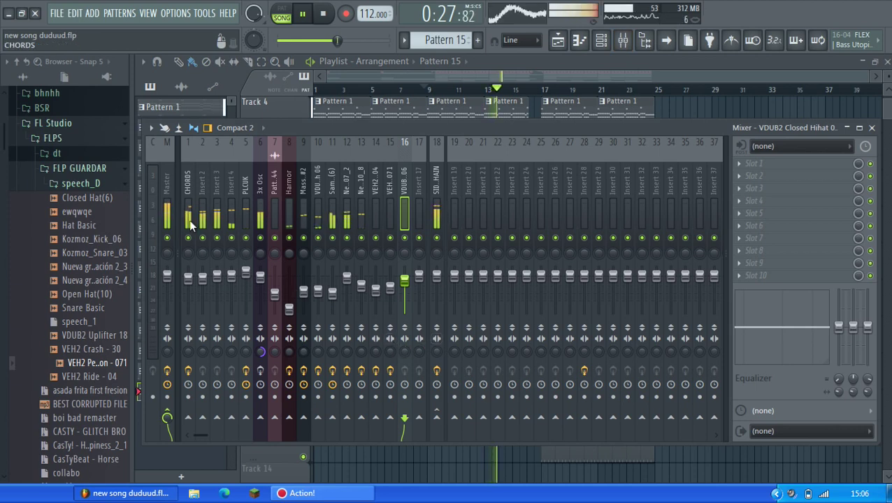
{"action": "left_click", "coordinate": [167, 213]}
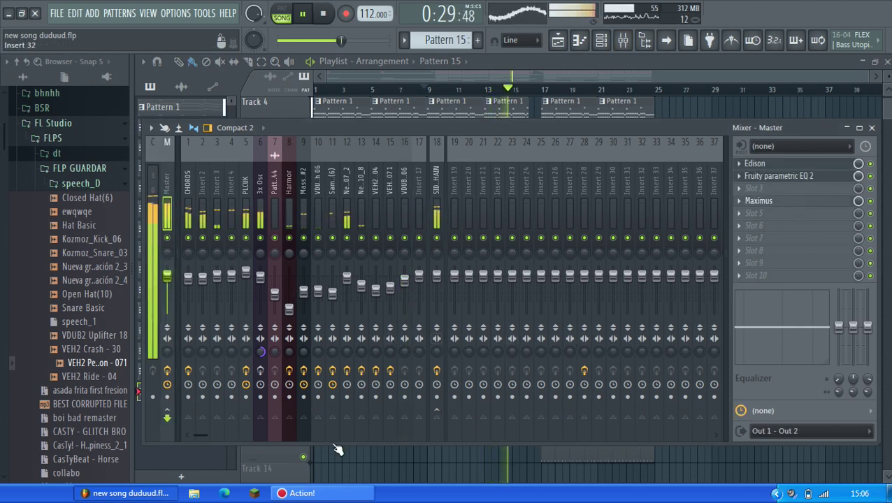
{"action": "left_click", "coordinate": [758, 201]}
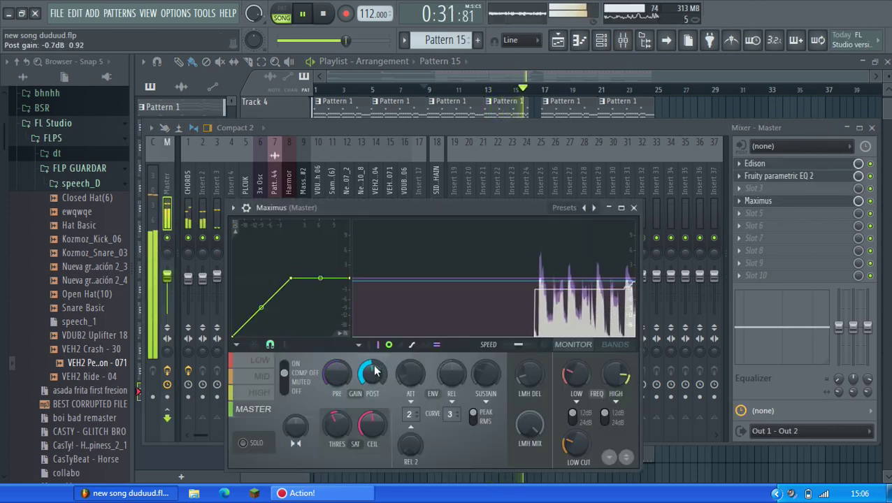
{"action": "scroll", "coordinate": [375, 371], "scroll_direction": "up", "scroll_amount": 8}
{"action": "scroll", "coordinate": [377, 374], "scroll_direction": "down", "scroll_amount": 4}
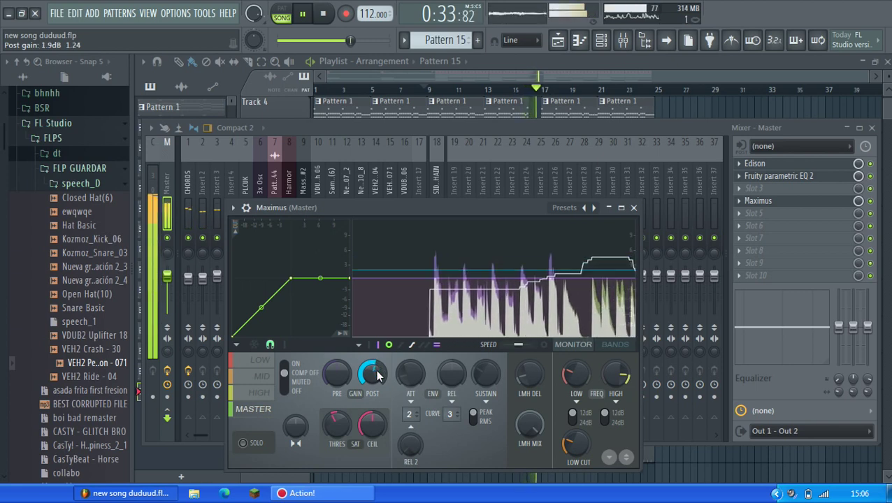
{"action": "scroll", "coordinate": [375, 376], "scroll_direction": "down", "scroll_amount": 2}
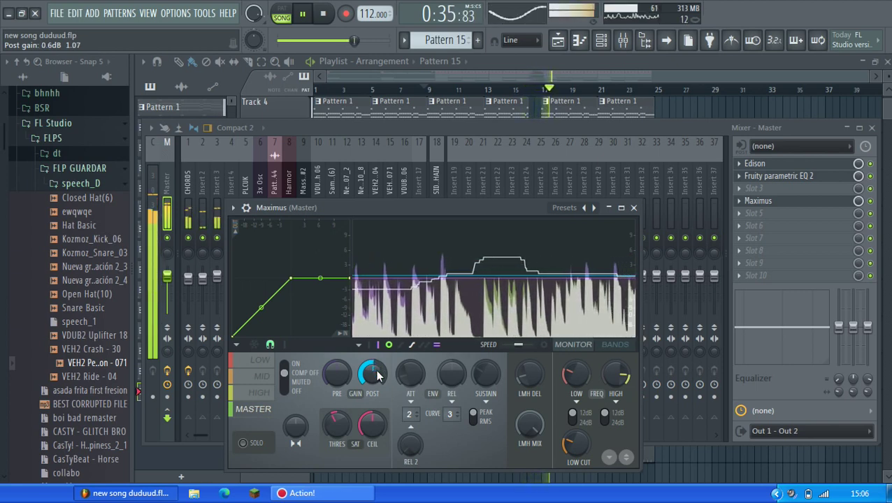
{"action": "left_click", "coordinate": [419, 89]}
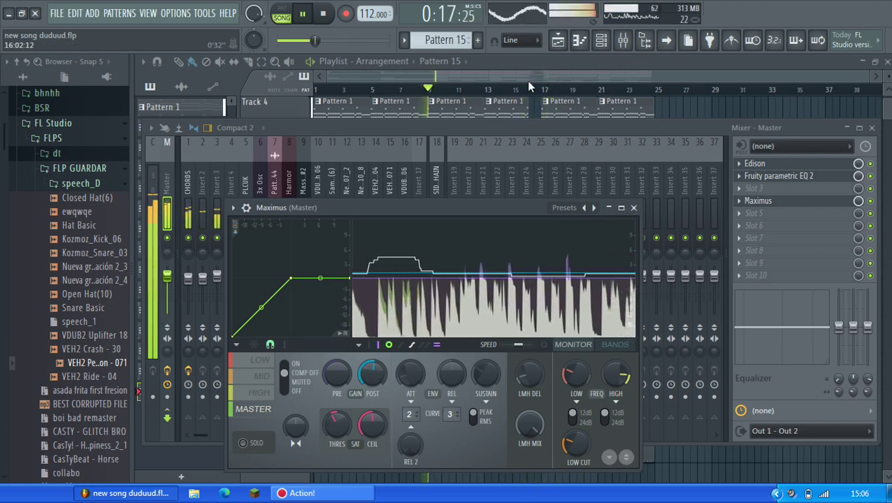
{"action": "key", "text": "F5"}
{"action": "scroll", "coordinate": [480, 314], "scroll_direction": "up", "scroll_amount": 5}
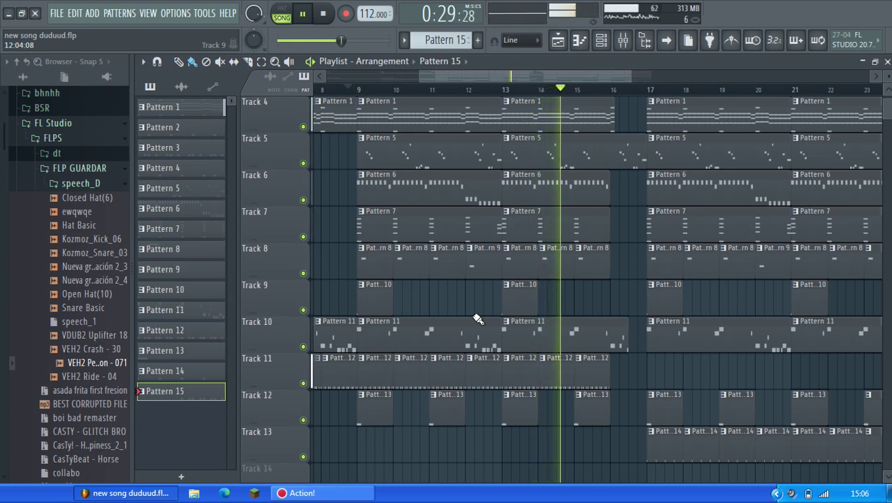
Step: Try the Long option for the master oscilloscope display
{"action": "left_click", "coordinate": [510, 14]}
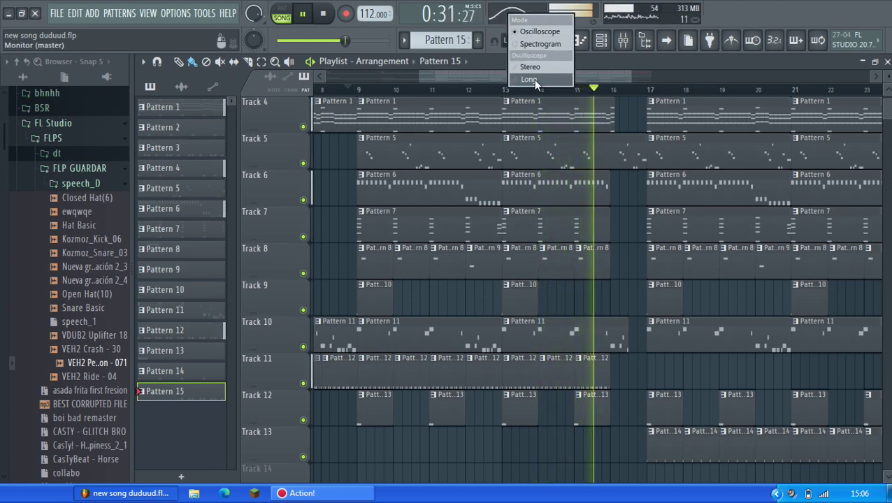
{"action": "left_click", "coordinate": [534, 79]}
{"action": "left_click", "coordinate": [522, 14]}
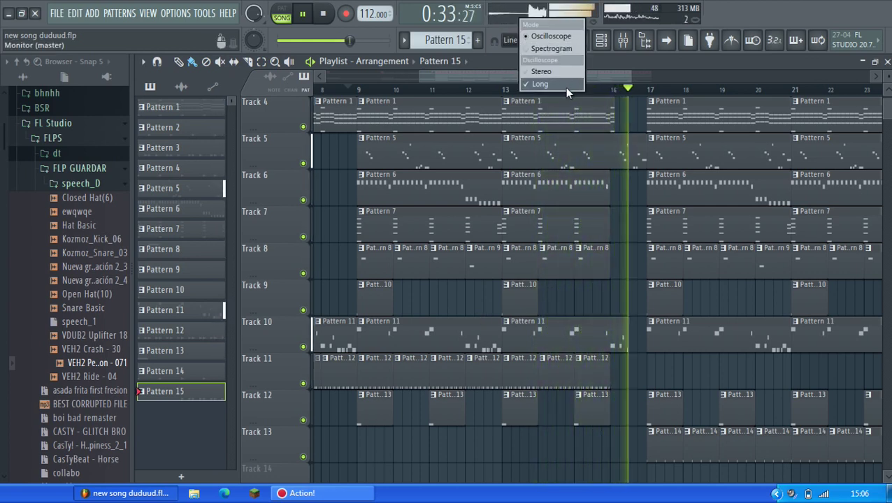
{"action": "left_click", "coordinate": [566, 87]}
Step: Play the break from bar 16 into the section starting at bar 17
{"action": "left_click_drag", "start_coordinate": [548, 75], "coordinate": [627, 84]}
{"action": "scroll", "coordinate": [613, 154], "scroll_direction": "up", "scroll_amount": 3}
{"action": "key", "text": "space"}
{"action": "left_click", "coordinate": [434, 90]}
{"action": "key", "text": "space"}
{"action": "scroll", "coordinate": [466, 167], "scroll_direction": "up", "scroll_amount": 1}
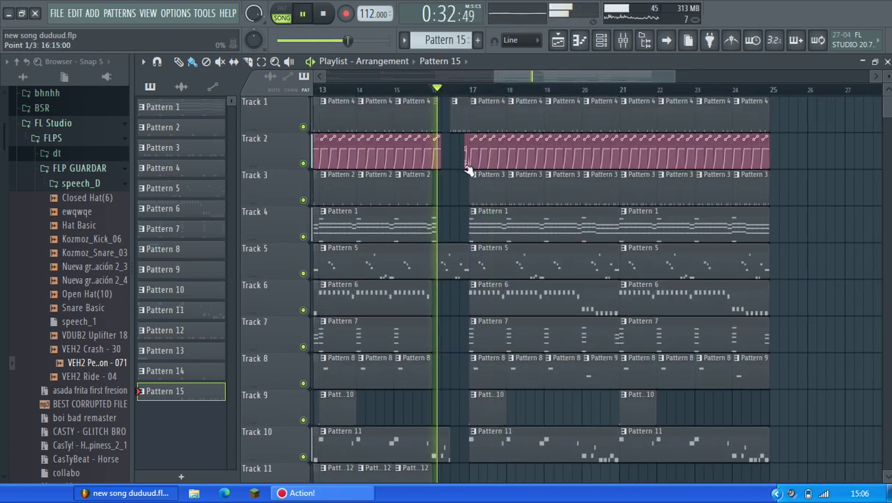
{"action": "scroll", "coordinate": [468, 169], "scroll_direction": "up", "scroll_amount": 3}
Step: Delete the claps sample channel at the end of the channel rack and play from bar 16
{"action": "left_click", "coordinate": [601, 40]}
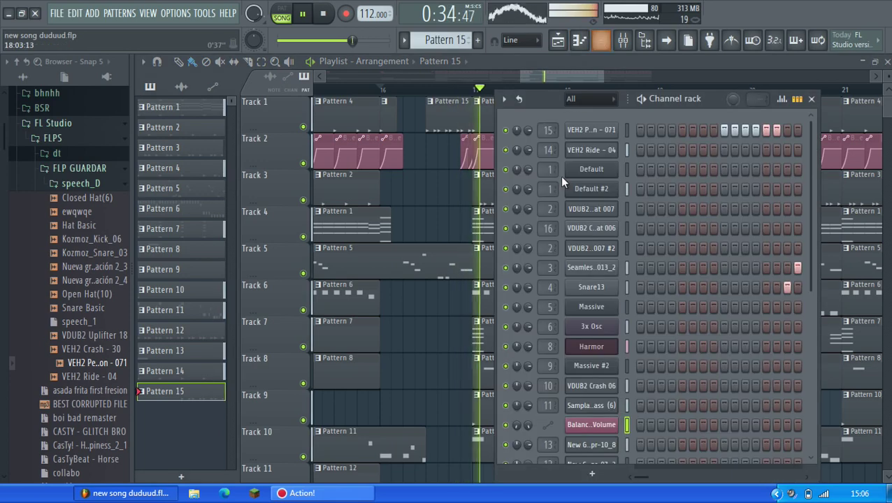
{"action": "scroll", "coordinate": [580, 252], "scroll_direction": "down", "scroll_amount": 5}
{"action": "scroll", "coordinate": [604, 335], "scroll_direction": "up", "scroll_amount": 5}
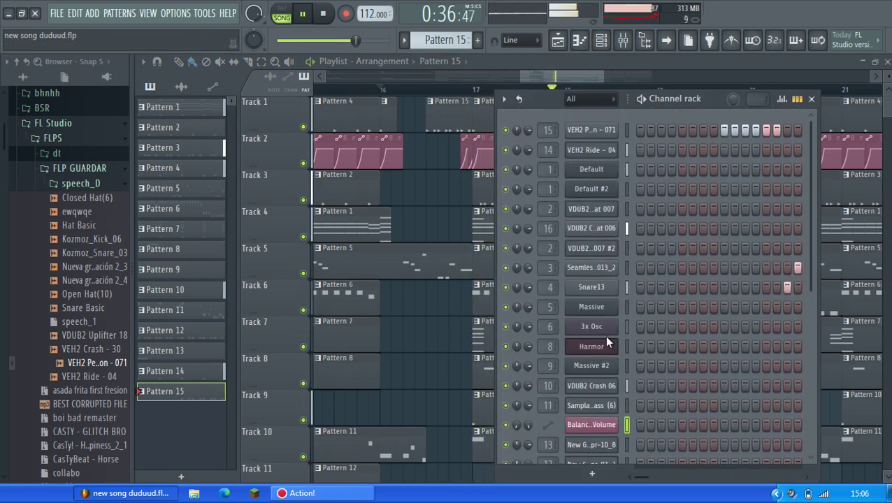
{"action": "scroll", "coordinate": [607, 342], "scroll_direction": "down", "scroll_amount": 4}
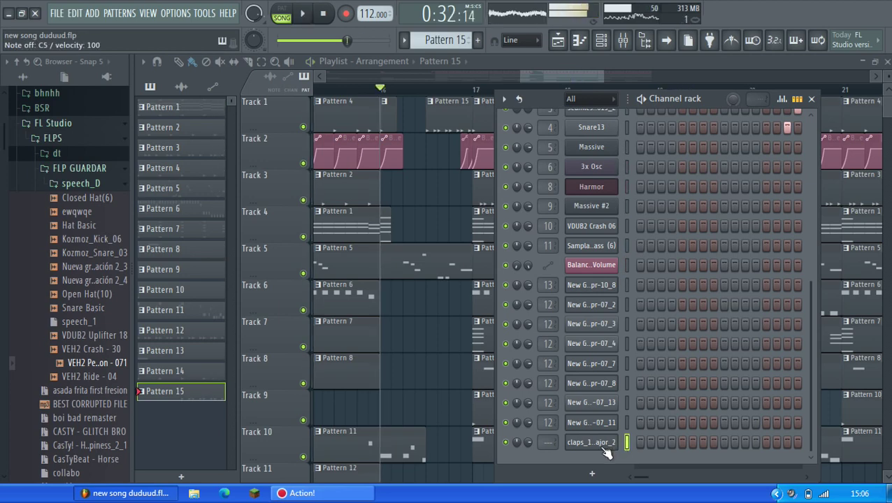
{"action": "right_click", "coordinate": [607, 453]}
{"action": "left_click", "coordinate": [629, 434]}
{"action": "key", "text": "space"}
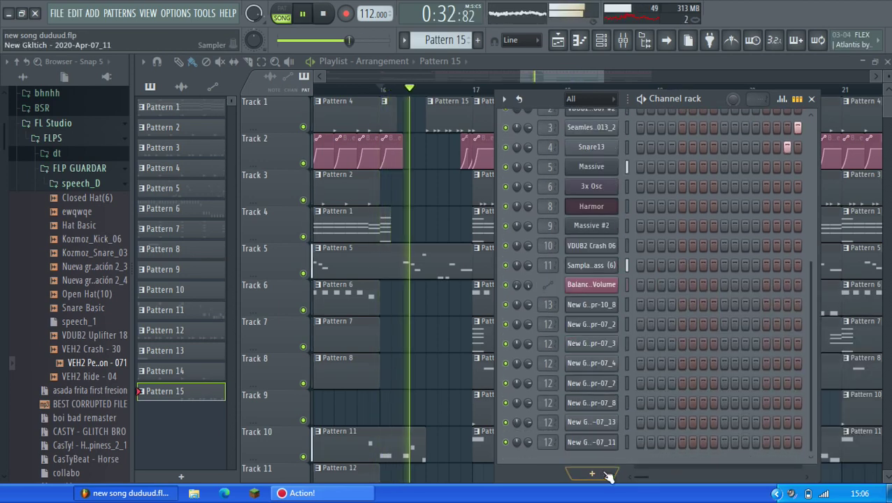
Step: Add a new 3x Osc channel to the project and stop playback
{"action": "left_click", "coordinate": [607, 475]}
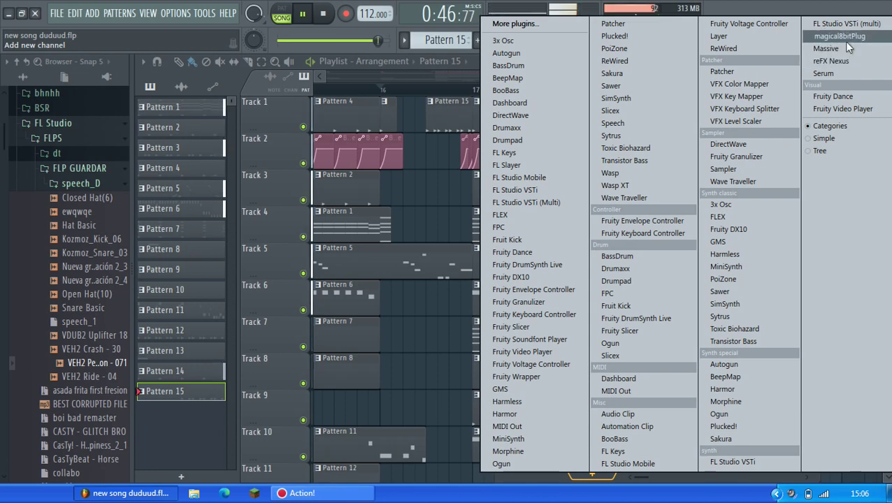
{"action": "left_click", "coordinate": [528, 45]}
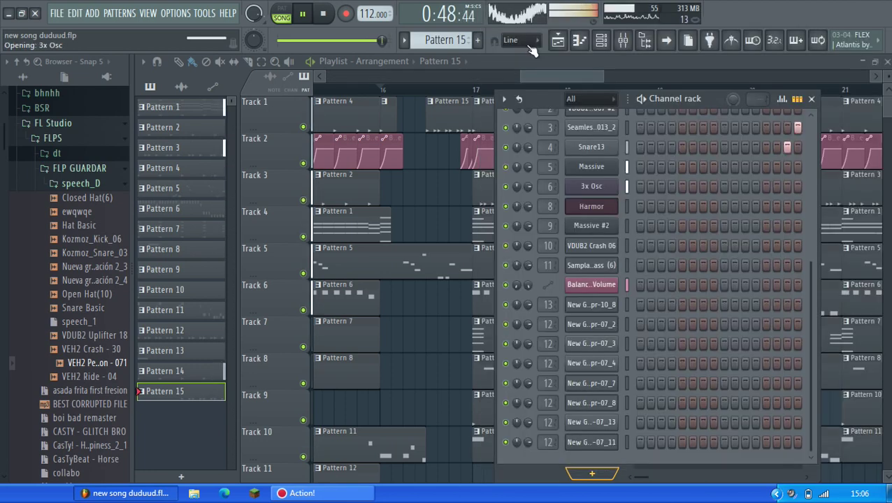
{"action": "key", "text": "space"}
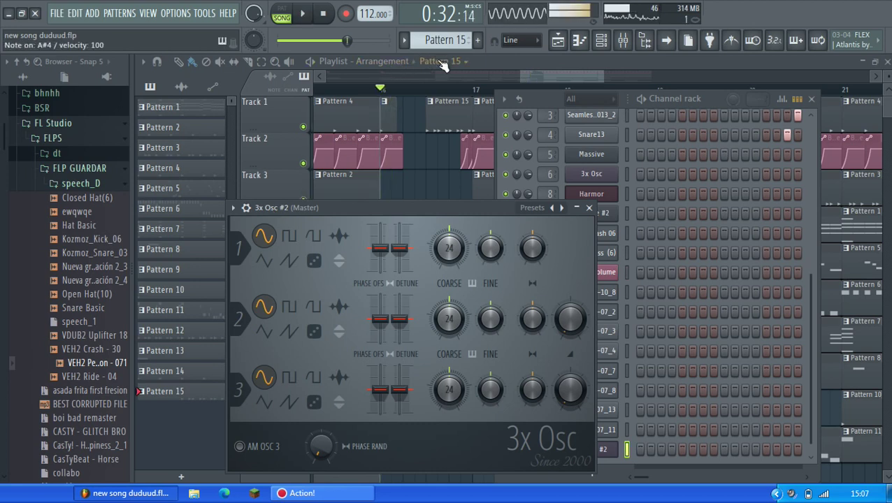
Step: Give 3x Osc #2 a slight sine pitch LFO and a volume envelope with quick attack, short decay and no sustain
{"action": "left_click", "coordinate": [248, 207]}
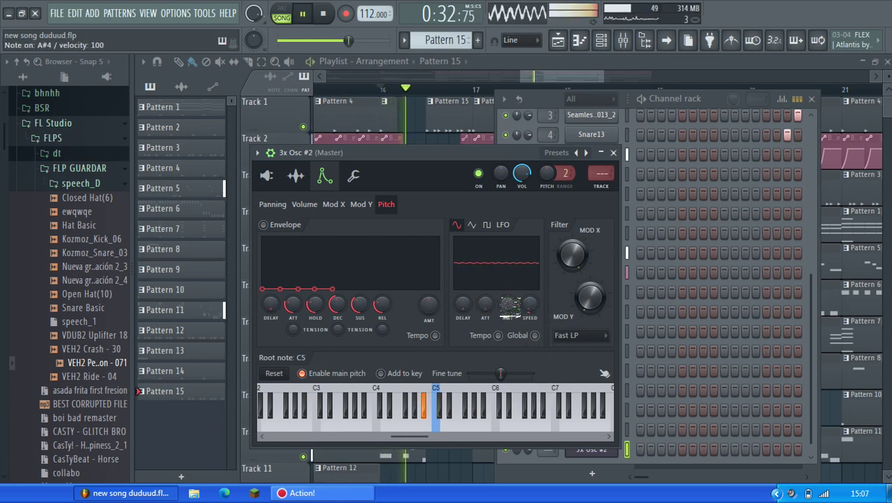
{"action": "left_click", "coordinate": [273, 181]}
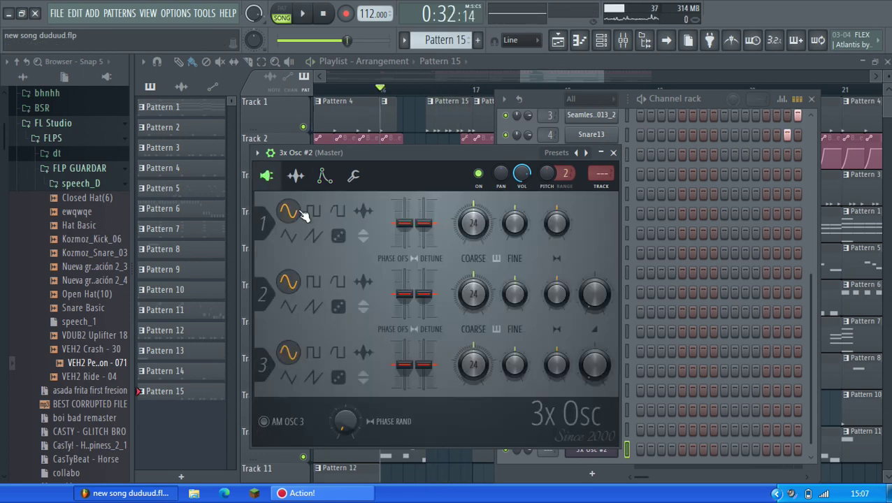
{"action": "left_click", "coordinate": [324, 176]}
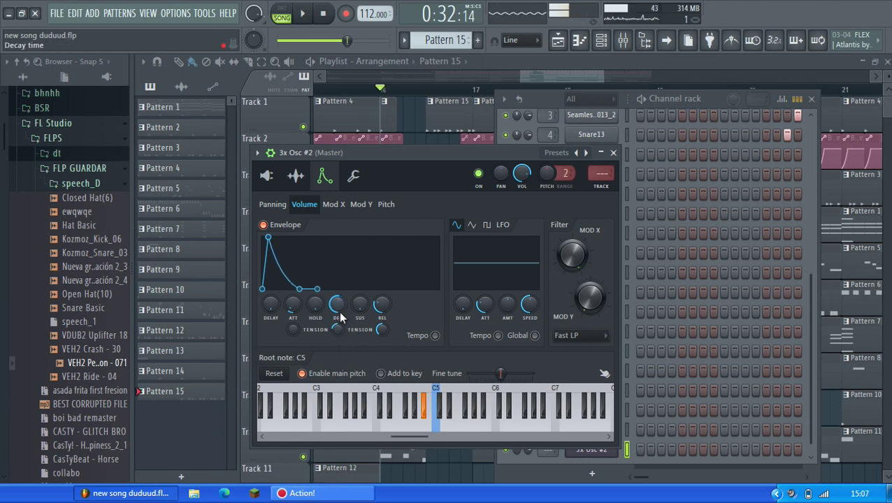
{"action": "key", "text": "space"}
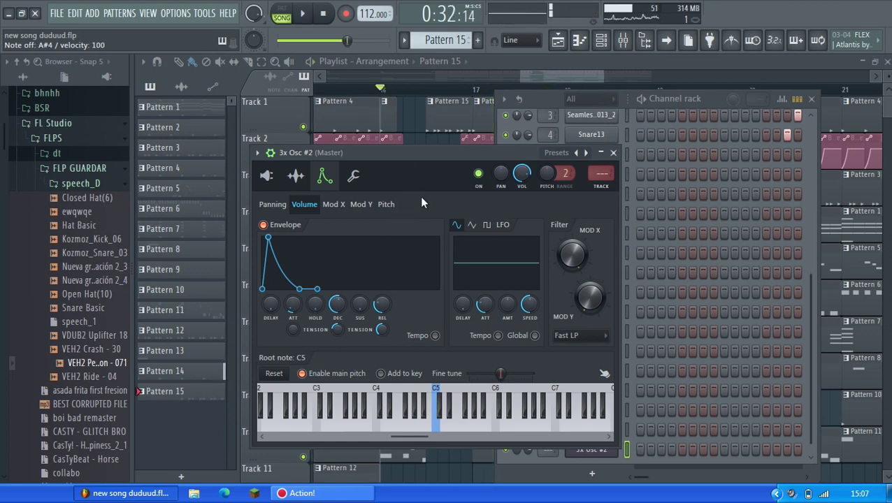
Step: Route mixer track 17 of 3x Osc #2 only to the sidechain track 18
{"action": "key", "text": "F9"}
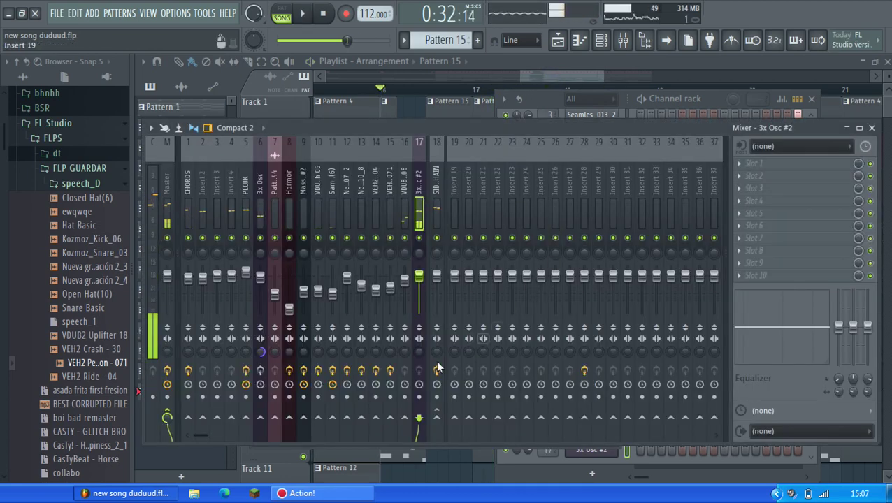
{"action": "right_click", "coordinate": [437, 418]}
{"action": "left_click", "coordinate": [482, 435]}
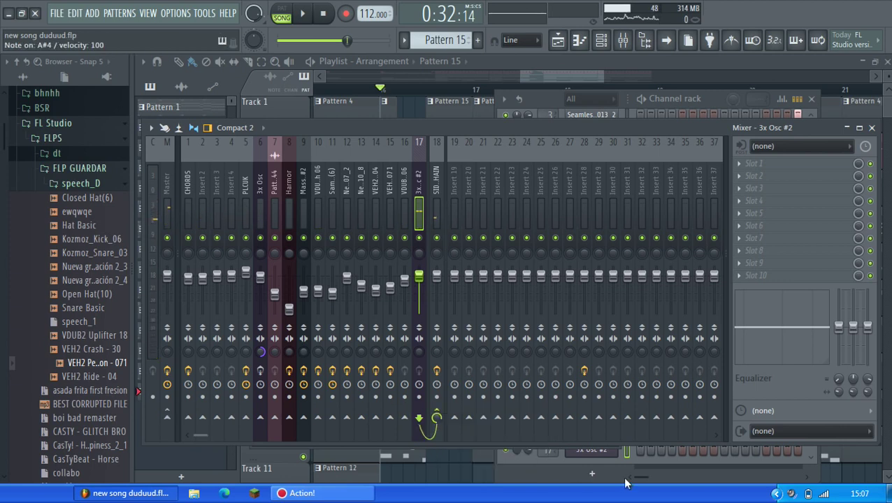
Step: Apply a pulse-shaped volume LFO to 3x Osc #2, adjust its amount and speed, and audition it against the song
{"action": "left_click", "coordinate": [590, 449]}
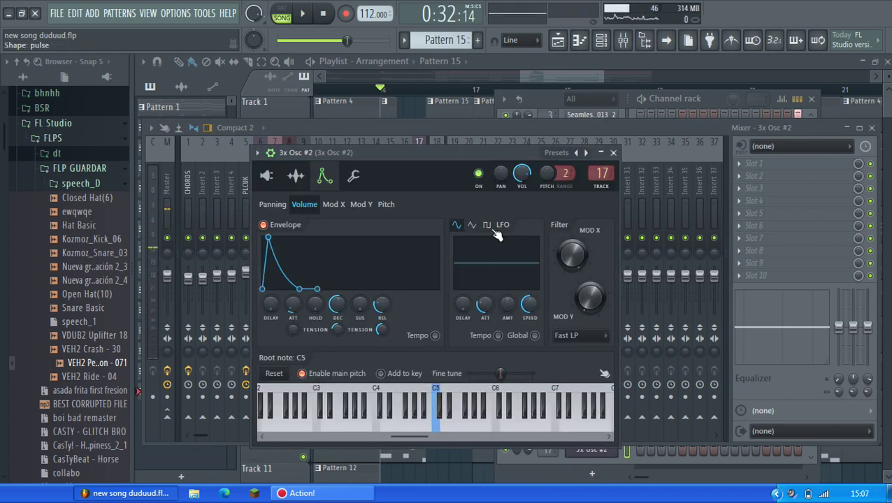
{"action": "left_click", "coordinate": [386, 204]}
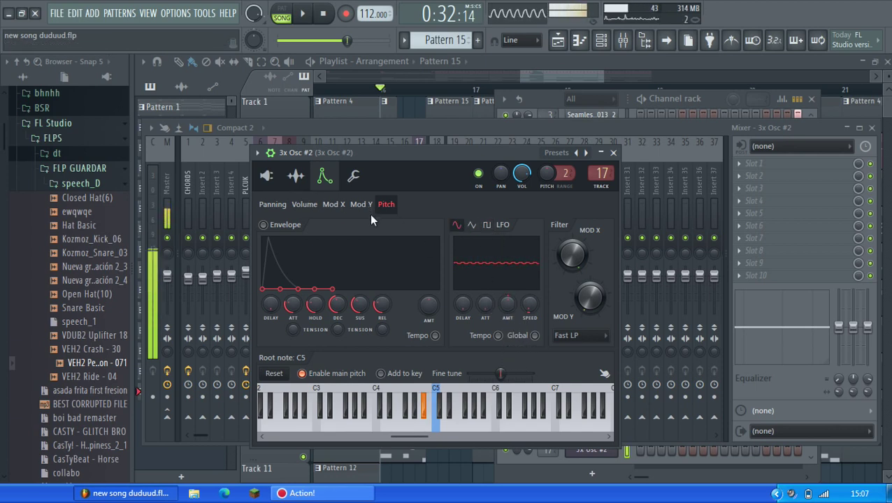
{"action": "left_click", "coordinate": [305, 205]}
{"action": "left_click_drag", "start_coordinate": [509, 310], "coordinate": [508, 341]}
{"action": "scroll", "coordinate": [529, 303], "scroll_direction": "down", "scroll_amount": 5}
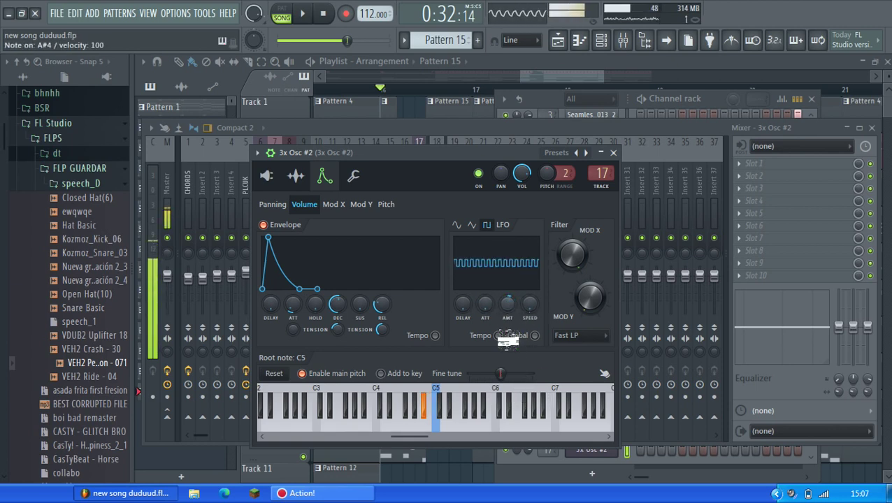
{"action": "left_click_drag", "start_coordinate": [531, 302], "coordinate": [531, 303]}
{"action": "key", "text": "j"}
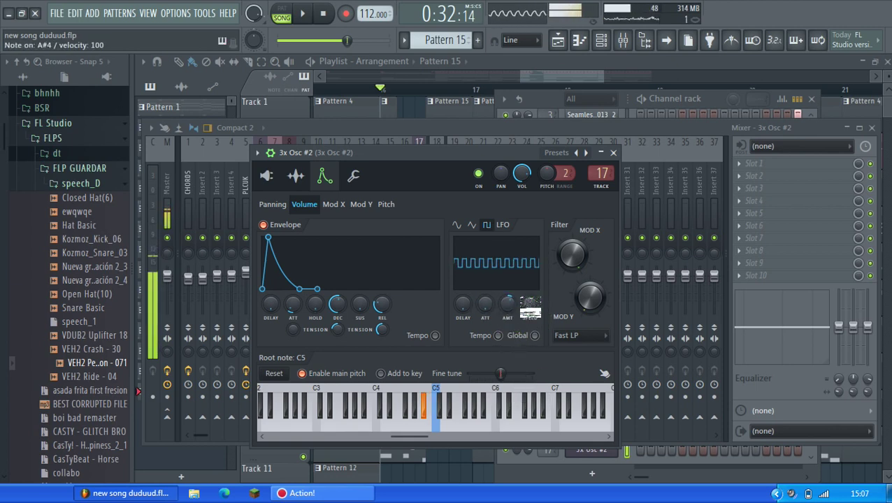
{"action": "key", "text": "space"}
{"action": "left_click_drag", "start_coordinate": [431, 165], "coordinate": [434, 182]}
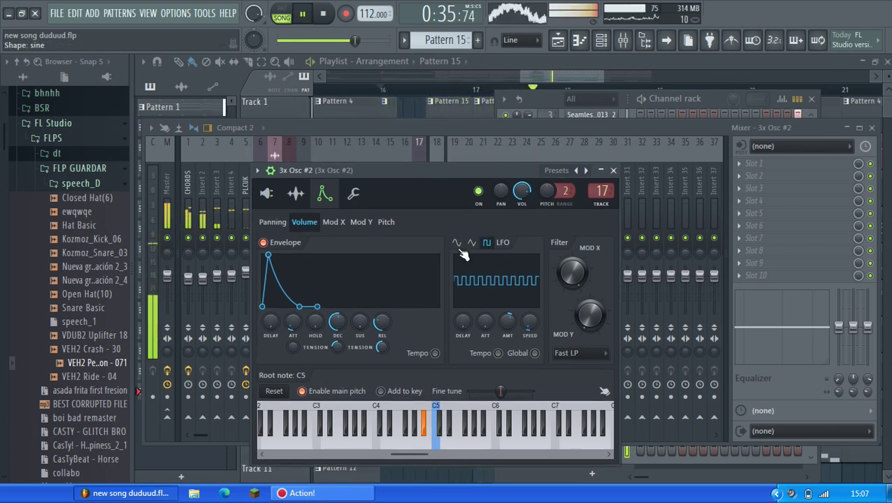
{"action": "key", "text": "space"}
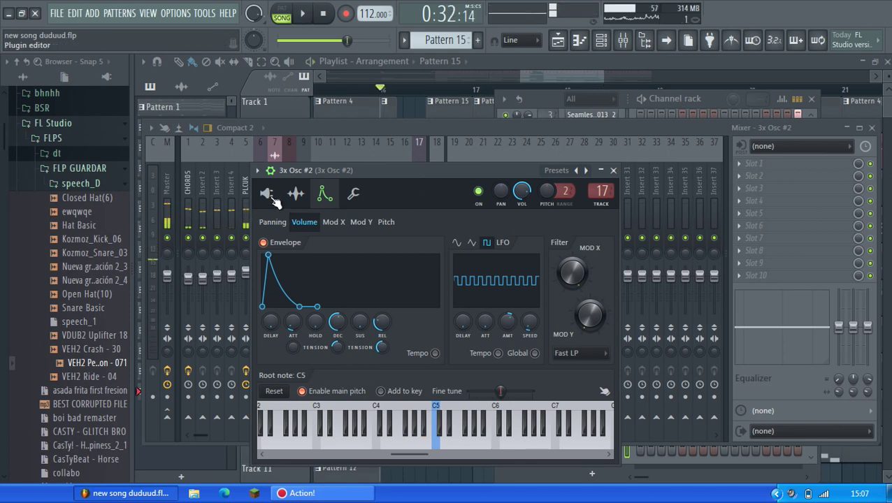
Step: Switch oscillator 1 of 3x Osc #2 to a square wave and lower mixer track 17 to about -12.2 dB
{"action": "left_click", "coordinate": [265, 194]}
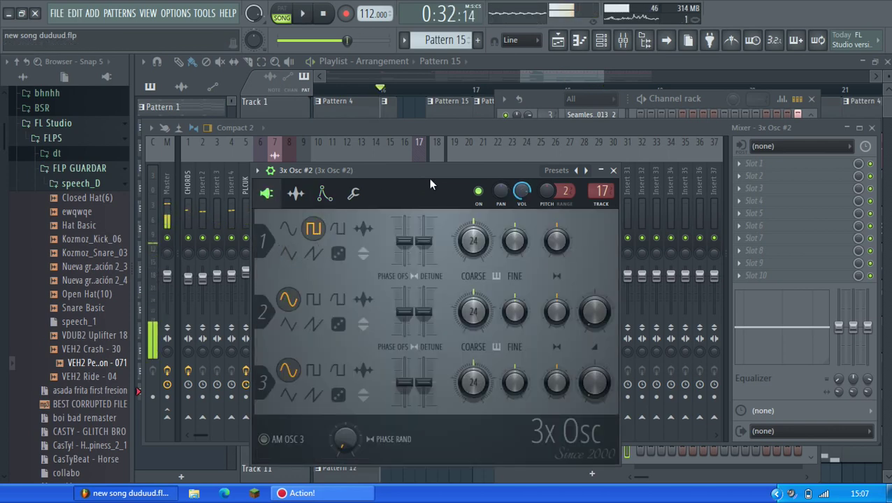
{"action": "left_click_drag", "start_coordinate": [427, 177], "coordinate": [468, 308]}
{"action": "left_click_drag", "start_coordinate": [421, 278], "coordinate": [429, 328]}
{"action": "key", "text": "j"}
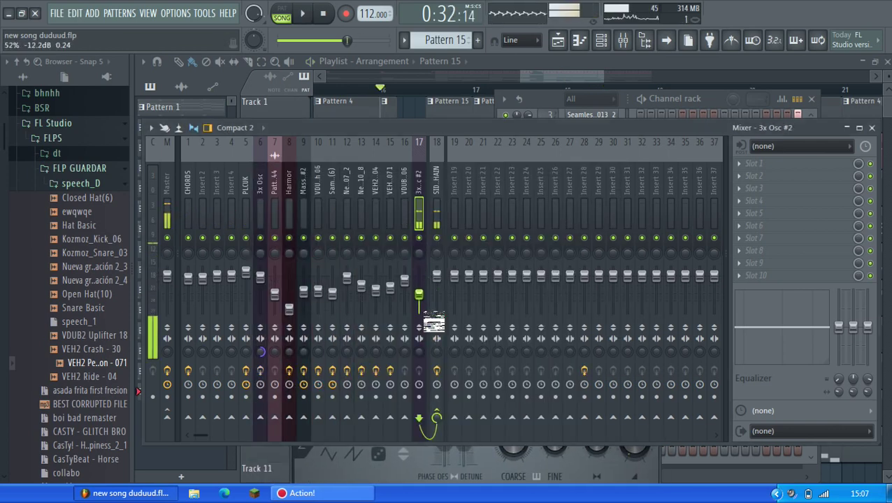
Step: Play the song from bar 16, create Pattern 16 and place it at bar 17 on Track 14
{"action": "key", "text": "space"}
{"action": "left_click", "coordinate": [496, 58]}
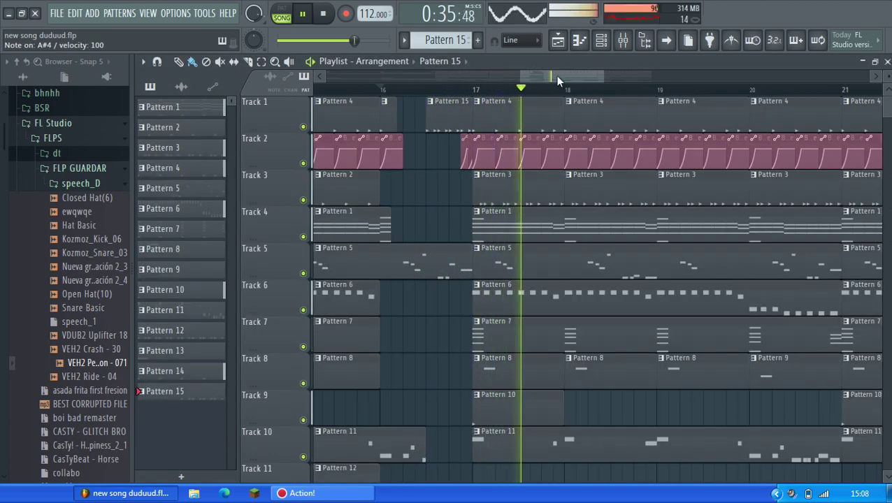
{"action": "key", "text": "space"}
{"action": "scroll", "coordinate": [518, 229], "scroll_direction": "down", "scroll_amount": 3}
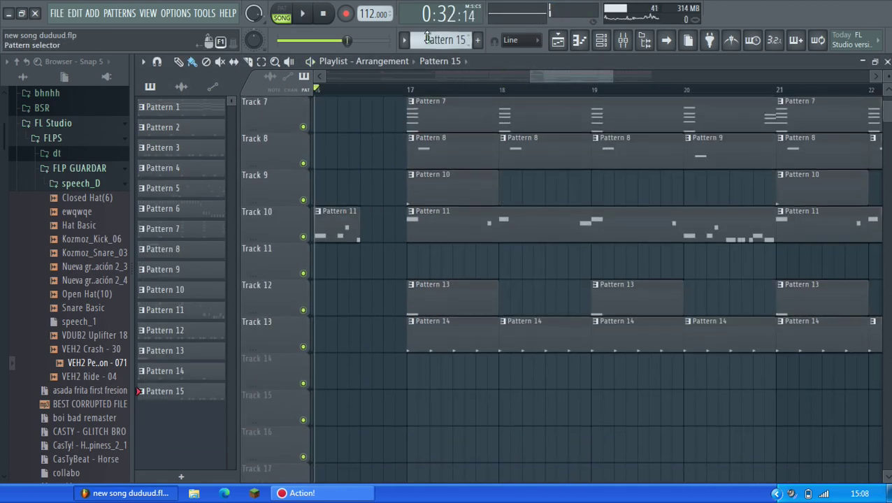
{"action": "scroll", "coordinate": [428, 37], "scroll_direction": "up", "scroll_amount": 1}
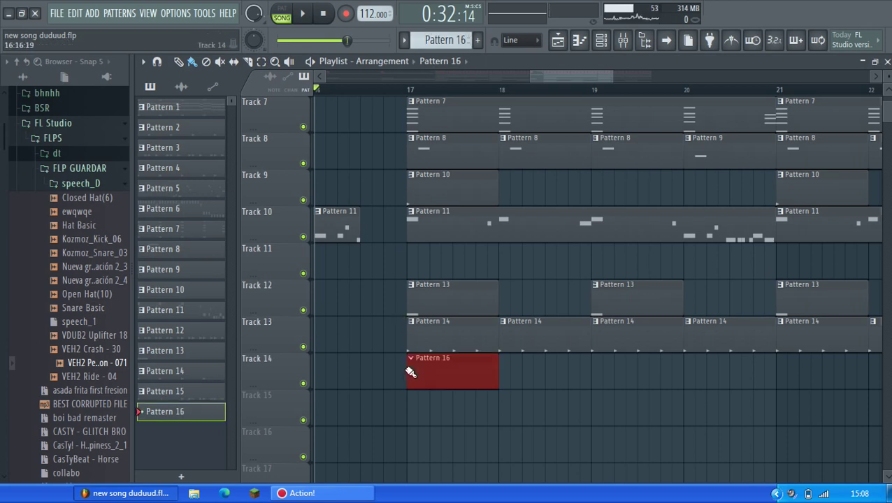
Step: Enter a one-beat A#4 note and a matching A4 slide note at the start of Pattern 16 for 3x Osc #2
{"action": "key", "text": "F7"}
{"action": "key", "text": "space"}
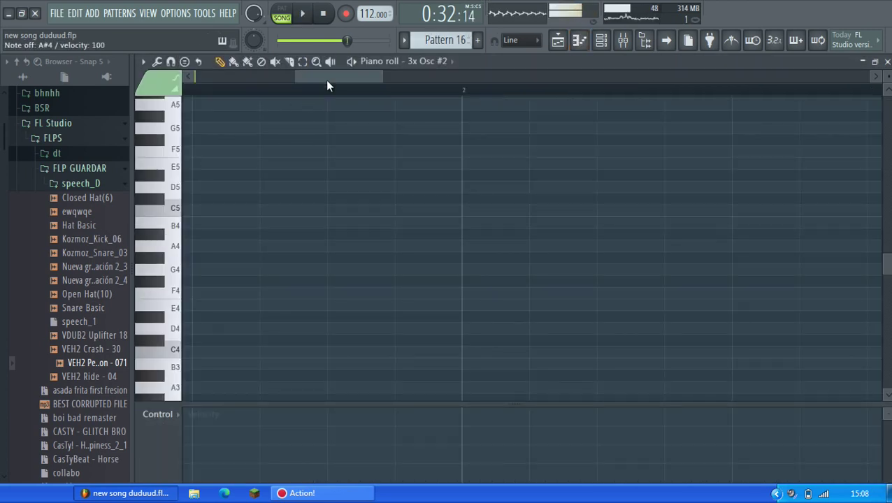
{"action": "left_click_drag", "start_coordinate": [326, 80], "coordinate": [225, 79]}
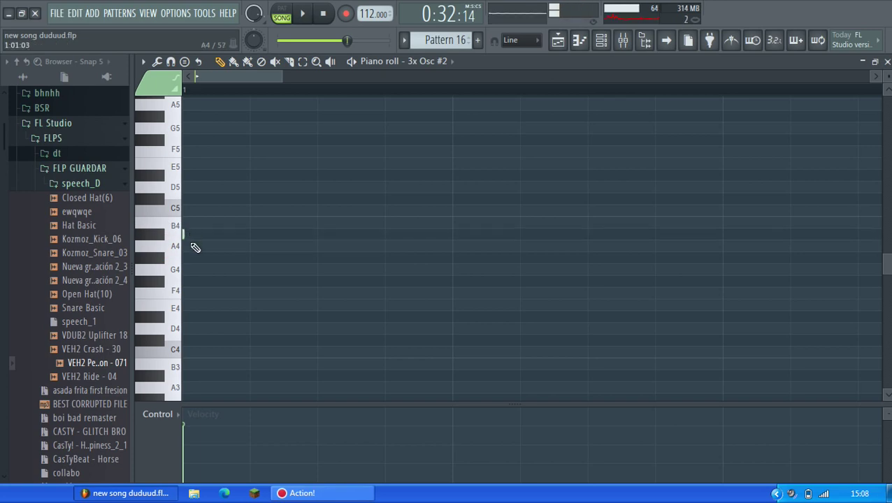
{"action": "left_click", "coordinate": [185, 235]}
{"action": "left_click", "coordinate": [191, 245]}
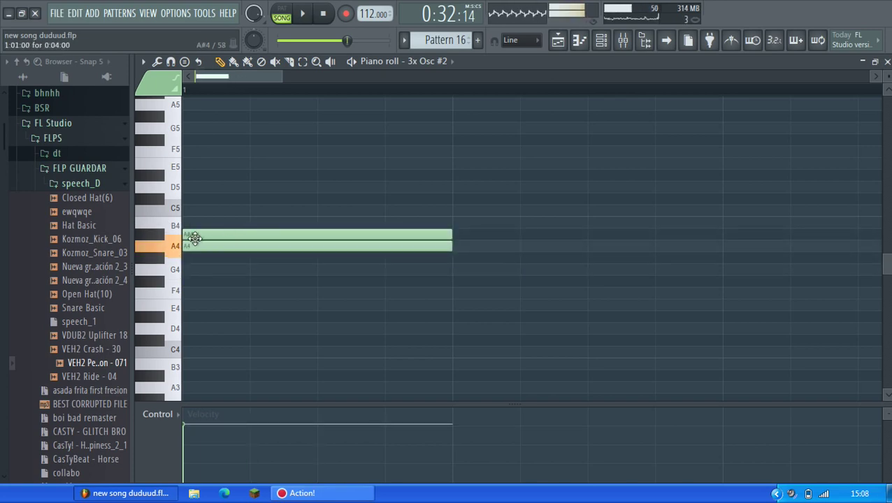
{"action": "double_click", "coordinate": [384, 241]}
{"action": "left_click", "coordinate": [516, 321]}
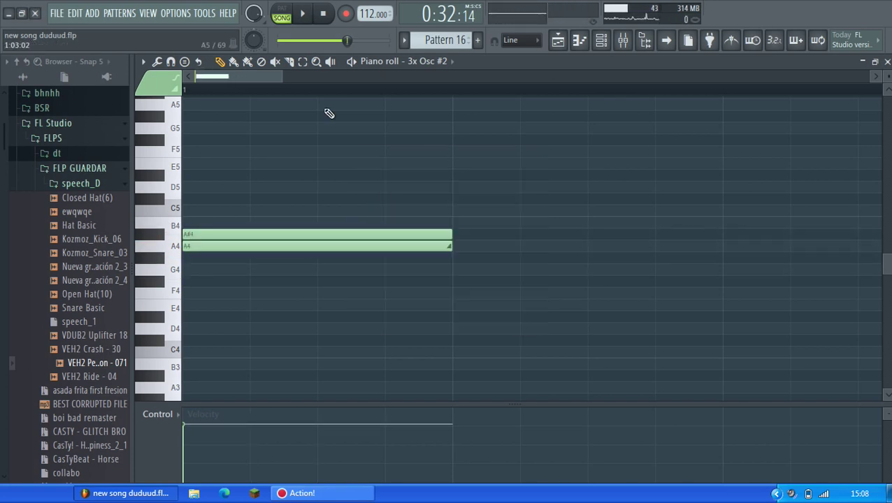
Step: Switch to pattern playback and duplicate the A#4 note and A4 slide across all four beats of bar 1
{"action": "left_click", "coordinate": [289, 13]}
{"action": "key", "text": "space"}
{"action": "key", "text": "space"}
{"action": "left_click_drag", "start_coordinate": [465, 275], "coordinate": [418, 232]}
{"action": "key", "text": "ctrl+b"}
{"action": "key", "text": "space"}
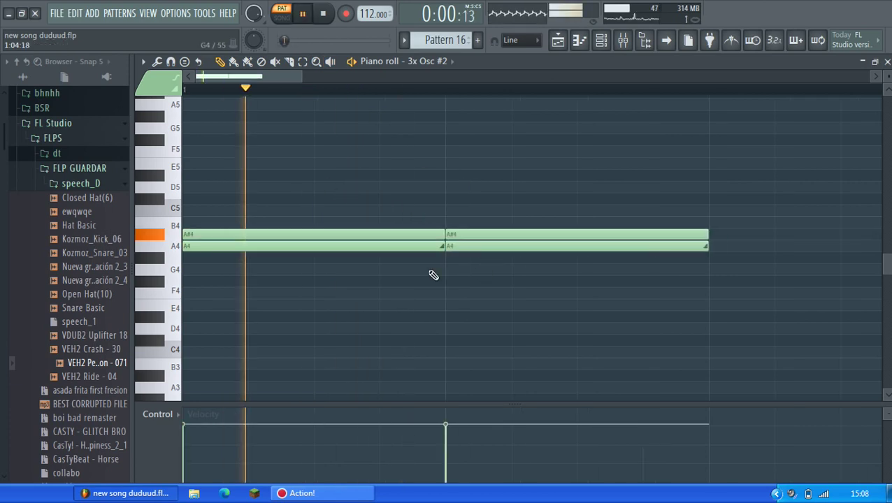
{"action": "key", "text": "ctrl+b"}
{"action": "scroll", "coordinate": [495, 281], "scroll_direction": "down", "scroll_amount": 2}
{"action": "left_click", "coordinate": [545, 221], "text": "ctrl"}
{"action": "key", "text": "space"}
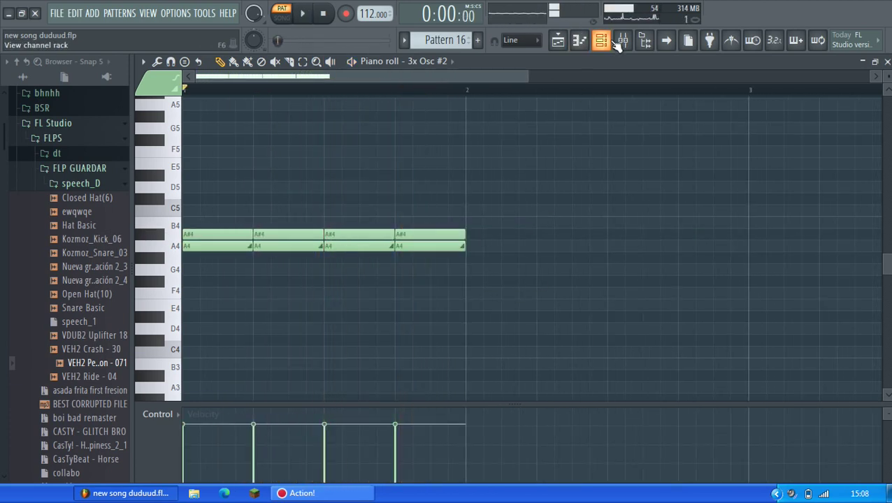
Step: Reduce the volume LFO amount of 3x Osc #2 to zero and play the pattern
{"action": "left_click", "coordinate": [607, 42]}
{"action": "left_click", "coordinate": [601, 452]}
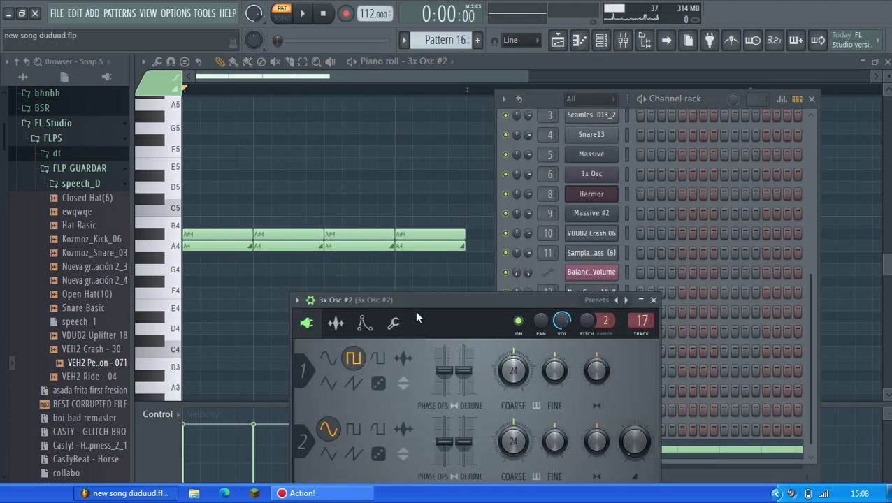
{"action": "left_click", "coordinate": [386, 196]}
{"action": "left_click_drag", "start_coordinate": [568, 327], "coordinate": [579, 355]}
{"action": "key", "text": "space"}
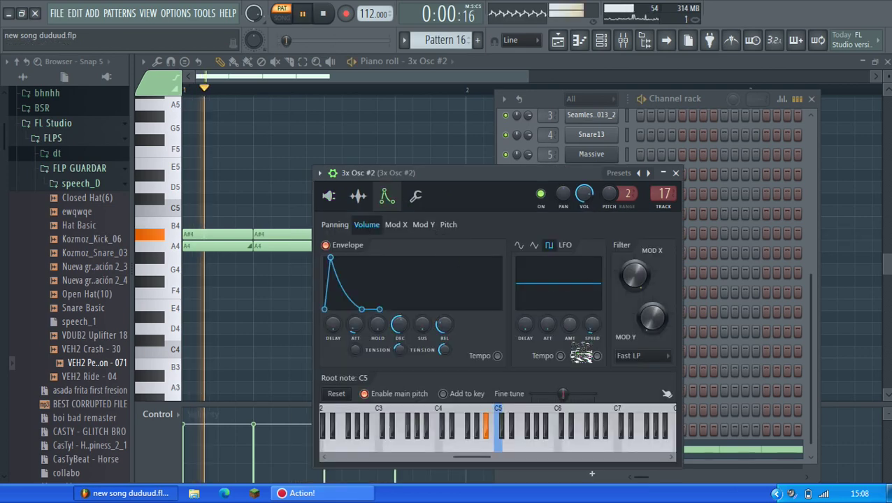
Step: Raise the four A4 slide notes to C#5, auditioning the pattern along the way
{"action": "left_click", "coordinate": [318, 150], "text": "ctrl"}
{"action": "key", "text": "ctrl+space"}
{"action": "left_click_drag", "start_coordinate": [479, 297], "coordinate": [225, 249]}
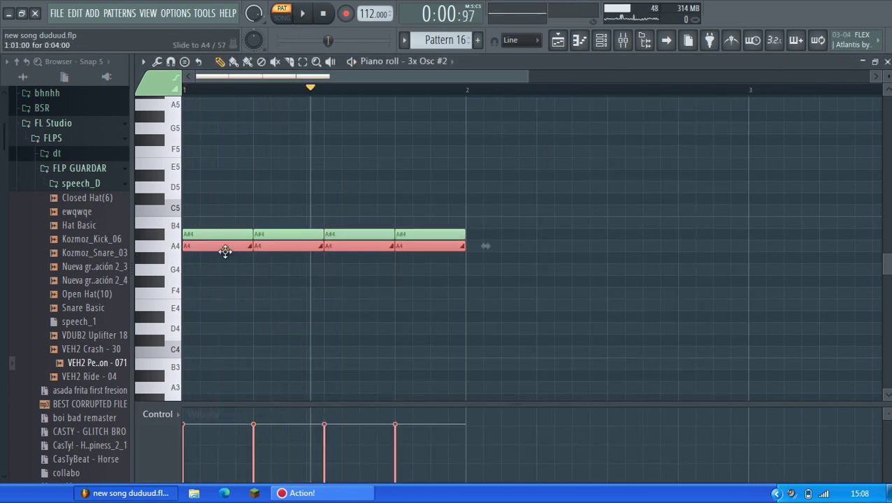
{"action": "key", "text": "Up"}
{"action": "key", "text": "Up"}
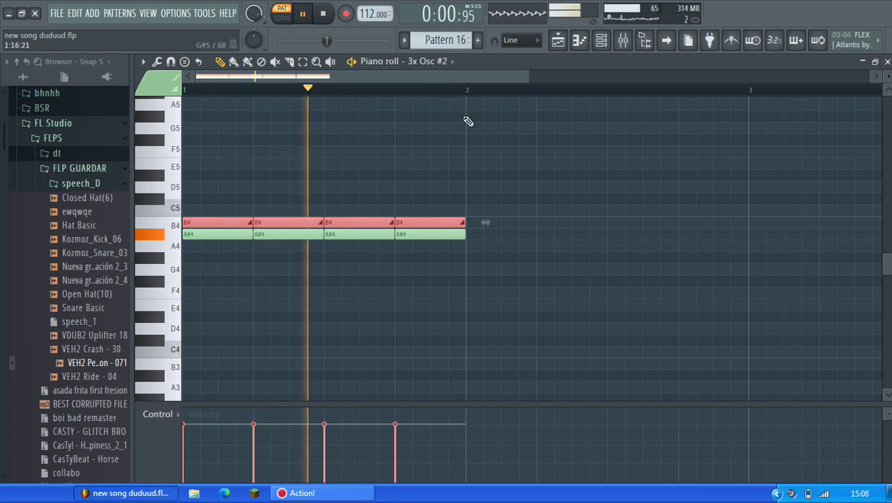
{"action": "key", "text": "space"}
{"action": "key", "text": "Up"}
{"action": "key", "text": "Up"}
{"action": "key", "text": "space"}
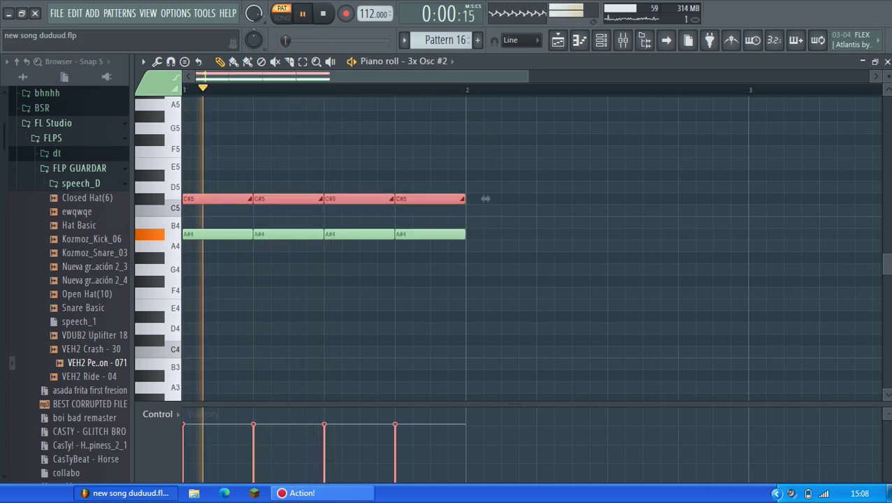
{"action": "key", "text": "space"}
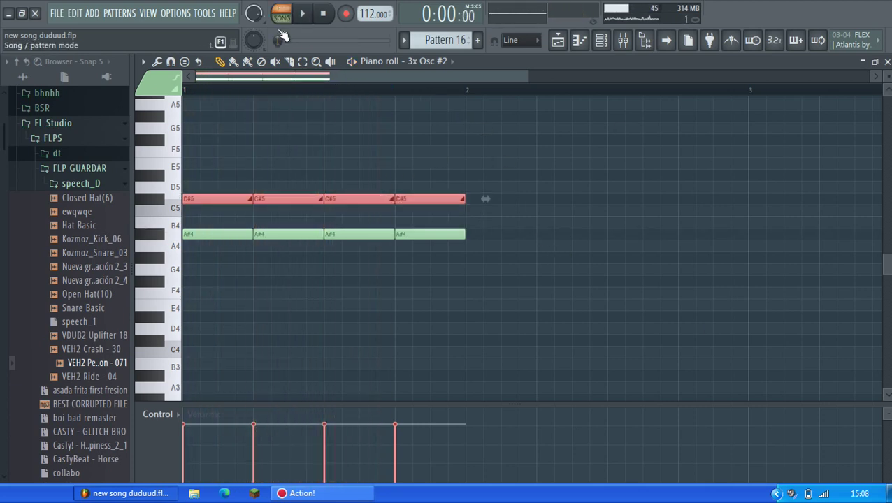
Step: Return to song playback and transpose all the notes in Pattern 16 down three semitones, to G4 and A#4
{"action": "key", "text": "space"}
{"action": "left_click_drag", "start_coordinate": [622, 322], "coordinate": [190, 149]}
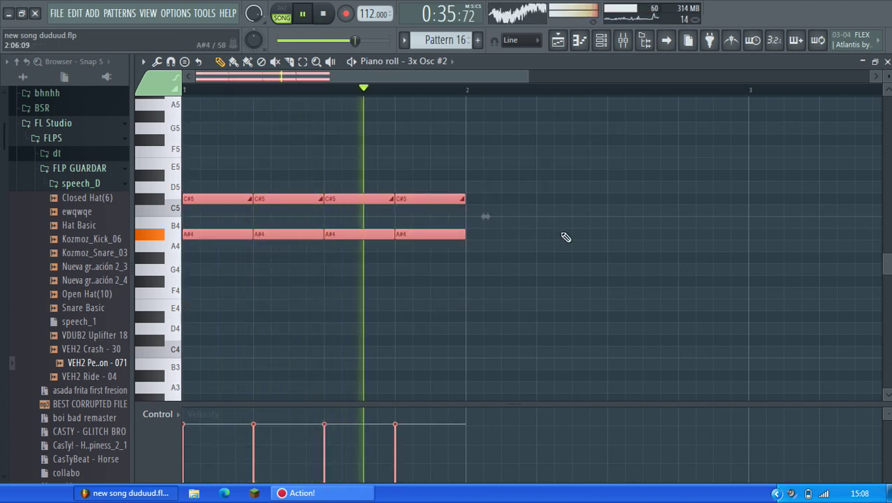
{"action": "key", "text": "space"}
{"action": "key", "text": "shift+Down"}
{"action": "key", "text": "shift+Down"}
{"action": "key", "text": "shift+Down"}
{"action": "key", "text": "space"}
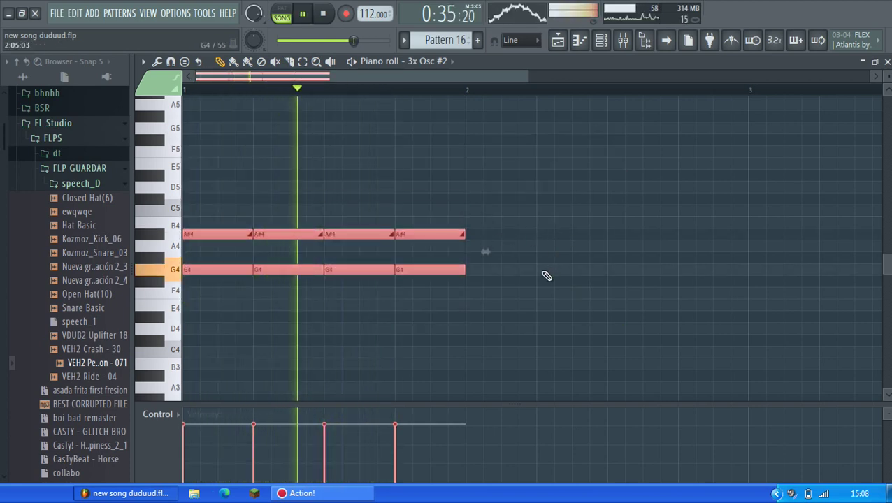
Step: Move the four lower base notes to G#4, clear the note selection and stop playback
{"action": "left_click_drag", "start_coordinate": [521, 302], "coordinate": [209, 251]}
{"action": "key", "text": "Up"}
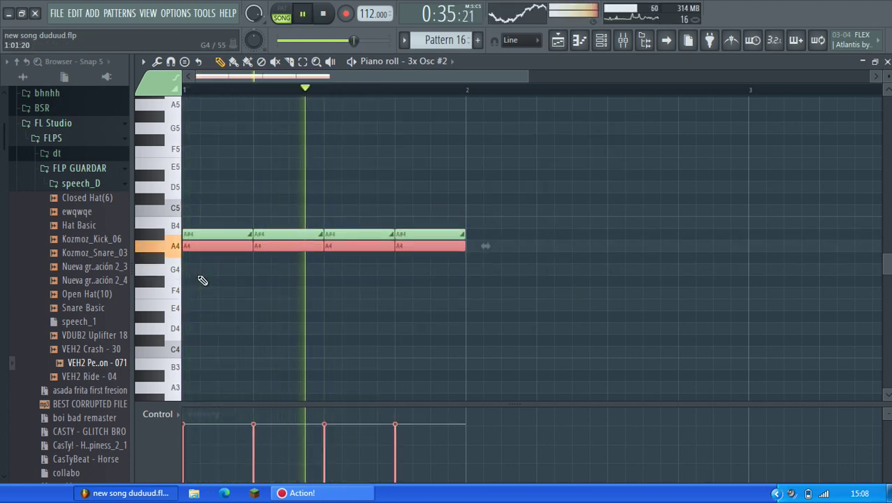
{"action": "left_click", "coordinate": [598, 138], "text": "ctrl"}
{"action": "key", "text": "space"}
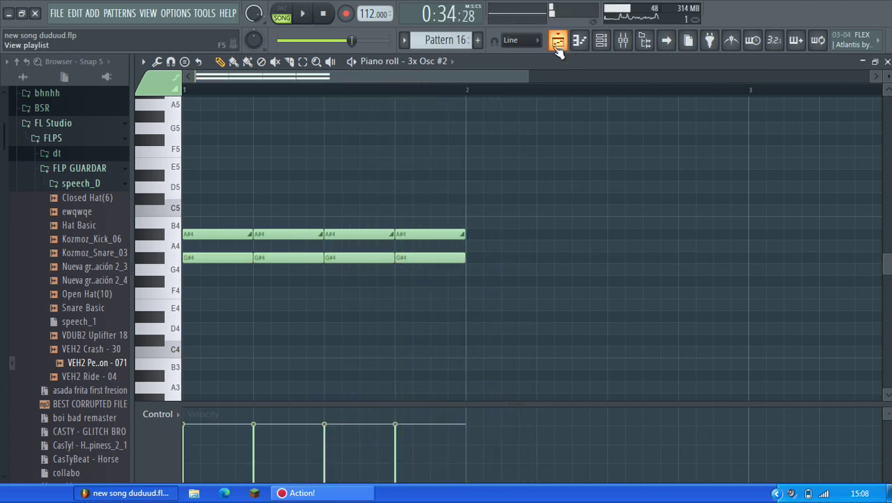